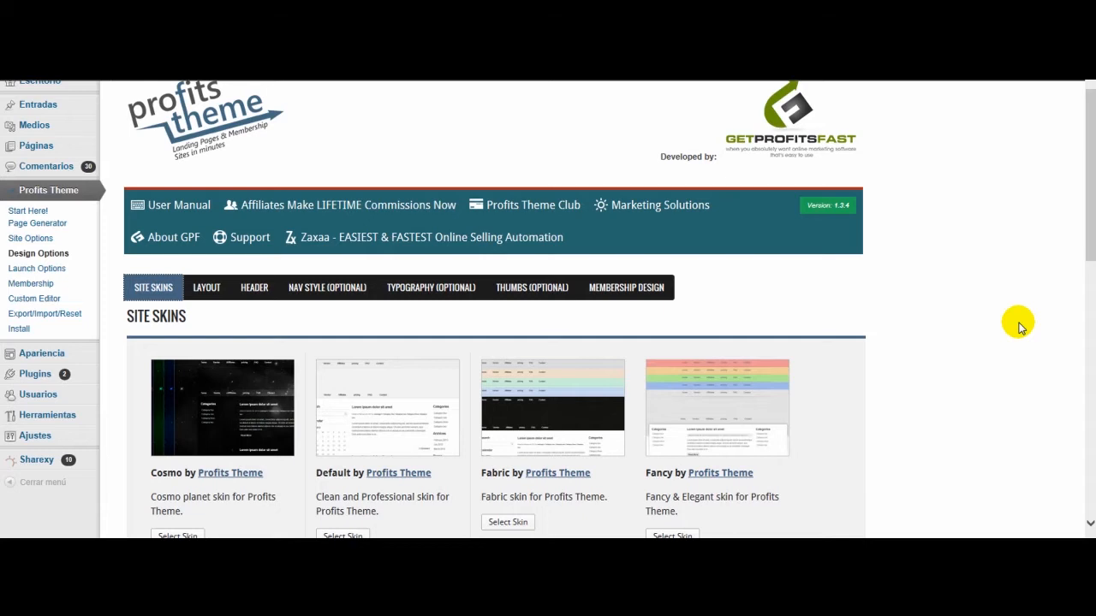
Look through the Profits Theme site skins and the colour choices offered for the Solid Color skin
{"action": "scroll", "coordinate": [1019, 327], "scroll_direction": "down", "scroll_amount": 5}
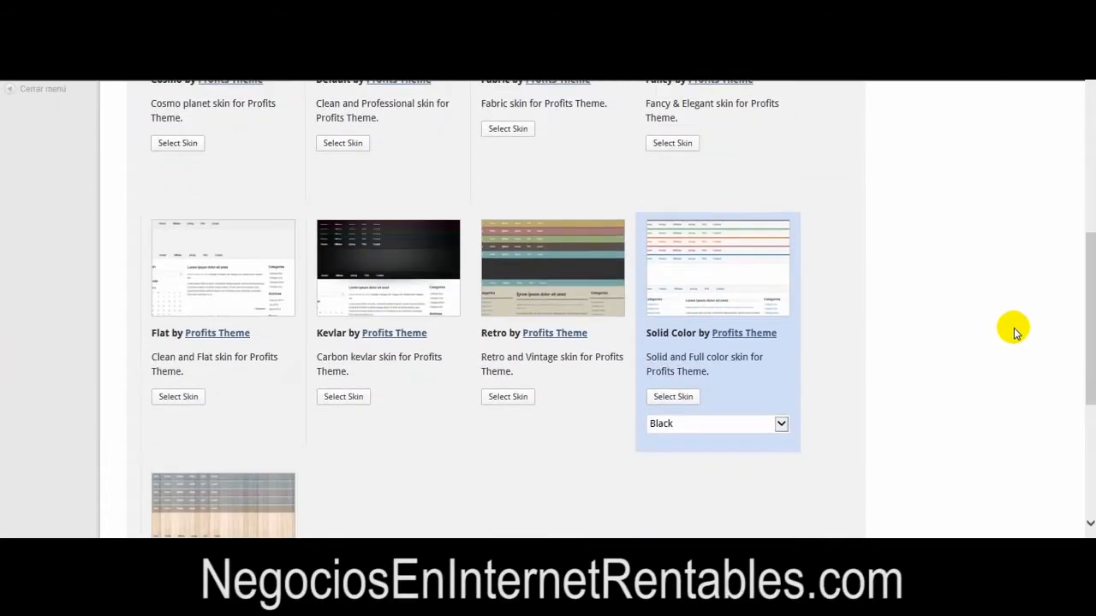
{"action": "scroll", "coordinate": [1014, 332], "scroll_direction": "down", "scroll_amount": 2}
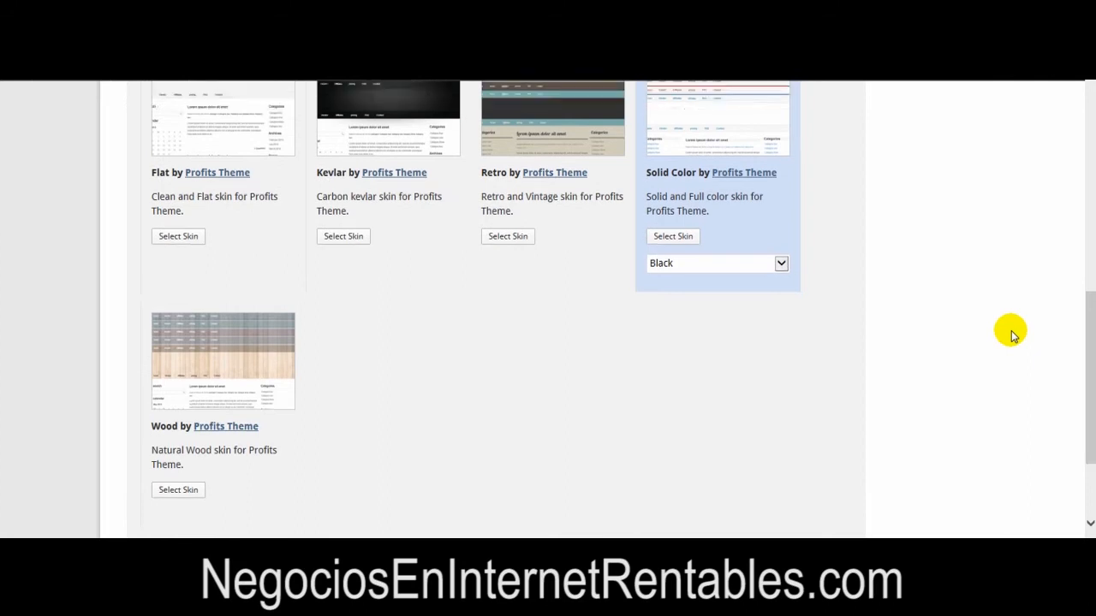
{"action": "scroll", "coordinate": [1011, 334], "scroll_direction": "up", "scroll_amount": 6}
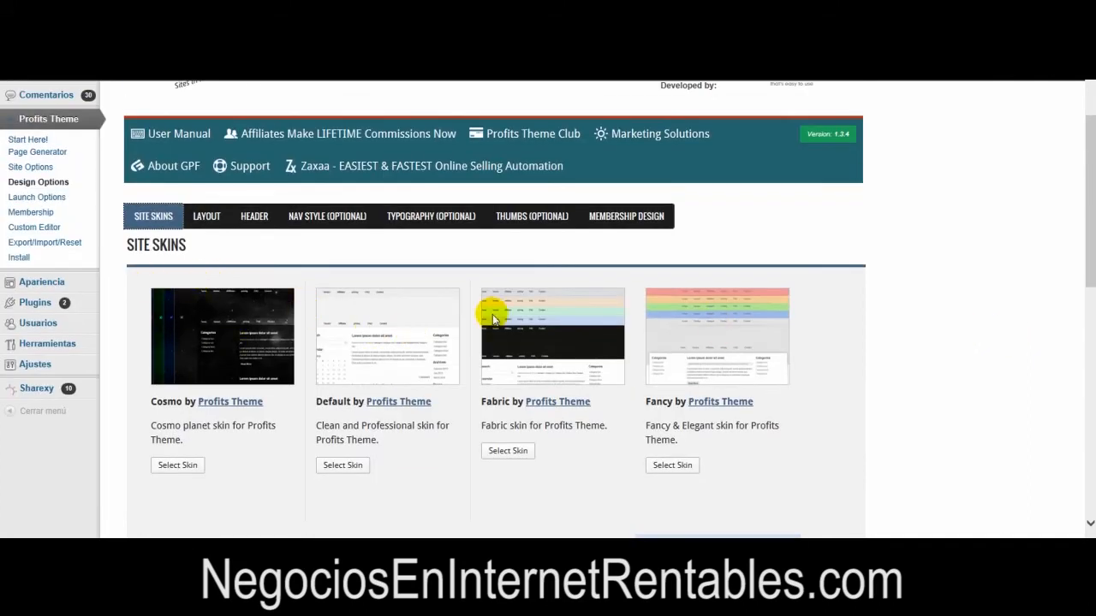
{"action": "scroll", "coordinate": [919, 337], "scroll_direction": "down", "scroll_amount": 2}
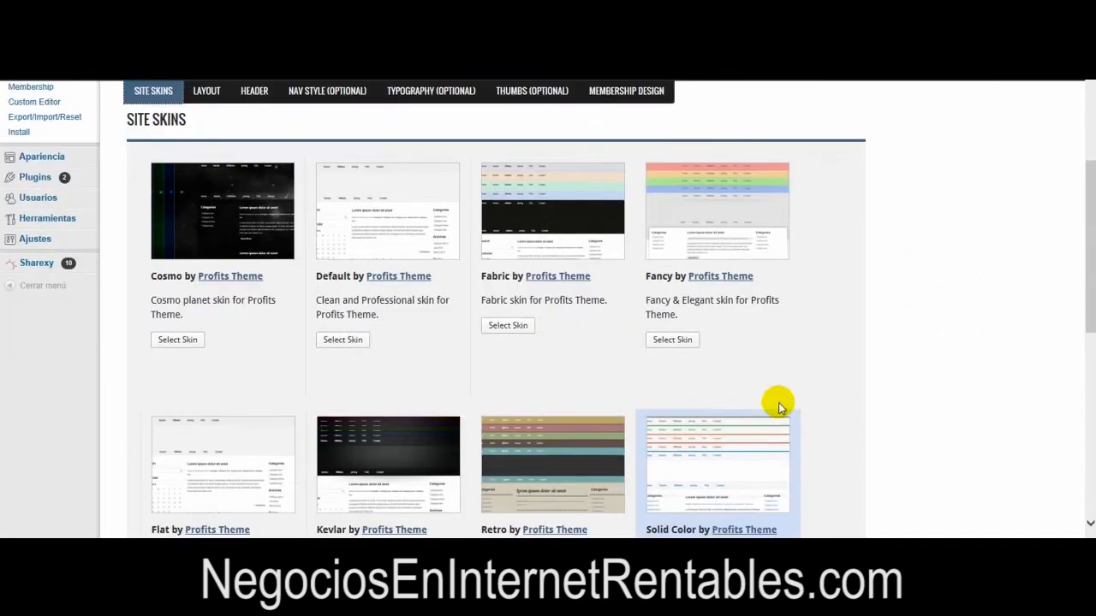
{"action": "scroll", "coordinate": [779, 406], "scroll_direction": "down", "scroll_amount": 4}
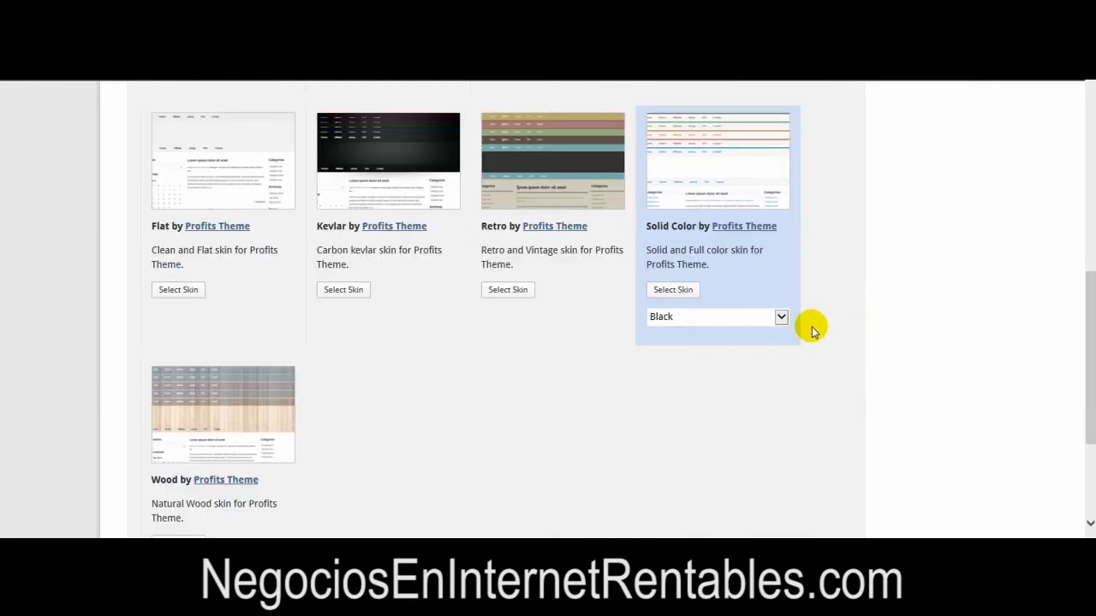
{"action": "left_click", "coordinate": [779, 317]}
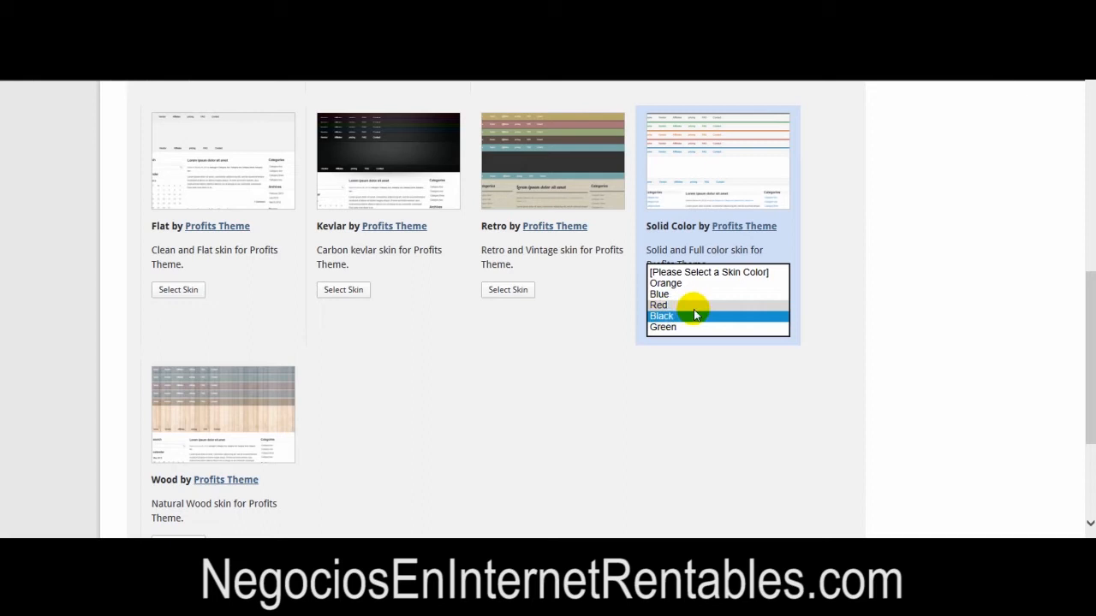
{"action": "scroll", "coordinate": [960, 319], "scroll_direction": "down", "scroll_amount": 2}
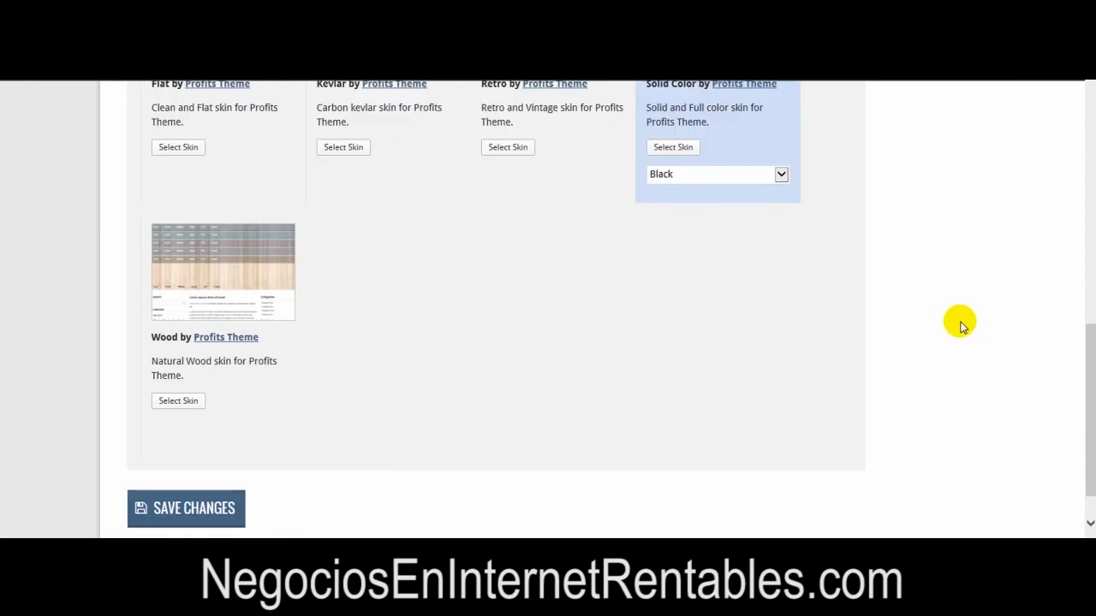
{"action": "scroll", "coordinate": [961, 324], "scroll_direction": "up", "scroll_amount": 5}
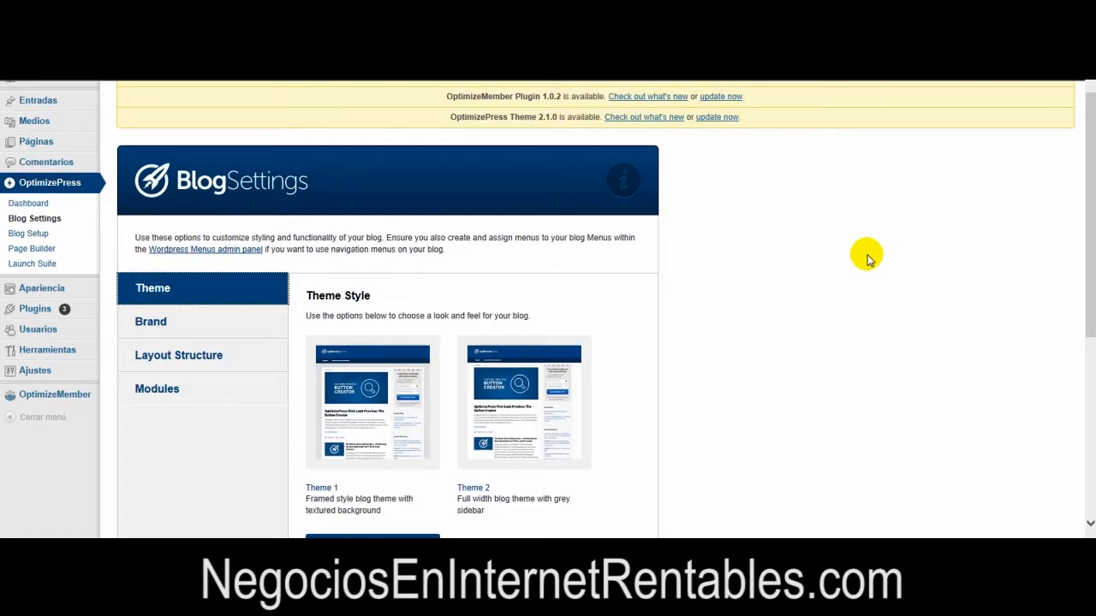
Switch to the OptimizePress blog settings and view the enlarged preview of Theme 1, the framed style with textured background
{"action": "scroll", "coordinate": [865, 257], "scroll_direction": "down", "scroll_amount": 3}
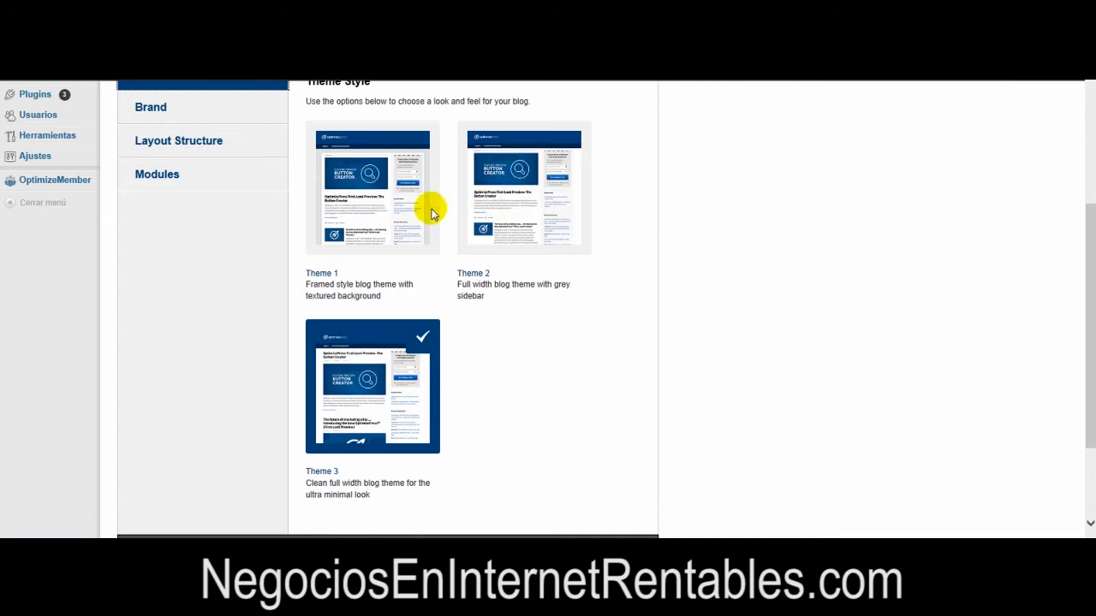
{"action": "left_click", "coordinate": [376, 188]}
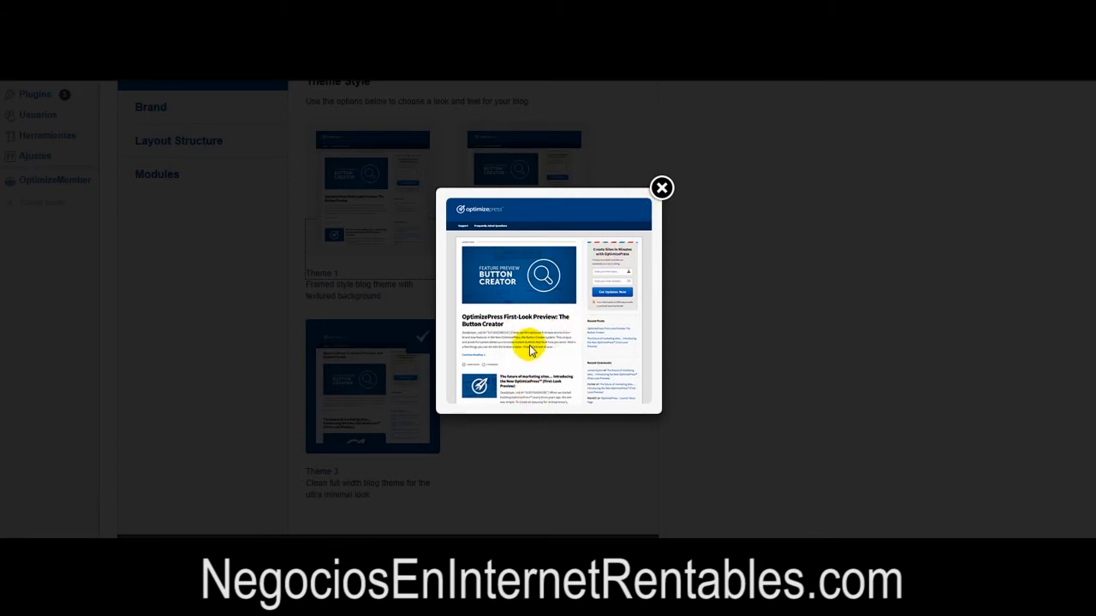
{"action": "left_click", "coordinate": [661, 189]}
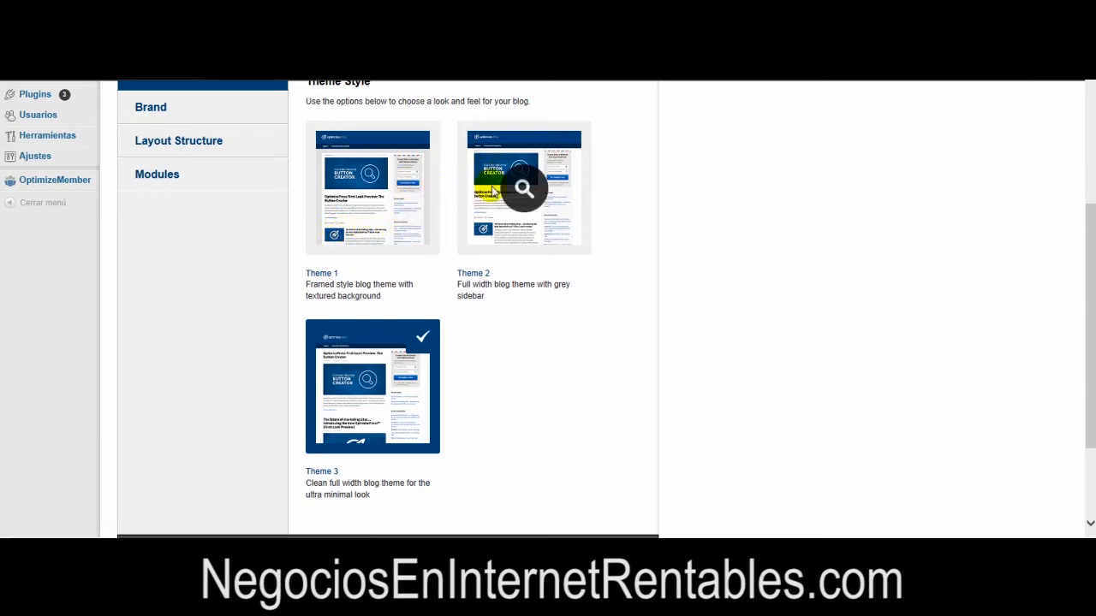
{"action": "left_click", "coordinate": [375, 188]}
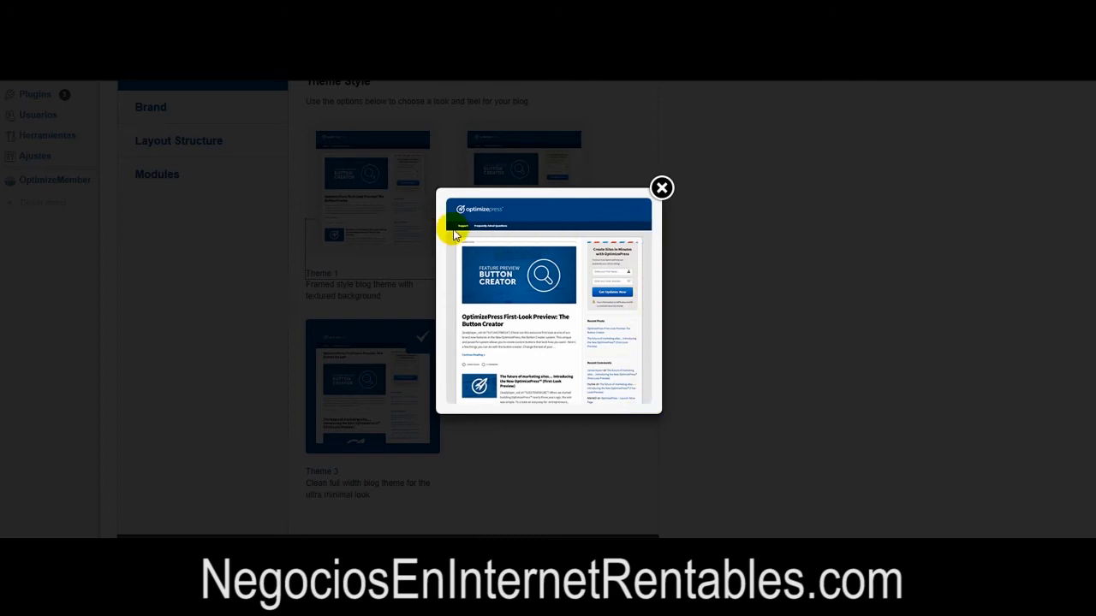
{"action": "left_click", "coordinate": [663, 185]}
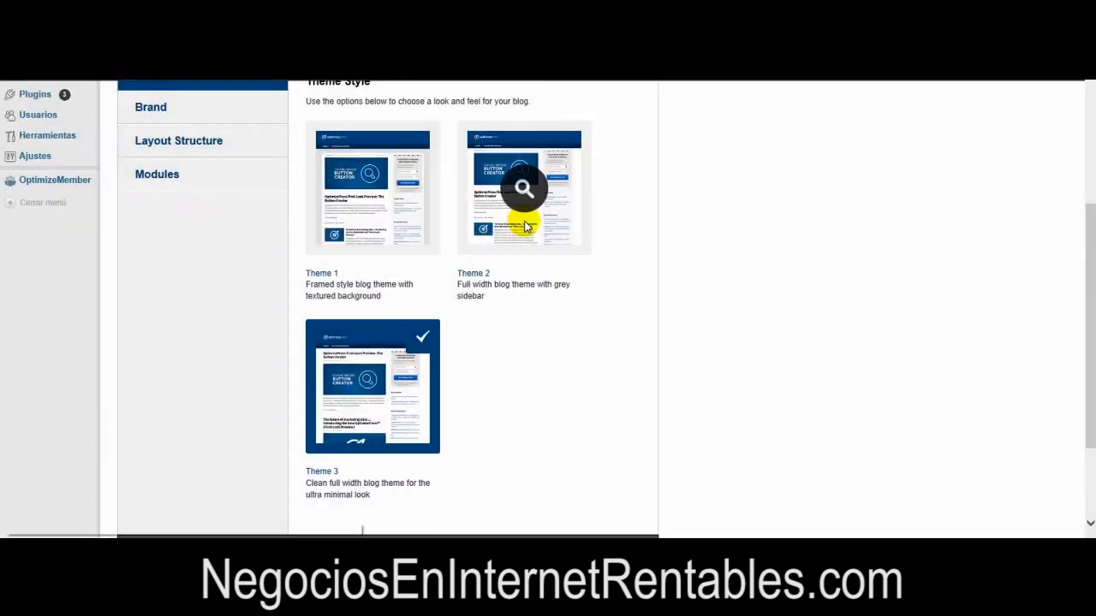
View the enlarged previews of Theme 2 and Theme 3 in the OptimizePress theme styles
{"action": "left_click", "coordinate": [521, 191]}
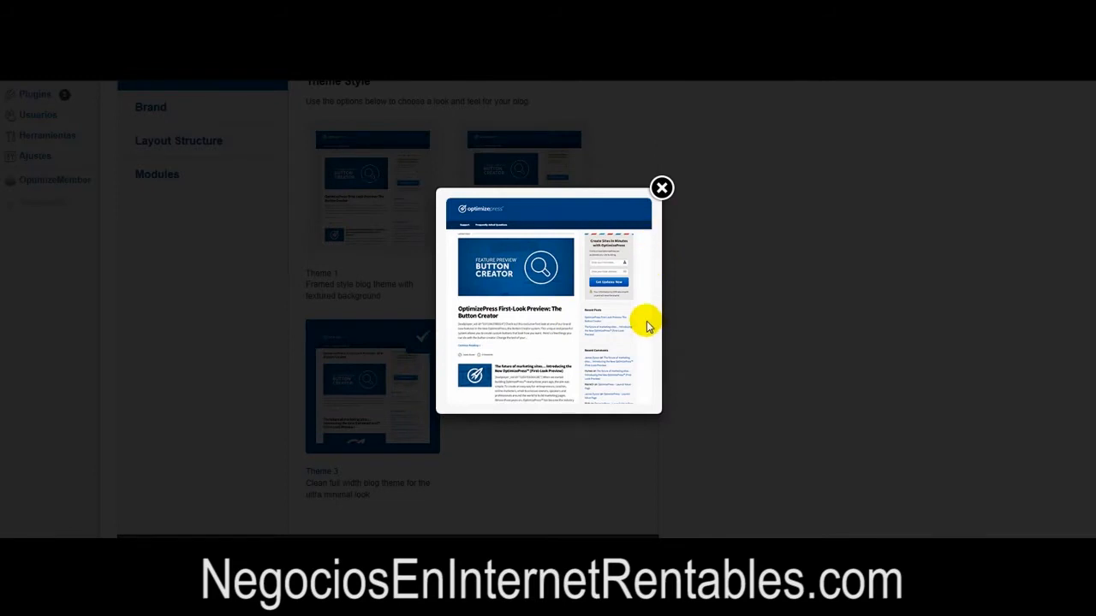
{"action": "left_click", "coordinate": [662, 187]}
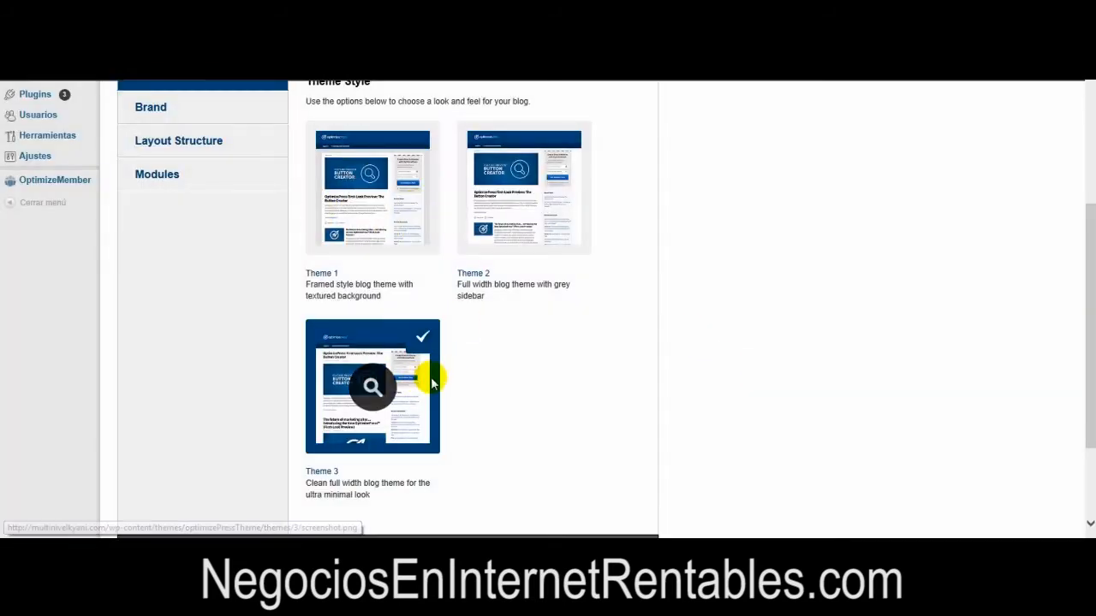
{"action": "left_click", "coordinate": [370, 387]}
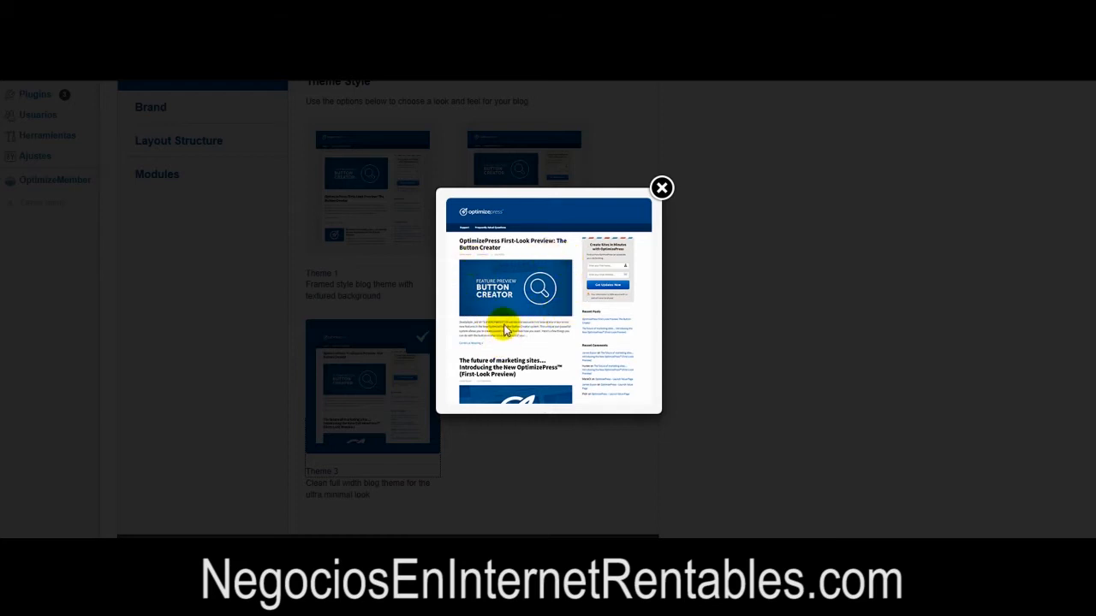
{"action": "left_click", "coordinate": [656, 191]}
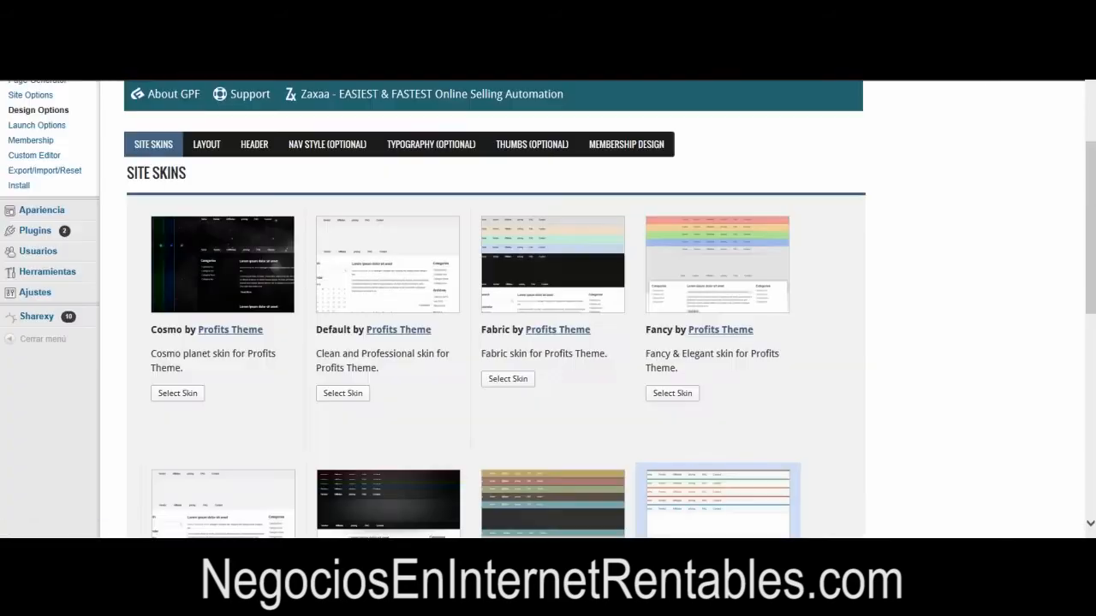
Return to the Profits Theme design options and compare the range of available site skins
{"action": "mouse_move", "coordinate": [1087, 174]}
{"action": "left_mouse_down"}
{"action": "mouse_move", "coordinate": [1090, 160]}
{"action": "mouse_move", "coordinate": [1079, 371]}
{"action": "mouse_move", "coordinate": [1086, 169]}
{"action": "left_mouse_up"}
{"action": "scroll", "coordinate": [954, 313], "scroll_direction": "down", "scroll_amount": 3}
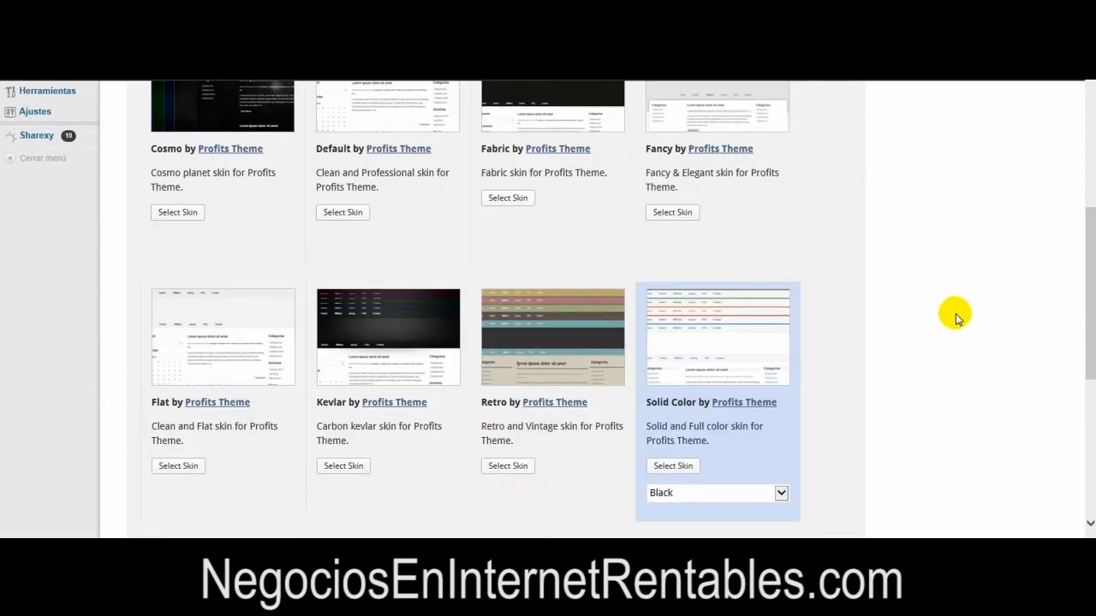
{"action": "left_click_drag", "start_coordinate": [1088, 269], "coordinate": [1086, 194]}
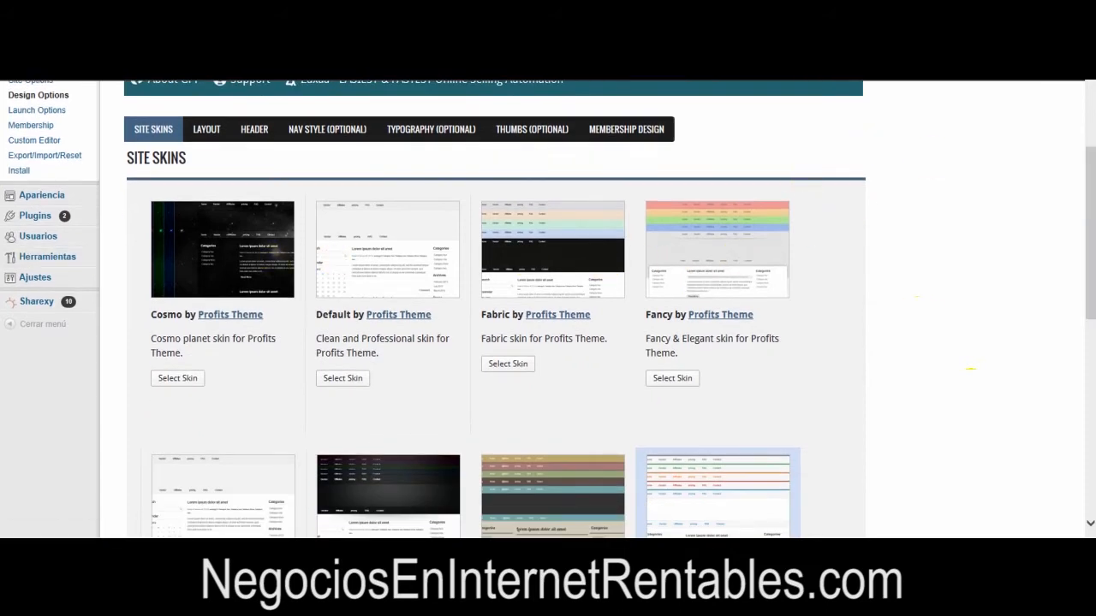
{"action": "left_click_drag", "start_coordinate": [1089, 226], "coordinate": [1091, 199]}
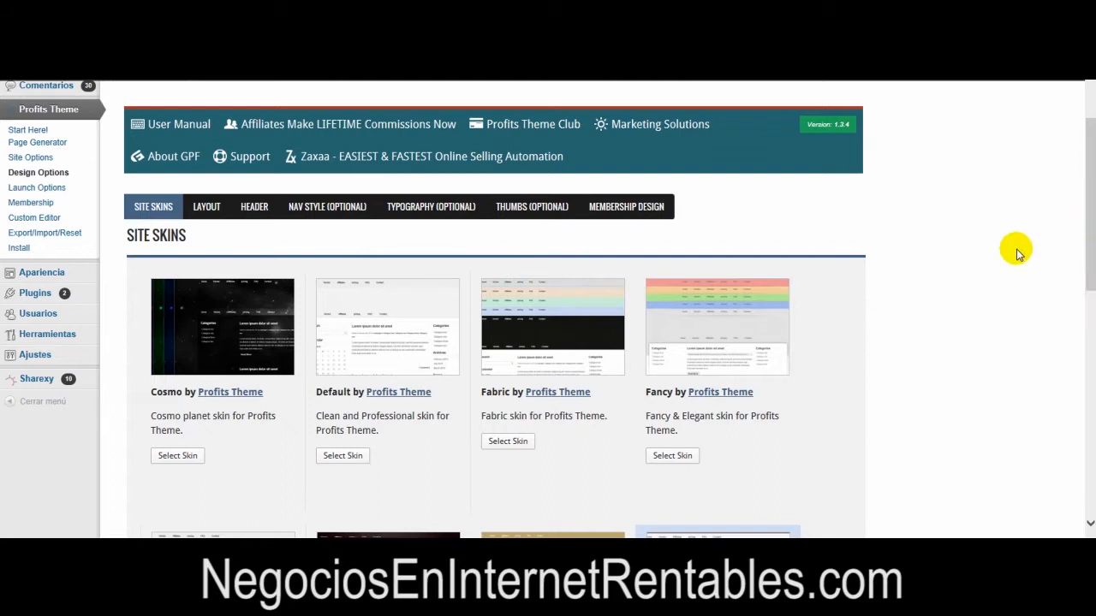
Open the Profits Theme layout options and review the site layouts, column widths, footerbar and background settings
{"action": "left_click", "coordinate": [208, 214]}
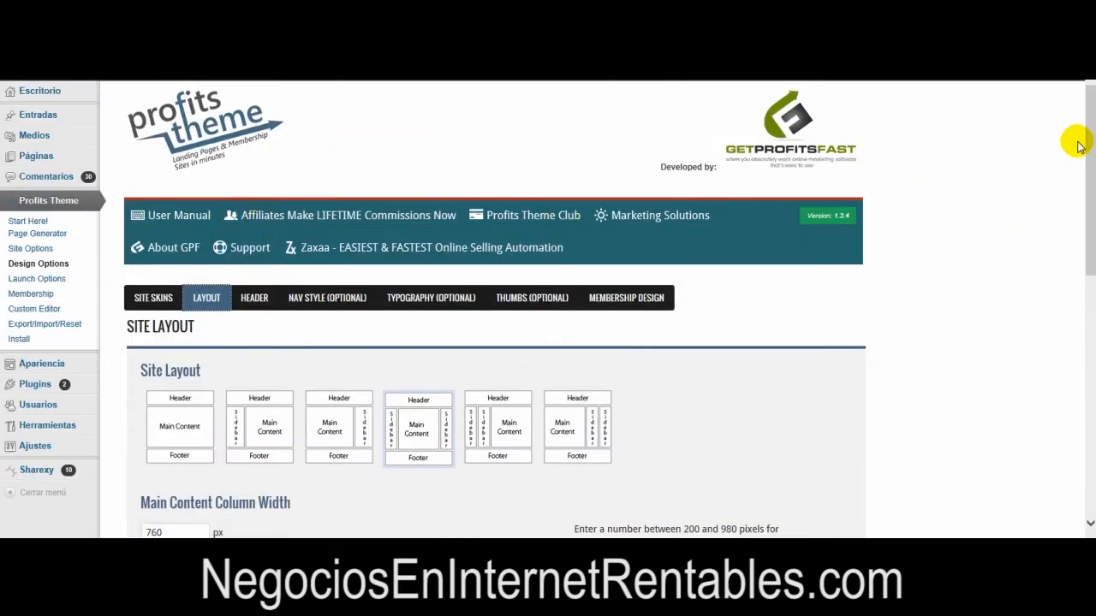
{"action": "left_click_drag", "start_coordinate": [1090, 137], "coordinate": [1084, 190]}
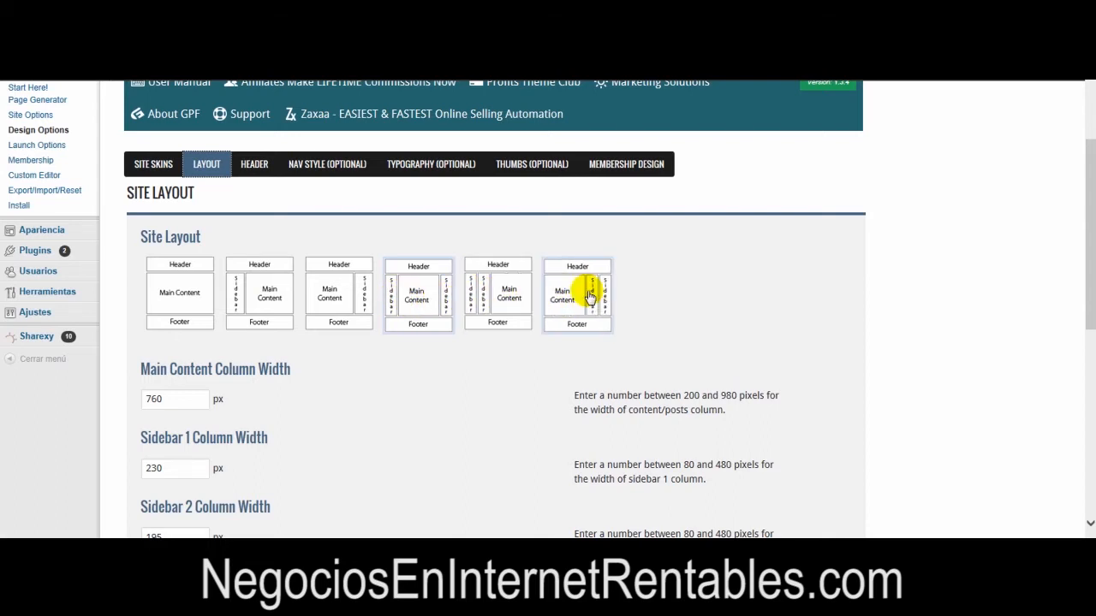
{"action": "scroll", "coordinate": [516, 388], "scroll_direction": "down", "scroll_amount": 2}
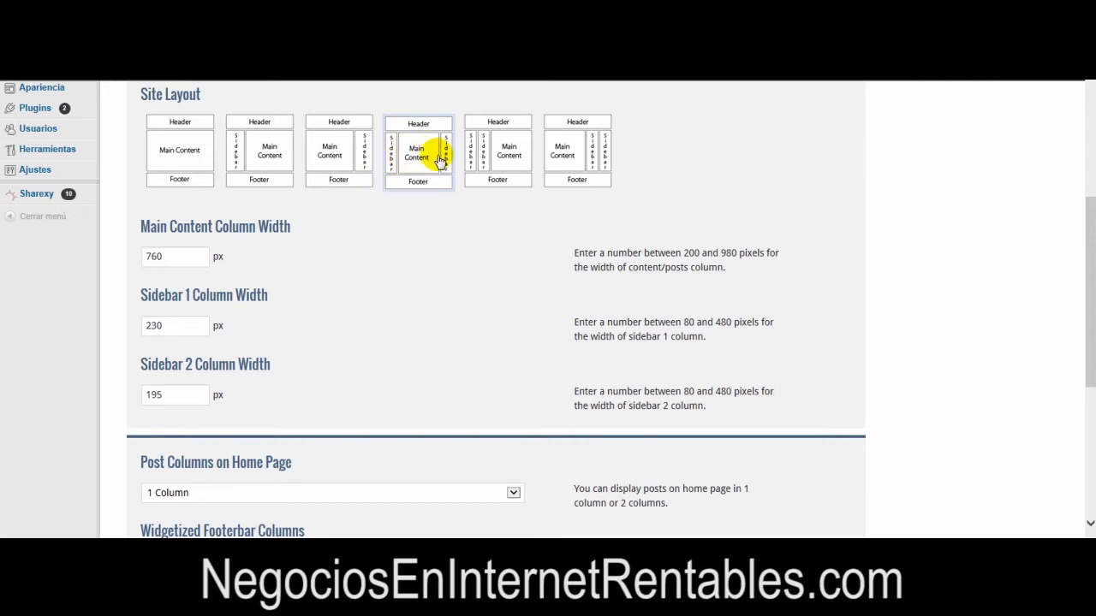
{"action": "scroll", "coordinate": [273, 319], "scroll_direction": "down", "scroll_amount": 3}
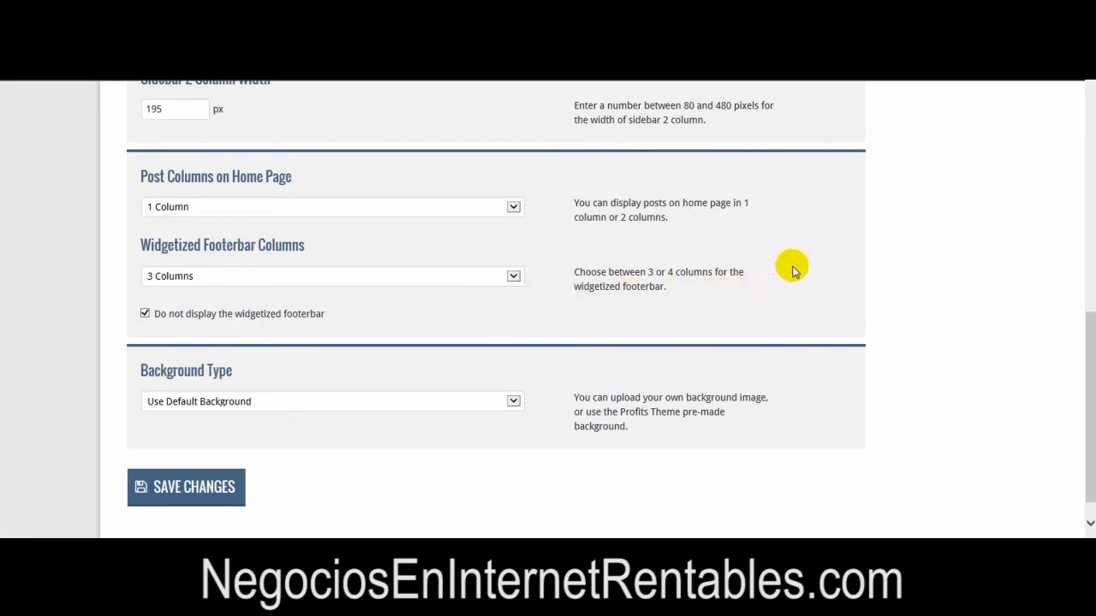
{"action": "scroll", "coordinate": [782, 310], "scroll_direction": "up", "scroll_amount": 2}
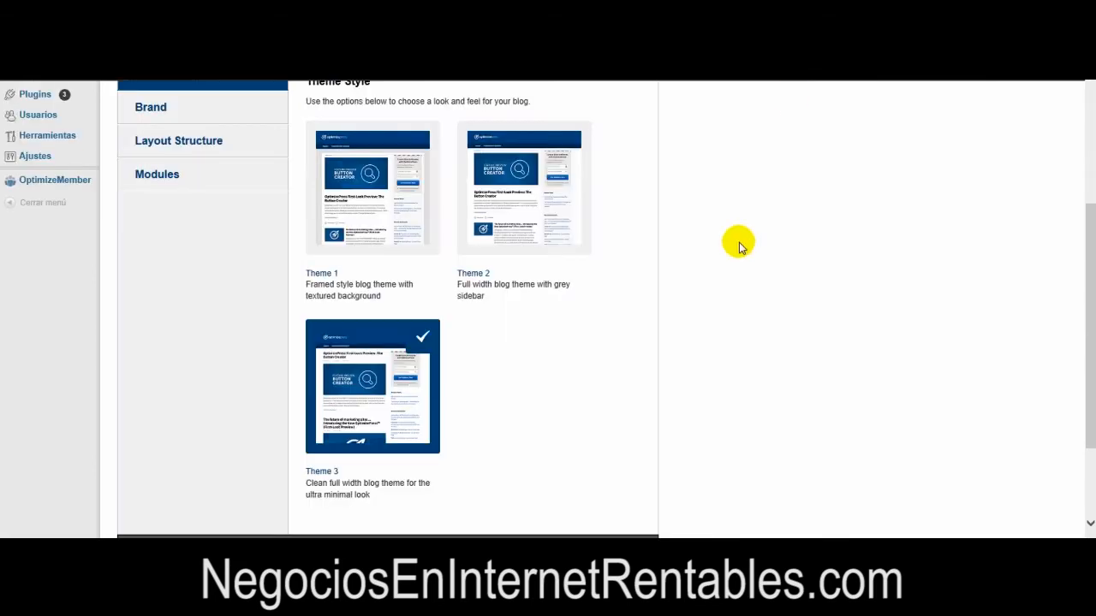
Go back to the OptimizePress blog settings and examine its theme styles for comparison with the Profits Theme layouts
{"action": "scroll", "coordinate": [744, 282], "scroll_direction": "up", "scroll_amount": 4}
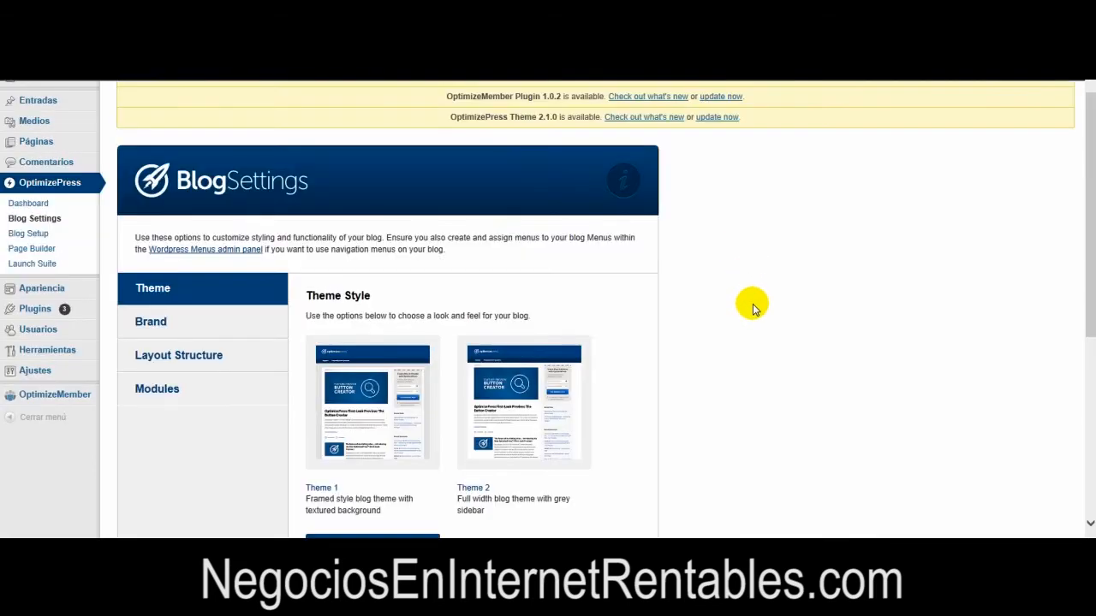
{"action": "scroll", "coordinate": [752, 310], "scroll_direction": "down", "scroll_amount": 4}
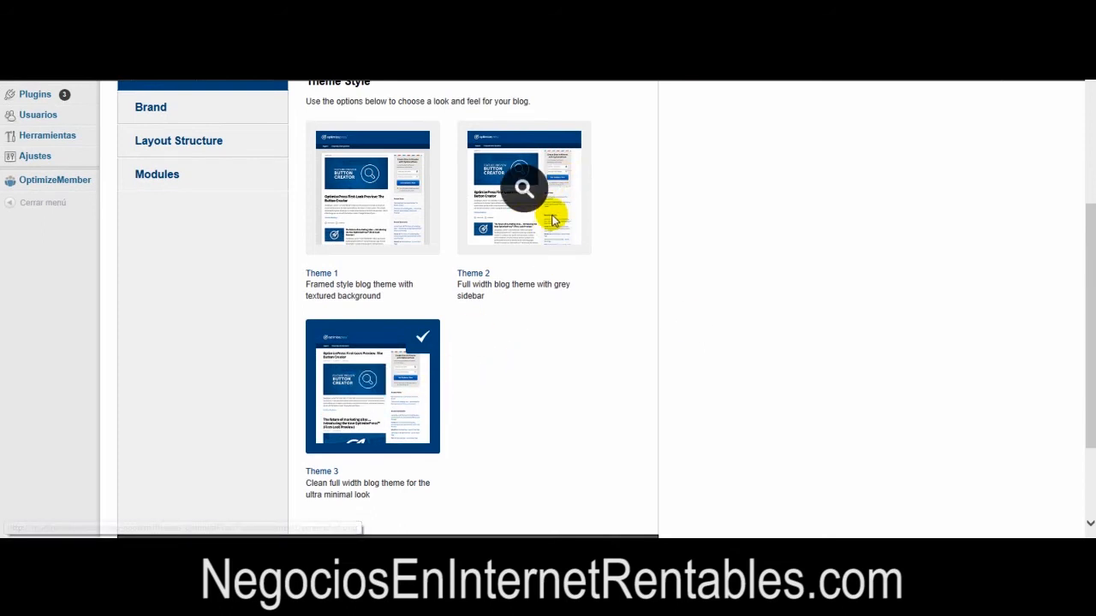
{"action": "scroll", "coordinate": [594, 345], "scroll_direction": "up", "scroll_amount": 1}
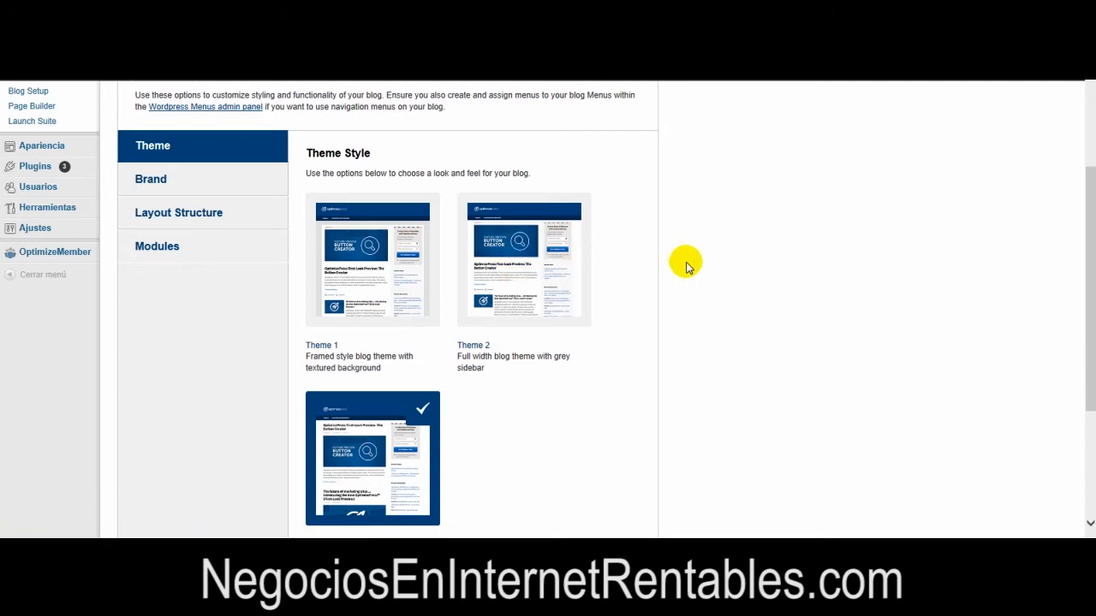
{"action": "scroll", "coordinate": [599, 287], "scroll_direction": "down", "scroll_amount": 2}
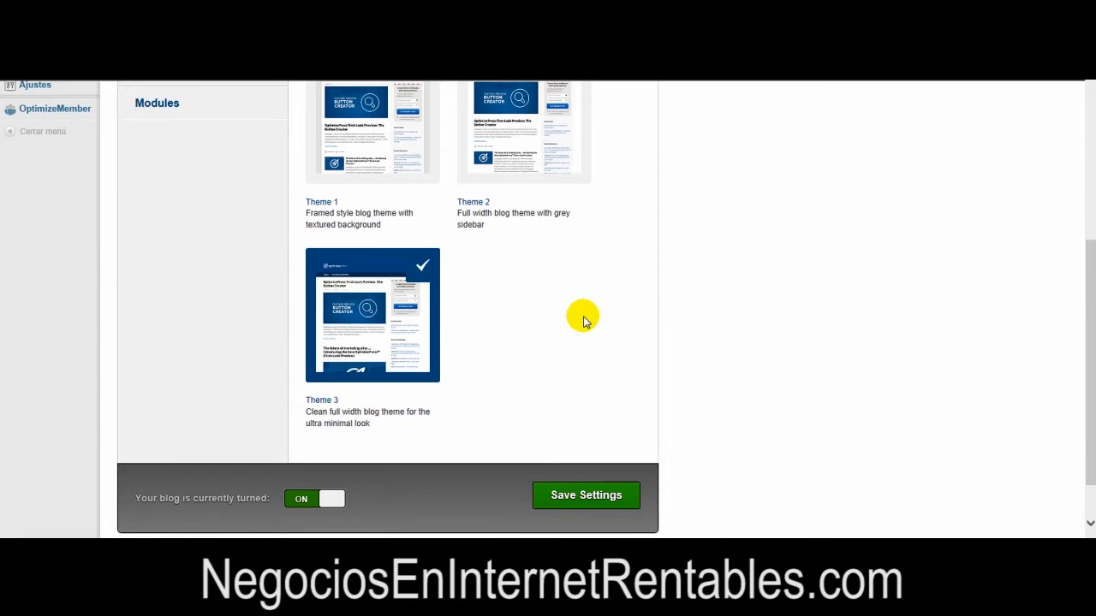
{"action": "scroll", "coordinate": [580, 316], "scroll_direction": "up", "scroll_amount": 2}
{"action": "scroll", "coordinate": [741, 282], "scroll_direction": "down", "scroll_amount": 1}
{"action": "scroll", "coordinate": [666, 330], "scroll_direction": "up", "scroll_amount": 1}
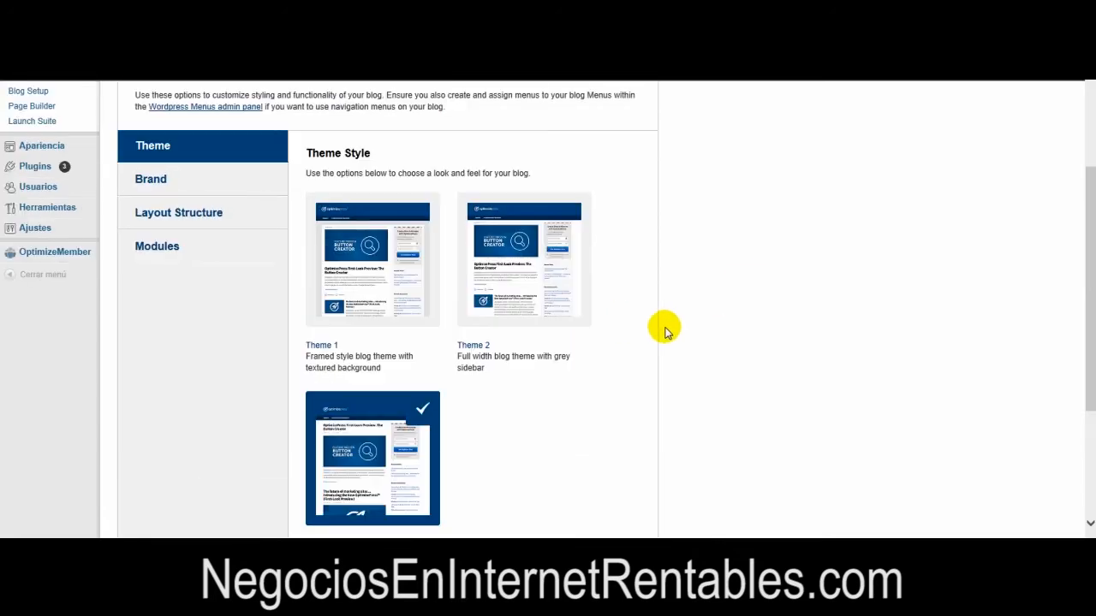
{"action": "scroll", "coordinate": [666, 331], "scroll_direction": "up", "scroll_amount": 1}
{"action": "scroll", "coordinate": [664, 334], "scroll_direction": "down", "scroll_amount": 1}
{"action": "scroll", "coordinate": [672, 282], "scroll_direction": "up", "scroll_amount": 2}
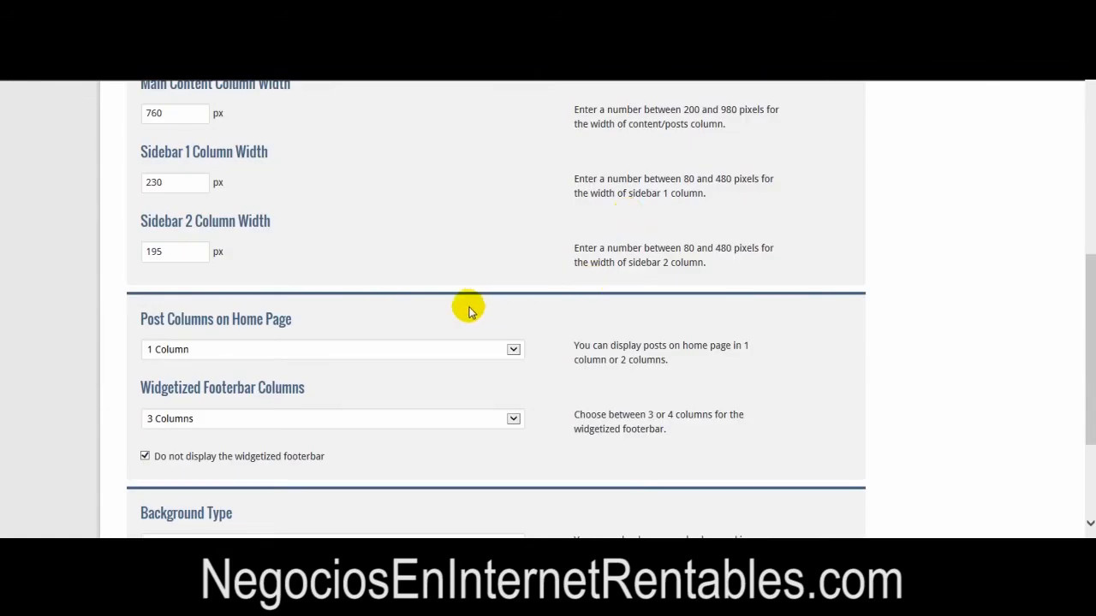
Return to the Profits Theme layout options and examine the header, sidebar and footer arrangements offered under Site Layout
{"action": "scroll", "coordinate": [977, 301], "scroll_direction": "up", "scroll_amount": 5}
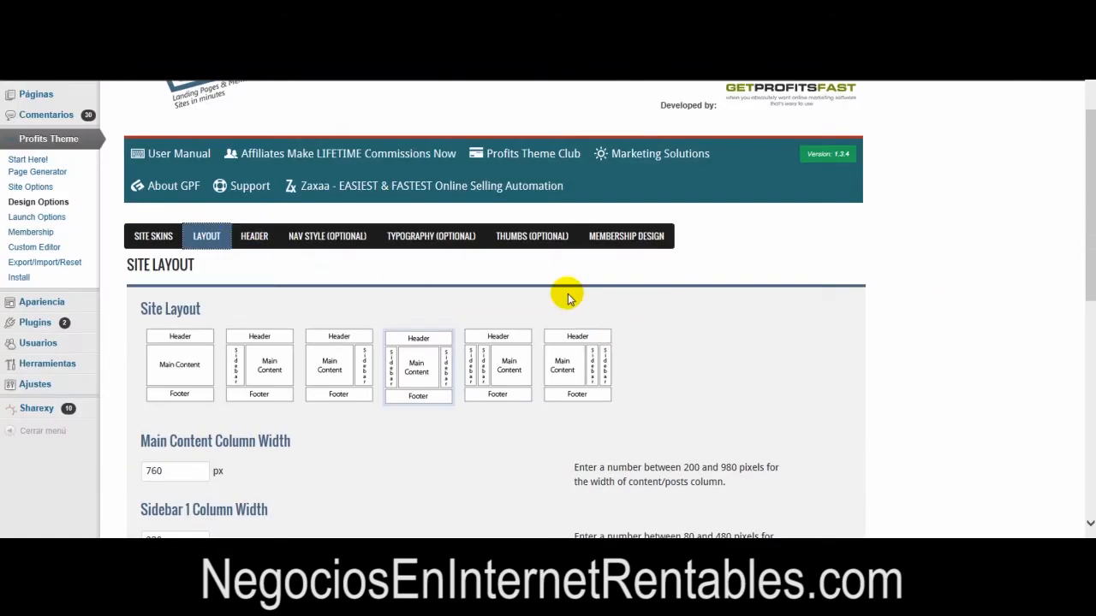
{"action": "scroll", "coordinate": [907, 338], "scroll_direction": "up", "scroll_amount": 1}
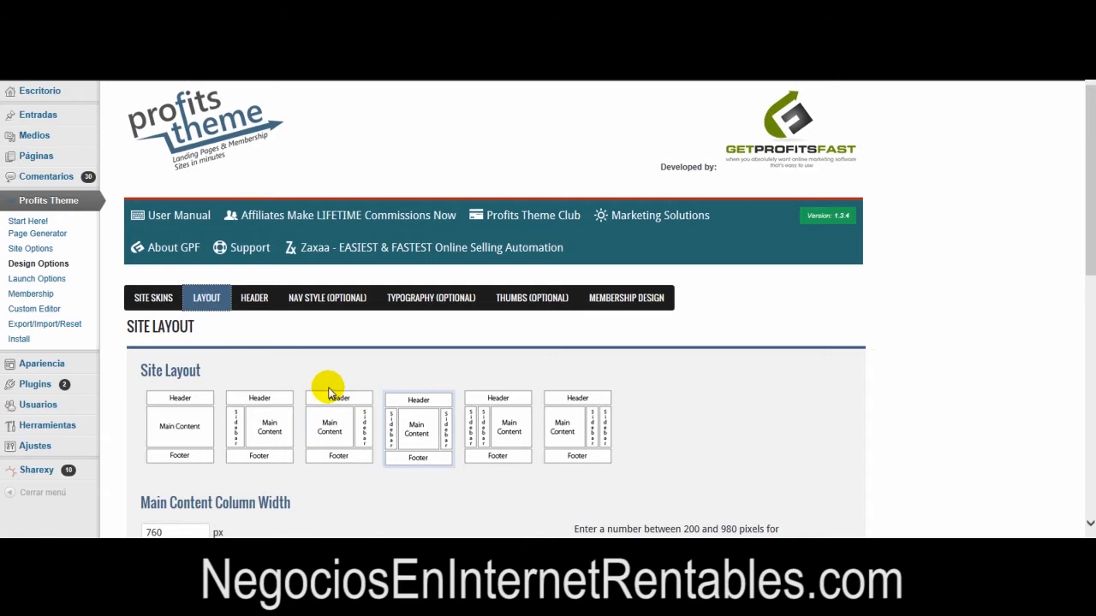
{"action": "scroll", "coordinate": [244, 342], "scroll_direction": "down", "scroll_amount": 1}
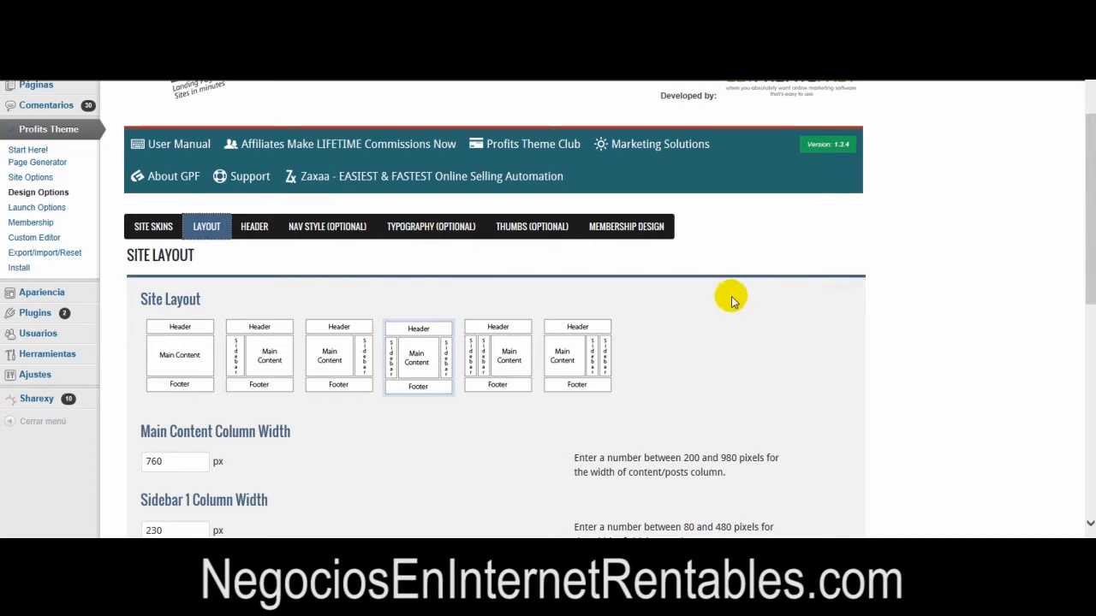
{"action": "left_click", "coordinate": [512, 233]}
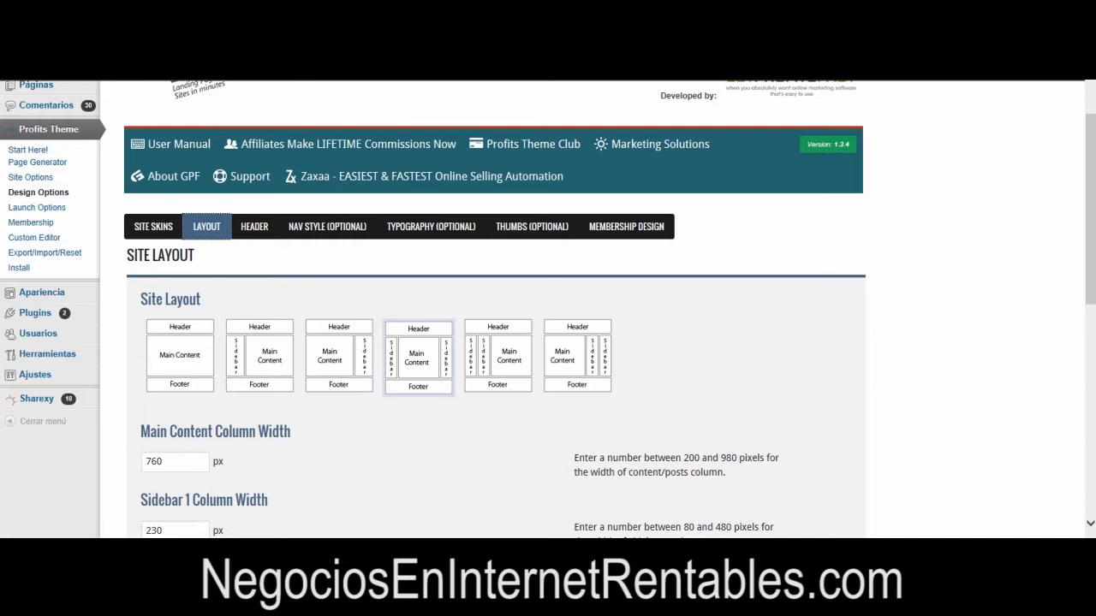
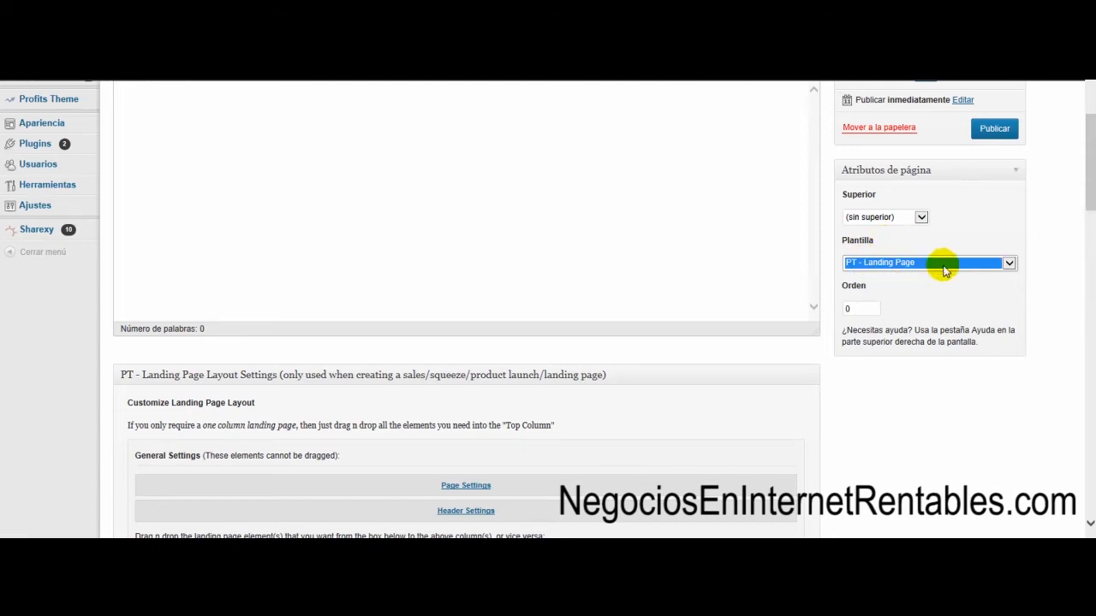
Go to the PT - Landing Page Layout Settings section and take a first look at its Page Settings
{"action": "left_click_drag", "start_coordinate": [1090, 190], "coordinate": [1091, 241]}
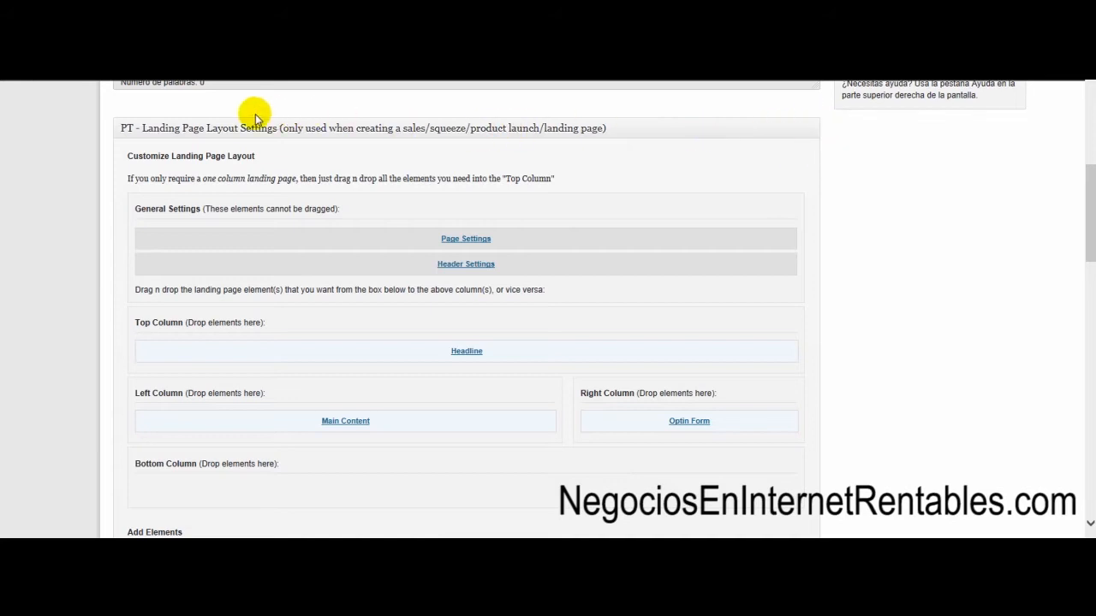
{"action": "left_click", "coordinate": [808, 129]}
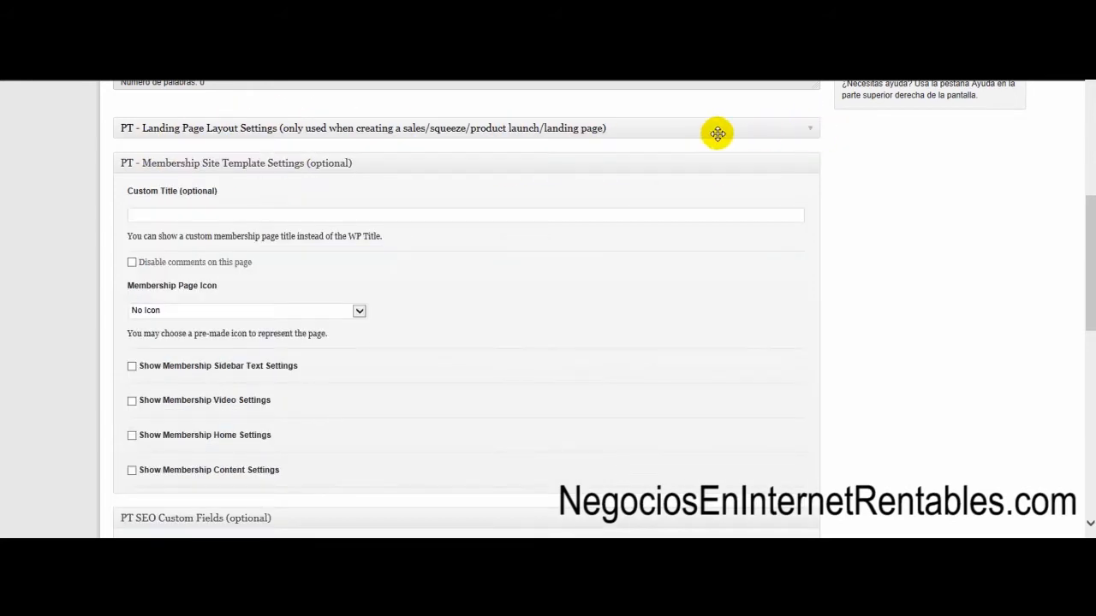
{"action": "left_click", "coordinate": [813, 130]}
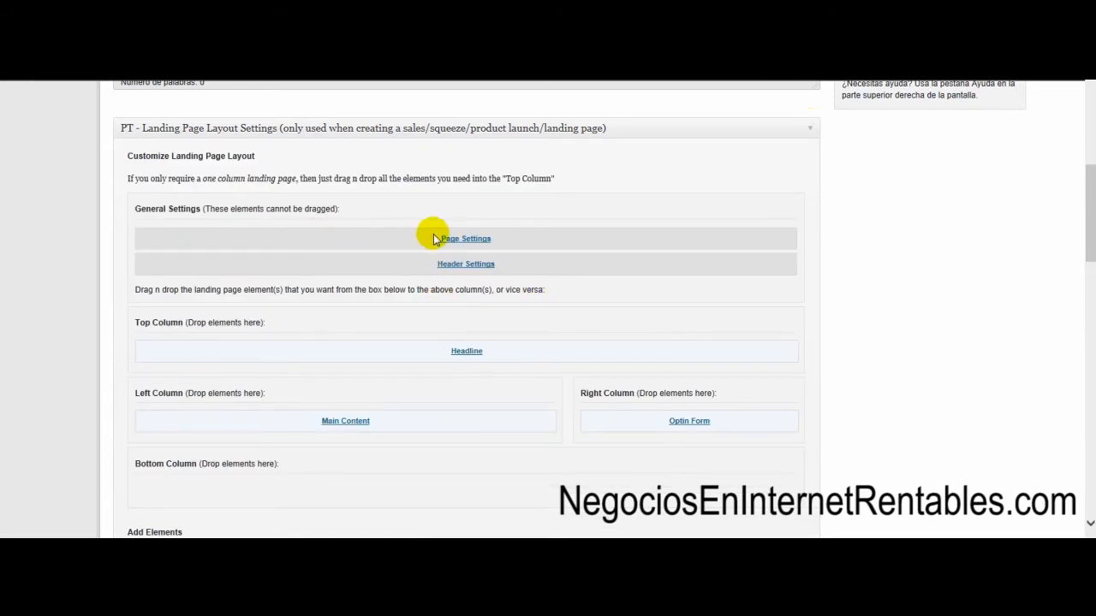
{"action": "left_click", "coordinate": [465, 238]}
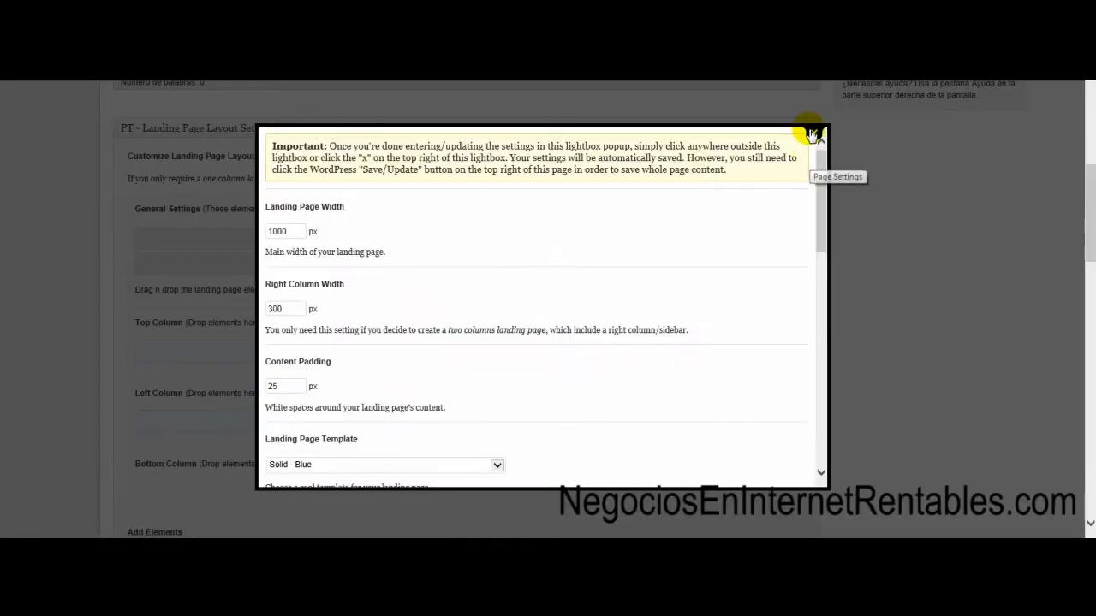
{"action": "left_click", "coordinate": [812, 136]}
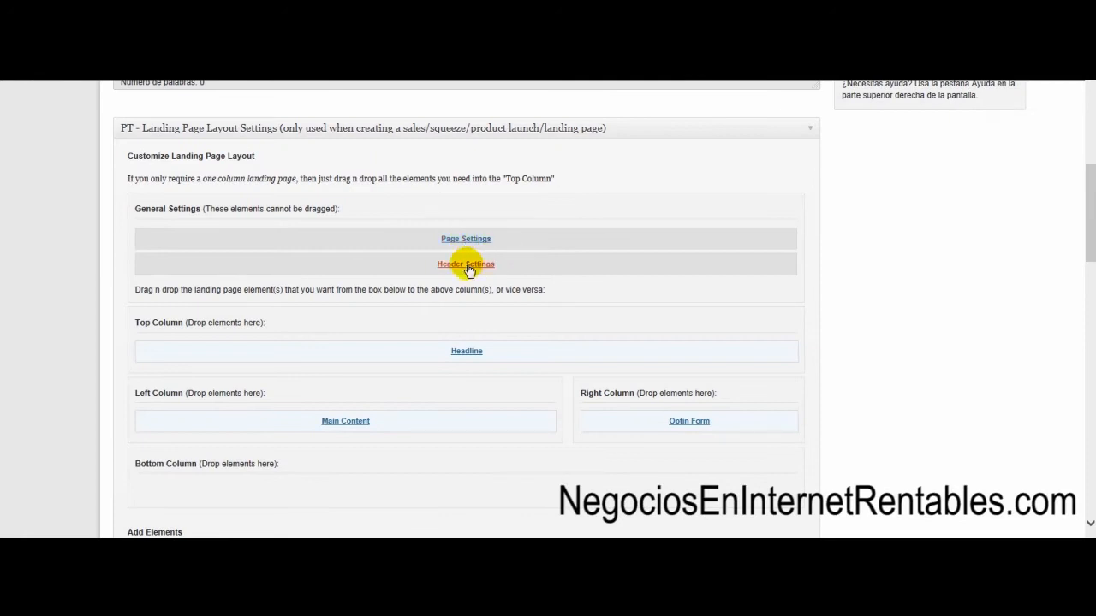
Review the landing page width, right column, padding, template preview and top navigation options in Page Settings
{"action": "left_click", "coordinate": [456, 238]}
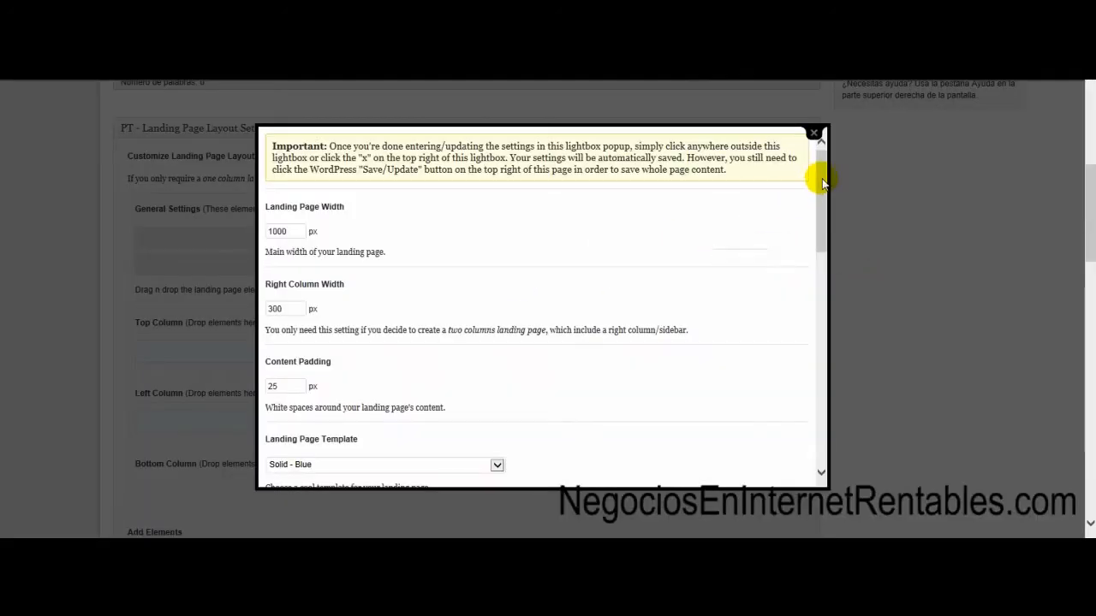
{"action": "left_click_drag", "start_coordinate": [822, 182], "coordinate": [826, 200]}
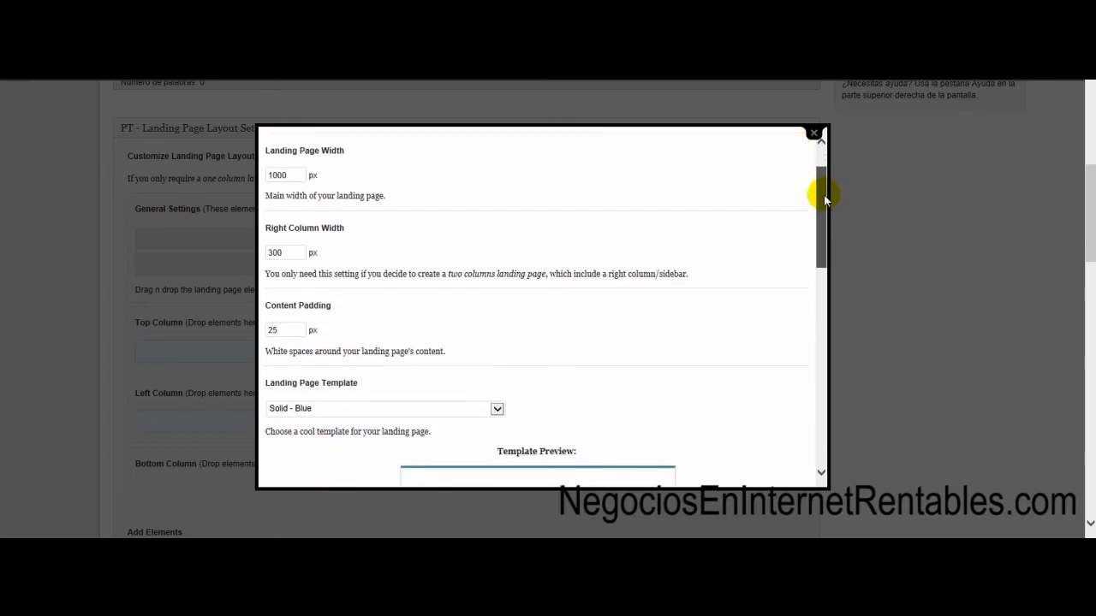
{"action": "left_click_drag", "start_coordinate": [825, 199], "coordinate": [636, 228]}
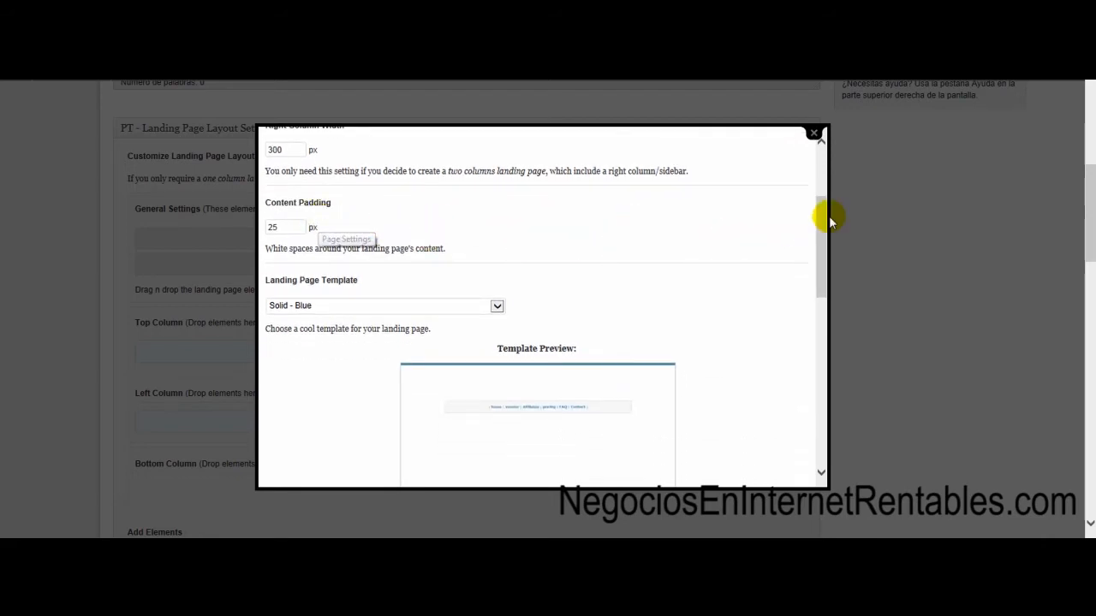
{"action": "left_click_drag", "start_coordinate": [818, 220], "coordinate": [822, 243]}
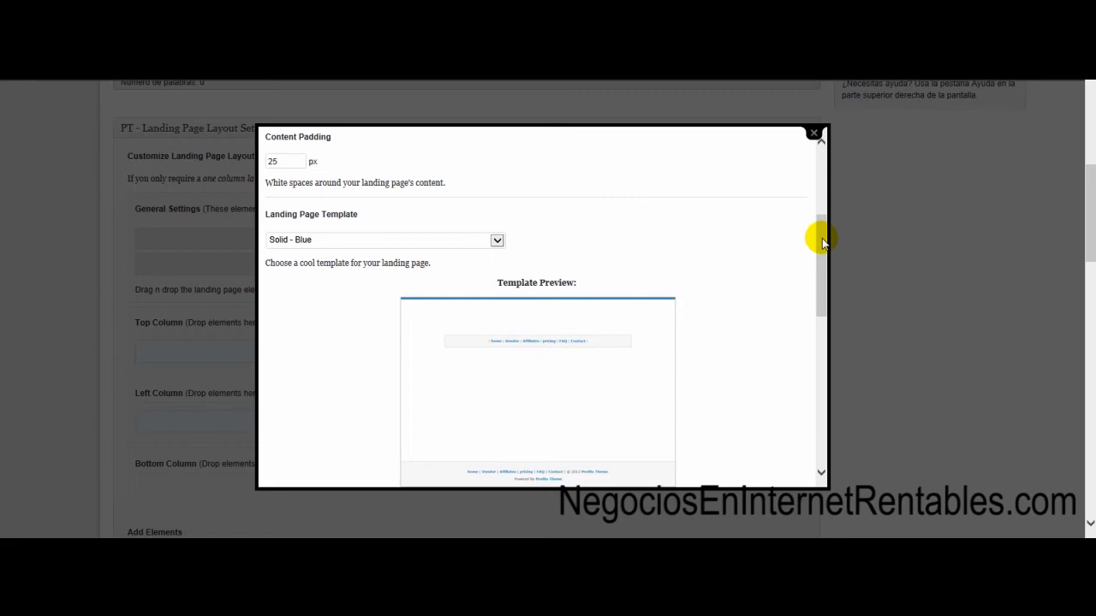
{"action": "left_click_drag", "start_coordinate": [821, 242], "coordinate": [820, 284]}
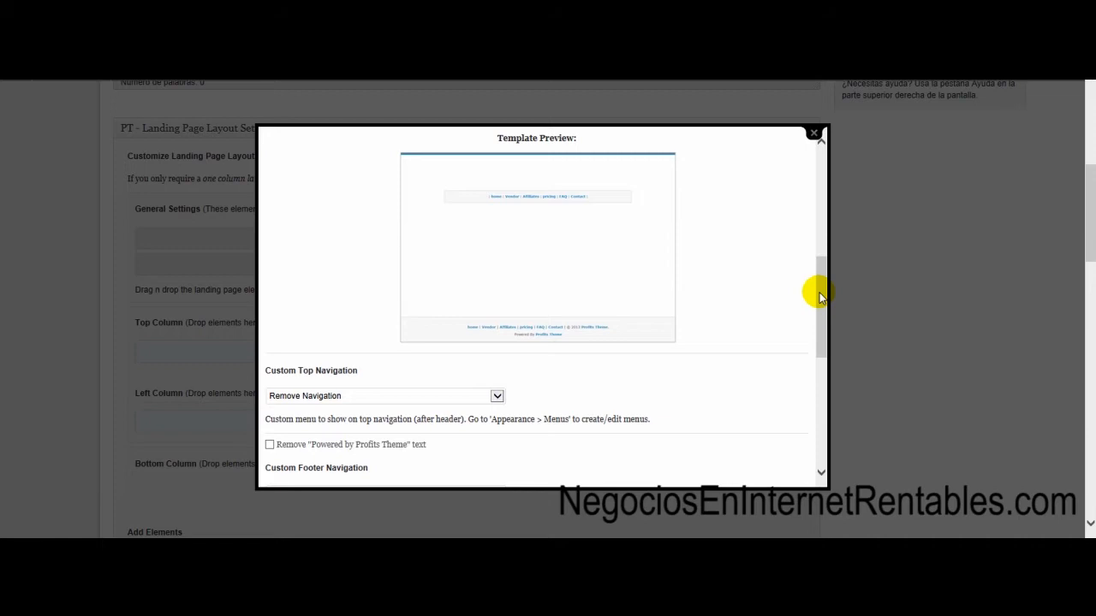
{"action": "left_click_drag", "start_coordinate": [819, 290], "coordinate": [829, 176]}
{"action": "left_click", "coordinate": [814, 137]}
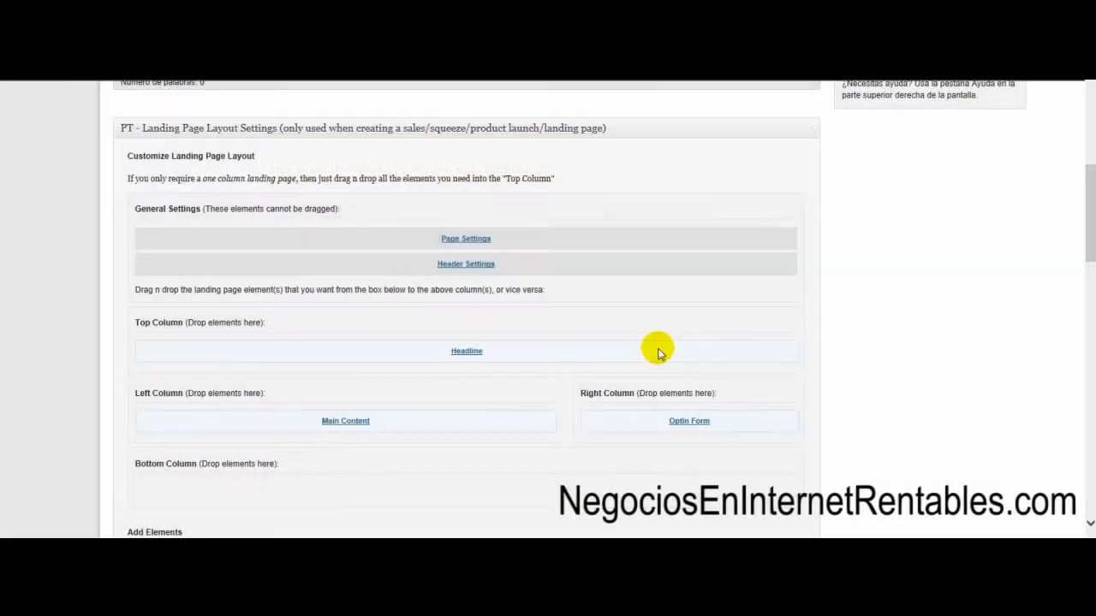
Try the Fancy - Grey, Fabric - Black and Solid - Black landing page templates in the Page Settings preview
{"action": "left_click", "coordinate": [454, 236]}
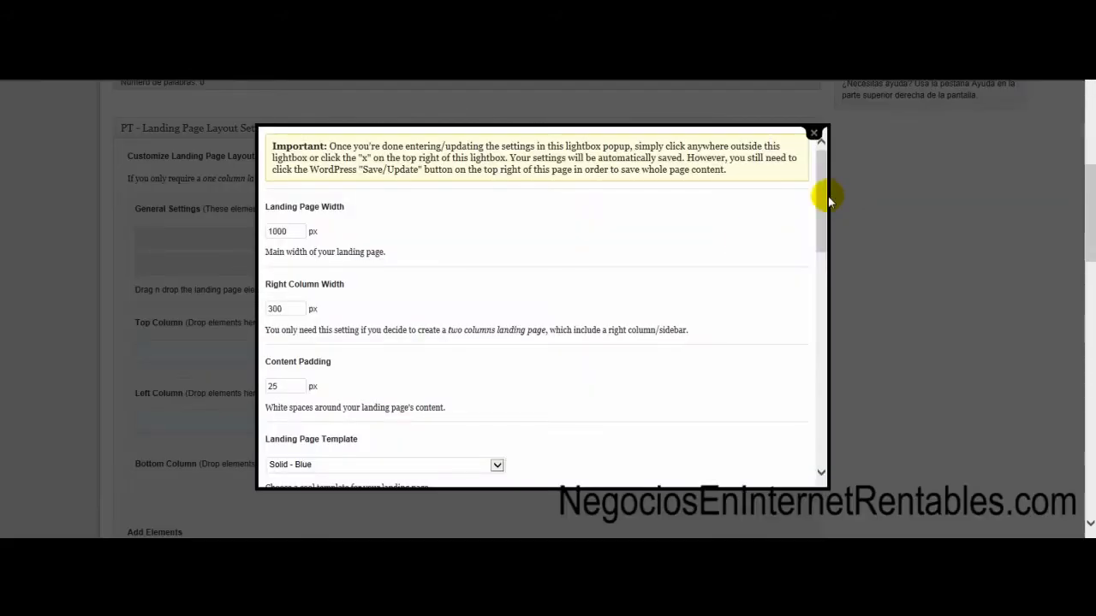
{"action": "left_click_drag", "start_coordinate": [825, 196], "coordinate": [709, 264]}
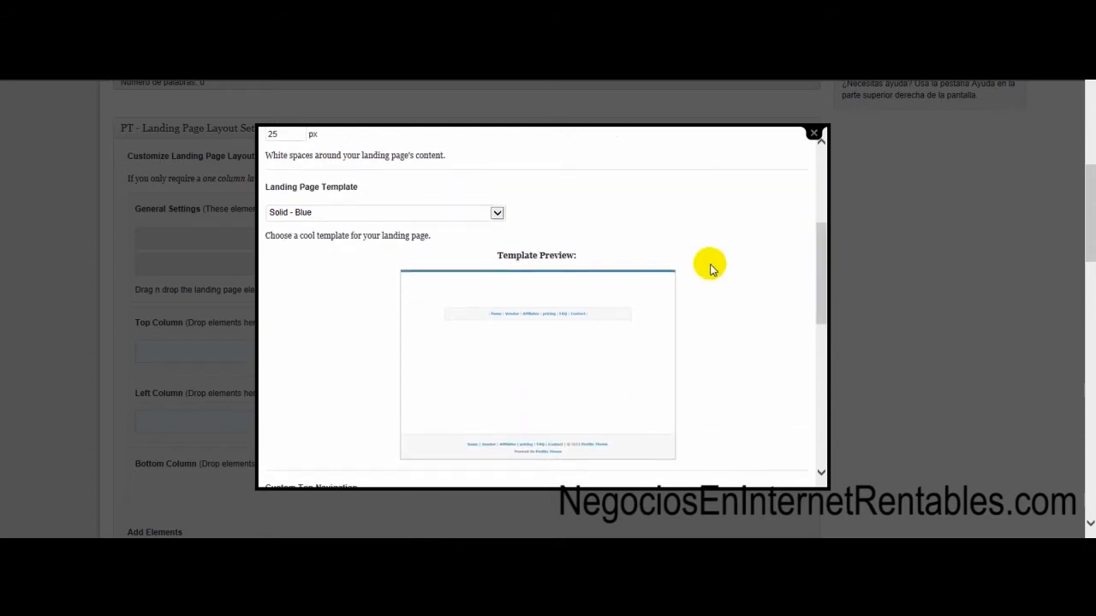
{"action": "left_click", "coordinate": [489, 214]}
{"action": "left_click_drag", "start_coordinate": [501, 227], "coordinate": [503, 265]}
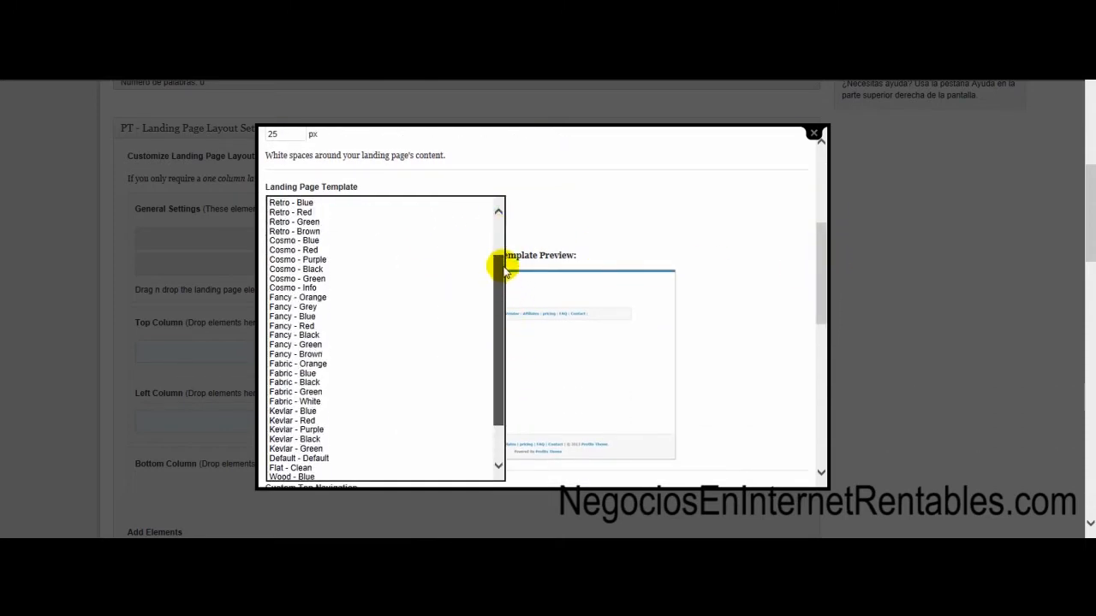
{"action": "left_click", "coordinate": [381, 307]}
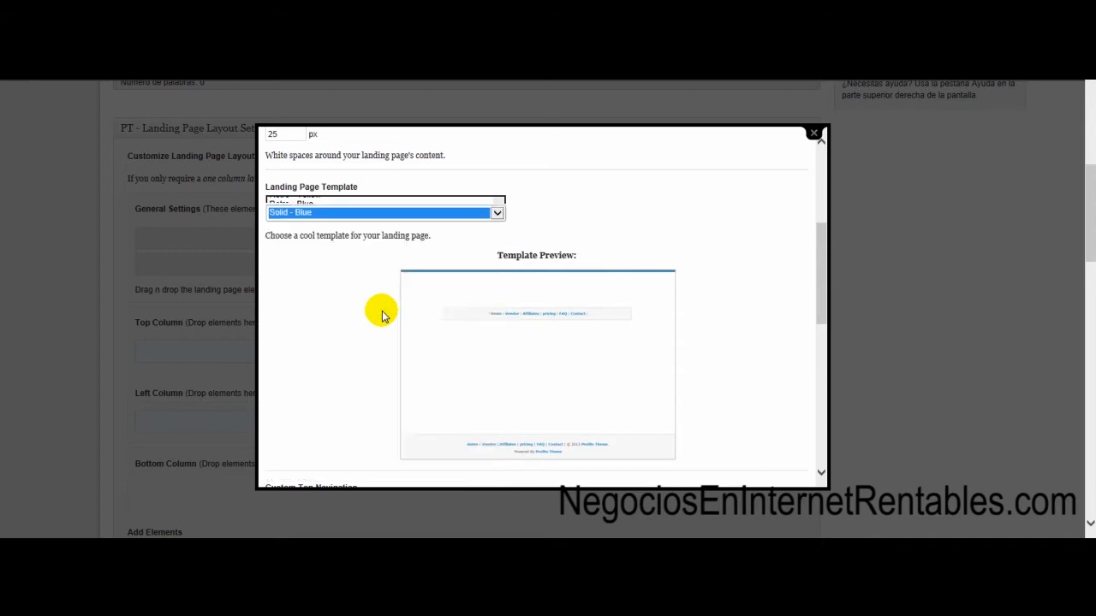
{"action": "left_click", "coordinate": [497, 213]}
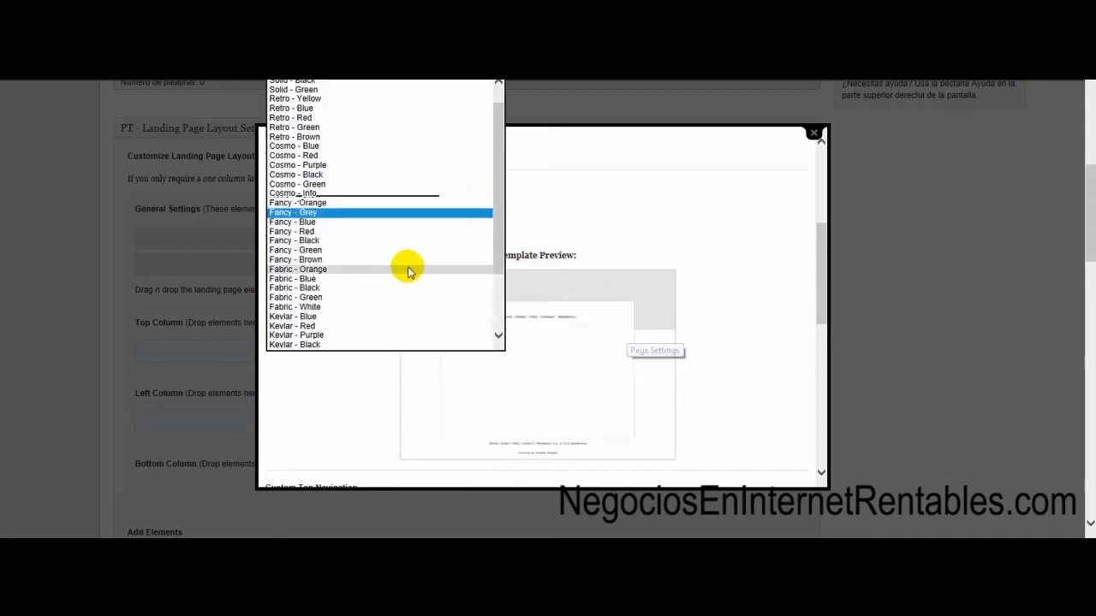
{"action": "left_click", "coordinate": [353, 289]}
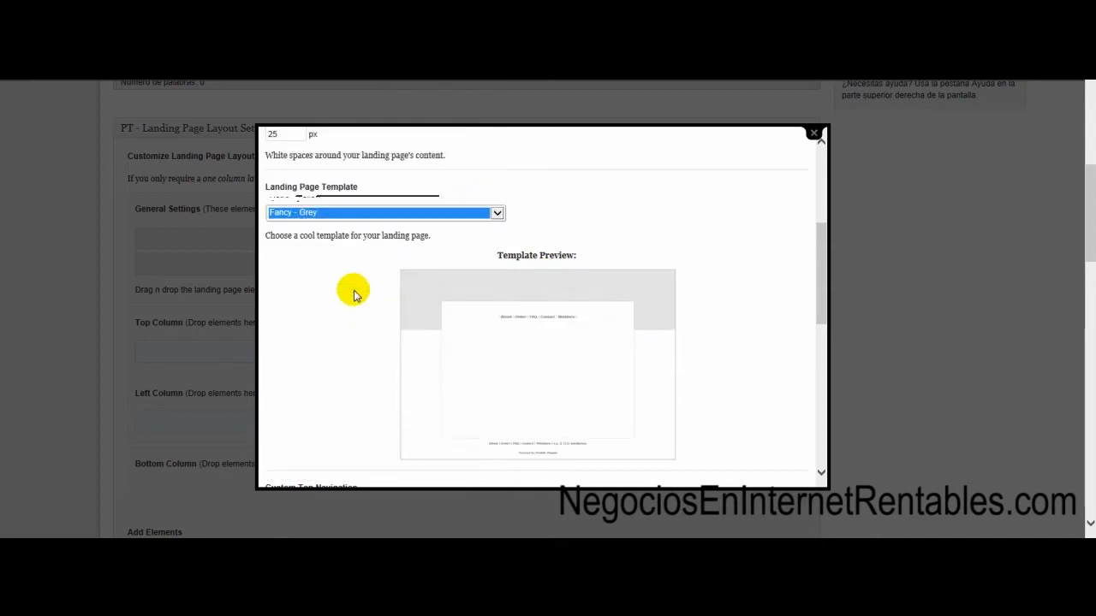
{"action": "left_click", "coordinate": [496, 214]}
{"action": "scroll", "coordinate": [501, 128], "scroll_direction": "up", "scroll_amount": 3}
{"action": "scroll", "coordinate": [504, 94], "scroll_direction": "up", "scroll_amount": 1}
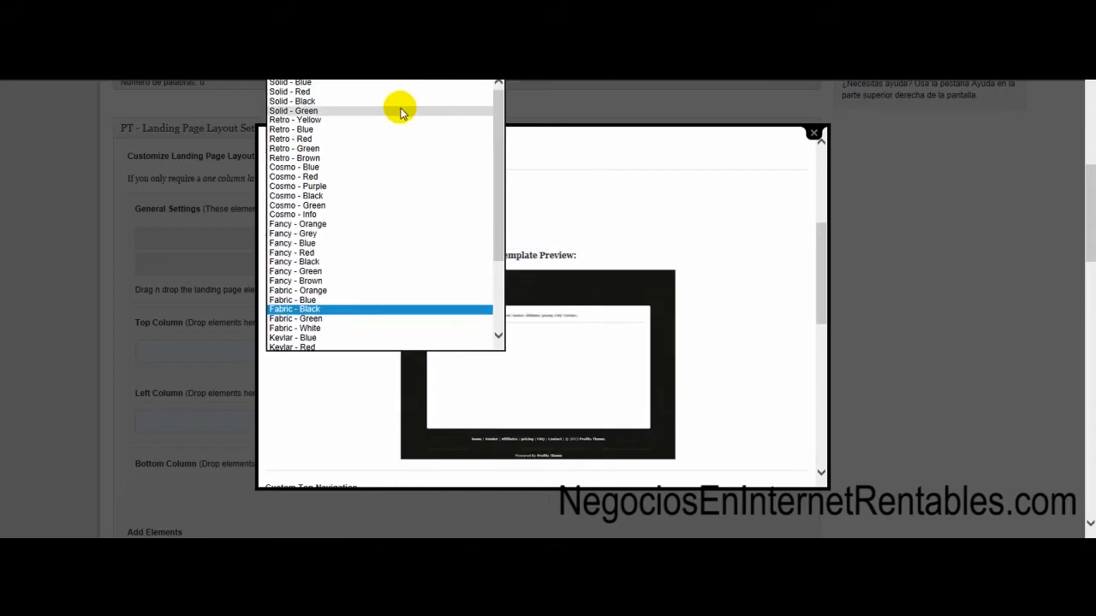
{"action": "left_click", "coordinate": [399, 101]}
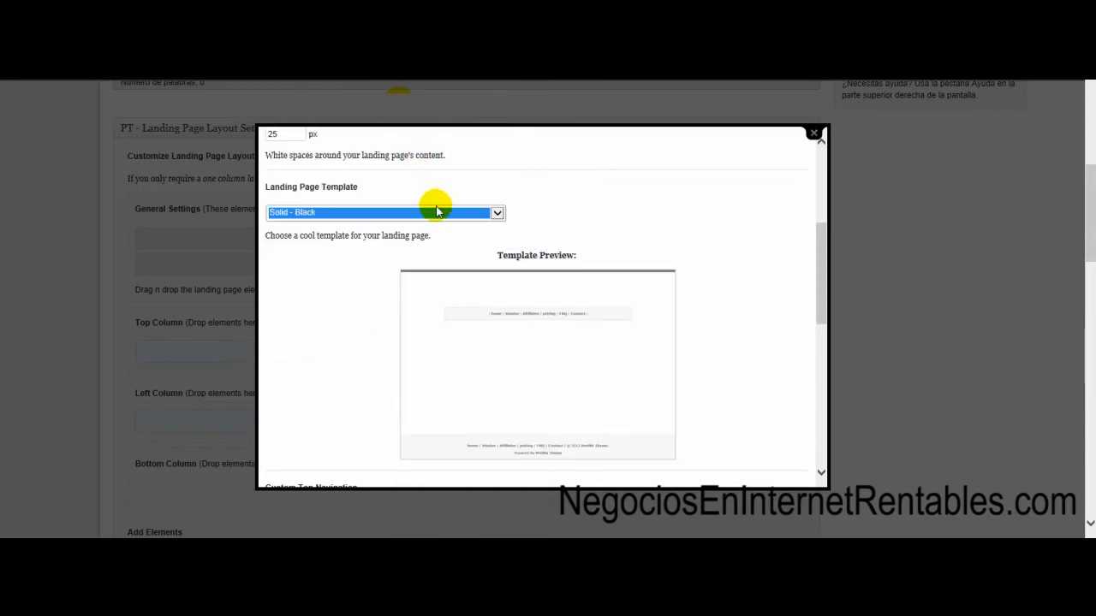
Set the landing page template to Retro - Brown and look through the remaining navigation, footer and one time view settings
{"action": "left_click", "coordinate": [499, 213]}
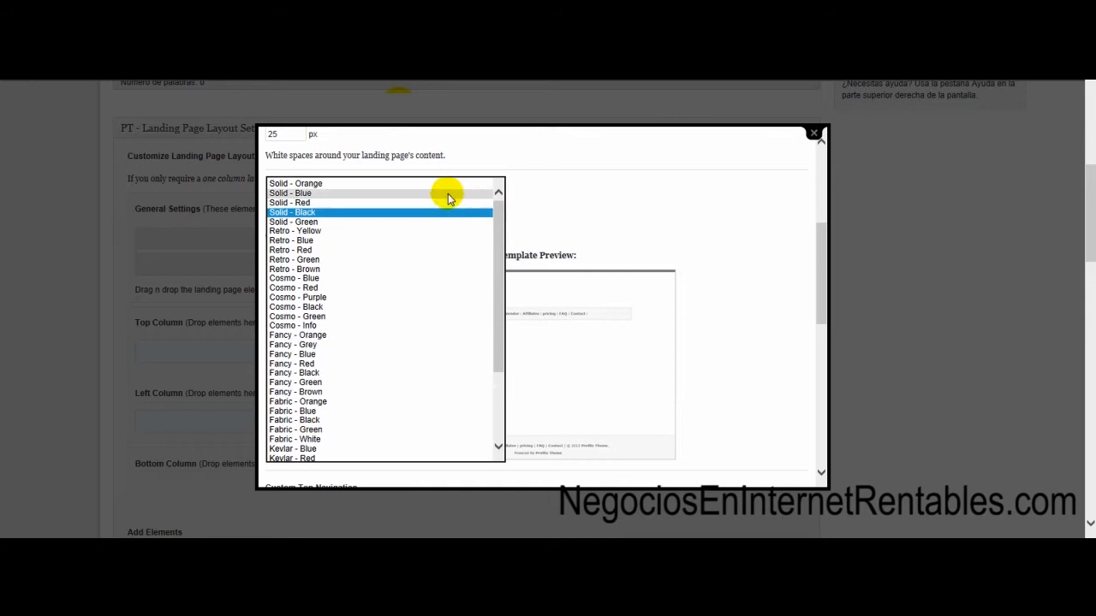
{"action": "left_click", "coordinate": [398, 269]}
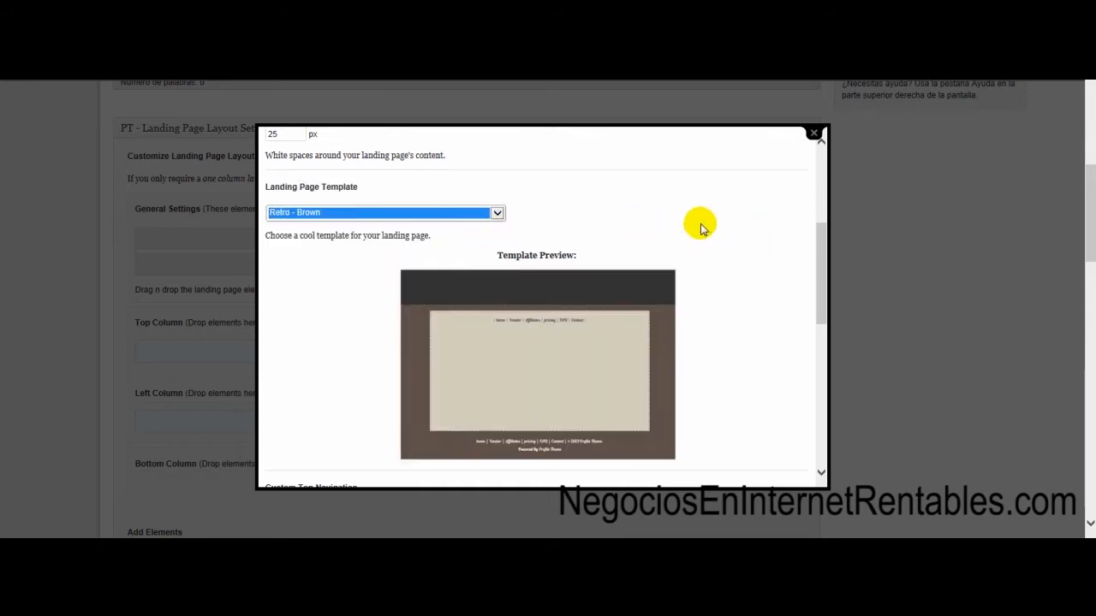
{"action": "left_click_drag", "start_coordinate": [827, 257], "coordinate": [813, 321]}
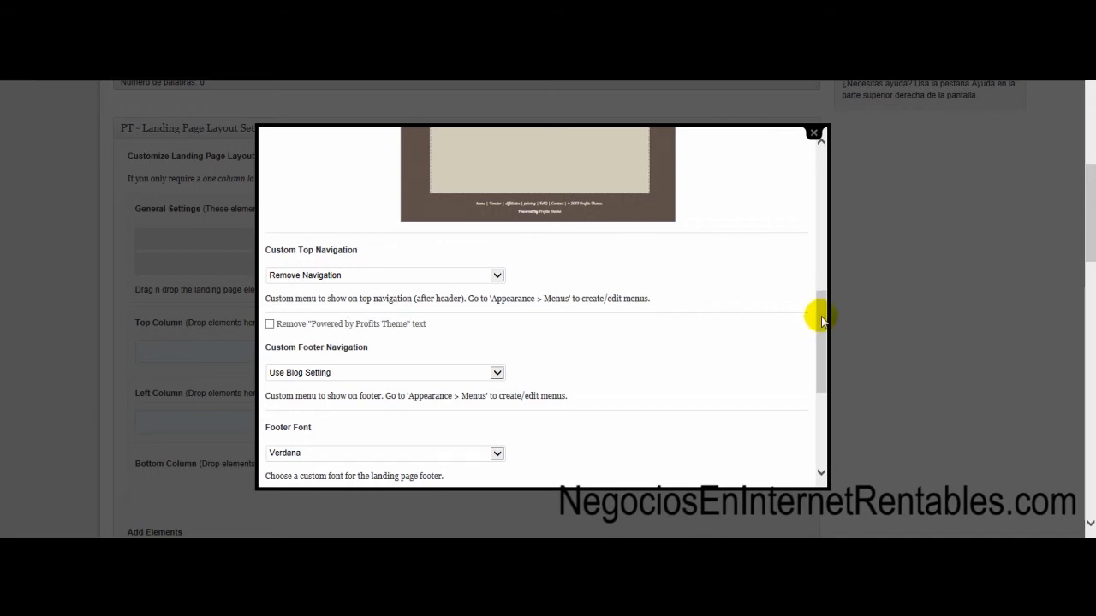
{"action": "left_click_drag", "start_coordinate": [821, 319], "coordinate": [814, 397]}
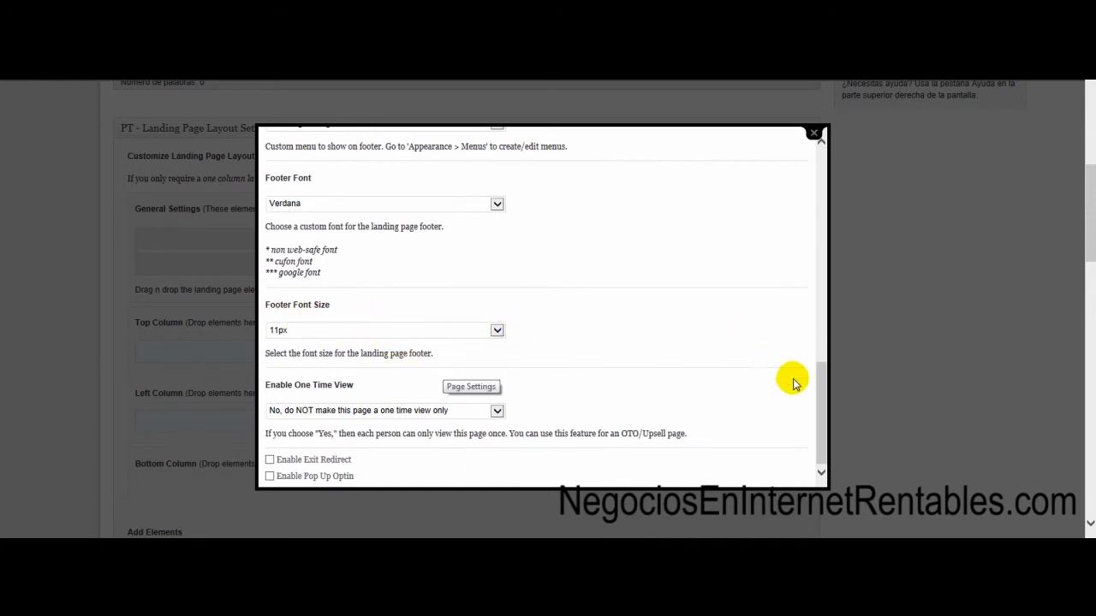
{"action": "left_click_drag", "start_coordinate": [833, 413], "coordinate": [829, 159]}
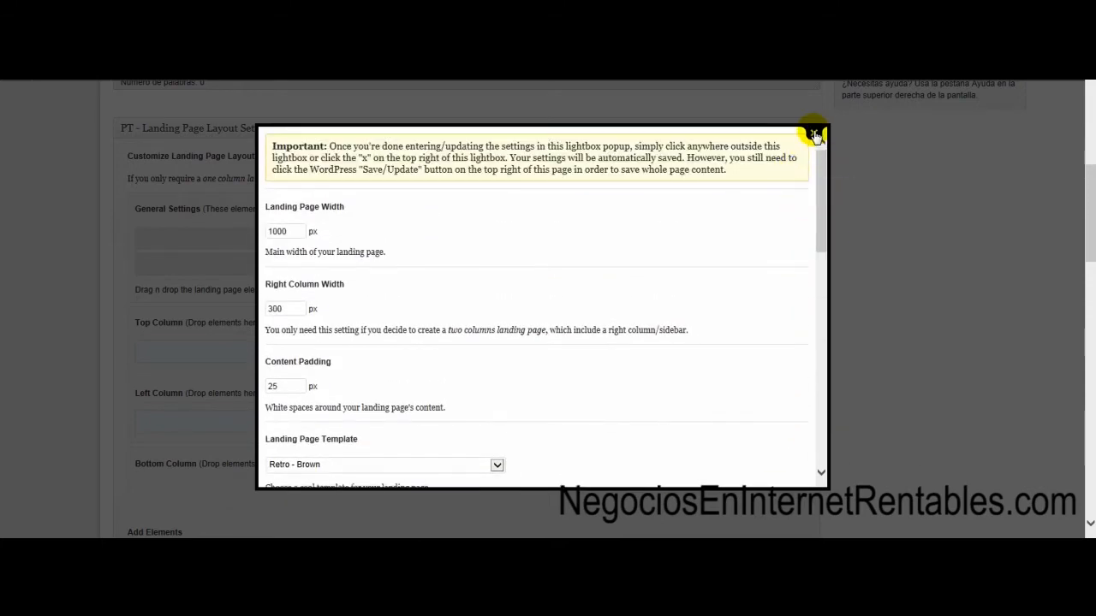
{"action": "left_click", "coordinate": [814, 134]}
In Header Settings, set the header image to Use Custom Header Image and review its upload, alignment and height options
{"action": "left_click", "coordinate": [465, 264]}
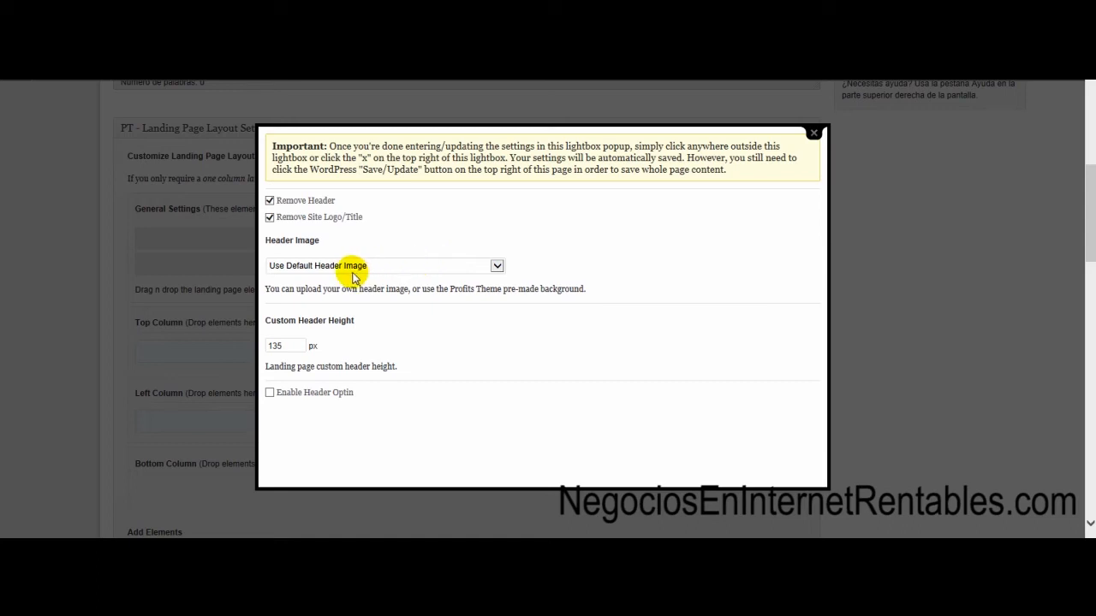
{"action": "left_click", "coordinate": [496, 267]}
{"action": "left_click", "coordinate": [376, 276]}
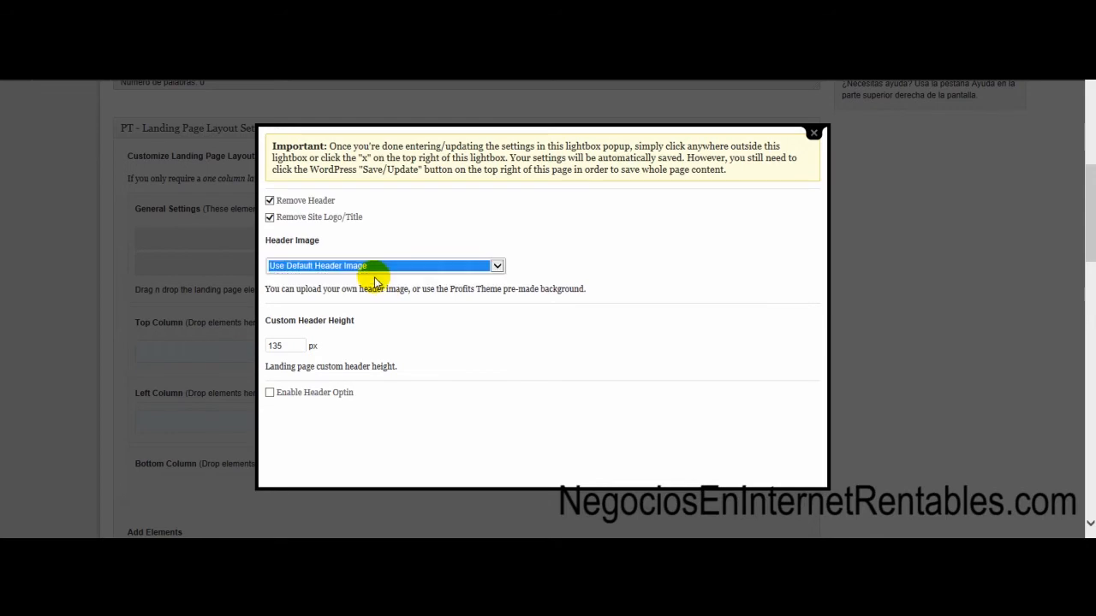
{"action": "left_click_drag", "start_coordinate": [813, 240], "coordinate": [336, 438]}
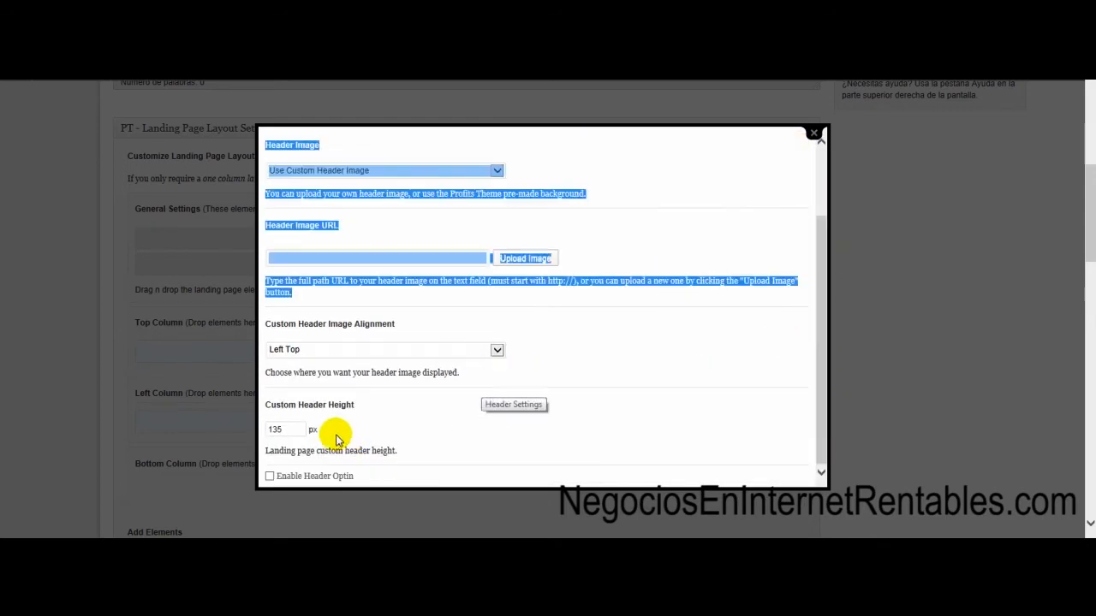
{"action": "left_click", "coordinate": [824, 320]}
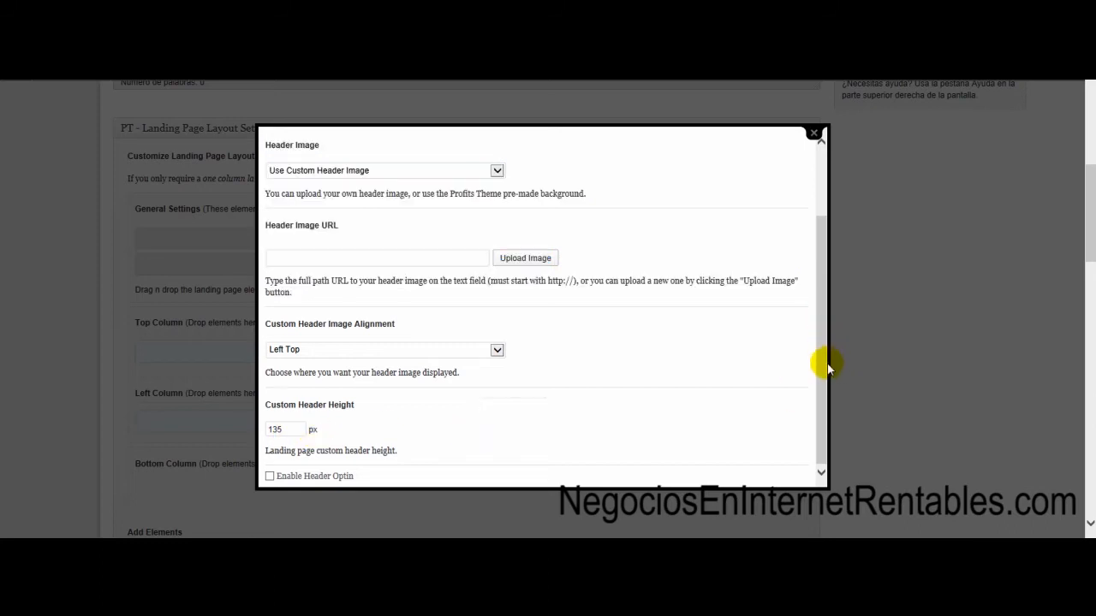
{"action": "left_click", "coordinate": [814, 137]}
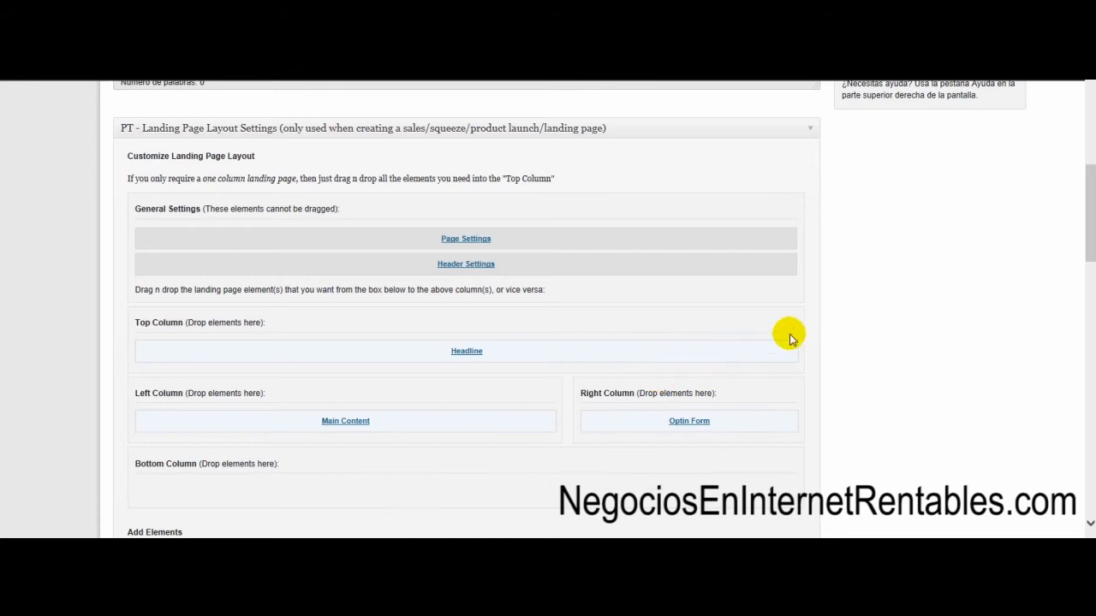
Try the Optin Form element in the bottom column of the landing page layout and return it to the right column
{"action": "scroll", "coordinate": [788, 335], "scroll_direction": "down", "scroll_amount": 1}
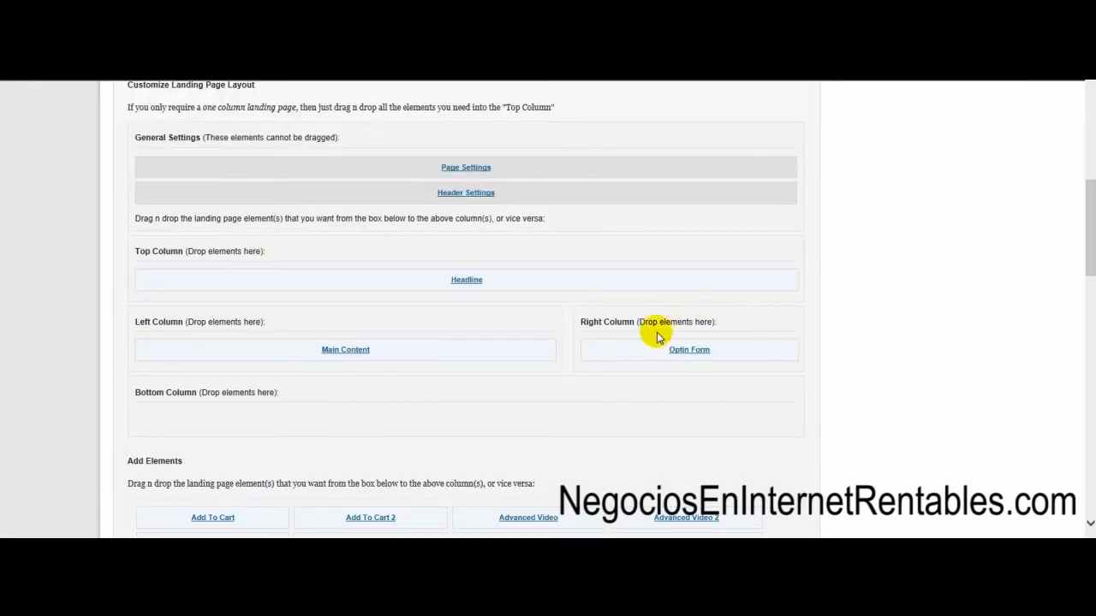
{"action": "scroll", "coordinate": [462, 376], "scroll_direction": "down", "scroll_amount": 1}
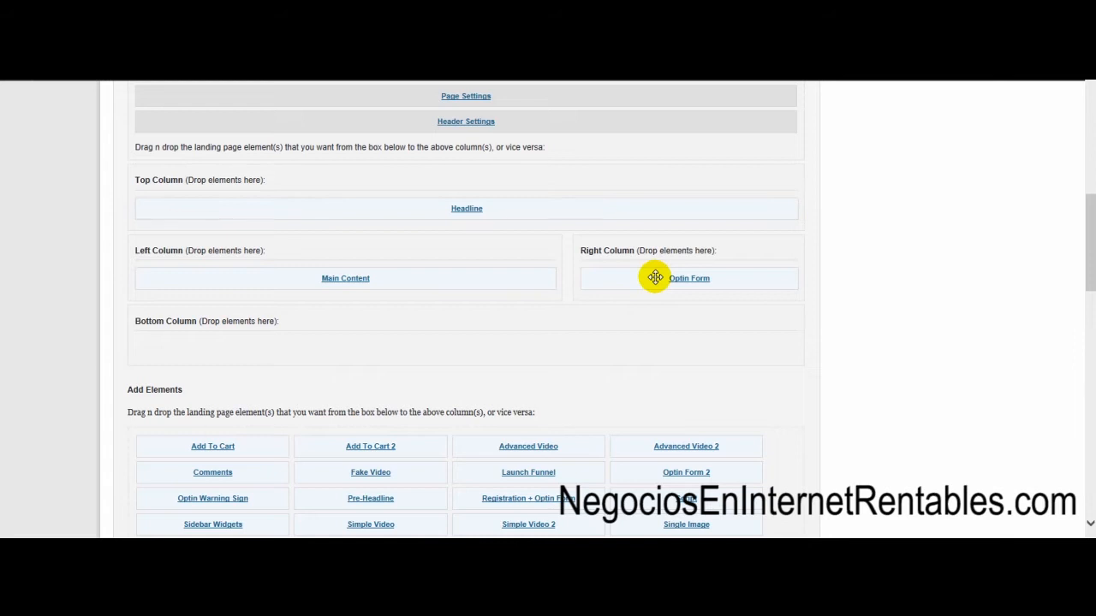
{"action": "left_click_drag", "start_coordinate": [655, 277], "coordinate": [445, 343]}
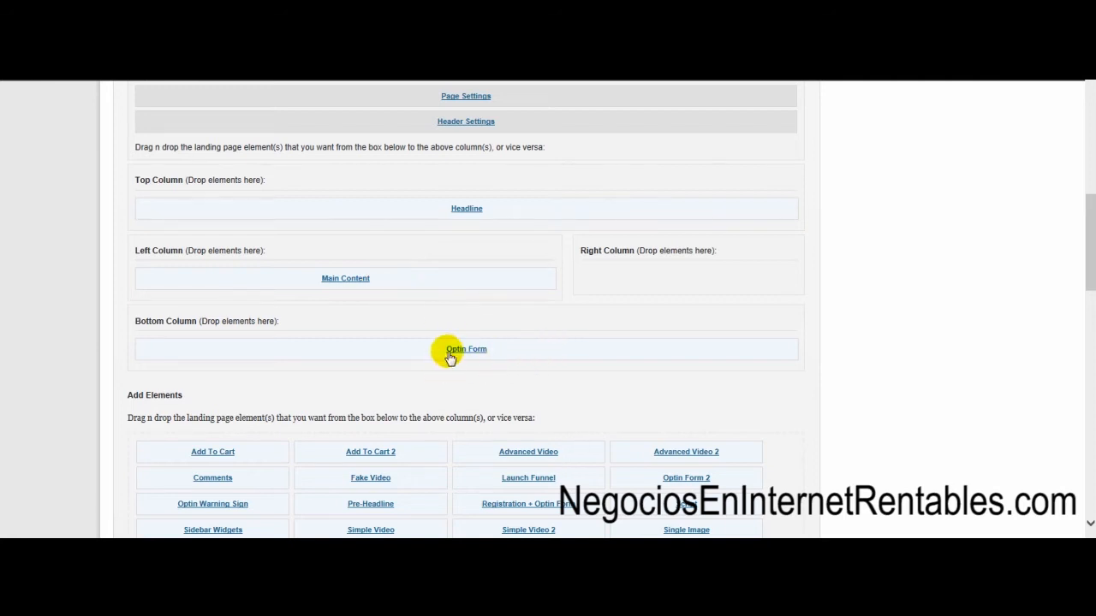
{"action": "left_click_drag", "start_coordinate": [454, 357], "coordinate": [634, 276]}
Add the Advanced Video element to the left column below Main Content and look over its settings
{"action": "scroll", "coordinate": [626, 371], "scroll_direction": "down", "scroll_amount": 1}
{"action": "left_click_drag", "start_coordinate": [526, 376], "coordinate": [350, 242]}
{"action": "left_click", "coordinate": [358, 234]}
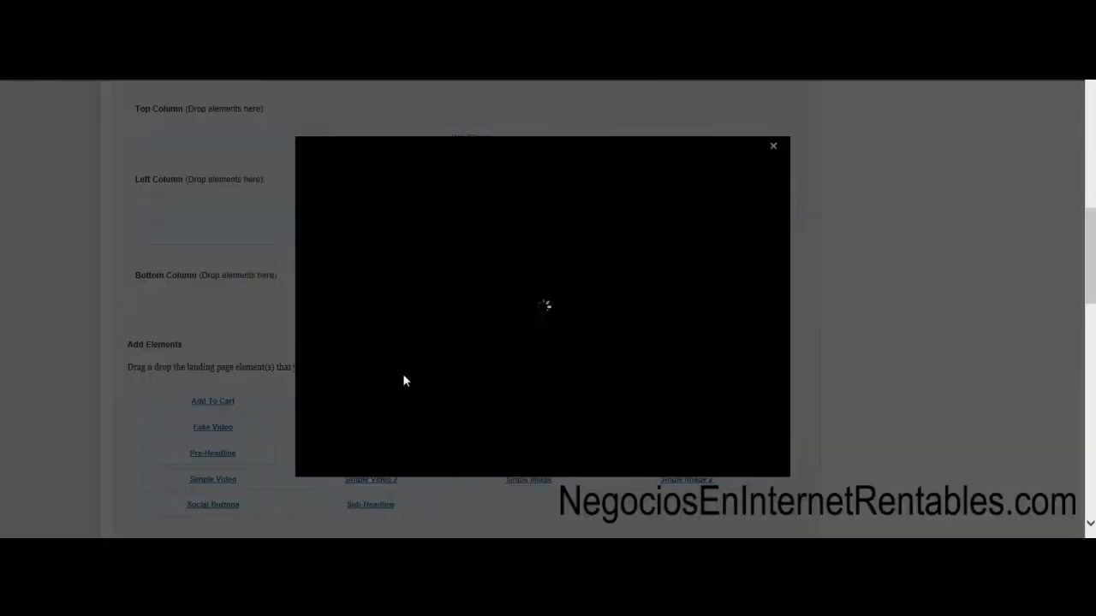
{"action": "left_click_drag", "start_coordinate": [818, 210], "coordinate": [821, 176]}
{"action": "left_click", "coordinate": [813, 133]}
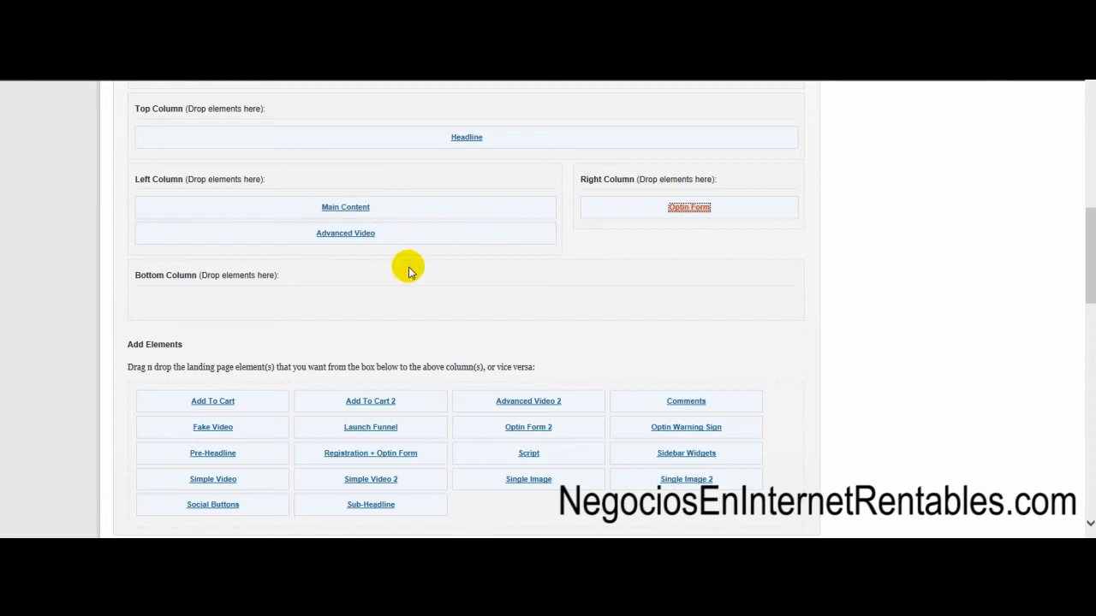
Examine the empty content editor of the new Profits Theme landing page and place the cursor in it
{"action": "scroll", "coordinate": [408, 266], "scroll_direction": "up", "scroll_amount": 7}
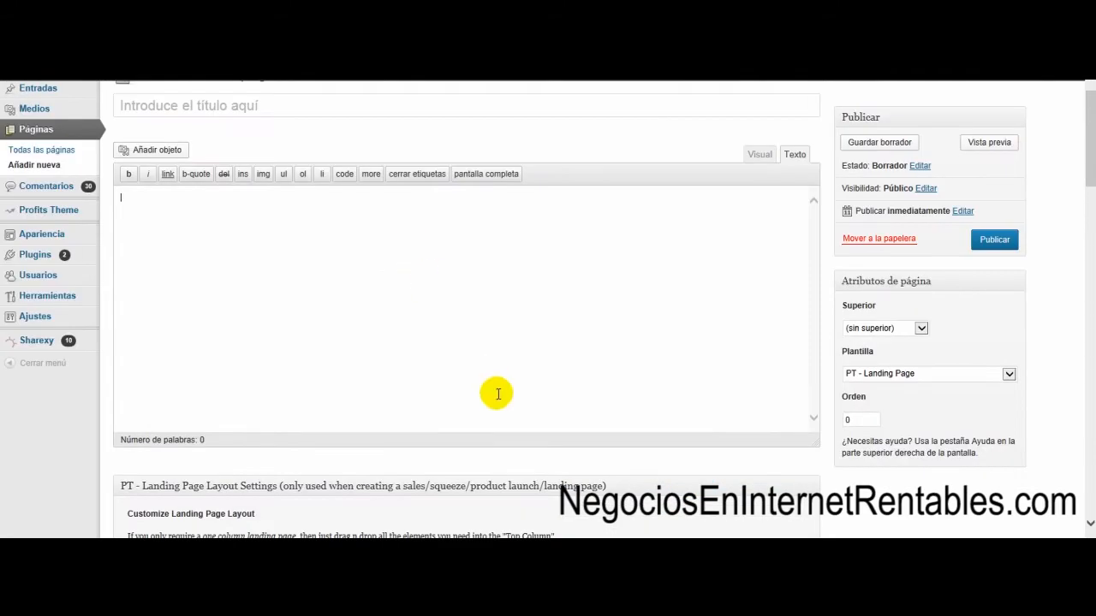
{"action": "scroll", "coordinate": [500, 342], "scroll_direction": "down", "scroll_amount": 1}
{"action": "scroll", "coordinate": [500, 300], "scroll_direction": "up", "scroll_amount": 1}
{"action": "left_click", "coordinate": [497, 294]}
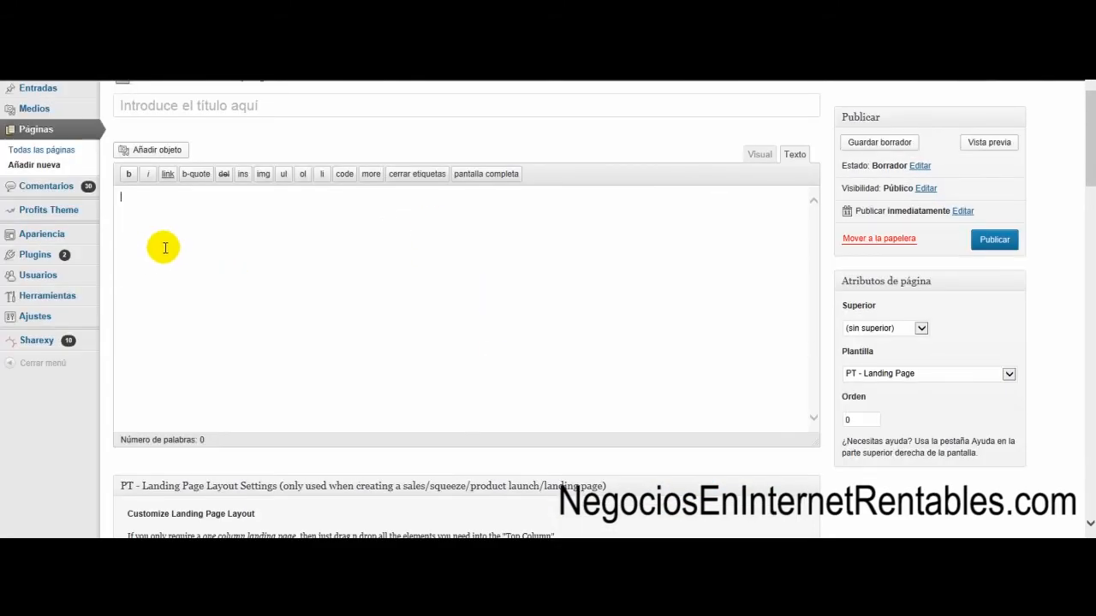
{"action": "scroll", "coordinate": [281, 276], "scroll_direction": "down", "scroll_amount": 1}
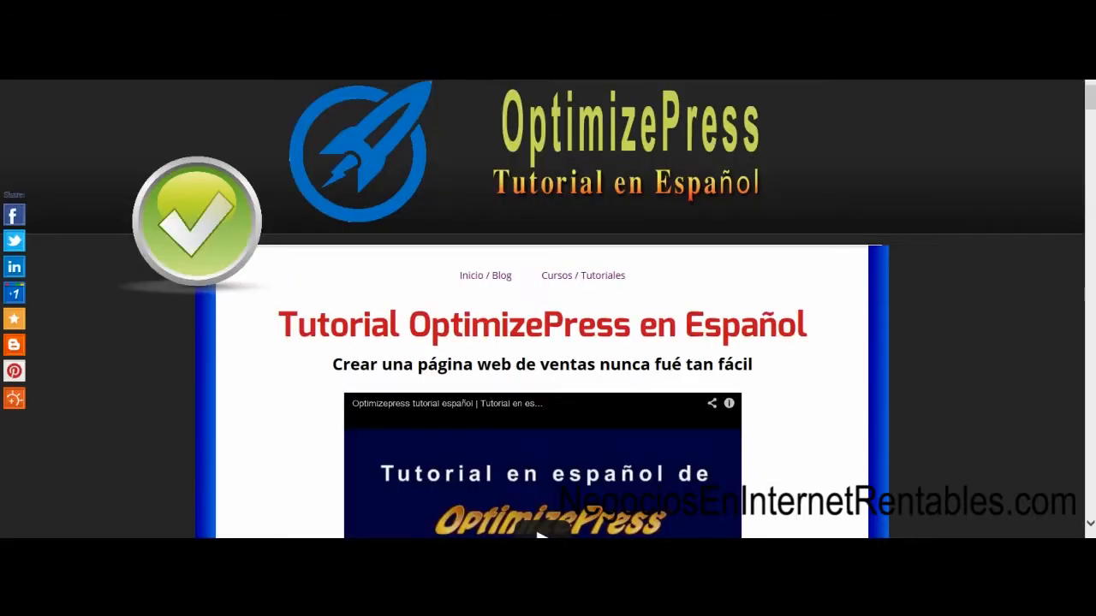
Look over the published Tutorial OptimizePress en Español page, from its header and headline to the embedded video
{"action": "scroll", "coordinate": [1089, 117], "scroll_direction": "down", "scroll_amount": 3}
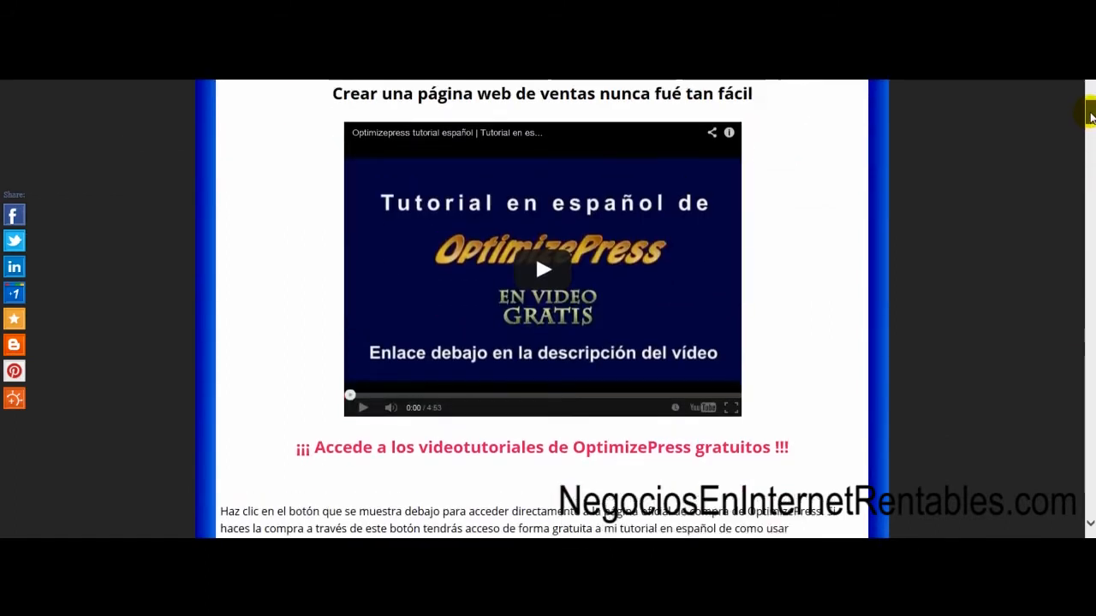
{"action": "left_click_drag", "start_coordinate": [1090, 116], "coordinate": [1090, 102]}
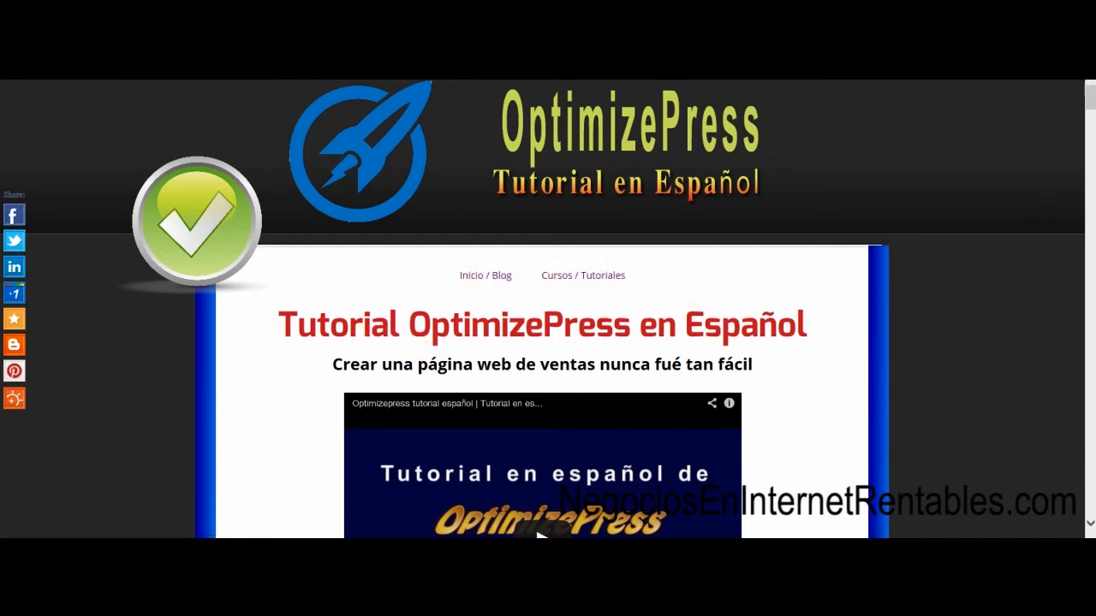
{"action": "mouse_move", "coordinate": [1088, 96]}
{"action": "left_mouse_down"}
{"action": "mouse_move", "coordinate": [1076, 436]}
{"action": "mouse_move", "coordinate": [1078, 86]}
{"action": "left_mouse_up"}
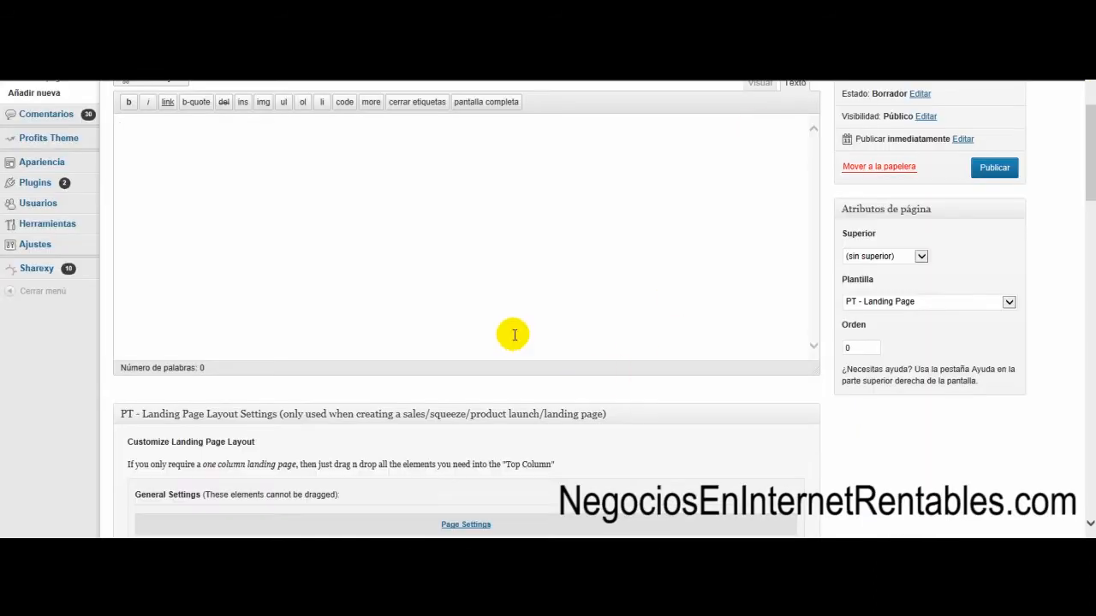
Review the Profits Theme landing page layout columns and the elements available under Add Elements
{"action": "scroll", "coordinate": [514, 342], "scroll_direction": "down", "scroll_amount": 5}
{"action": "scroll", "coordinate": [888, 408], "scroll_direction": "down", "scroll_amount": 1}
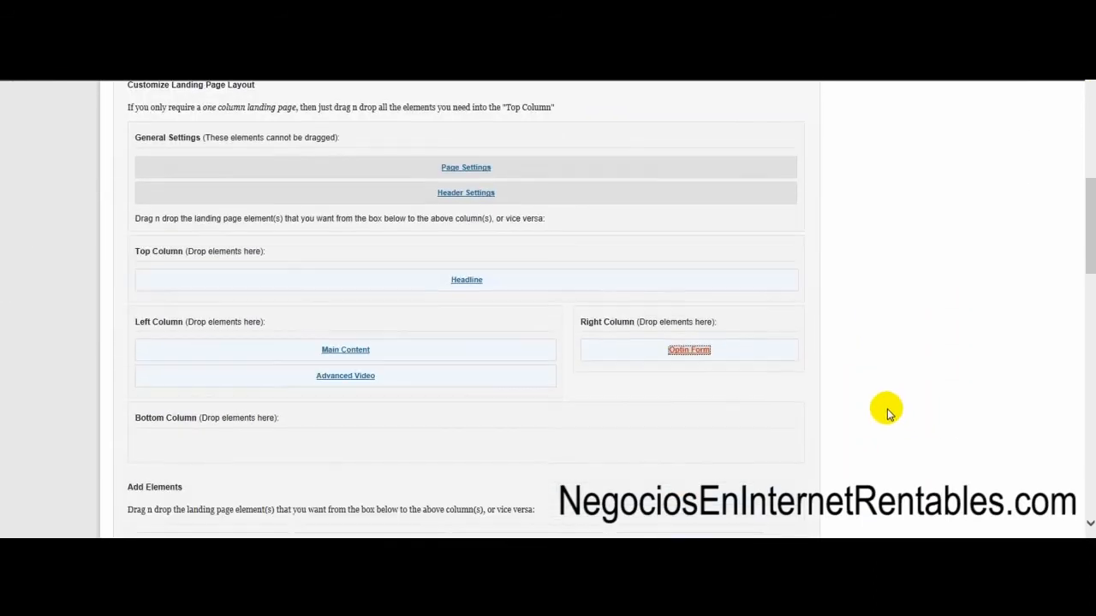
{"action": "scroll", "coordinate": [962, 334], "scroll_direction": "down", "scroll_amount": 1}
{"action": "scroll", "coordinate": [967, 308], "scroll_direction": "down", "scroll_amount": 3}
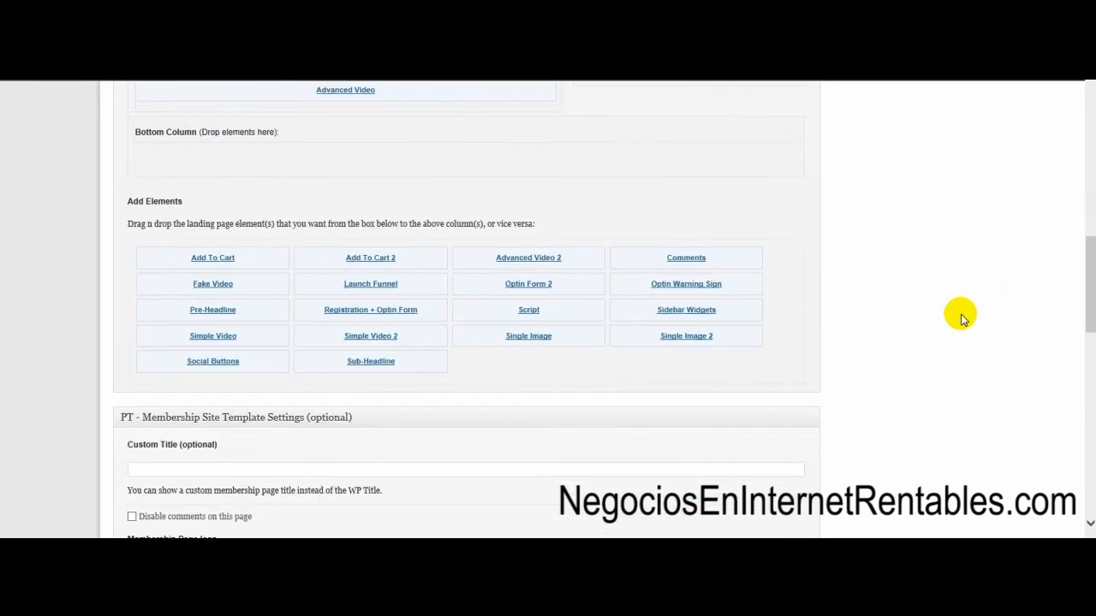
{"action": "scroll", "coordinate": [958, 315], "scroll_direction": "up", "scroll_amount": 9}
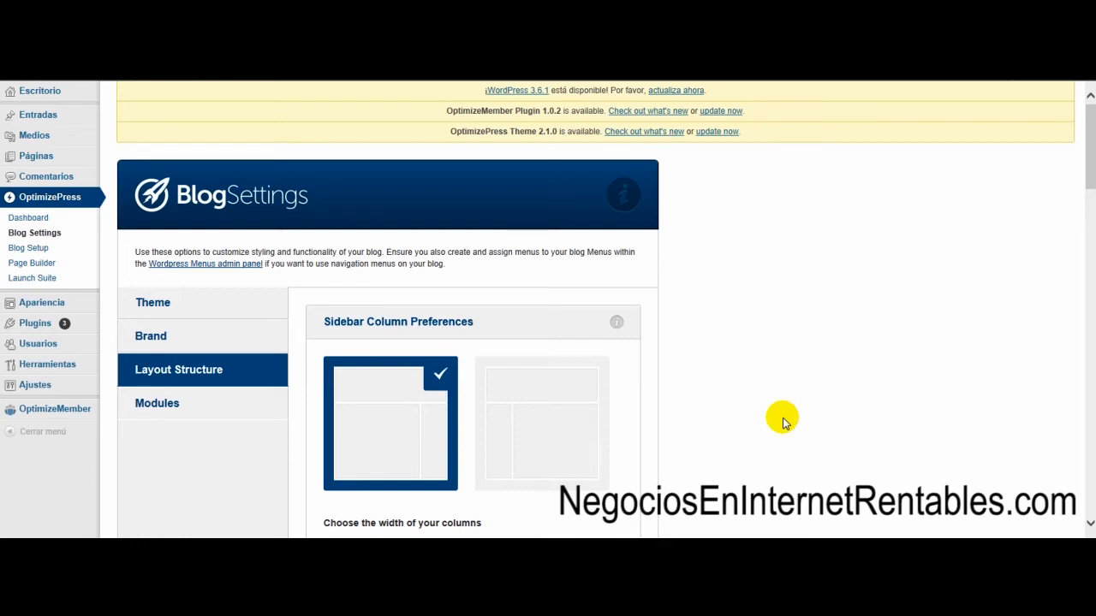
Review the Sidebar Column Preferences and column width option in the OptimizePress blog's Layout Structure settings
{"action": "left_click_drag", "start_coordinate": [1085, 122], "coordinate": [1064, 152]}
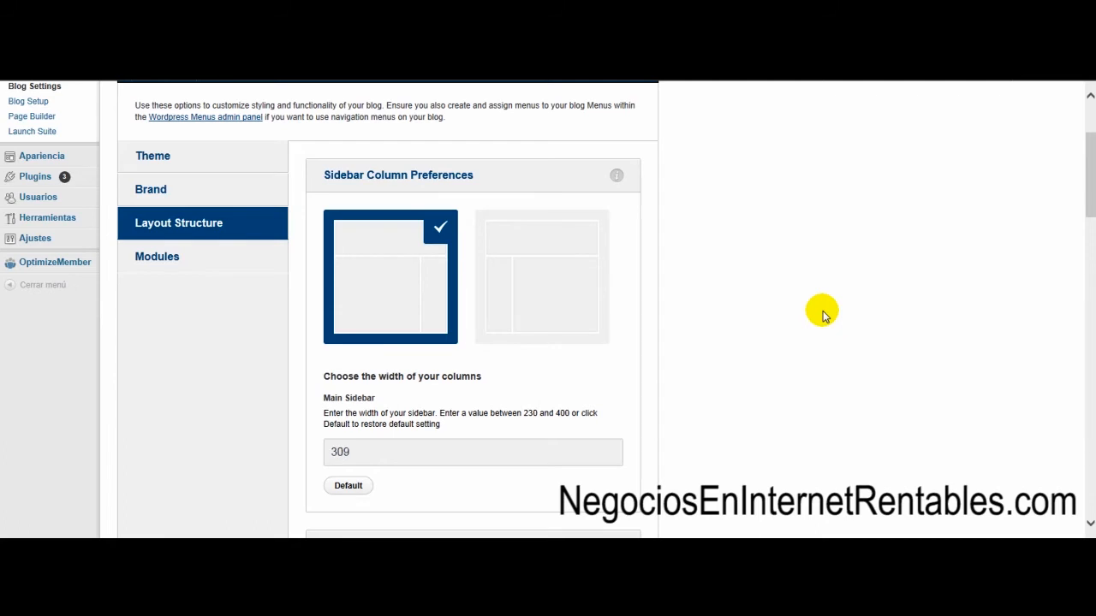
{"action": "left_click_drag", "start_coordinate": [1085, 162], "coordinate": [1090, 144]}
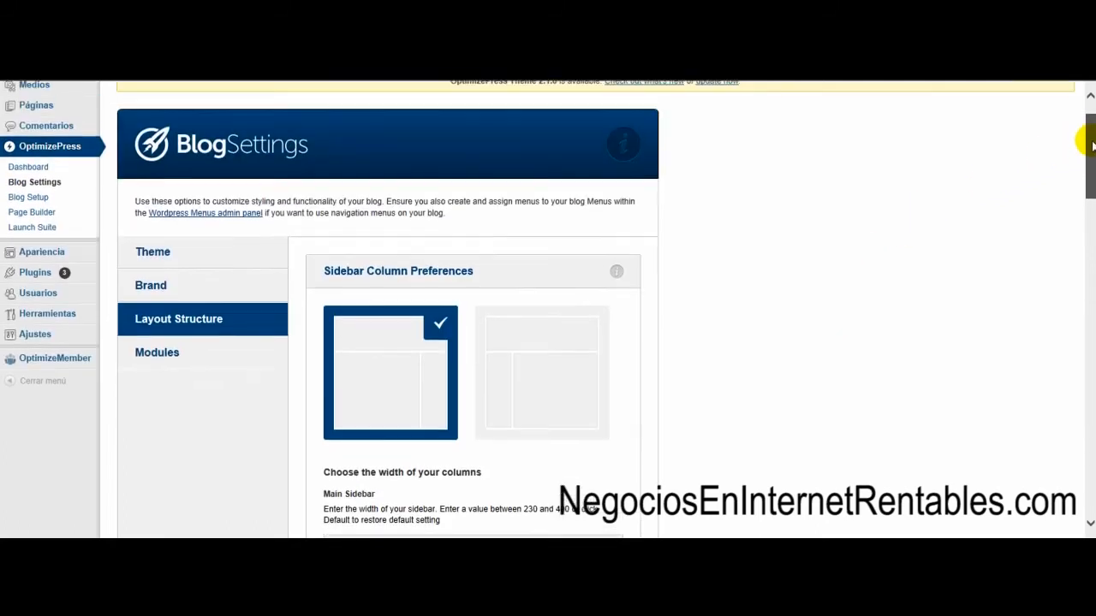
{"action": "scroll", "coordinate": [910, 318], "scroll_direction": "down", "scroll_amount": 2}
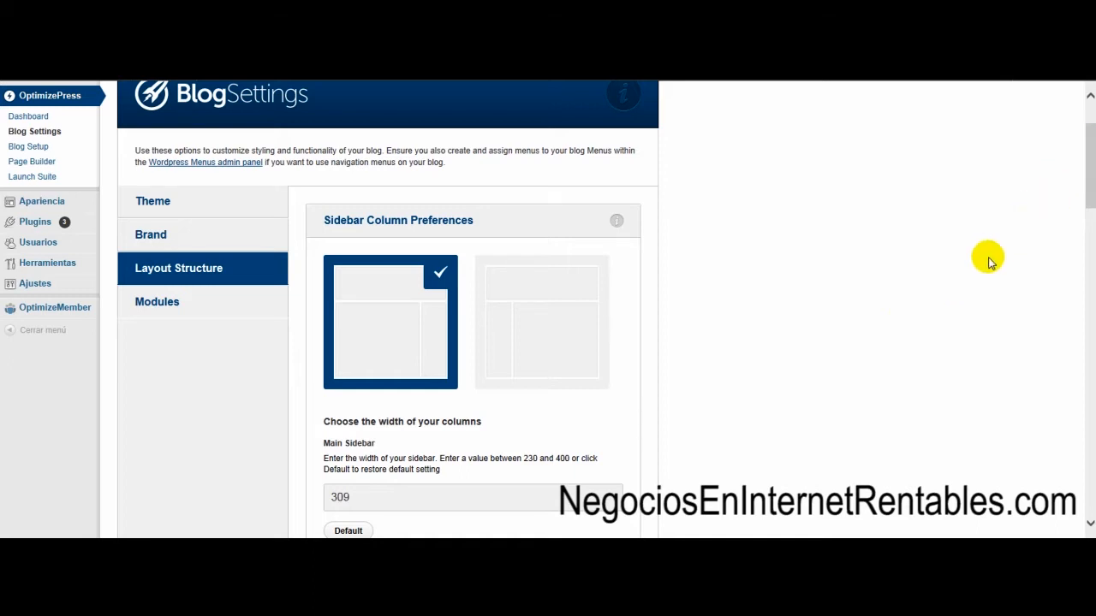
{"action": "scroll", "coordinate": [937, 287], "scroll_direction": "down", "scroll_amount": 3}
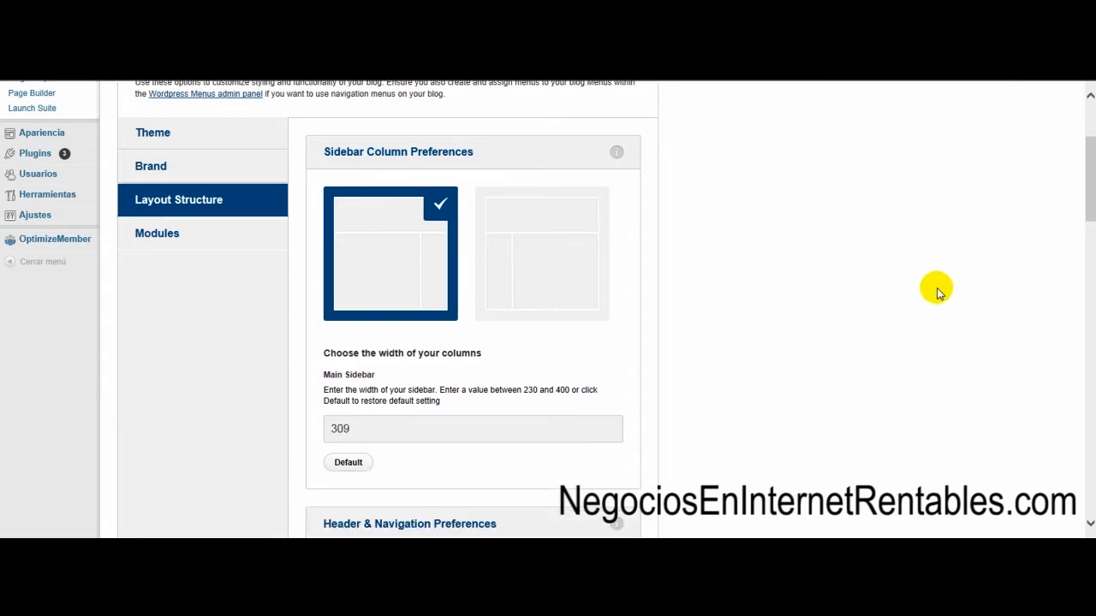
{"action": "scroll", "coordinate": [870, 318], "scroll_direction": "up", "scroll_amount": 1}
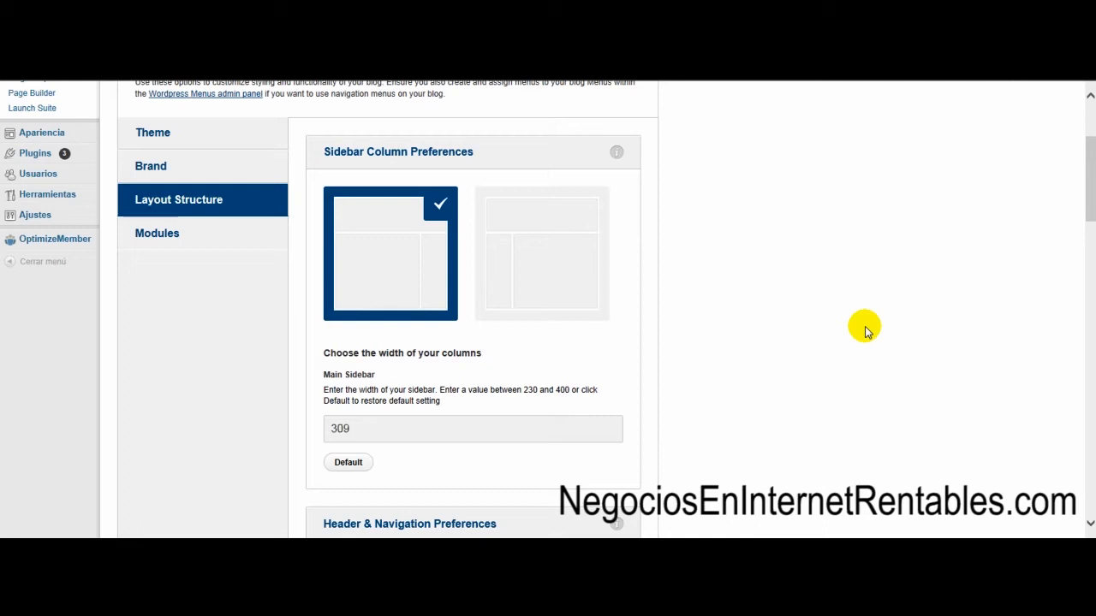
{"action": "scroll", "coordinate": [851, 333], "scroll_direction": "up", "scroll_amount": 3}
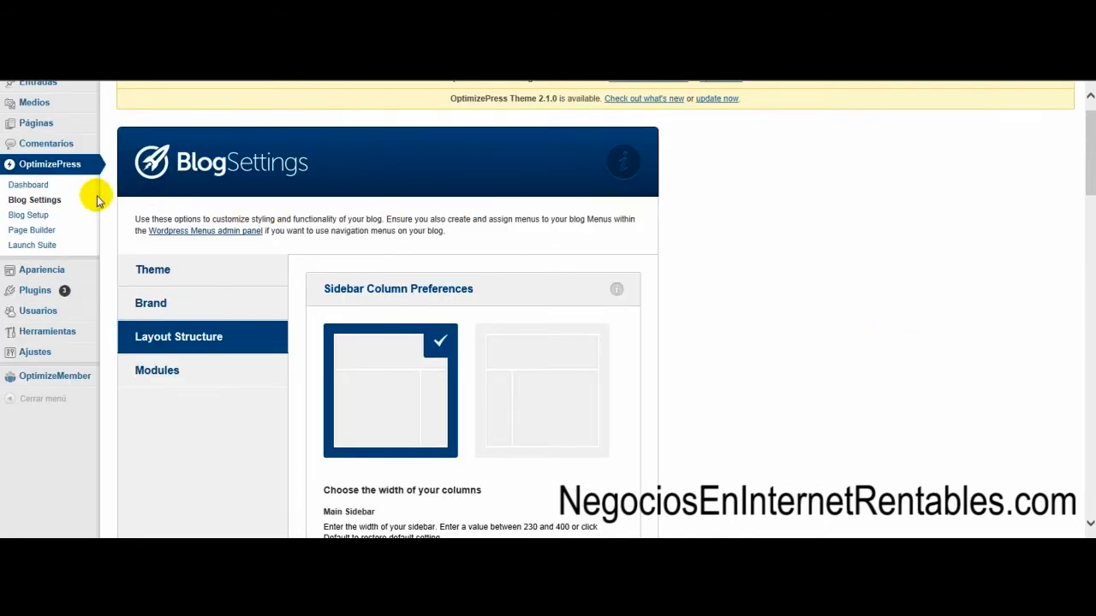
Open the OptimizePress Page Builder and look through the name, permalink, thumbnail and preset options for a new page
{"action": "left_click", "coordinate": [36, 230]}
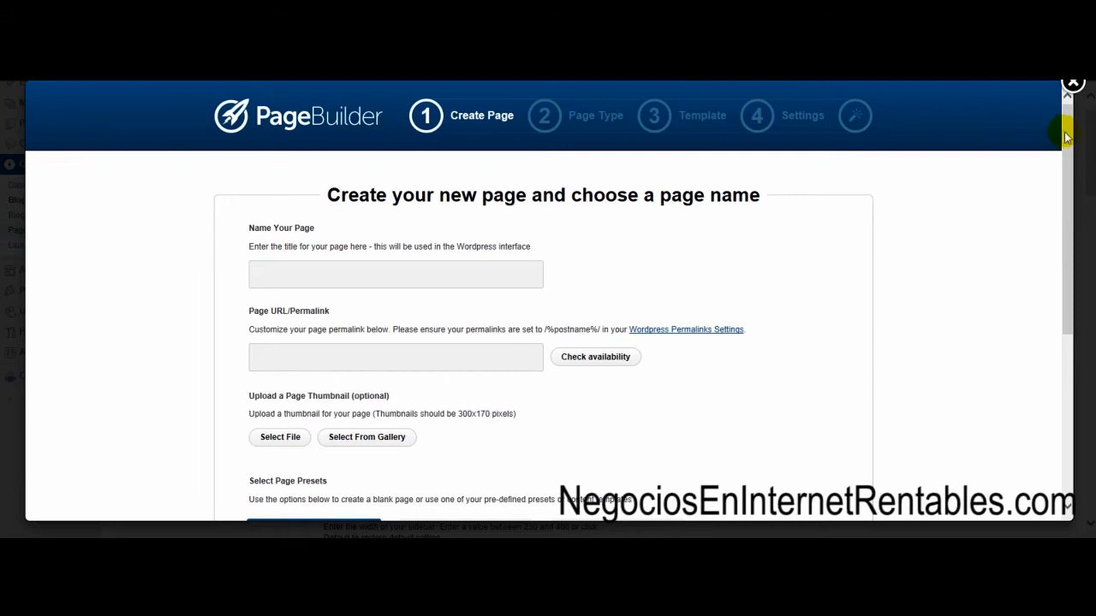
{"action": "scroll", "coordinate": [810, 181], "scroll_direction": "down", "scroll_amount": 1}
{"action": "left_click", "coordinate": [291, 255]}
{"action": "left_click", "coordinate": [299, 335]}
{"action": "scroll", "coordinate": [430, 227], "scroll_direction": "down", "scroll_amount": 2}
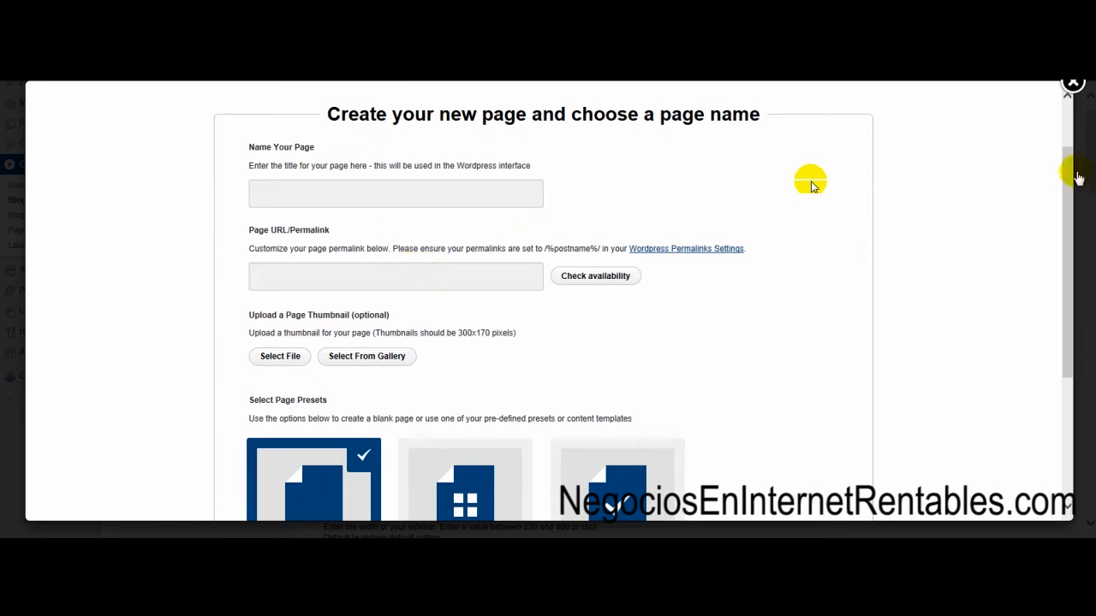
{"action": "left_click_drag", "start_coordinate": [1069, 177], "coordinate": [1058, 279]}
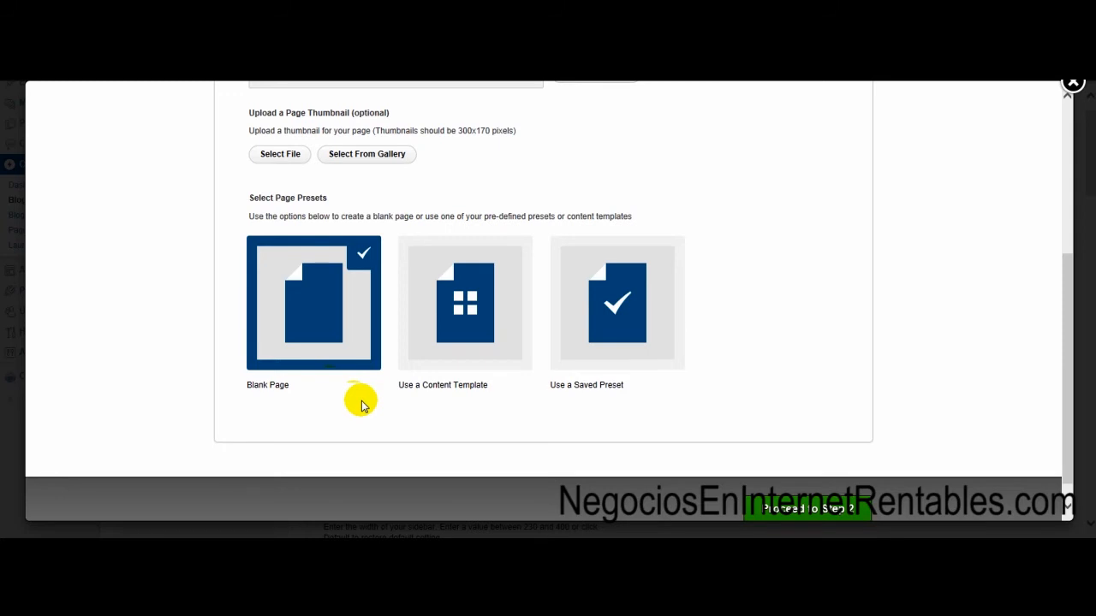
Set the page preset to Use a Content Template and try the Membership Home Classroom Style and Clean Style templates
{"action": "left_click", "coordinate": [466, 326]}
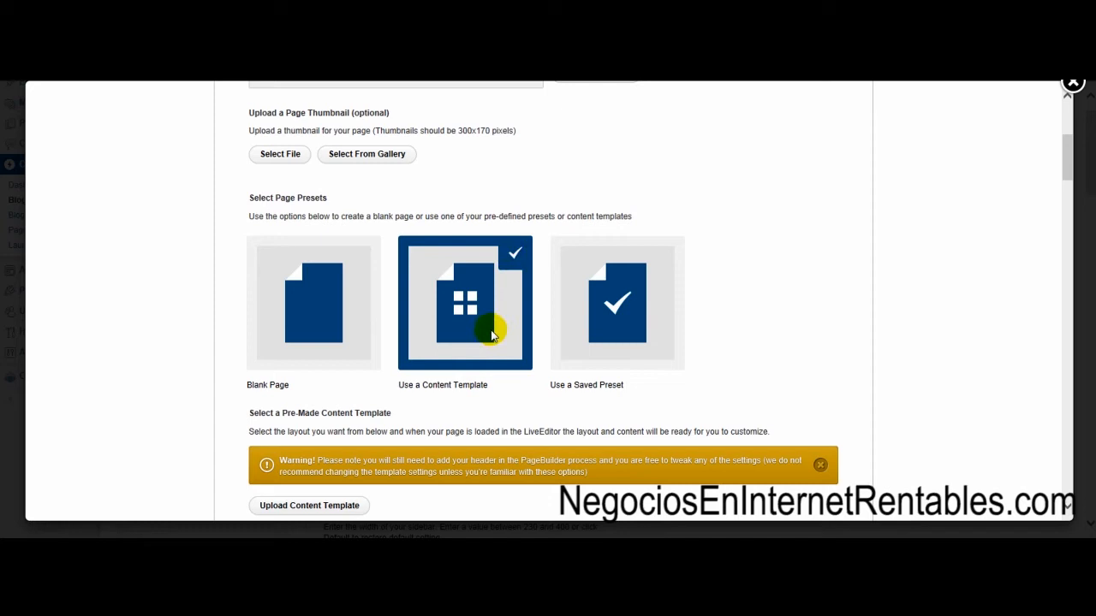
{"action": "left_click_drag", "start_coordinate": [1067, 156], "coordinate": [1047, 214]}
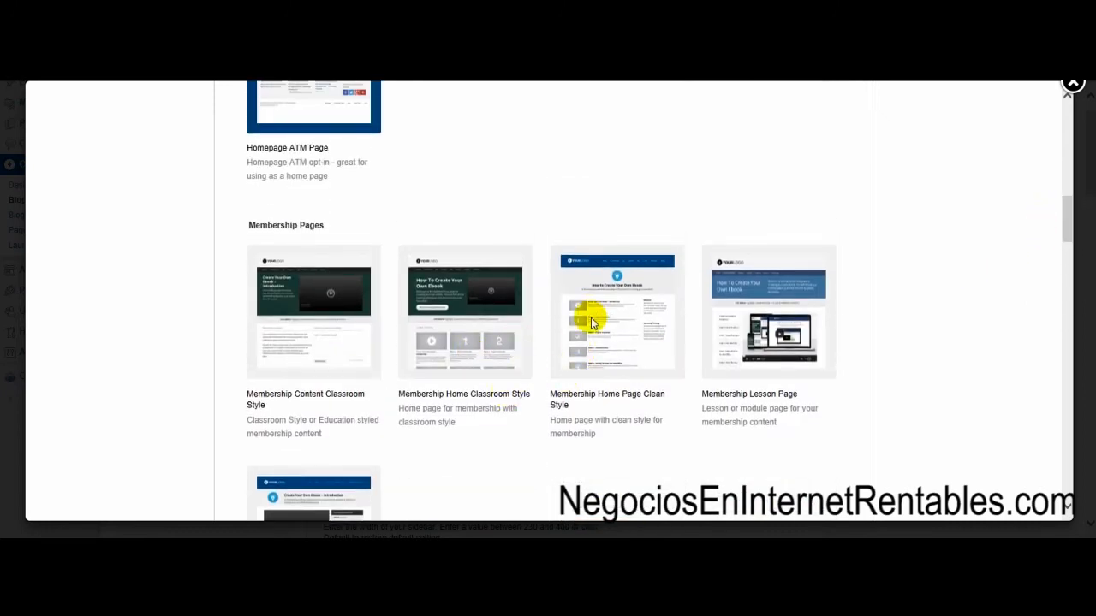
{"action": "left_click", "coordinate": [487, 340]}
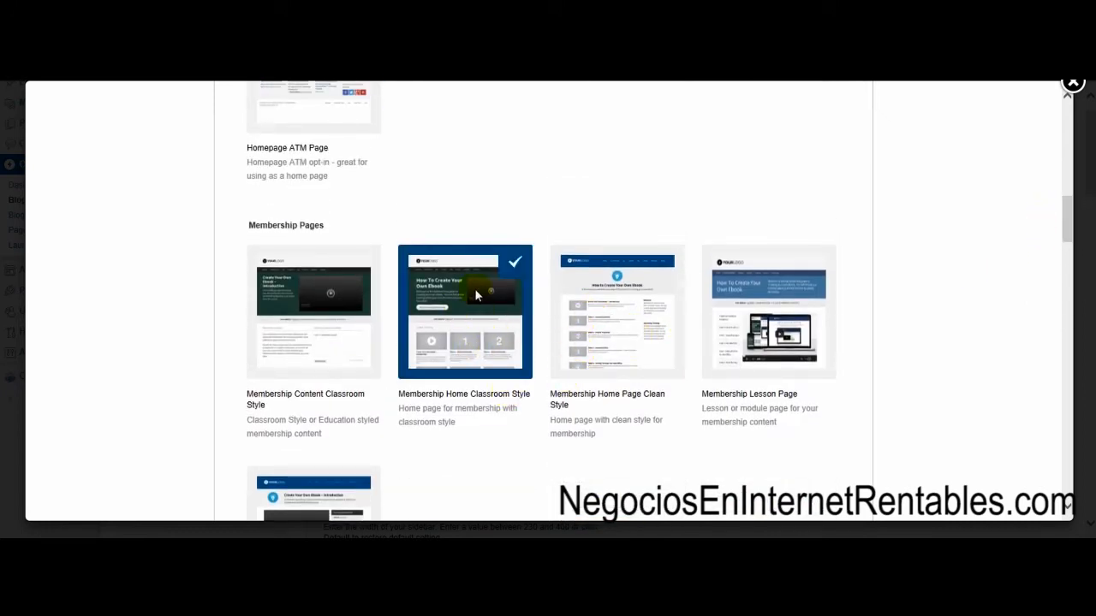
{"action": "left_click", "coordinate": [627, 317]}
{"action": "left_click", "coordinate": [505, 343]}
Try the Membership Lesson Page Clean Style template and look back over the Home Pages category
{"action": "scroll", "coordinate": [972, 295], "scroll_direction": "down", "scroll_amount": 3}
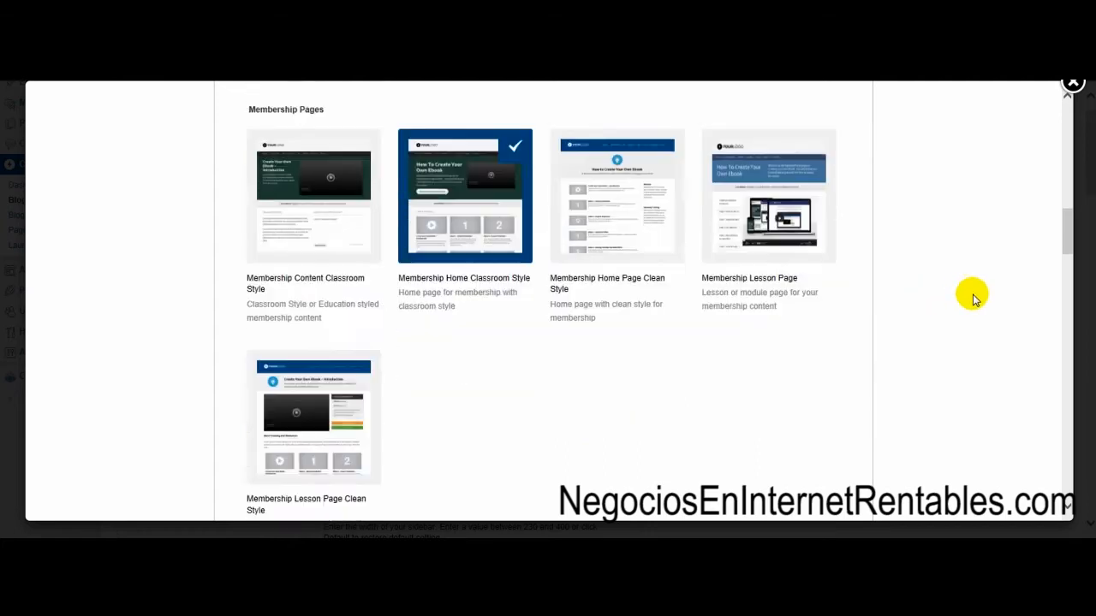
{"action": "left_click", "coordinate": [299, 394]}
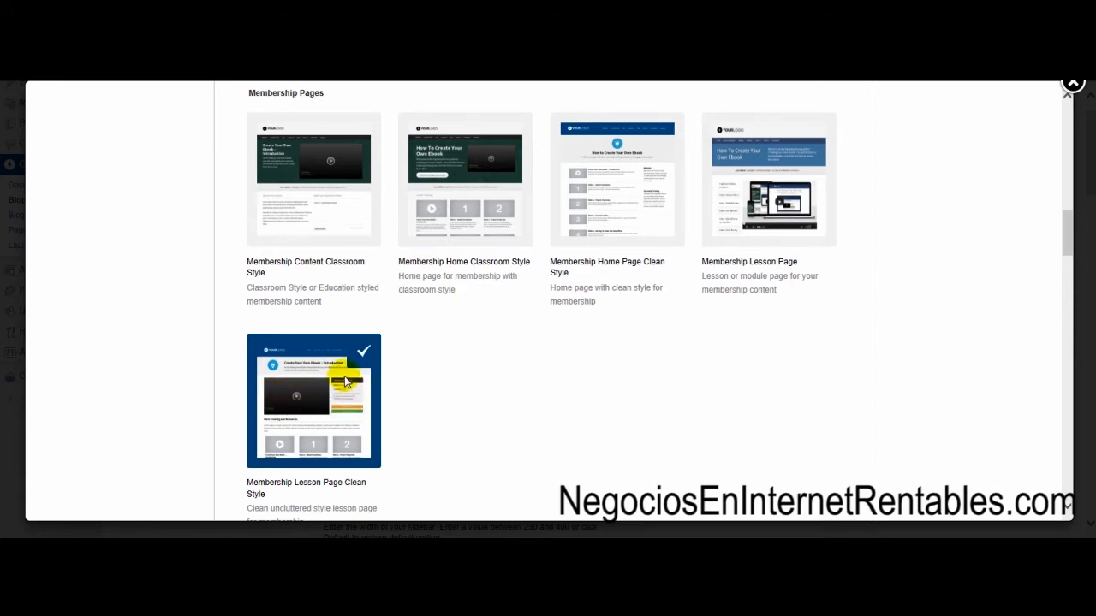
{"action": "scroll", "coordinate": [616, 403], "scroll_direction": "up", "scroll_amount": 5}
{"action": "scroll", "coordinate": [926, 351], "scroll_direction": "up", "scroll_amount": 2}
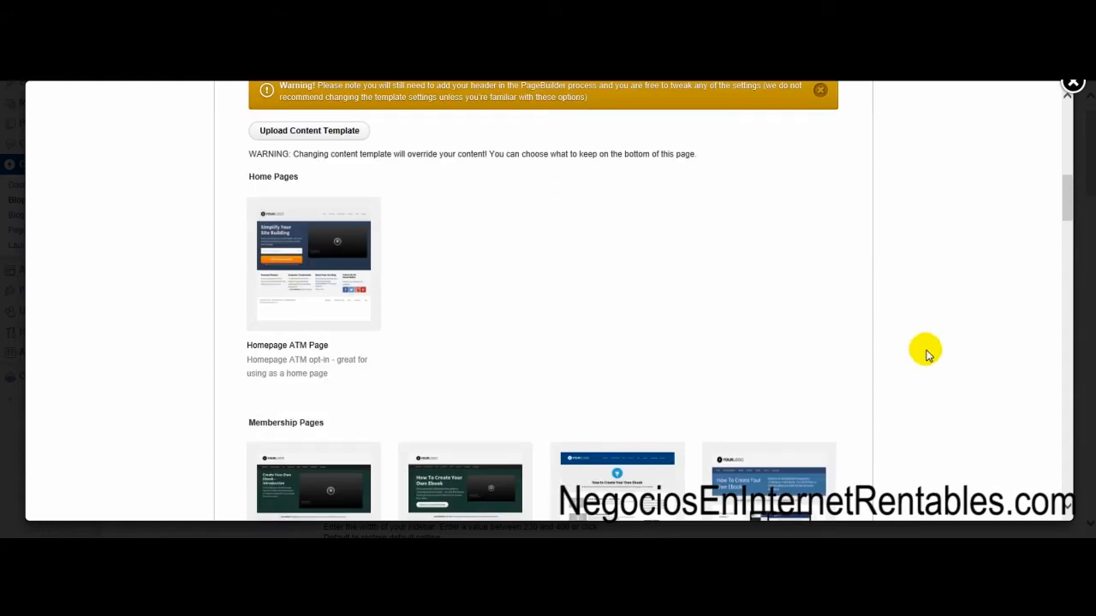
Browse the Opt-In and Other Pages templates, try Help & Faq Page, and select Modern Style Download 2
{"action": "scroll", "coordinate": [926, 351], "scroll_direction": "down", "scroll_amount": 8}
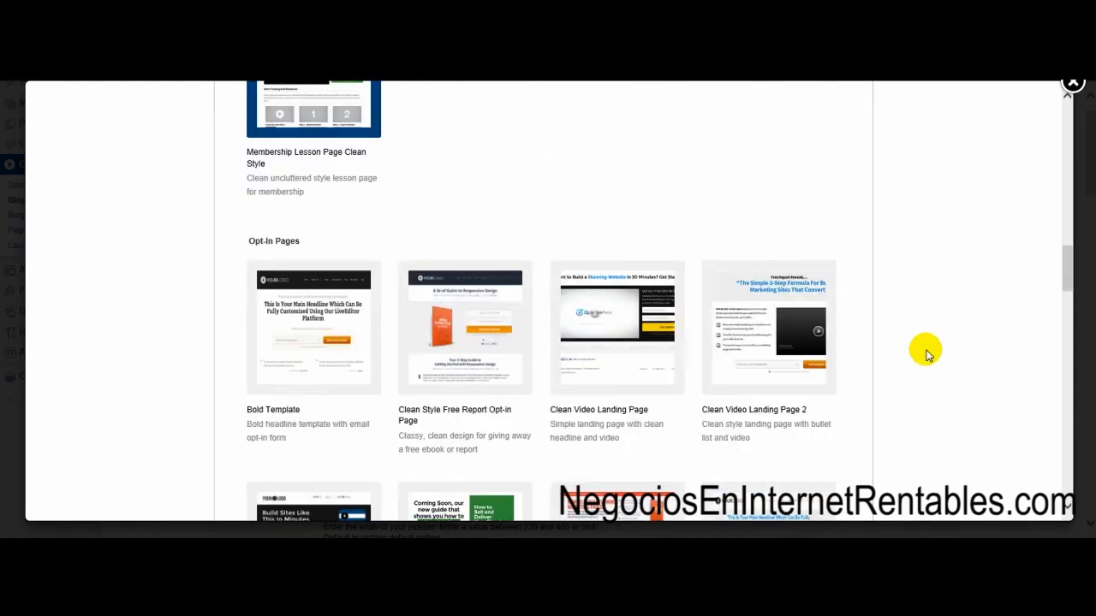
{"action": "scroll", "coordinate": [927, 351], "scroll_direction": "down", "scroll_amount": 5}
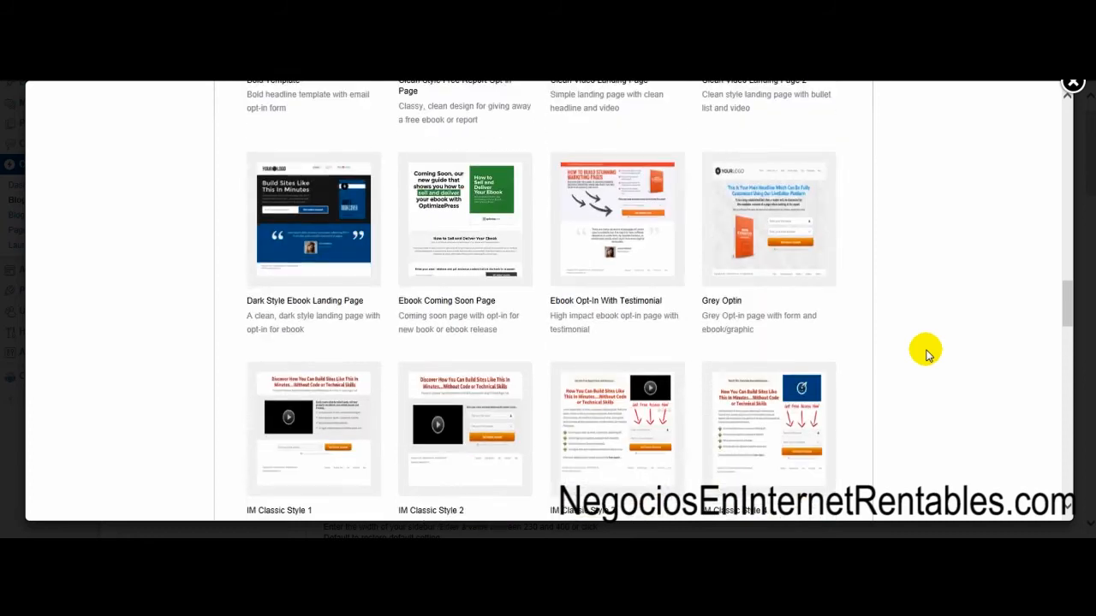
{"action": "scroll", "coordinate": [926, 351], "scroll_direction": "down", "scroll_amount": 6}
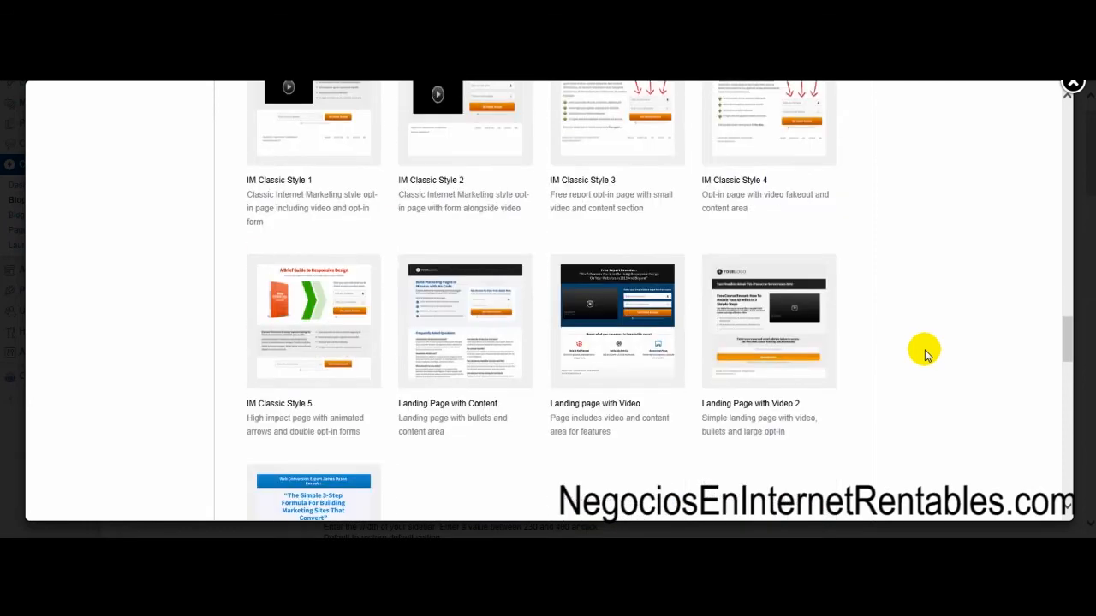
{"action": "scroll", "coordinate": [926, 351], "scroll_direction": "down", "scroll_amount": 2}
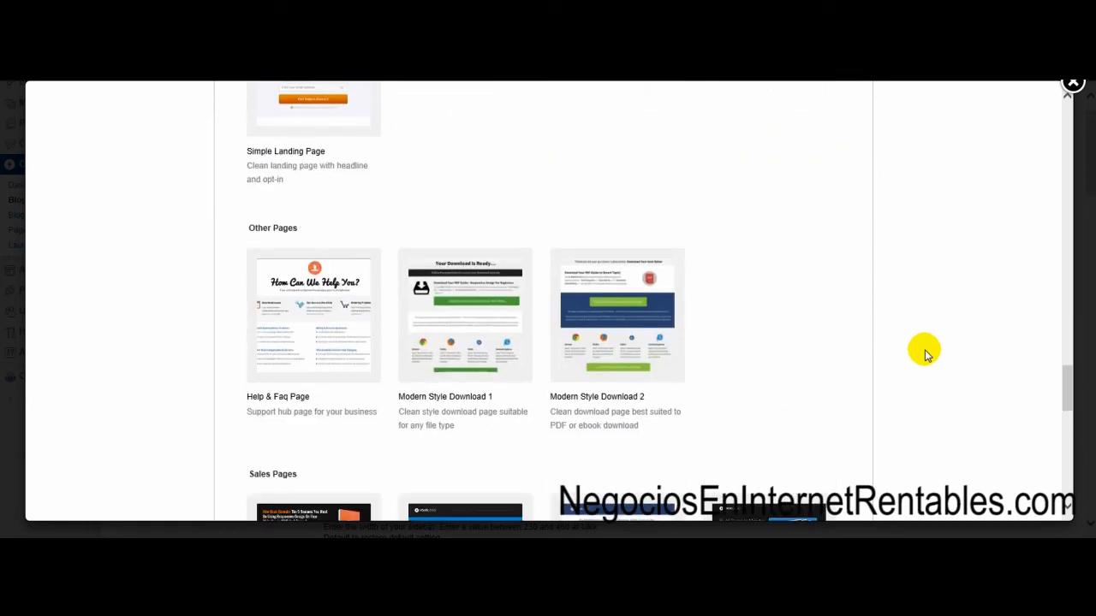
{"action": "left_click", "coordinate": [324, 303]}
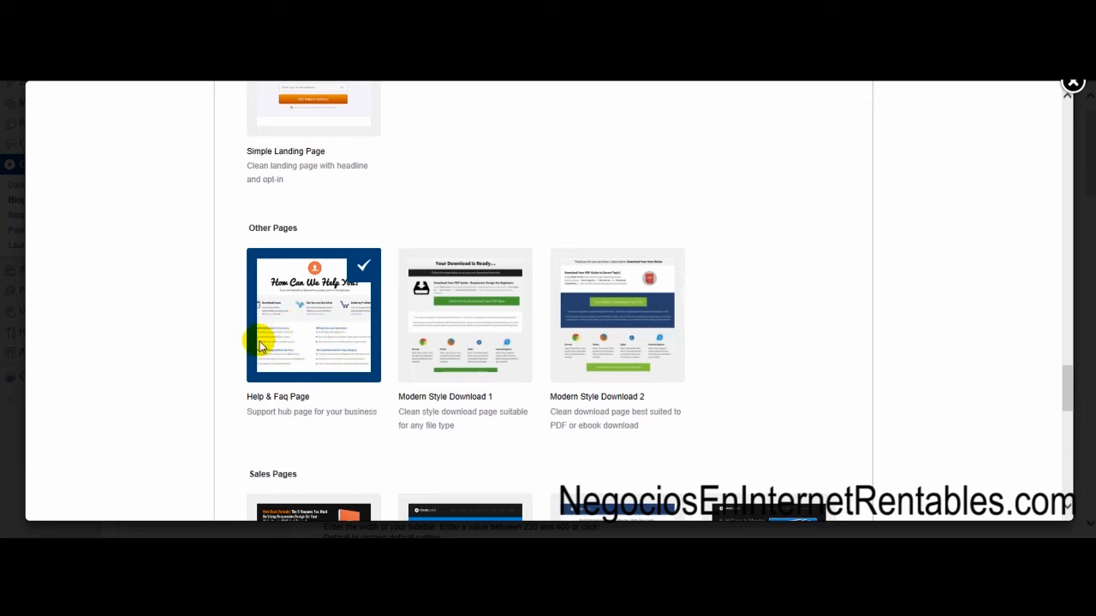
{"action": "scroll", "coordinate": [684, 293], "scroll_direction": "down", "scroll_amount": 3}
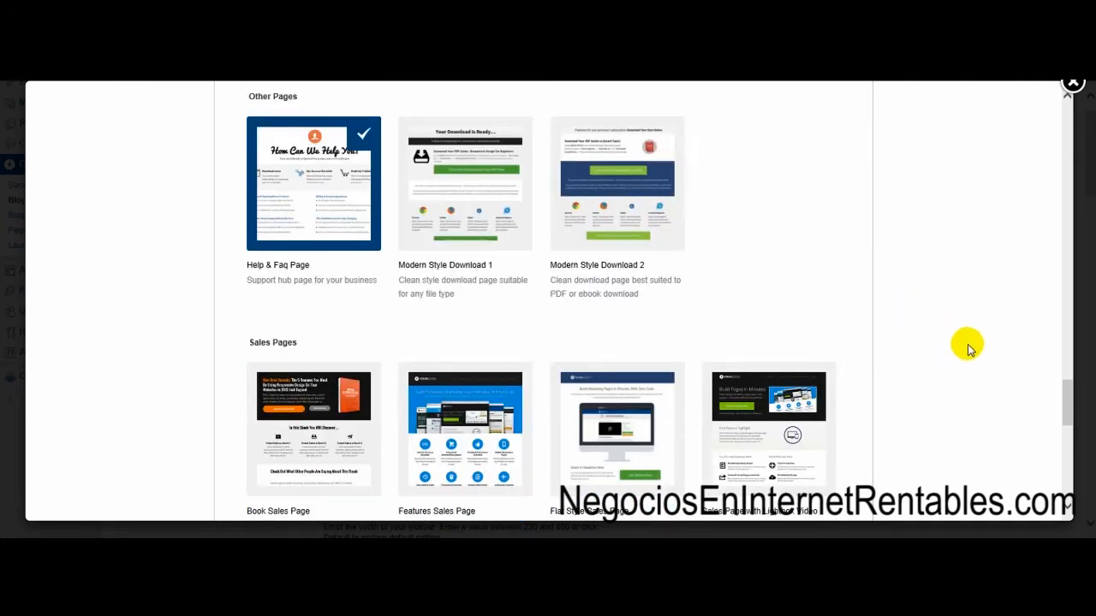
{"action": "left_click", "coordinate": [481, 186]}
{"action": "left_click", "coordinate": [629, 199]}
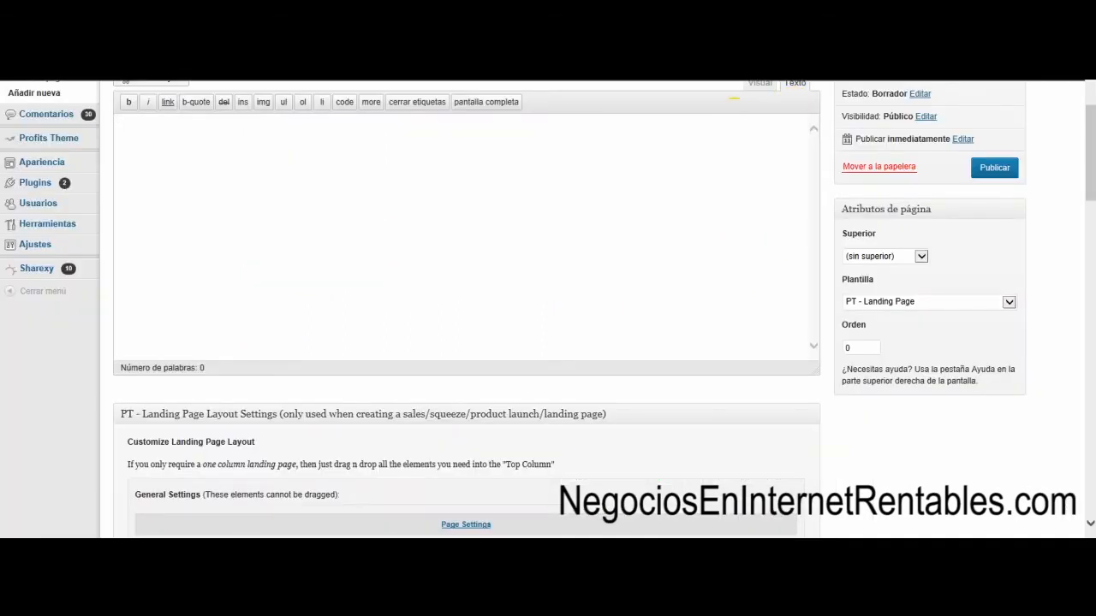
Revisit the Profits Theme layout elements for comparison, and look through the remaining Page Builder sales and webinar templates
{"action": "scroll", "coordinate": [636, 404], "scroll_direction": "down", "scroll_amount": 5}
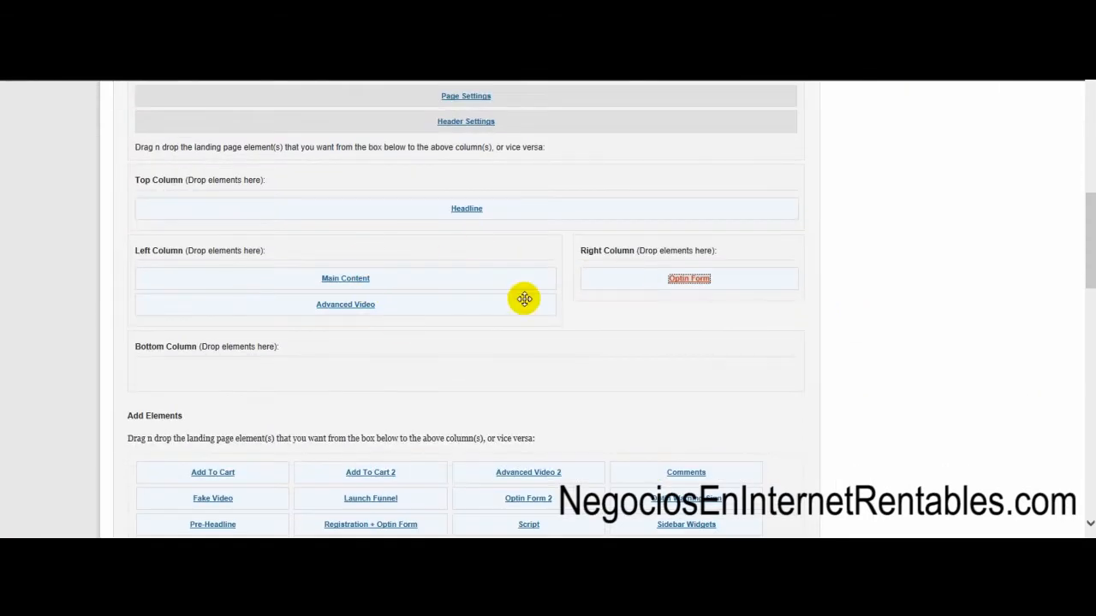
{"action": "mouse_move", "coordinate": [390, 478]}
{"action": "left_mouse_down"}
{"action": "mouse_move", "coordinate": [350, 297]}
{"action": "mouse_move", "coordinate": [379, 451]}
{"action": "mouse_move", "coordinate": [378, 303]}
{"action": "mouse_move", "coordinate": [382, 345]}
{"action": "mouse_move", "coordinate": [364, 265]}
{"action": "mouse_move", "coordinate": [426, 220]}
{"action": "mouse_move", "coordinate": [453, 220]}
{"action": "mouse_move", "coordinate": [462, 320]}
{"action": "mouse_move", "coordinate": [442, 479]}
{"action": "mouse_move", "coordinate": [396, 471]}
{"action": "left_mouse_up"}
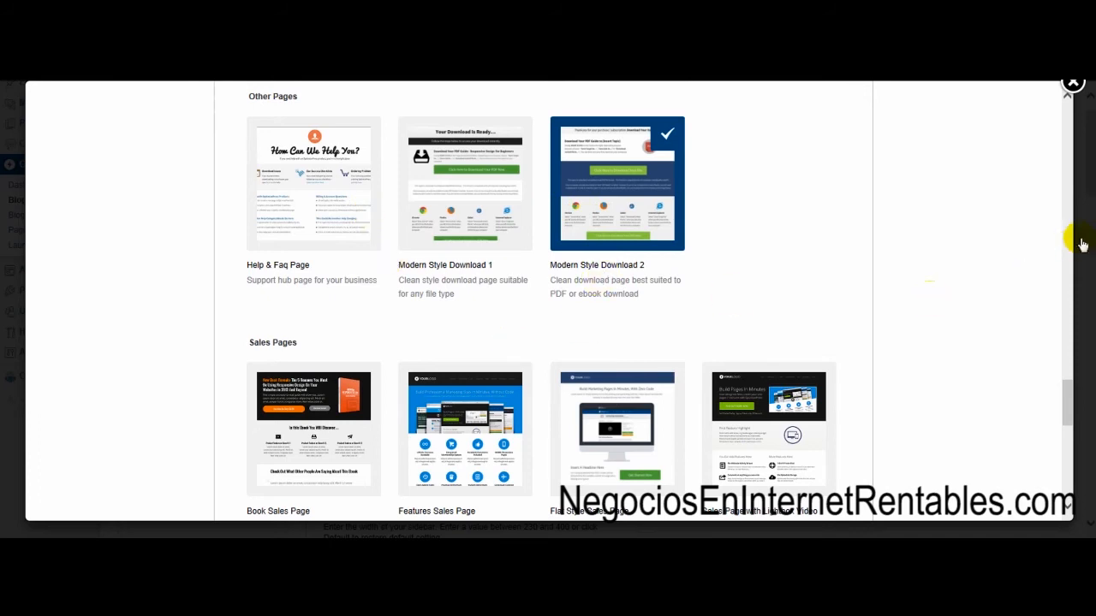
{"action": "mouse_move", "coordinate": [1071, 402]}
{"action": "left_mouse_down"}
{"action": "mouse_move", "coordinate": [1066, 452]}
{"action": "mouse_move", "coordinate": [1063, 374]}
{"action": "mouse_move", "coordinate": [1061, 399]}
{"action": "left_mouse_up"}
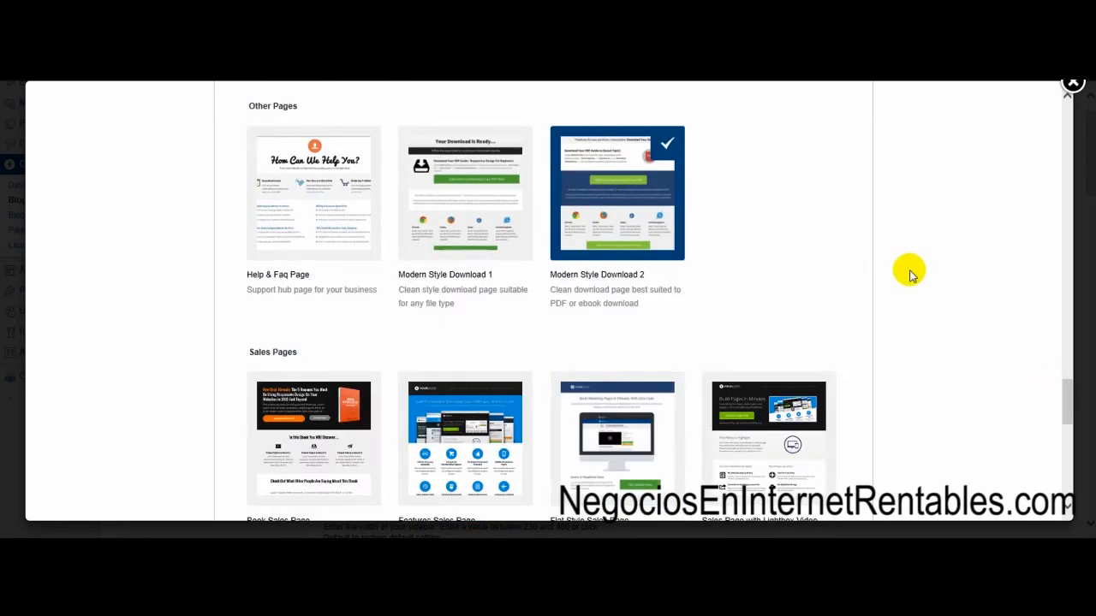
{"action": "scroll", "coordinate": [894, 281], "scroll_direction": "down", "scroll_amount": 9}
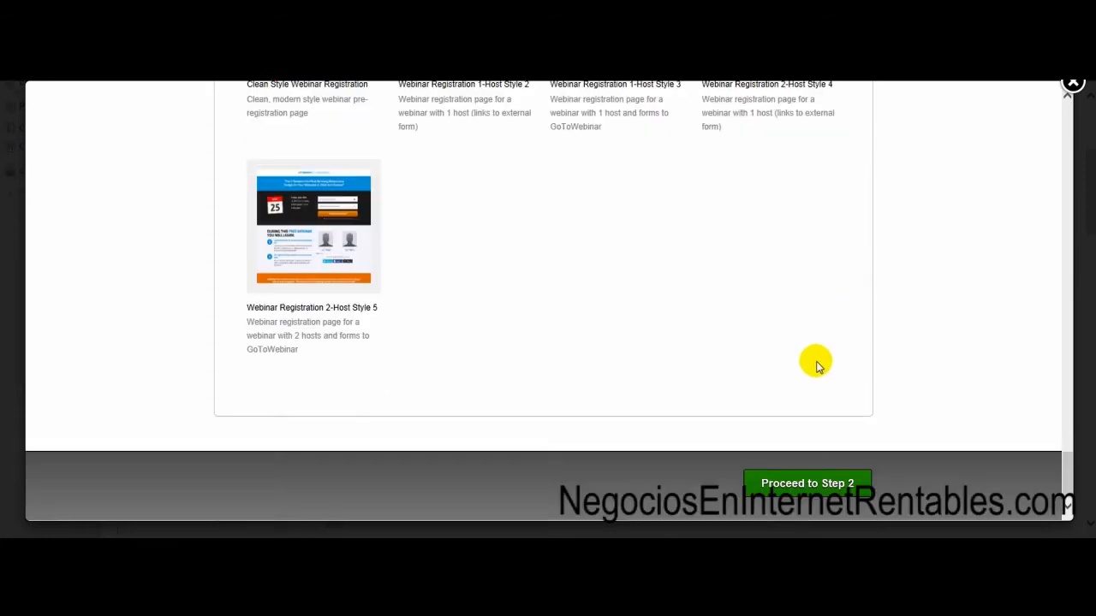
Name the new page "prueba 003", check that its permalink is available, and proceed to the next Page Builder step
{"action": "left_click", "coordinate": [783, 471]}
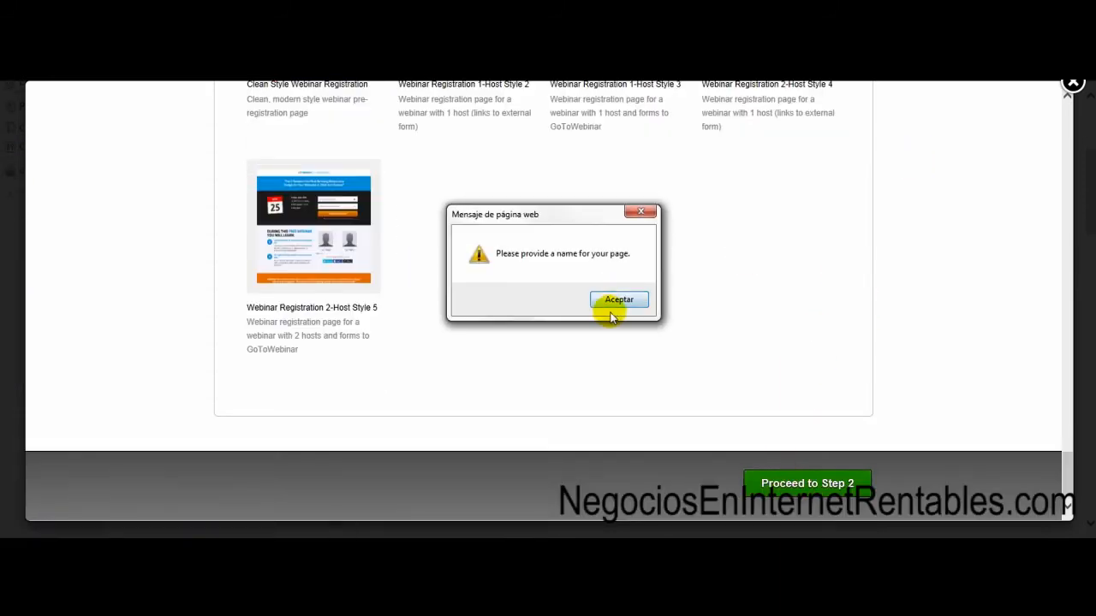
{"action": "left_click", "coordinate": [618, 301]}
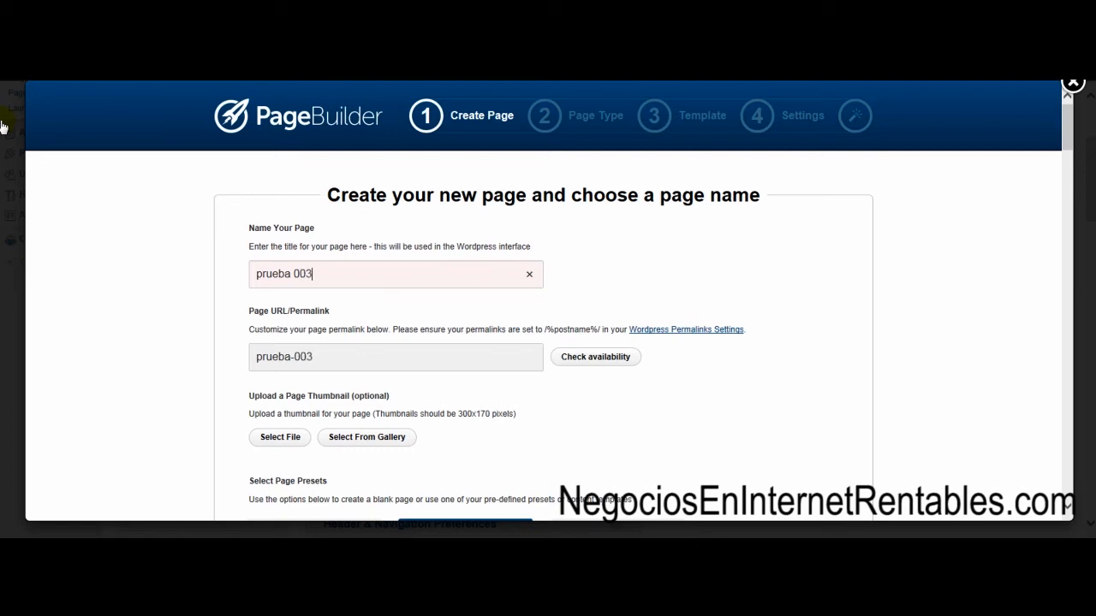
{"action": "left_click", "coordinate": [602, 359]}
{"action": "scroll", "coordinate": [748, 349], "scroll_direction": "down", "scroll_amount": 3}
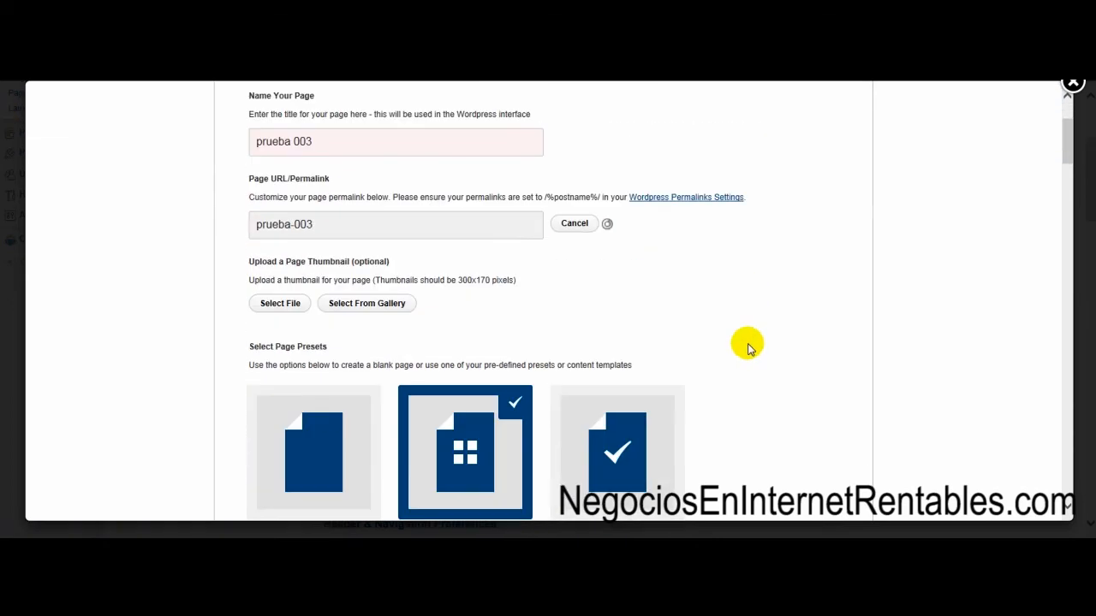
{"action": "scroll", "coordinate": [831, 286], "scroll_direction": "down", "scroll_amount": 15}
{"action": "scroll", "coordinate": [800, 350], "scroll_direction": "down", "scroll_amount": 20}
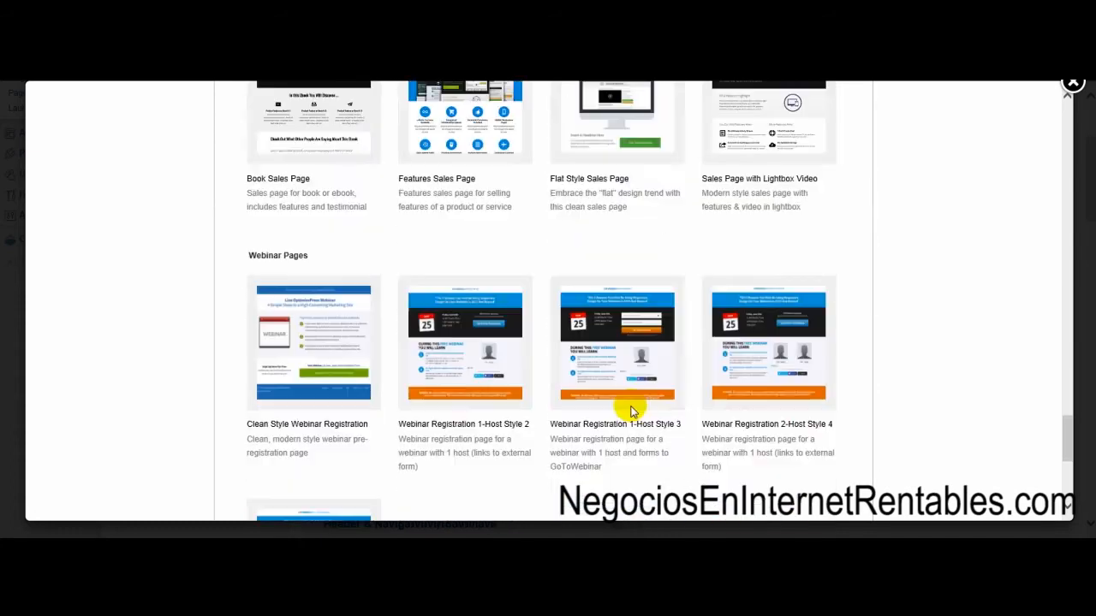
{"action": "scroll", "coordinate": [632, 413], "scroll_direction": "down", "scroll_amount": 5}
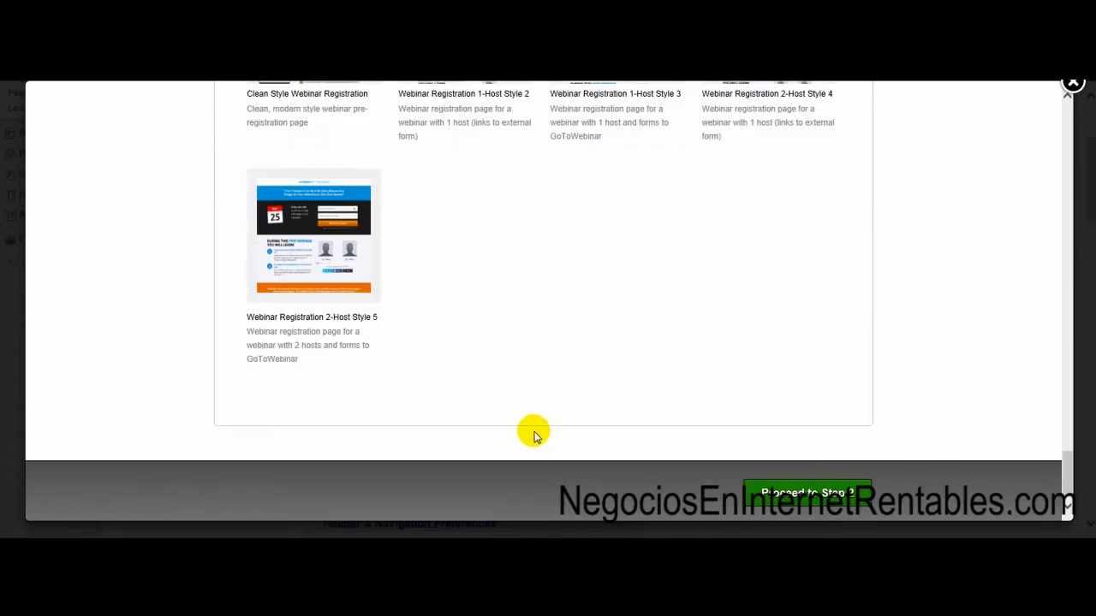
{"action": "left_click", "coordinate": [803, 492]}
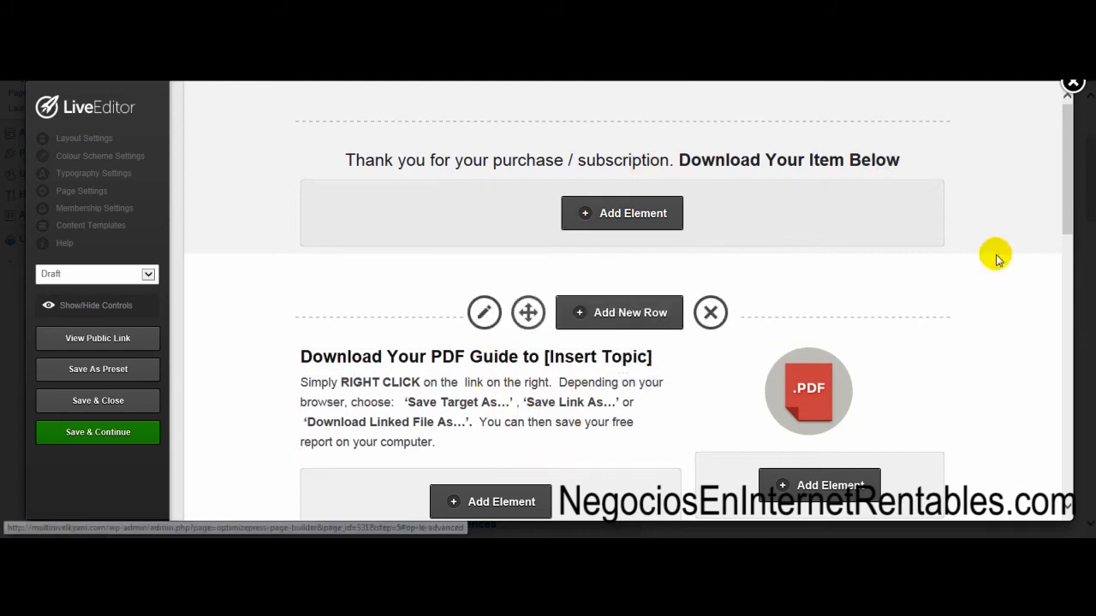
Examine the download page template in the Live Editor, from the thank-you heading to the browser instructions
{"action": "scroll", "coordinate": [1067, 162], "scroll_direction": "down", "scroll_amount": 3}
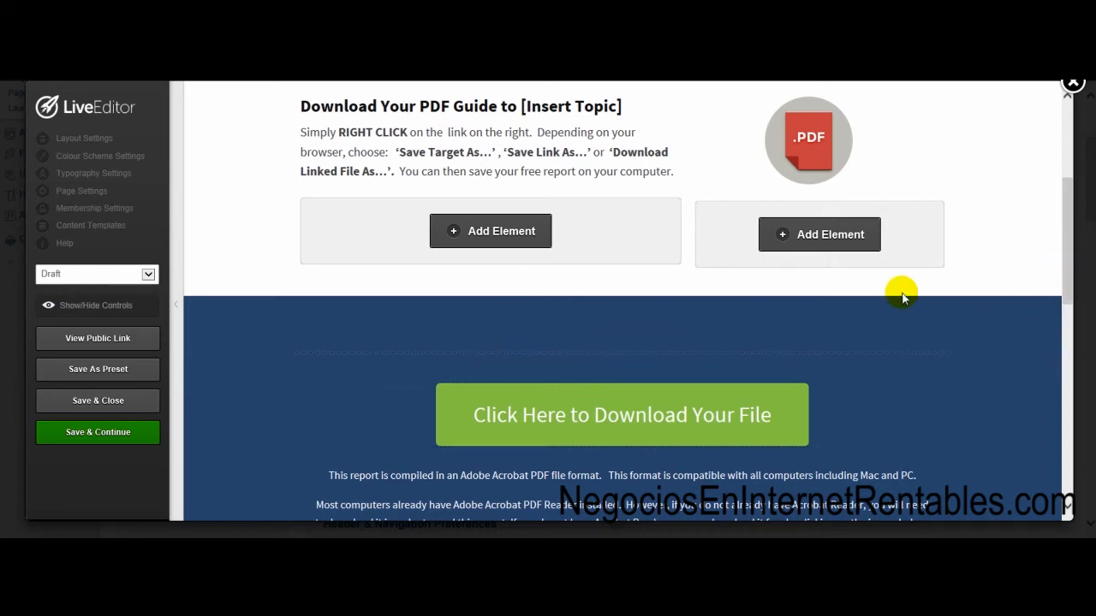
{"action": "left_click_drag", "start_coordinate": [1069, 219], "coordinate": [1069, 127]}
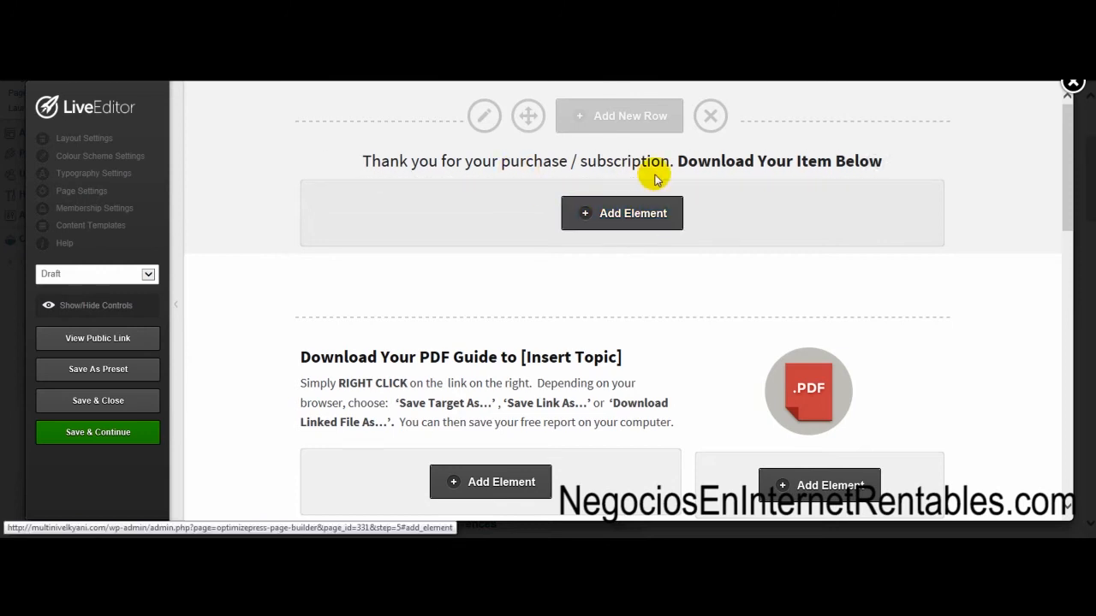
{"action": "scroll", "coordinate": [658, 330], "scroll_direction": "down", "scroll_amount": 2}
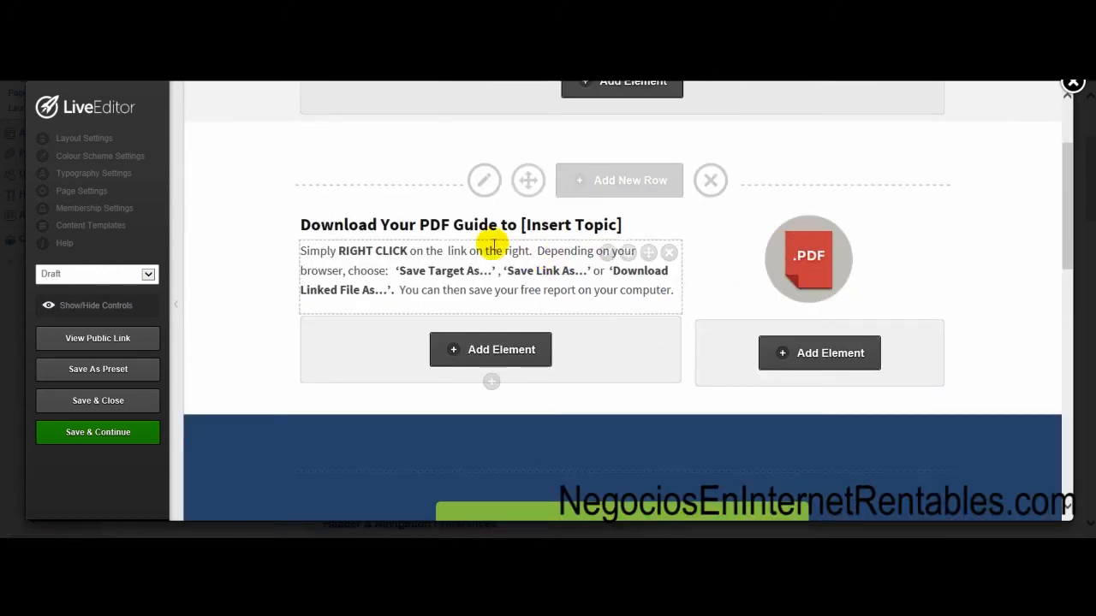
{"action": "scroll", "coordinate": [677, 320], "scroll_direction": "down", "scroll_amount": 4}
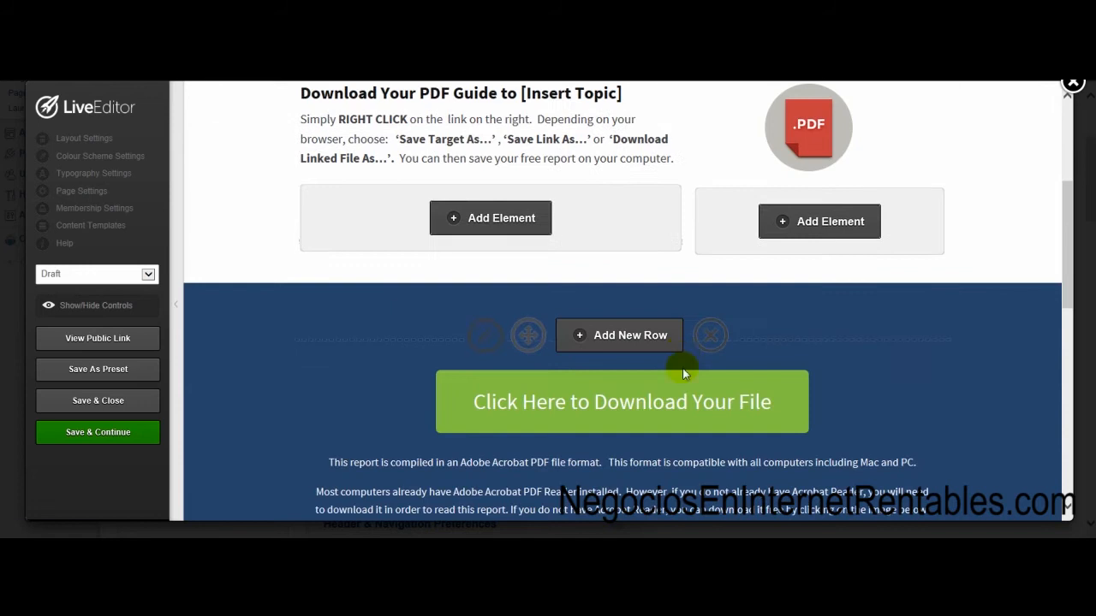
{"action": "scroll", "coordinate": [691, 430], "scroll_direction": "up", "scroll_amount": 3}
{"action": "scroll", "coordinate": [650, 430], "scroll_direction": "up", "scroll_amount": 2}
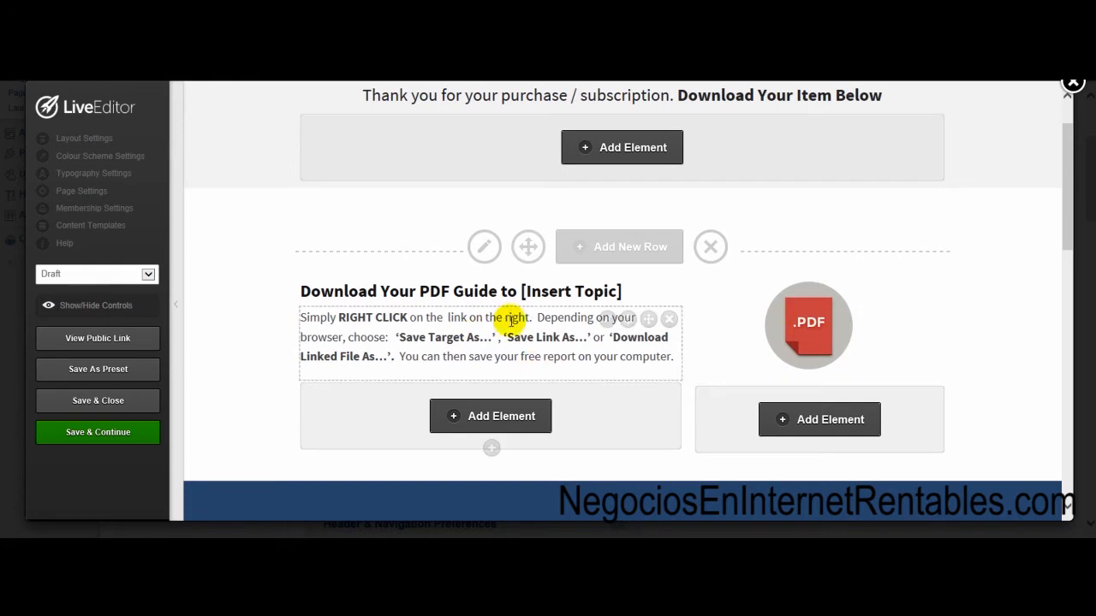
{"action": "scroll", "coordinate": [673, 364], "scroll_direction": "down", "scroll_amount": 3}
{"action": "scroll", "coordinate": [671, 370], "scroll_direction": "down", "scroll_amount": 7}
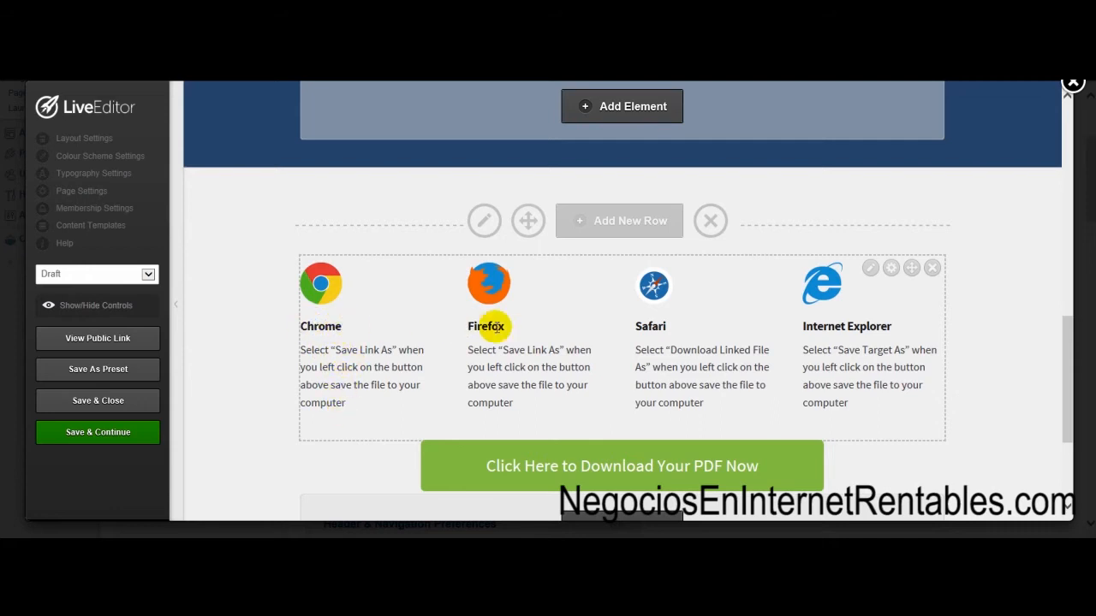
Open the browser instructions Feature Block and inspect its column images, titles and content, leaving them unedited
{"action": "left_click", "coordinate": [828, 353]}
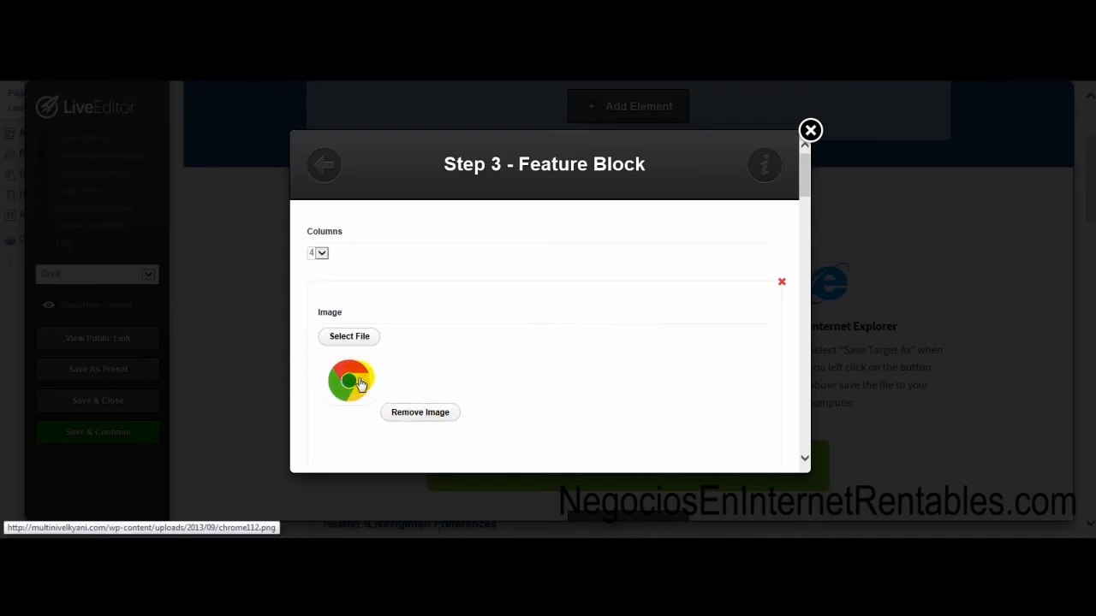
{"action": "scroll", "coordinate": [644, 366], "scroll_direction": "down", "scroll_amount": 1}
{"action": "scroll", "coordinate": [644, 366], "scroll_direction": "down", "scroll_amount": 2}
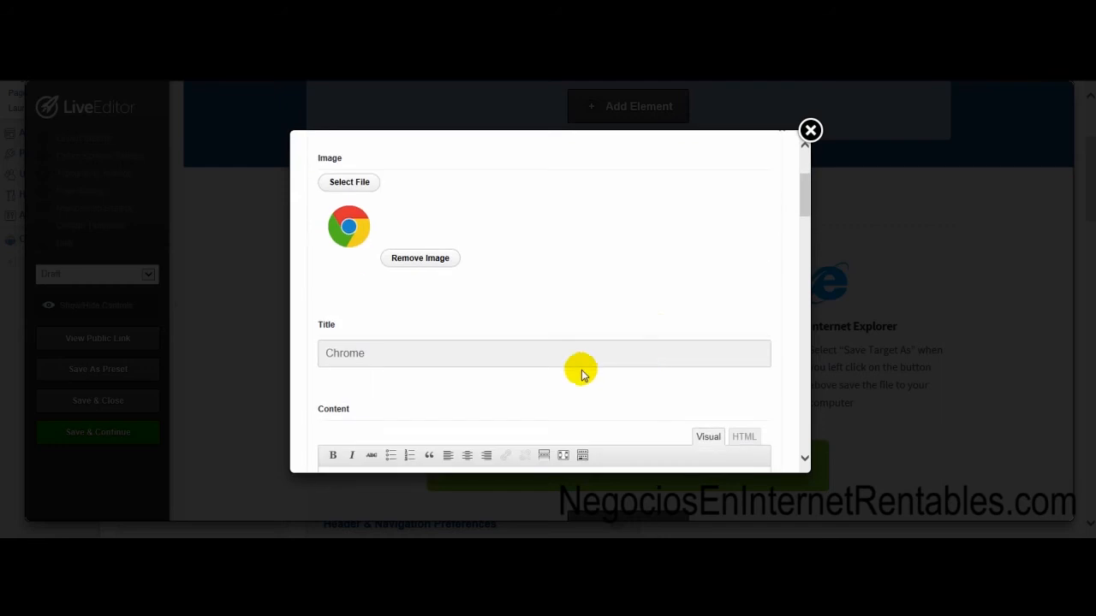
{"action": "left_click_drag", "start_coordinate": [379, 351], "coordinate": [291, 352]}
{"action": "scroll", "coordinate": [419, 360], "scroll_direction": "down", "scroll_amount": 4}
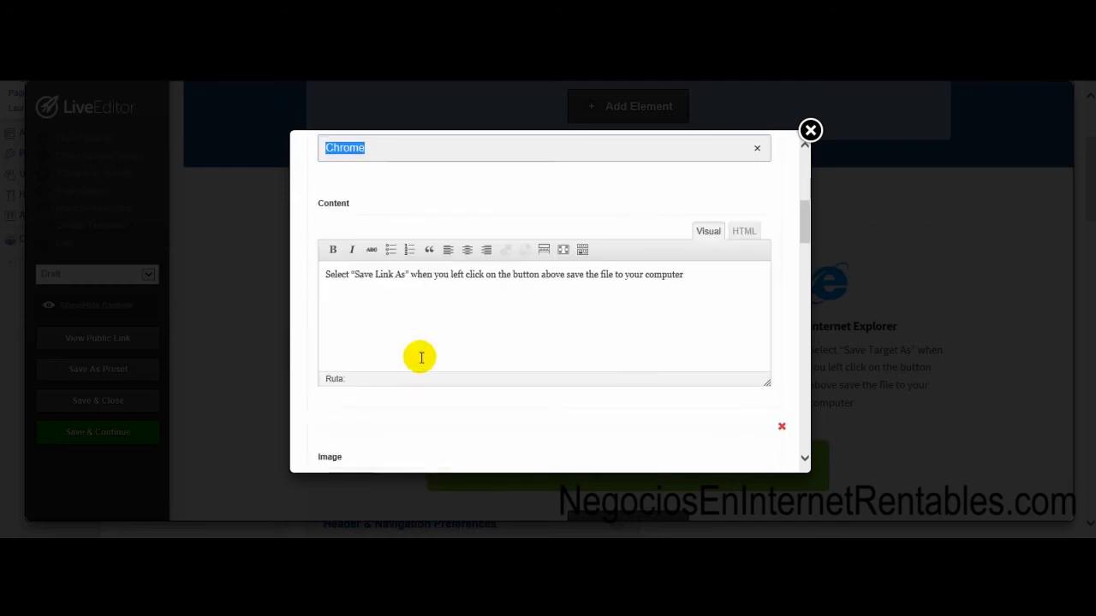
{"action": "left_click_drag", "start_coordinate": [697, 276], "coordinate": [347, 254]}
{"action": "scroll", "coordinate": [499, 349], "scroll_direction": "down", "scroll_amount": 5}
{"action": "scroll", "coordinate": [505, 351], "scroll_direction": "down", "scroll_amount": 15}
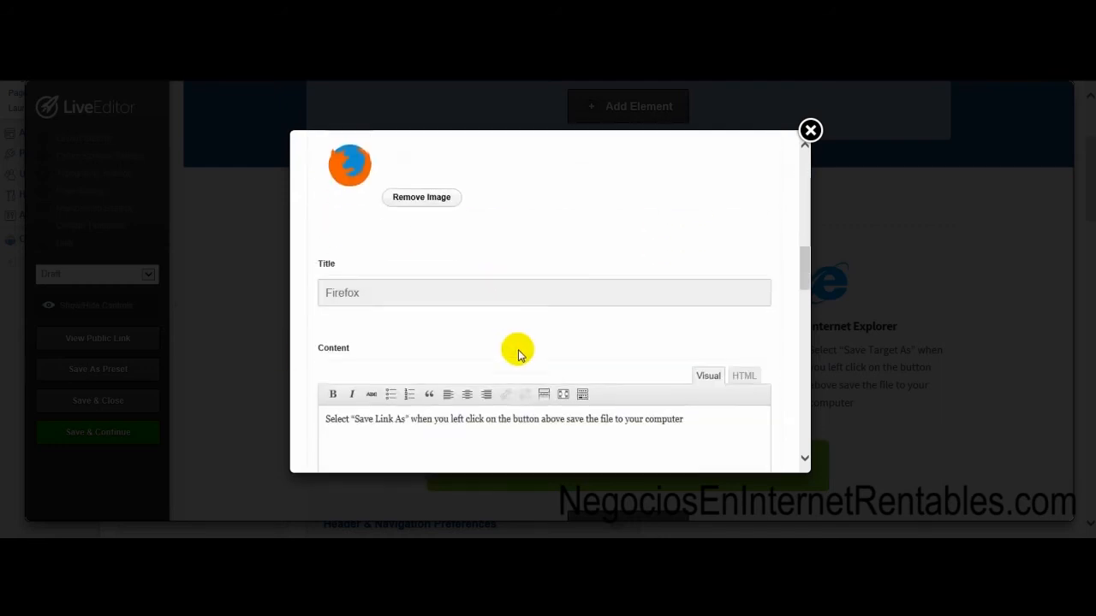
{"action": "scroll", "coordinate": [676, 419], "scroll_direction": "down", "scroll_amount": 2}
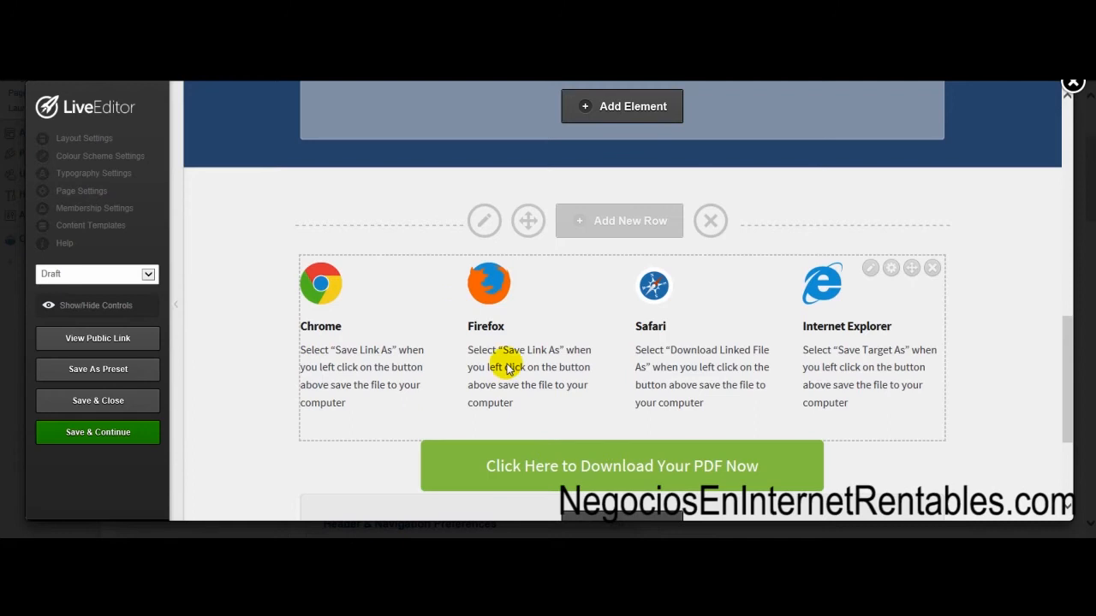
View the elements available for the blue download section, including the 2 Column Text styles, without inserting one
{"action": "scroll", "coordinate": [830, 427], "scroll_direction": "up", "scroll_amount": 1}
{"action": "scroll", "coordinate": [770, 404], "scroll_direction": "up", "scroll_amount": 2}
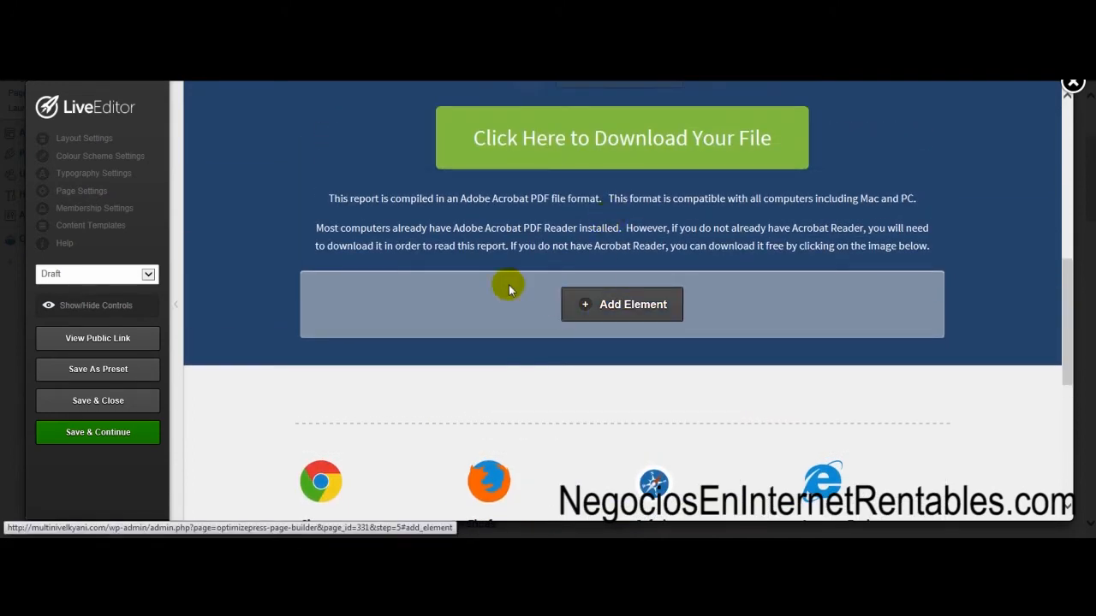
{"action": "left_click", "coordinate": [634, 311]}
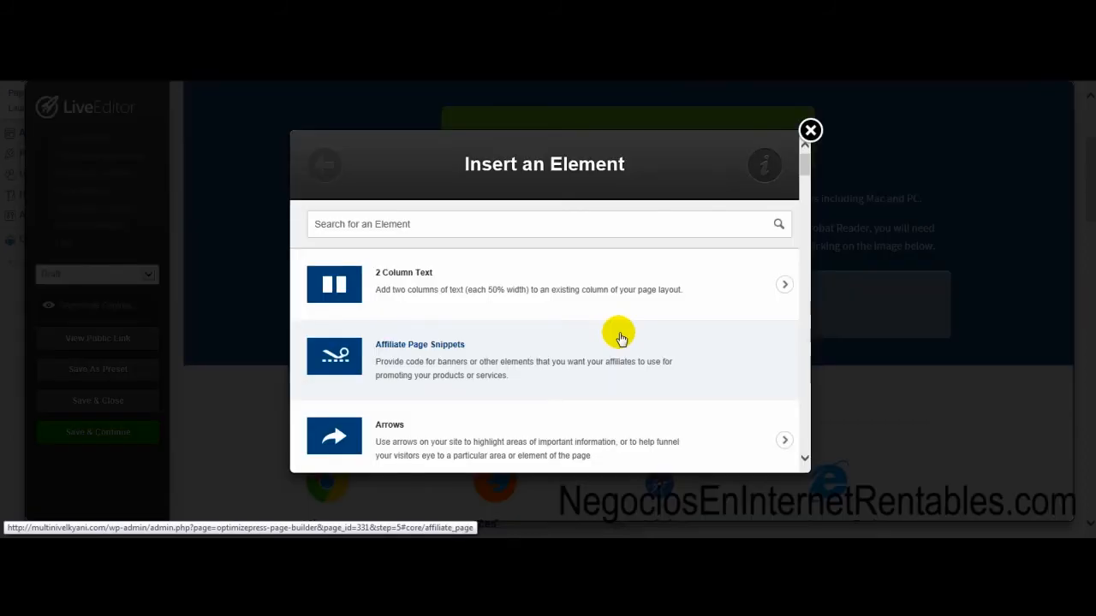
{"action": "left_click", "coordinate": [412, 294]}
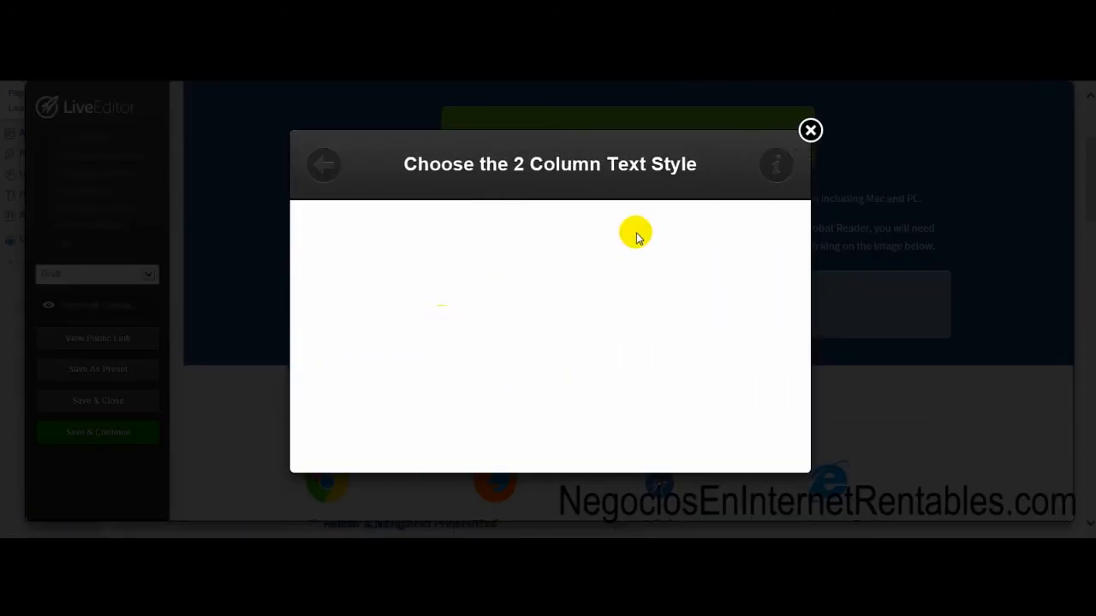
{"action": "left_click", "coordinate": [810, 130]}
Examine the browser instructions, the PDF download button and the footer of the template page
{"action": "scroll", "coordinate": [792, 387], "scroll_direction": "down", "scroll_amount": 3}
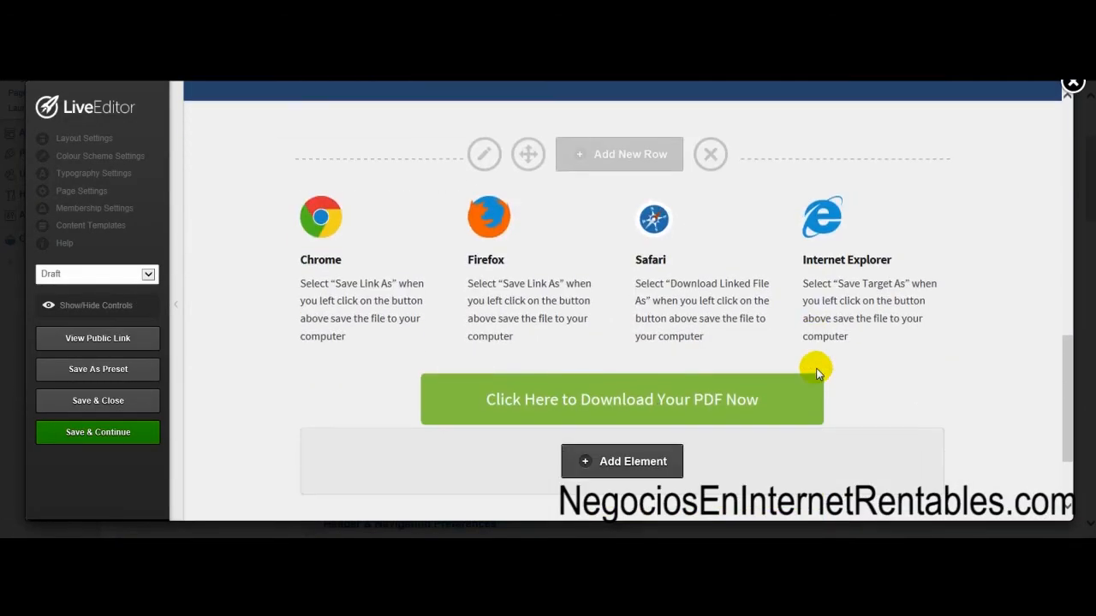
{"action": "scroll", "coordinate": [548, 309], "scroll_direction": "up", "scroll_amount": 1}
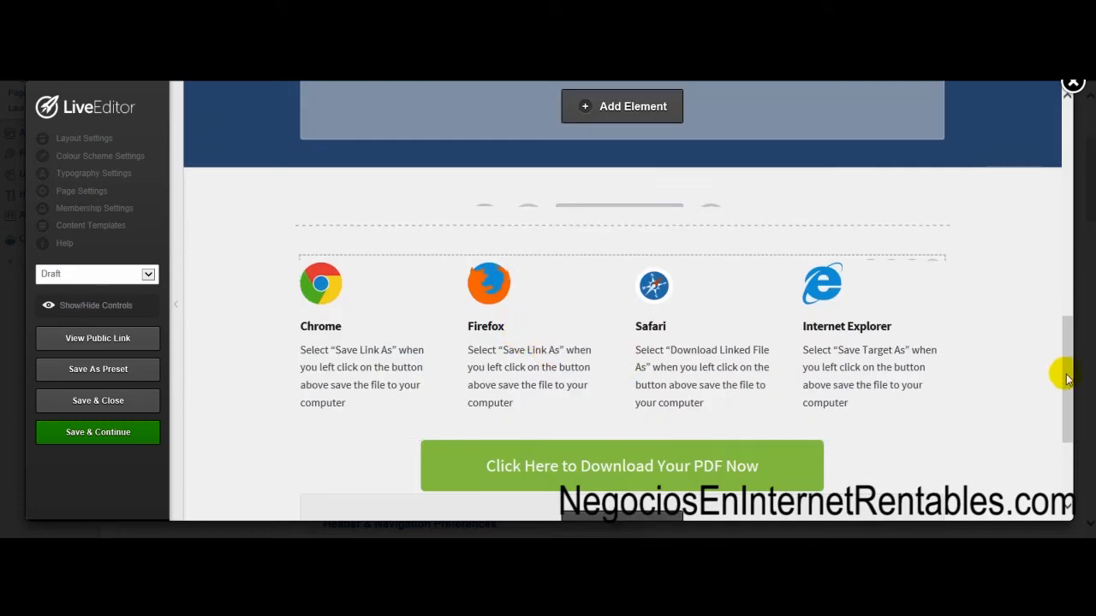
{"action": "scroll", "coordinate": [1062, 391], "scroll_direction": "down", "scroll_amount": 4}
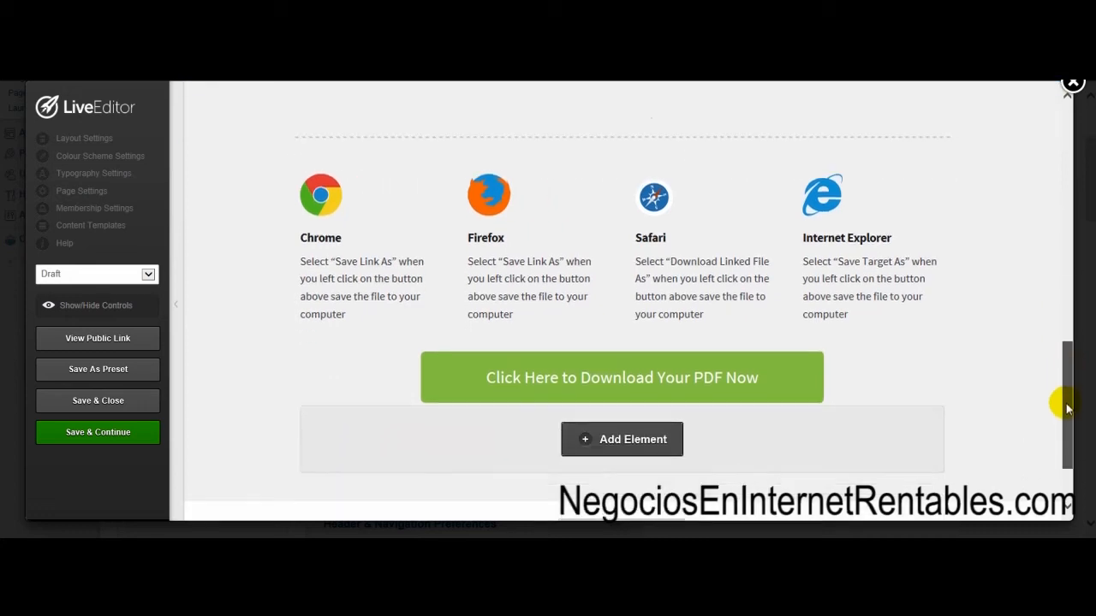
{"action": "scroll", "coordinate": [1075, 356], "scroll_direction": "up", "scroll_amount": 5}
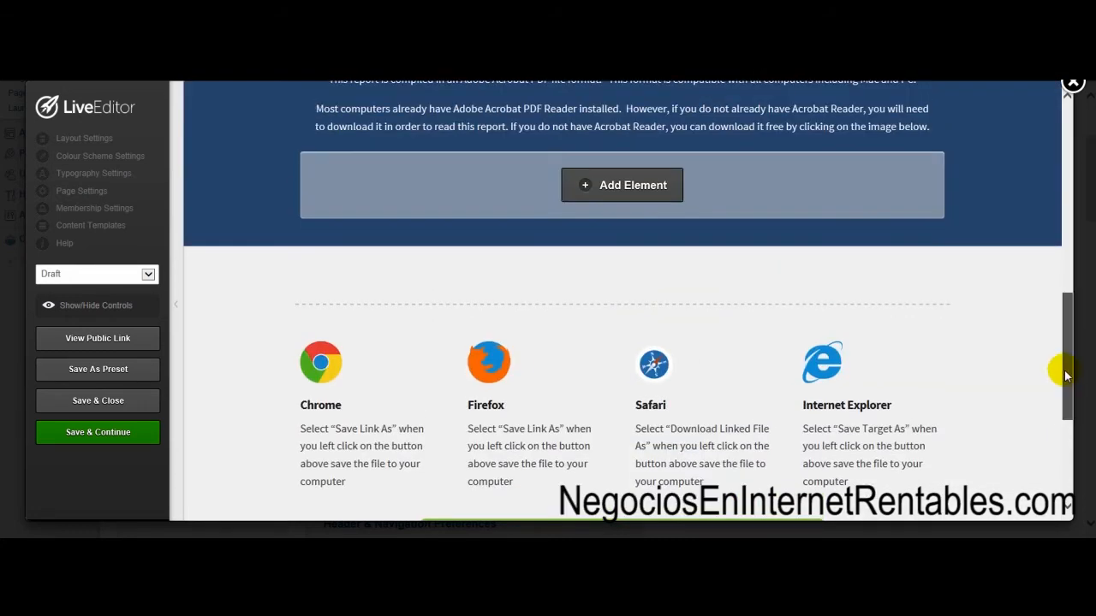
{"action": "scroll", "coordinate": [1066, 357], "scroll_direction": "up", "scroll_amount": 1}
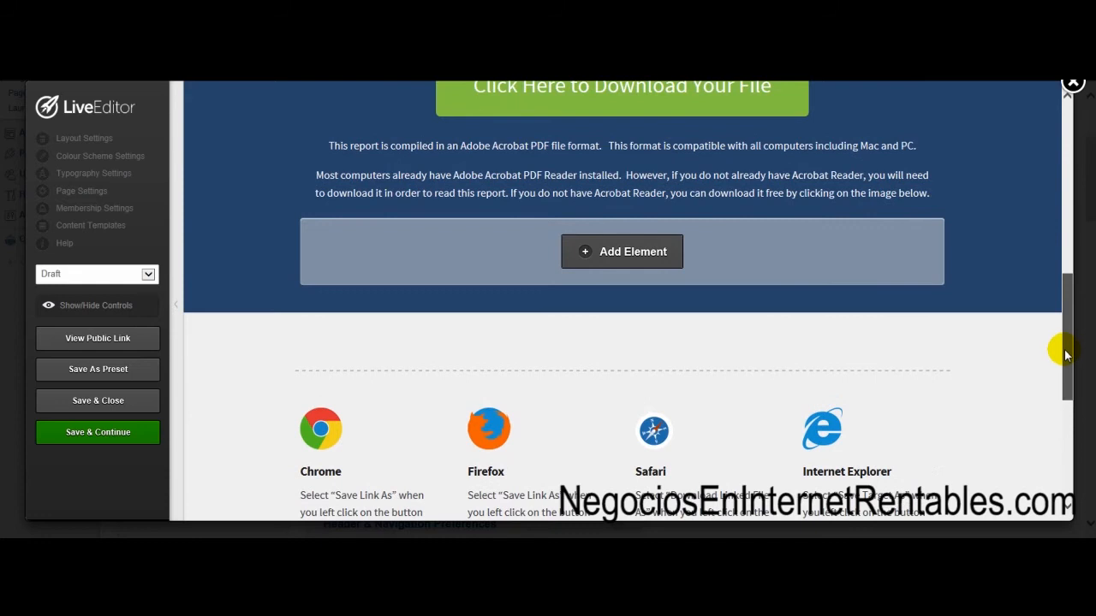
{"action": "scroll", "coordinate": [1066, 342], "scroll_direction": "up", "scroll_amount": 1}
{"action": "scroll", "coordinate": [1066, 377], "scroll_direction": "down", "scroll_amount": 2}
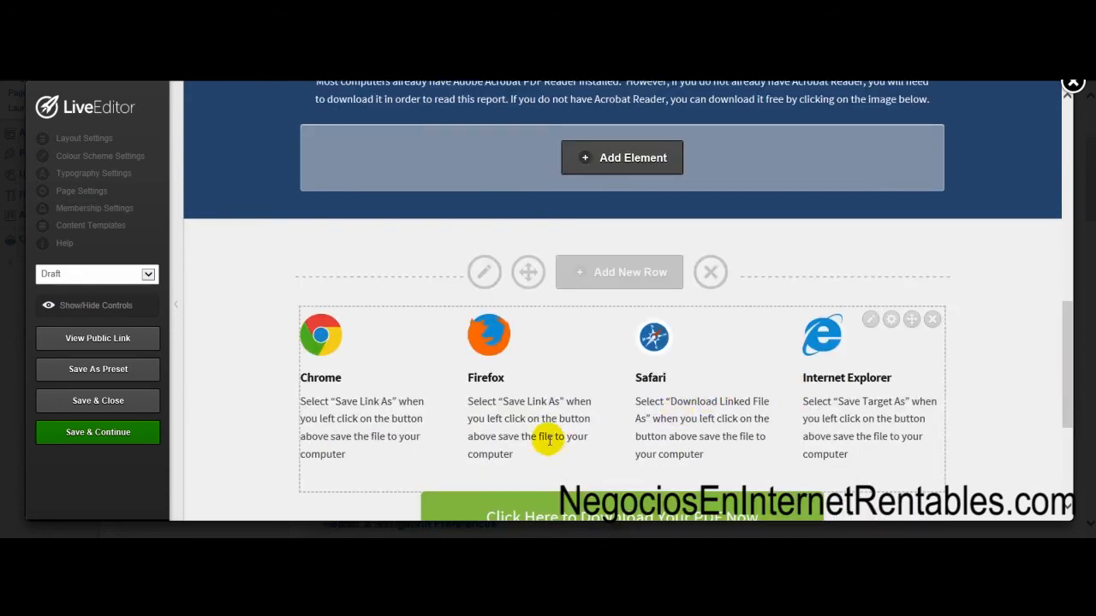
{"action": "left_click_drag", "start_coordinate": [1068, 372], "coordinate": [1067, 436]}
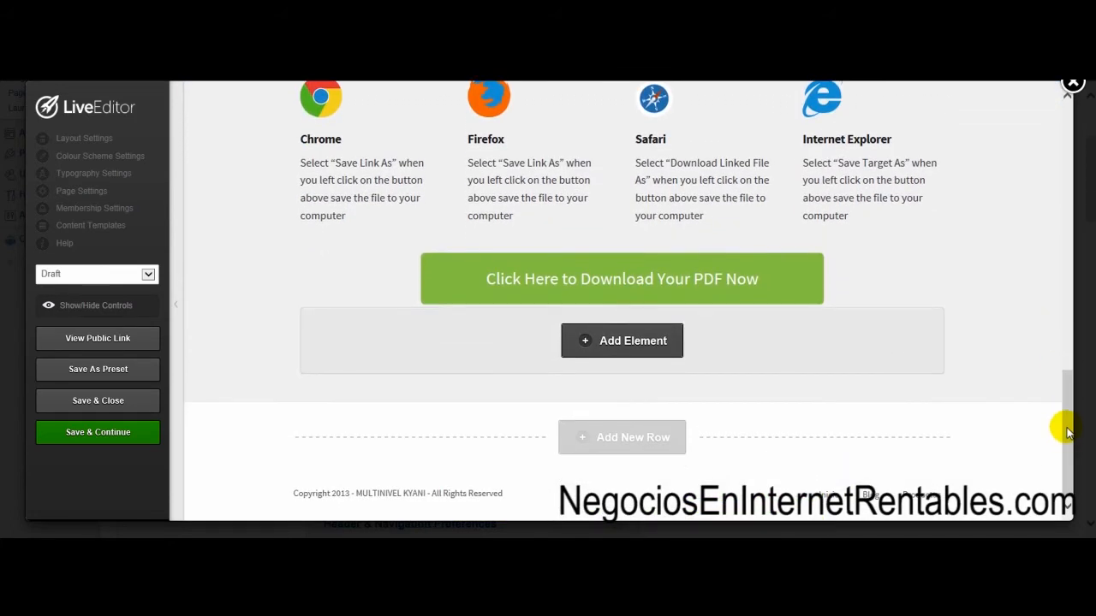
{"action": "left_click_drag", "start_coordinate": [1067, 430], "coordinate": [1069, 449]}
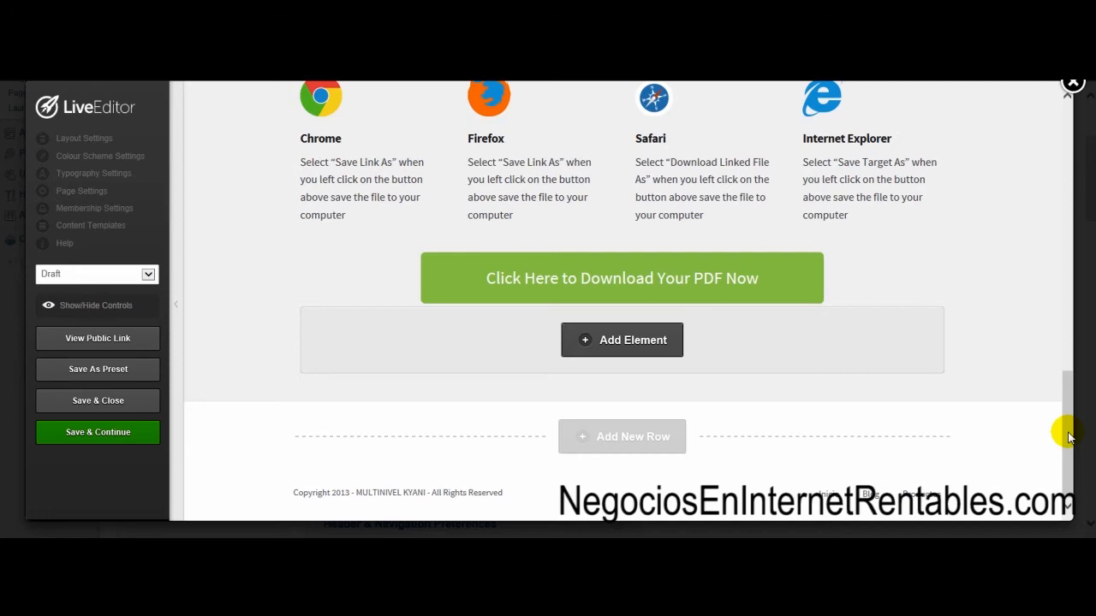
Delete the PDF icon image from the download guide row and view the elements available for its column
{"action": "left_click_drag", "start_coordinate": [1064, 432], "coordinate": [1059, 192]}
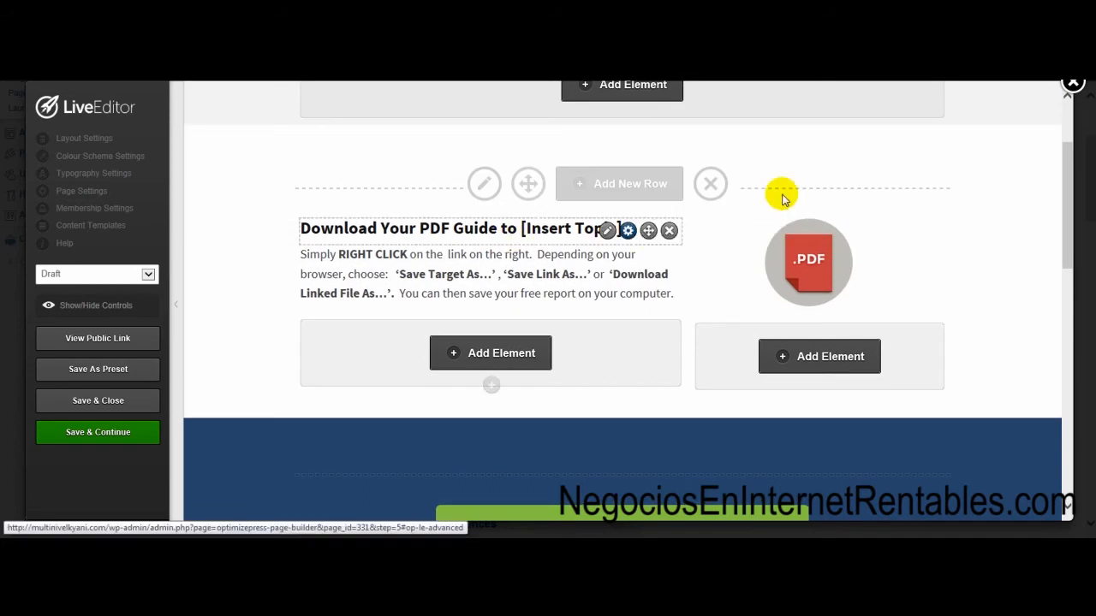
{"action": "left_click", "coordinate": [932, 232]}
{"action": "left_click", "coordinate": [565, 300]}
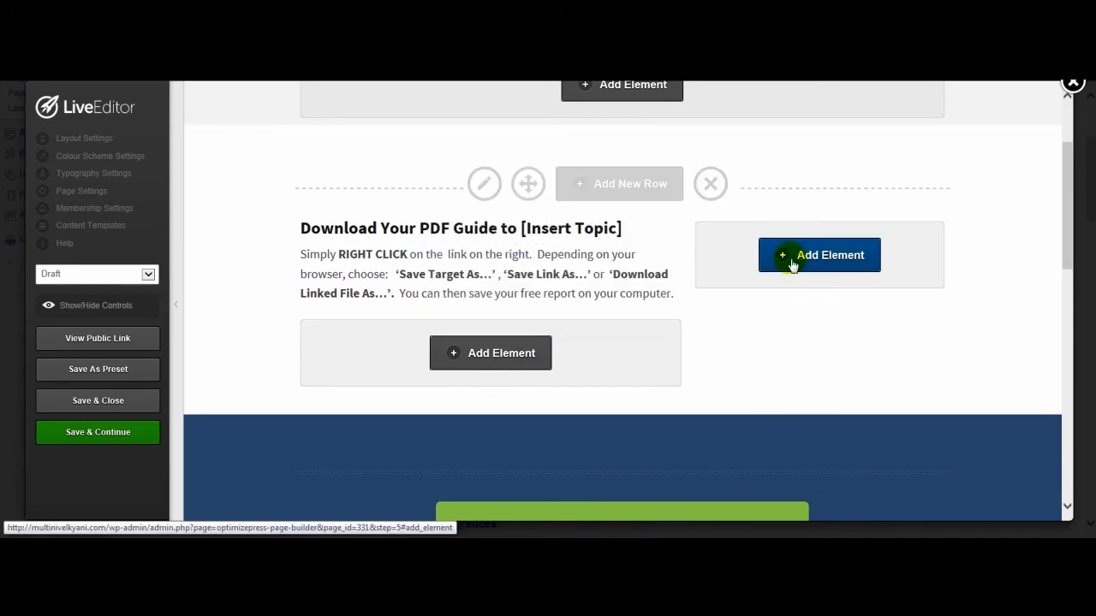
{"action": "left_click", "coordinate": [831, 254]}
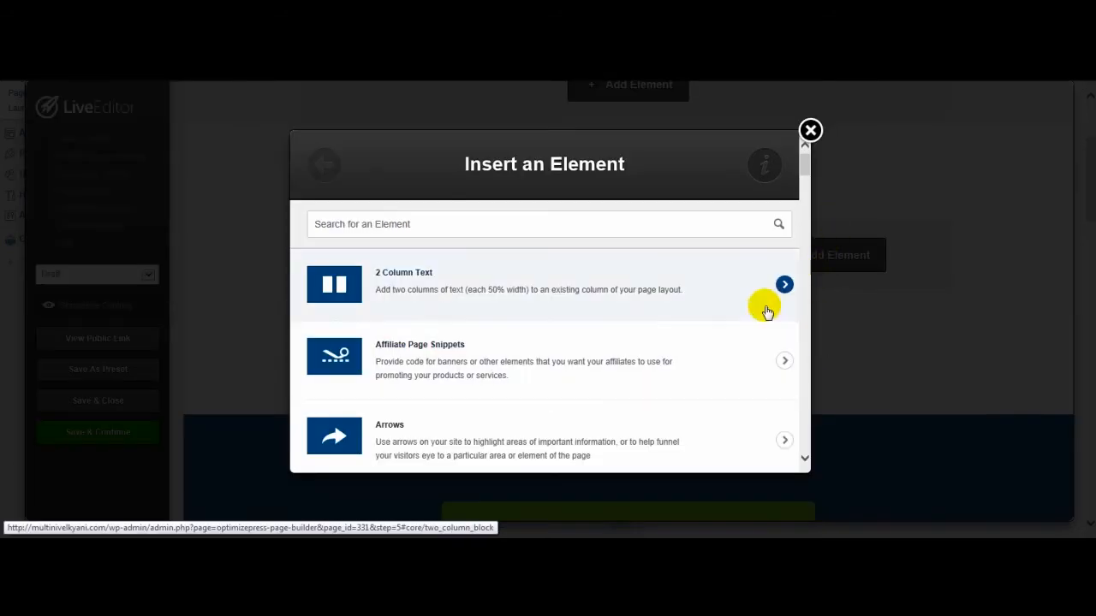
{"action": "left_click", "coordinate": [810, 130]}
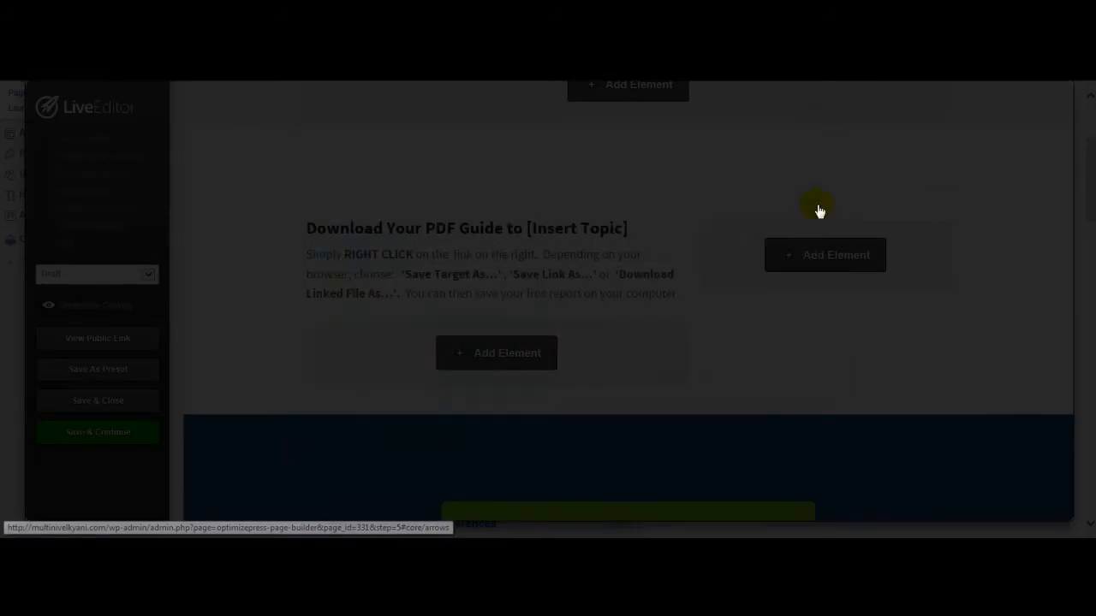
Toggle the editing controls, leaving them hidden to preview the page layout
{"action": "scroll", "coordinate": [599, 293], "scroll_direction": "up", "scroll_amount": 3}
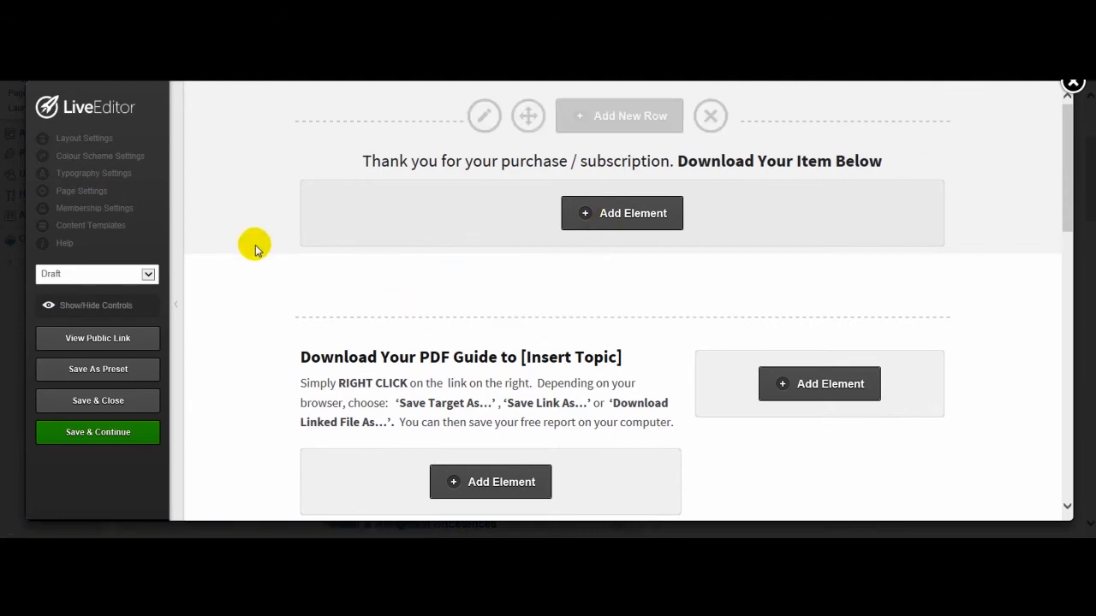
{"action": "left_click", "coordinate": [112, 309]}
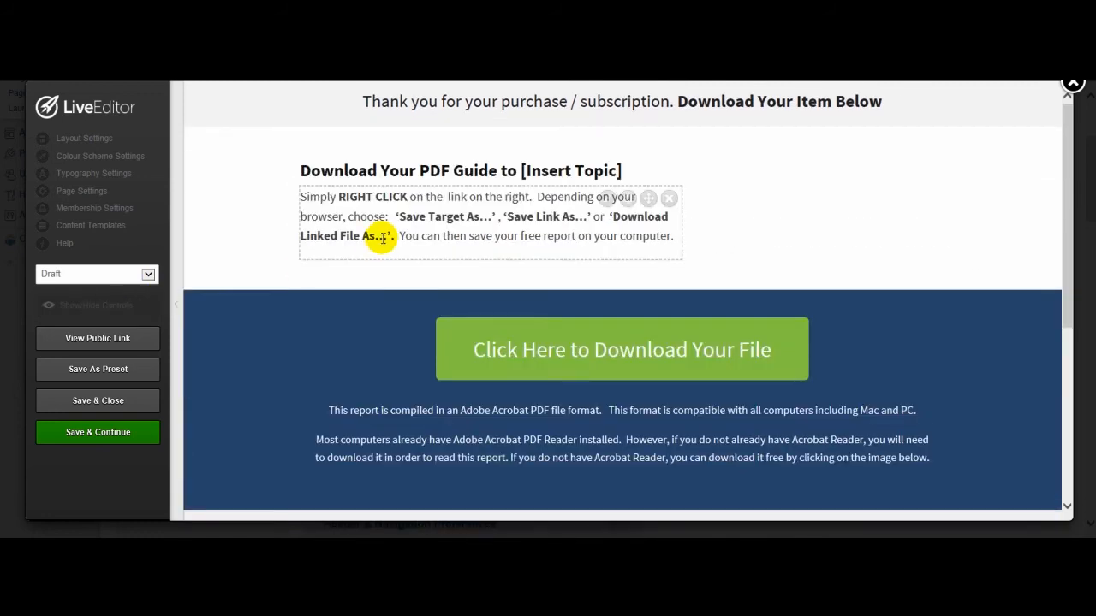
{"action": "left_click", "coordinate": [118, 308]}
{"action": "left_click", "coordinate": [118, 308]}
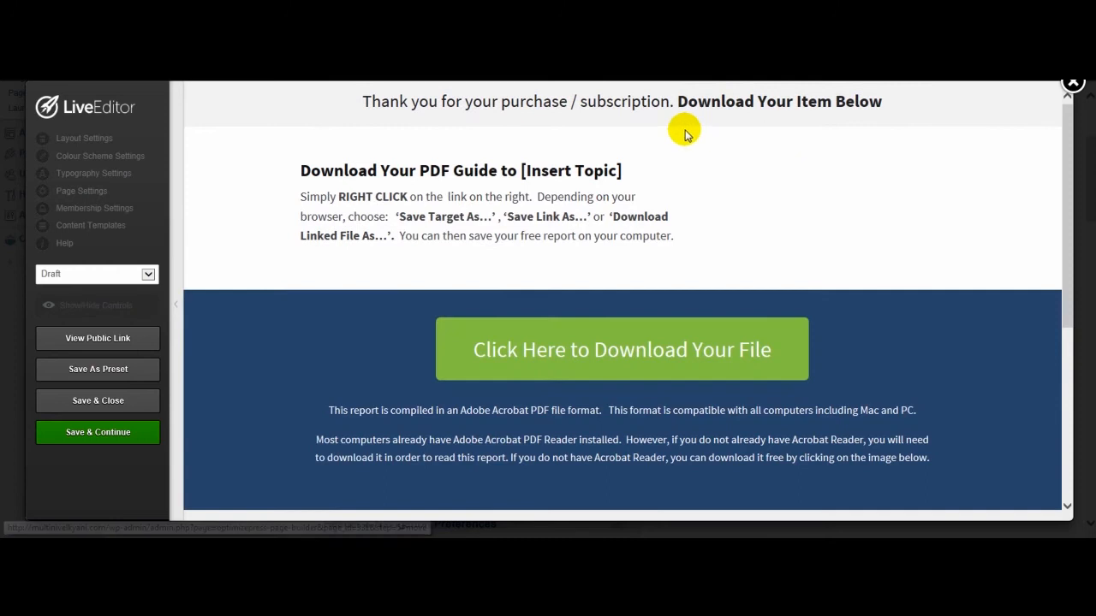
Show the editing controls again and examine the header, download guide and blue download rows of the template page
{"action": "scroll", "coordinate": [734, 283], "scroll_direction": "down", "scroll_amount": 4}
{"action": "scroll", "coordinate": [734, 309], "scroll_direction": "up", "scroll_amount": 4}
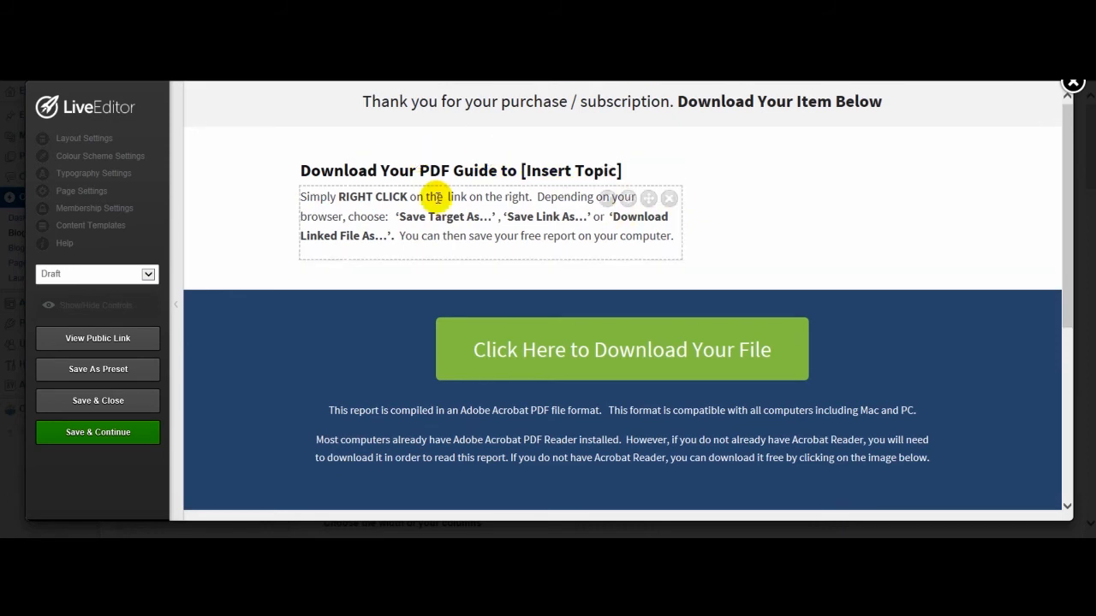
{"action": "left_click", "coordinate": [78, 304]}
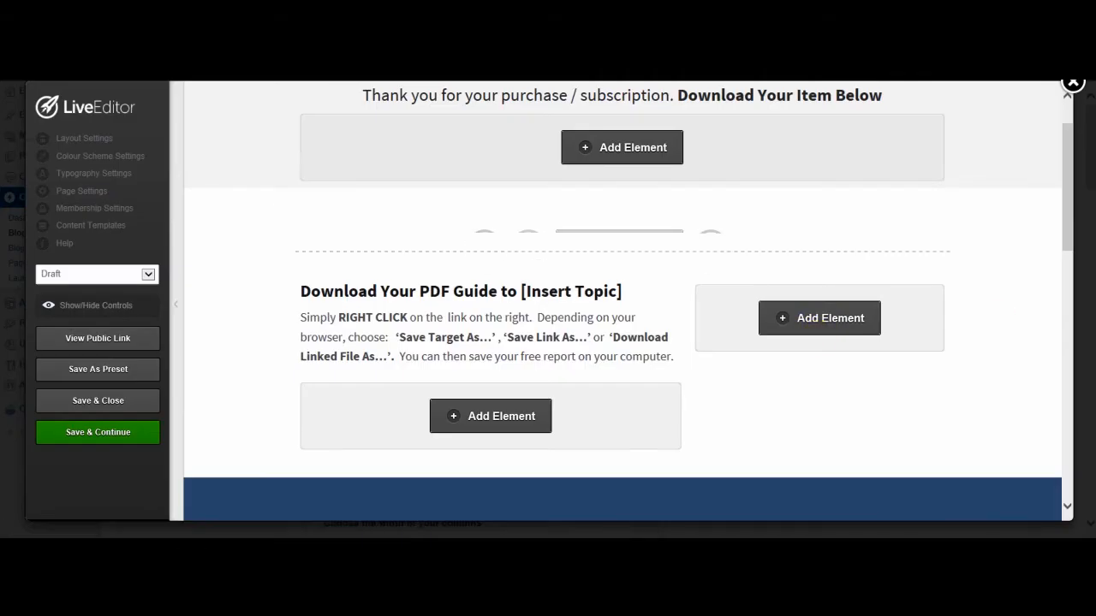
{"action": "left_click_drag", "start_coordinate": [1069, 186], "coordinate": [1059, 164]}
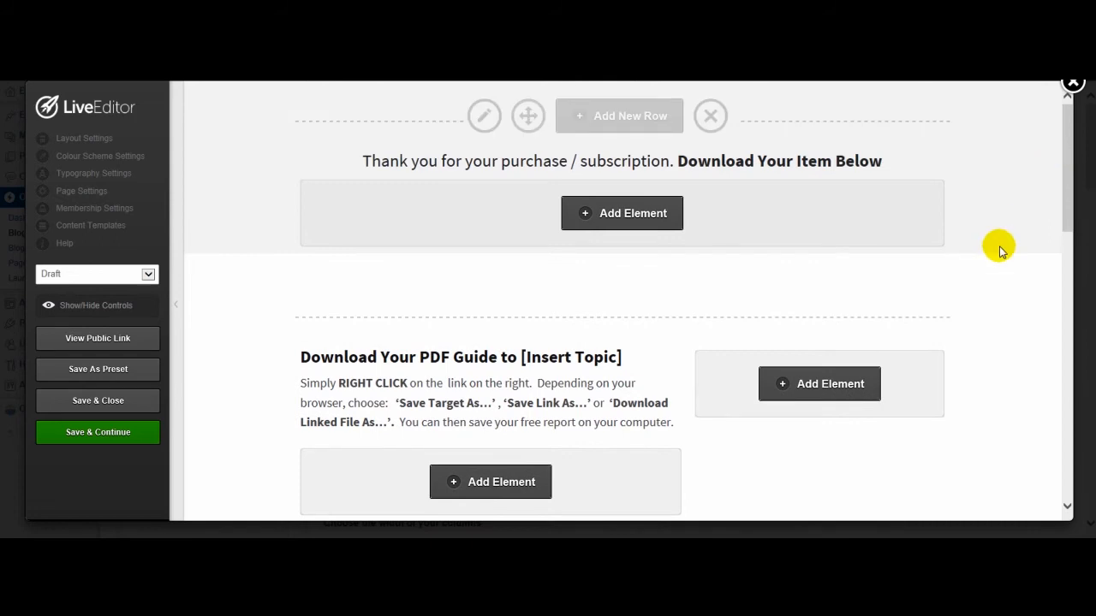
{"action": "left_click_drag", "start_coordinate": [1069, 152], "coordinate": [1066, 177]}
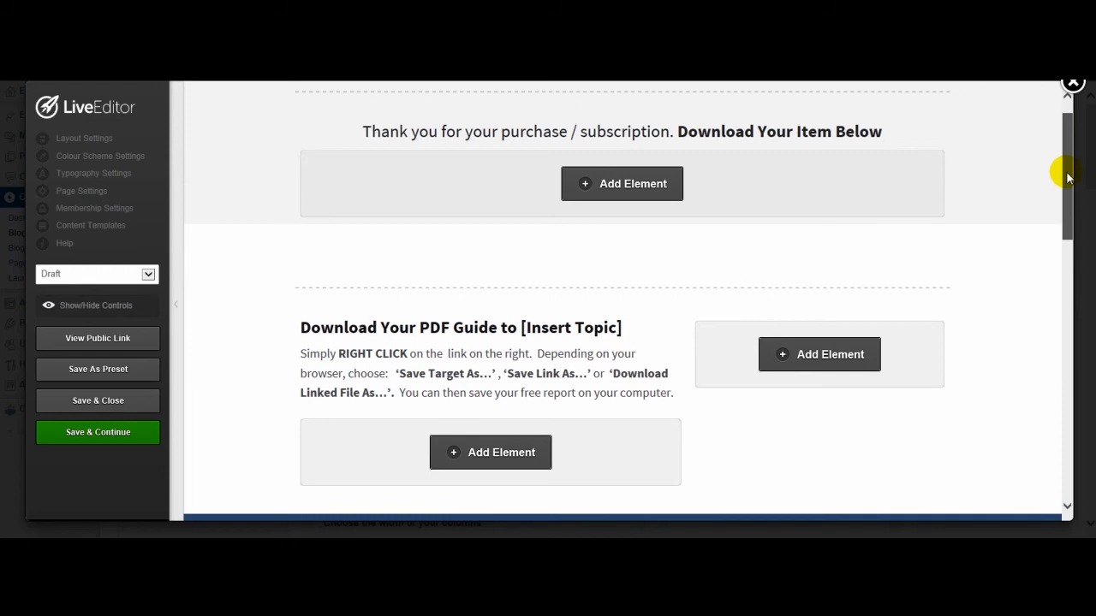
{"action": "left_click_drag", "start_coordinate": [1066, 177], "coordinate": [1066, 177]}
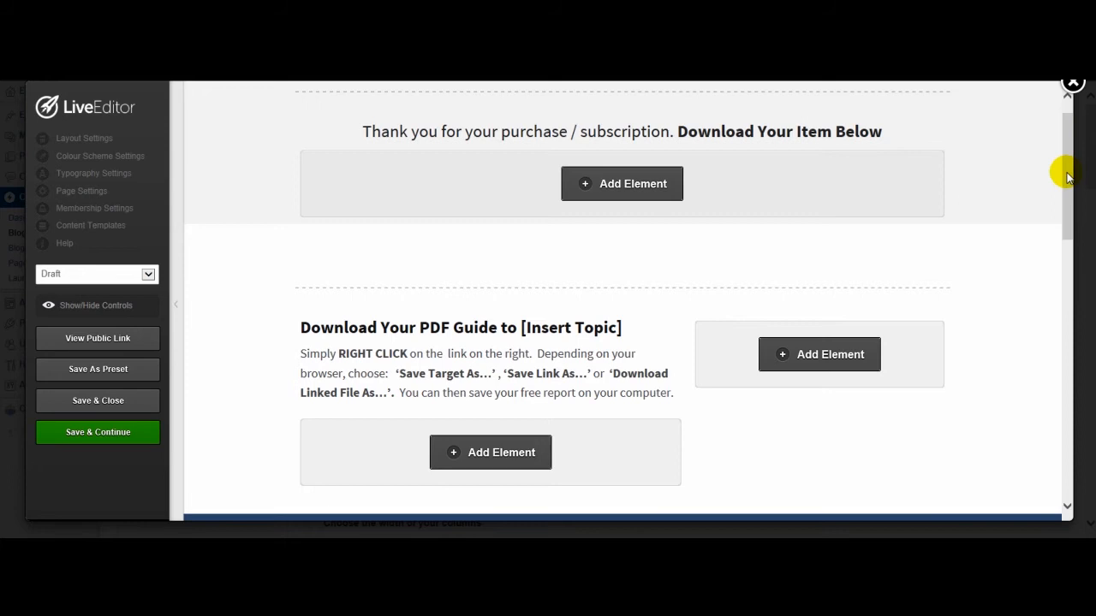
{"action": "left_click_drag", "start_coordinate": [1066, 177], "coordinate": [1067, 216]}
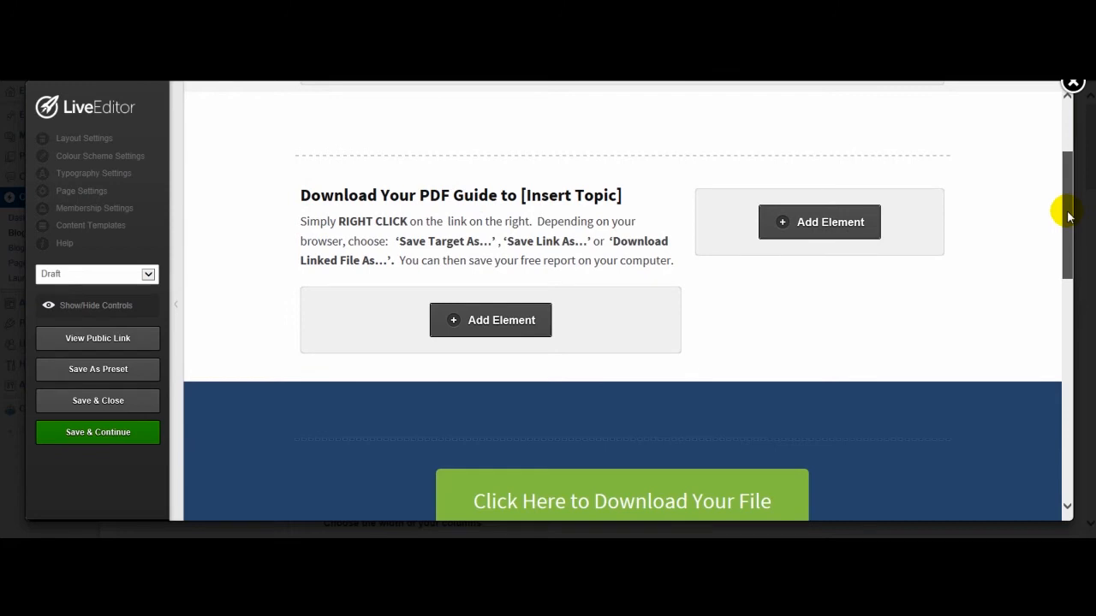
{"action": "left_click_drag", "start_coordinate": [1069, 201], "coordinate": [1065, 179]}
View the elements available for the thank-you headline row without inserting one
{"action": "left_click", "coordinate": [633, 197]}
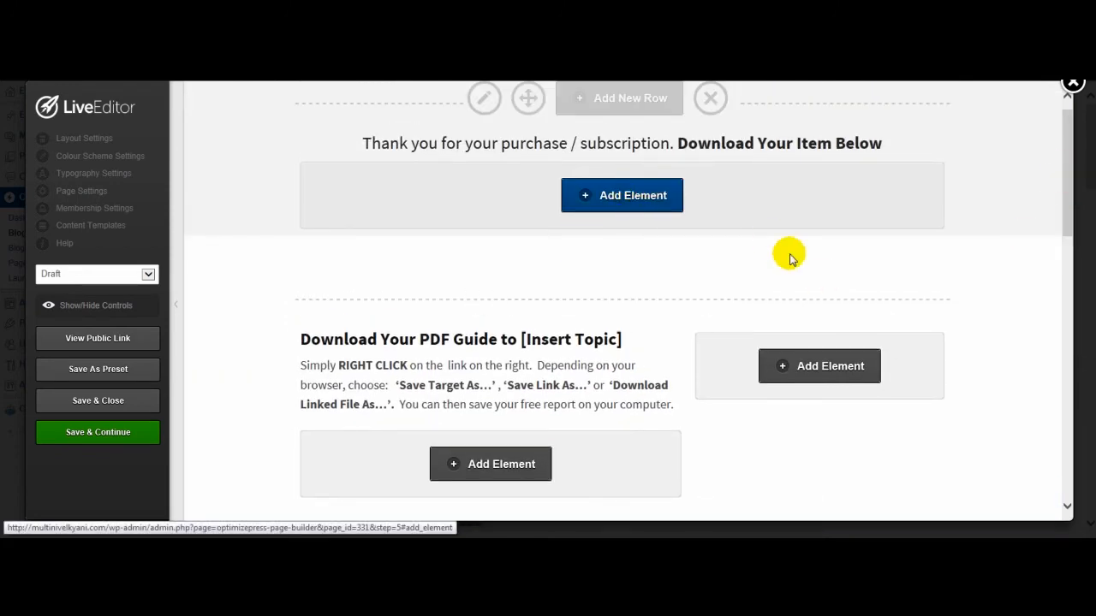
{"action": "left_click", "coordinate": [809, 131]}
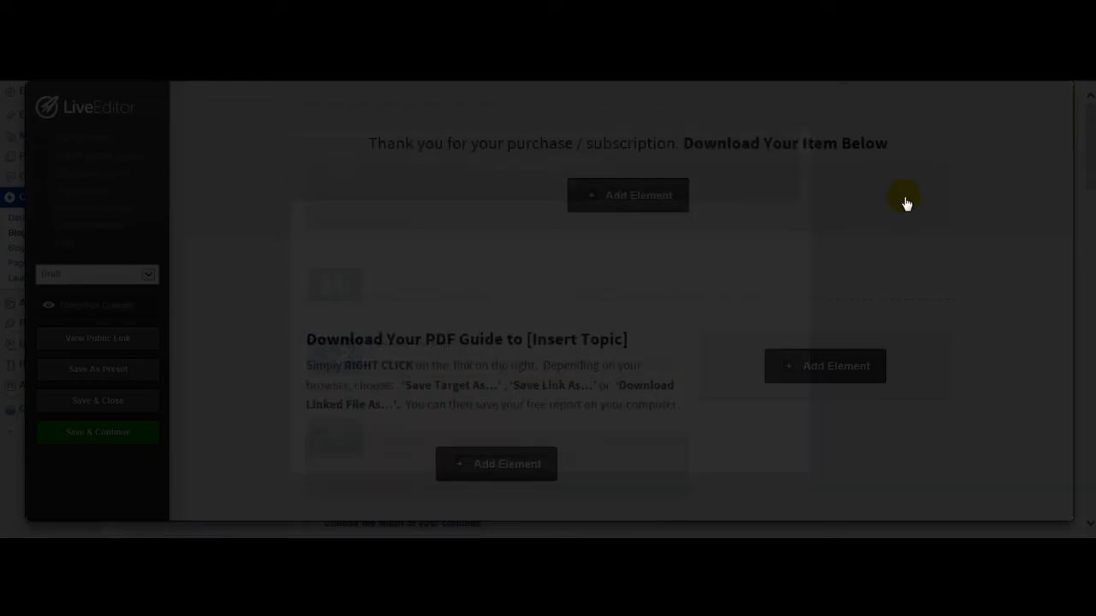
{"action": "left_click_drag", "start_coordinate": [1063, 139], "coordinate": [1067, 186]}
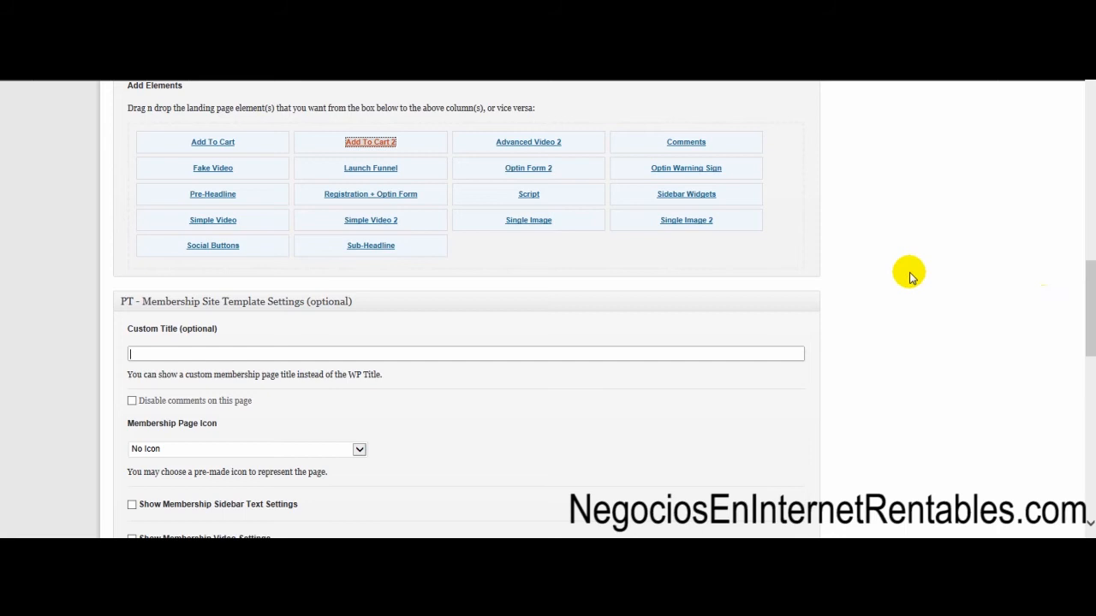
Switch to the Profits Theme site's new page form and view the list of available page templates
{"action": "scroll", "coordinate": [897, 265], "scroll_direction": "up", "scroll_amount": 10}
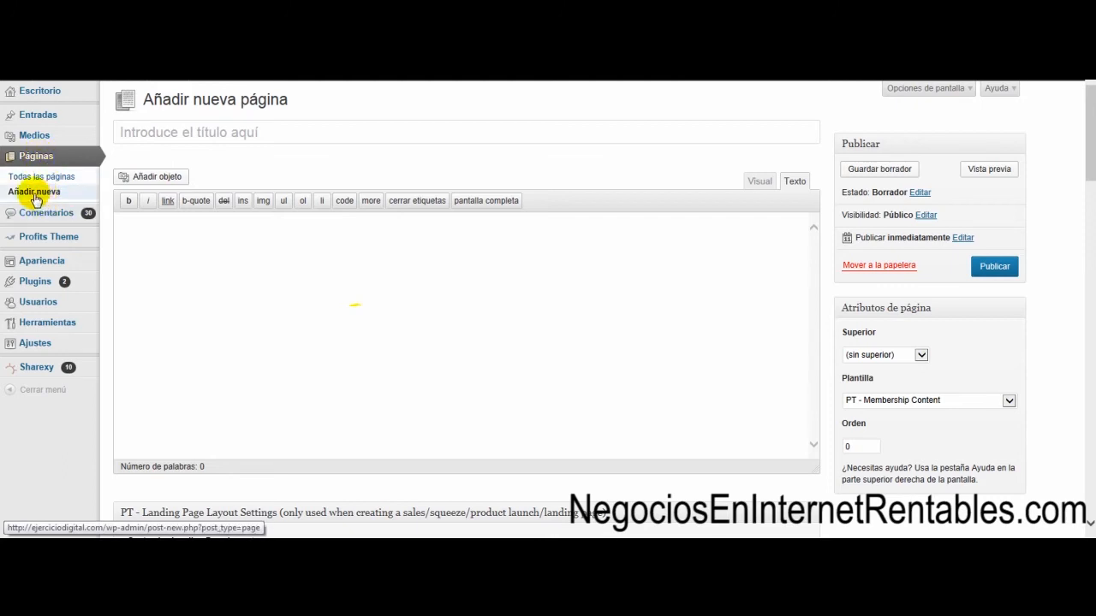
{"action": "left_click", "coordinate": [334, 254]}
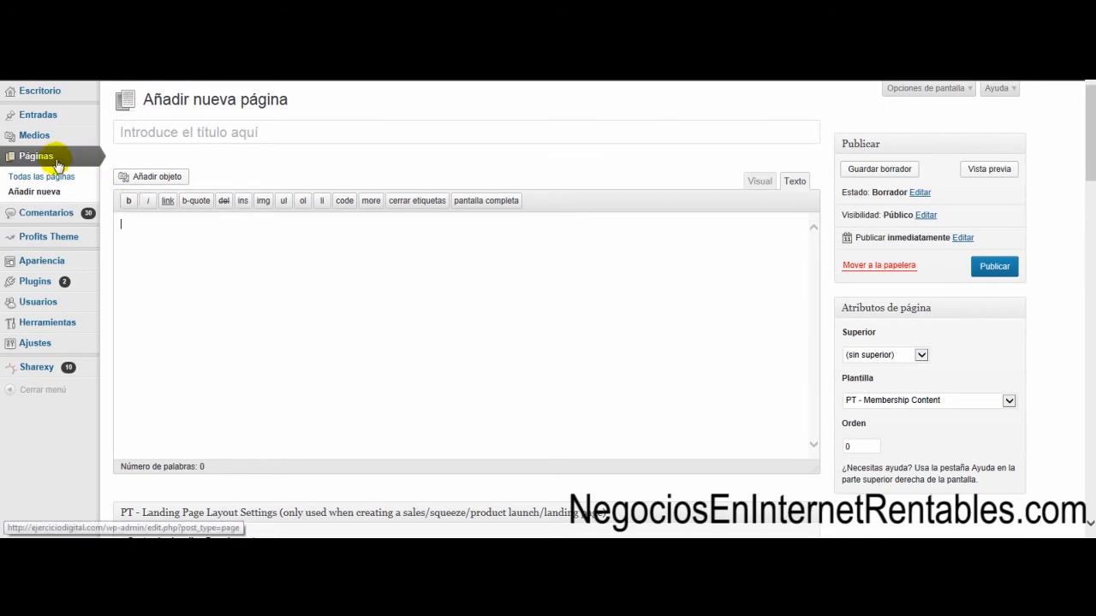
{"action": "scroll", "coordinate": [702, 346], "scroll_direction": "down", "scroll_amount": 1}
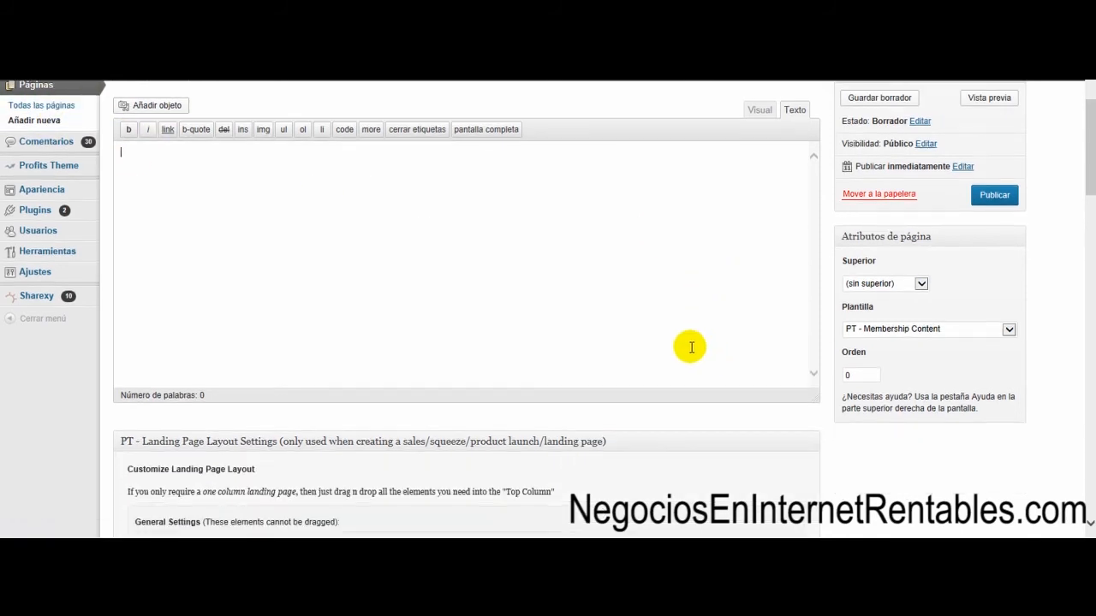
{"action": "left_click", "coordinate": [916, 327]}
{"action": "left_click", "coordinate": [458, 281]}
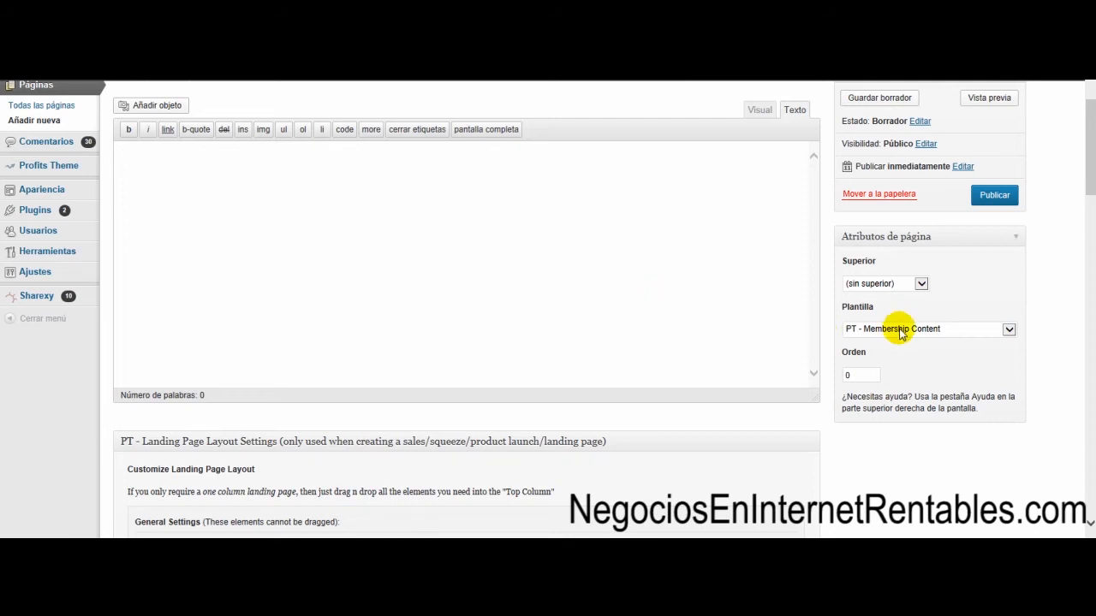
Try the PT - Membership Home template for the new page and restore PT - Membership Content
{"action": "left_click", "coordinate": [901, 332]}
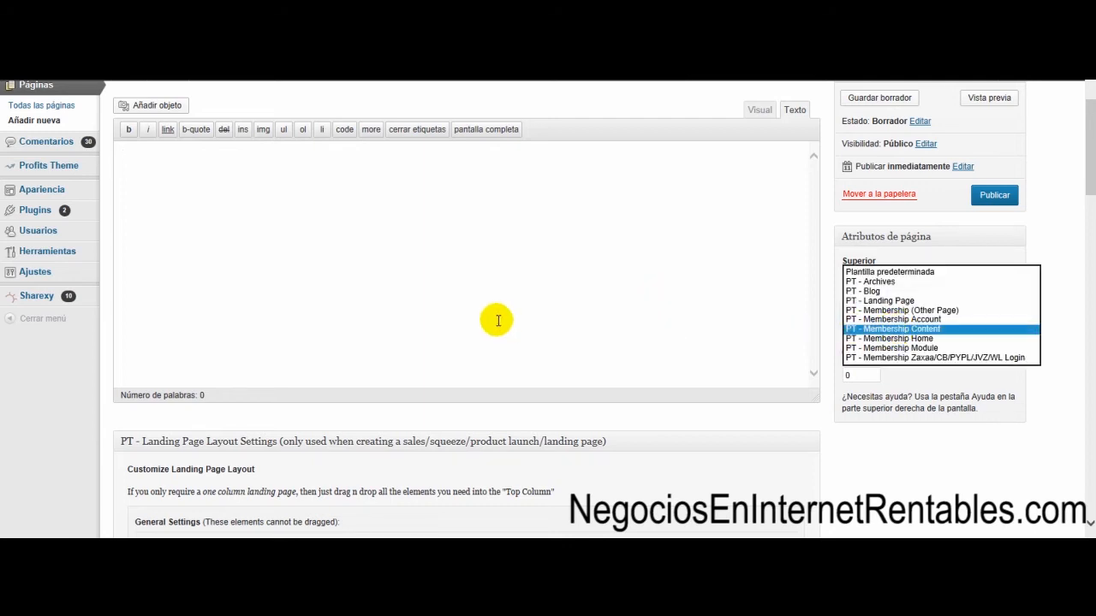
{"action": "left_click", "coordinate": [904, 339]}
{"action": "left_click", "coordinate": [897, 336]}
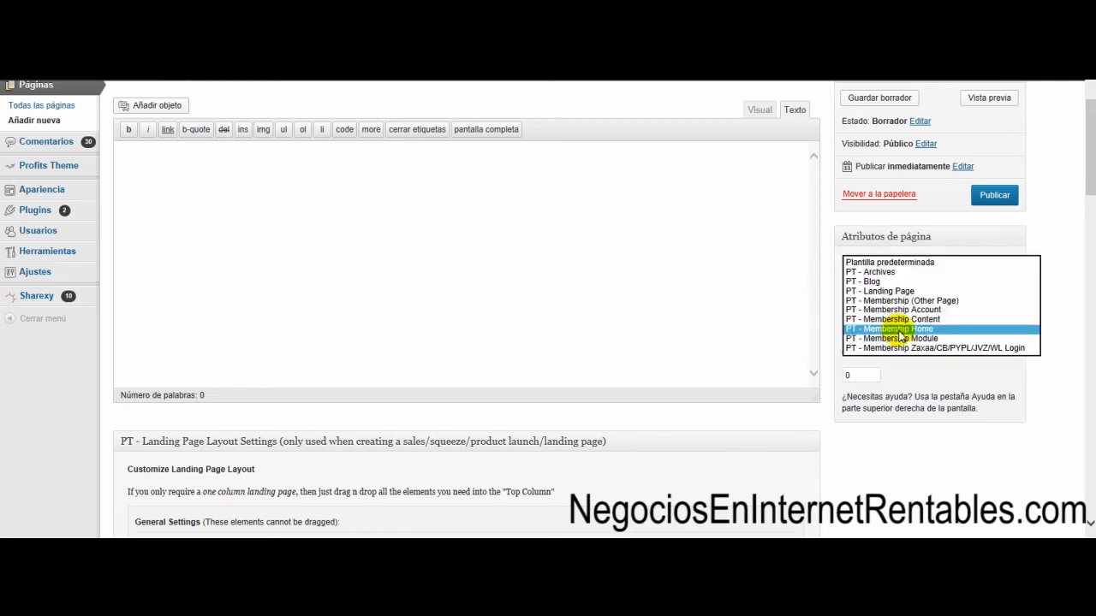
{"action": "left_click", "coordinate": [901, 319]}
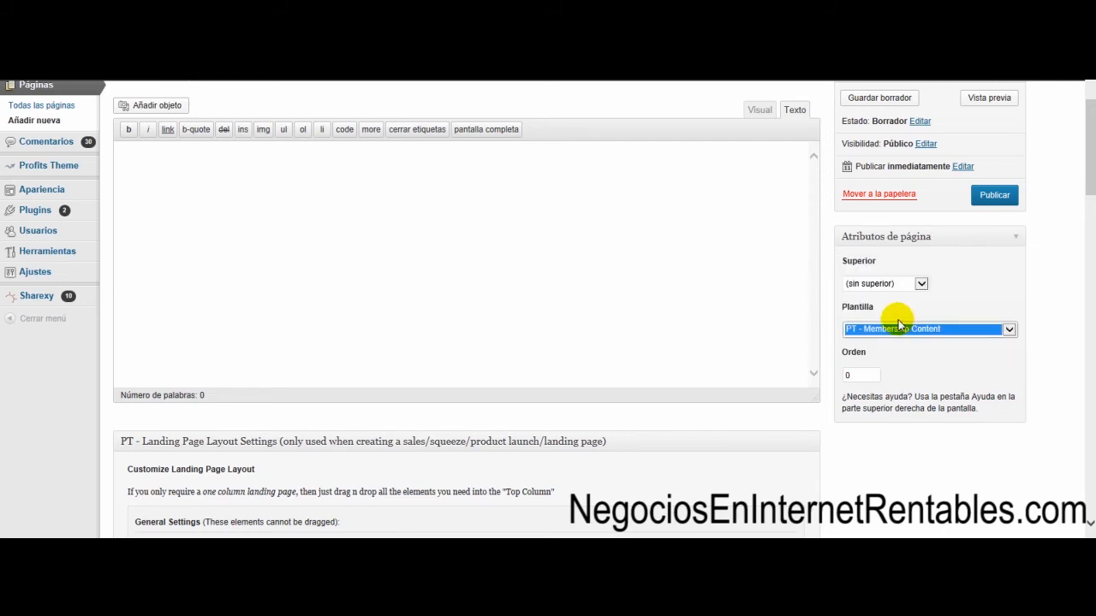
{"action": "left_click", "coordinate": [586, 238]}
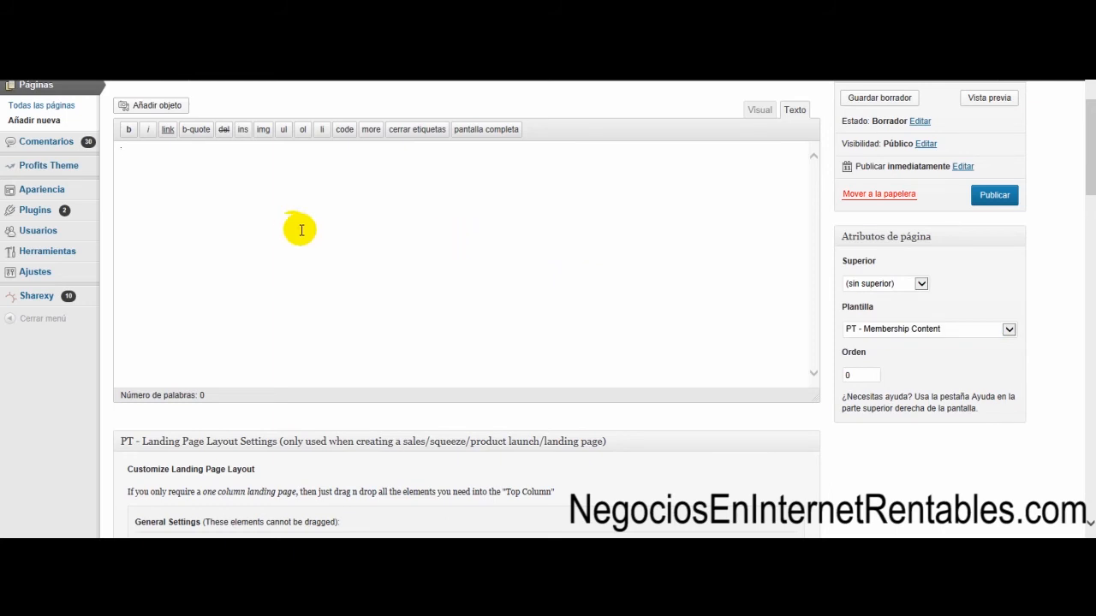
Set the new page's template to PT - Membership Home
{"action": "left_click", "coordinate": [935, 334]}
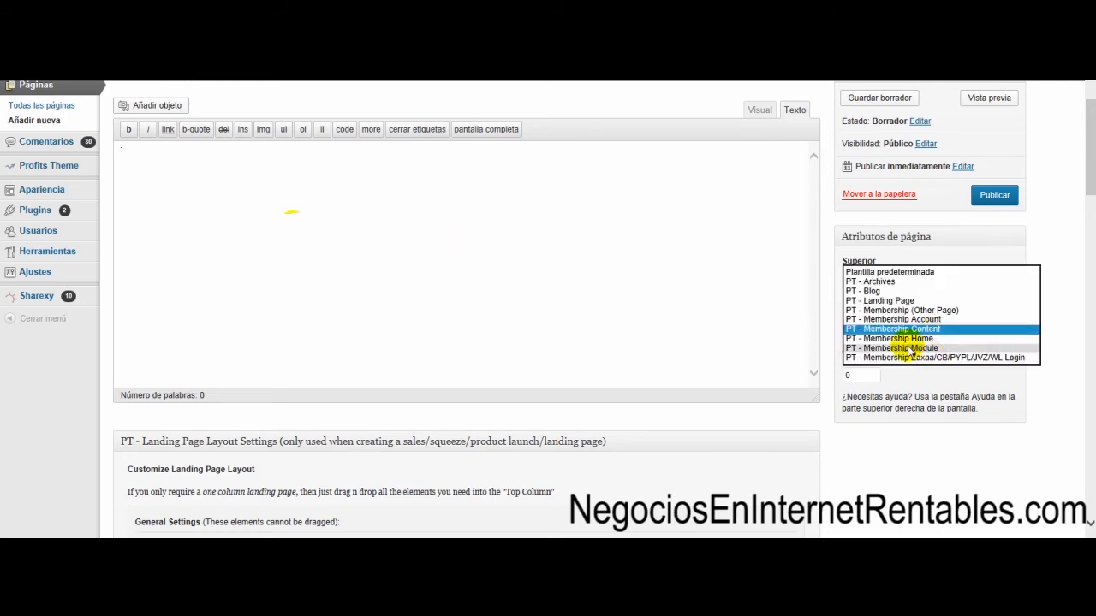
{"action": "left_click", "coordinate": [890, 340]}
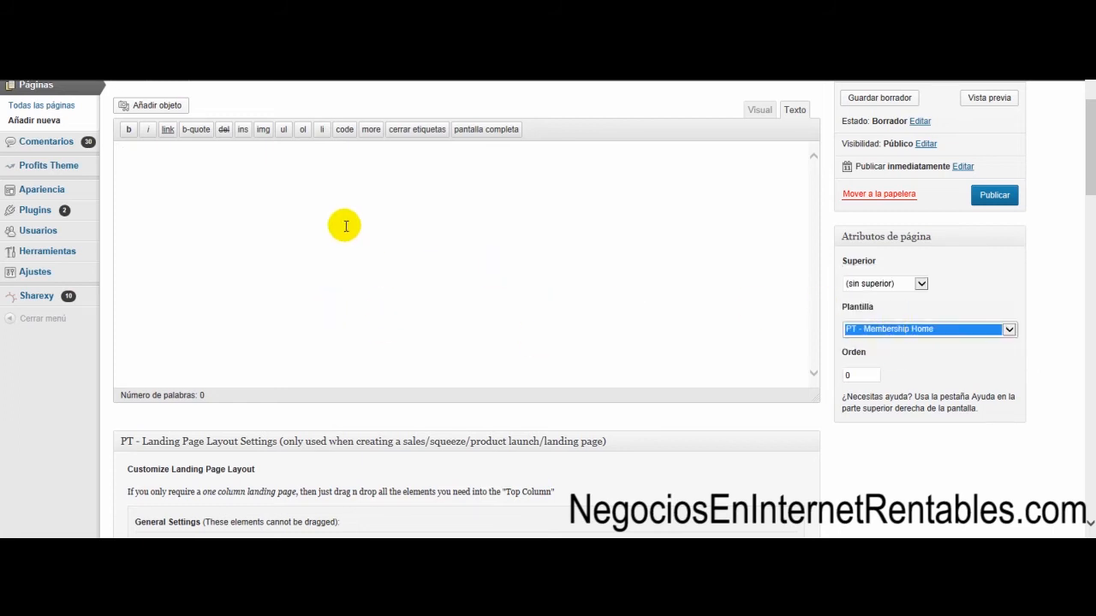
{"action": "left_click", "coordinate": [258, 192]}
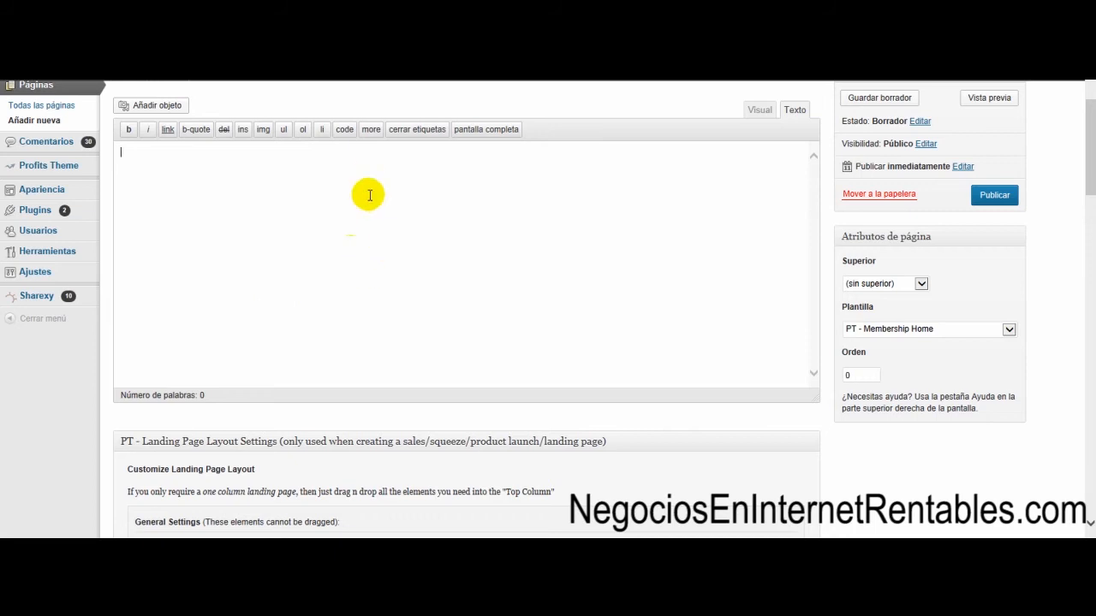
Examine the Membership Site Template Settings of the new page, including the custom title, page icon and membership options
{"action": "scroll", "coordinate": [372, 201], "scroll_direction": "down", "scroll_amount": 4}
{"action": "scroll", "coordinate": [912, 220], "scroll_direction": "down", "scroll_amount": 6}
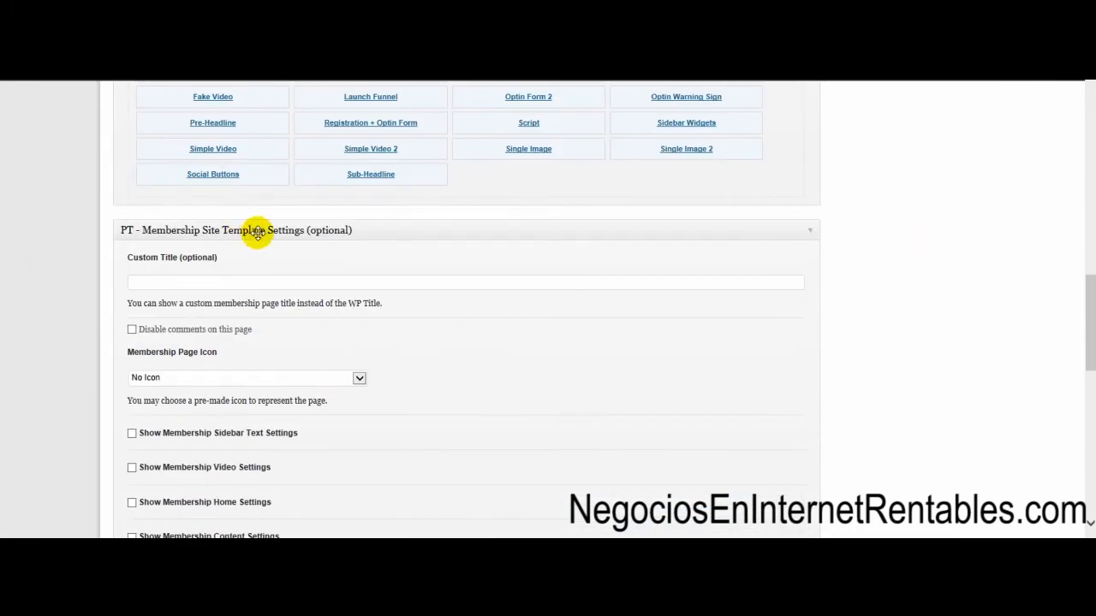
{"action": "left_click", "coordinate": [256, 282]}
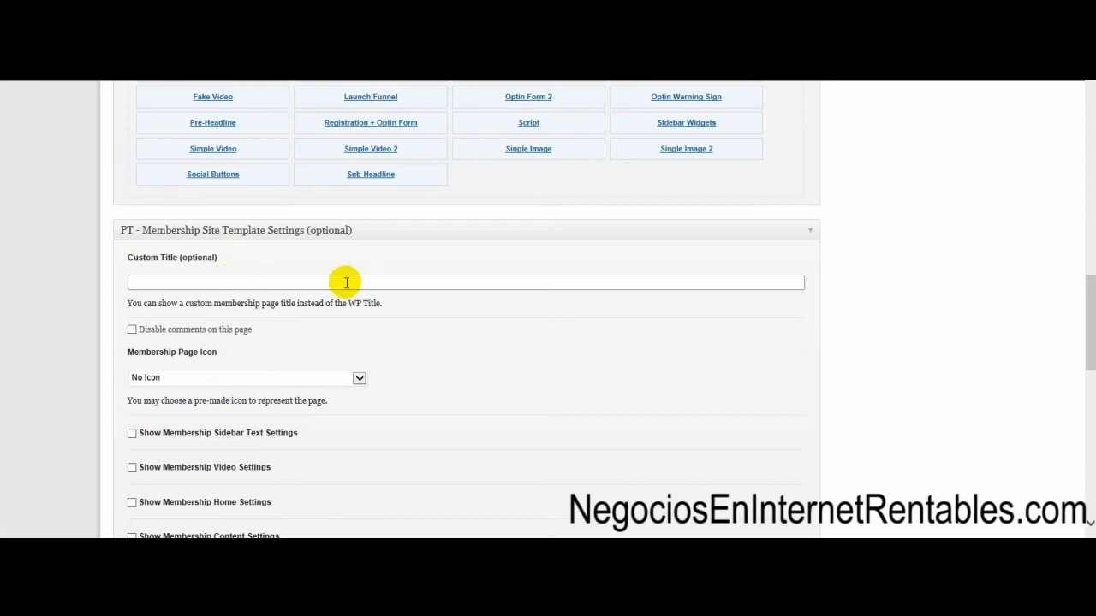
{"action": "scroll", "coordinate": [472, 357], "scroll_direction": "down", "scroll_amount": 1}
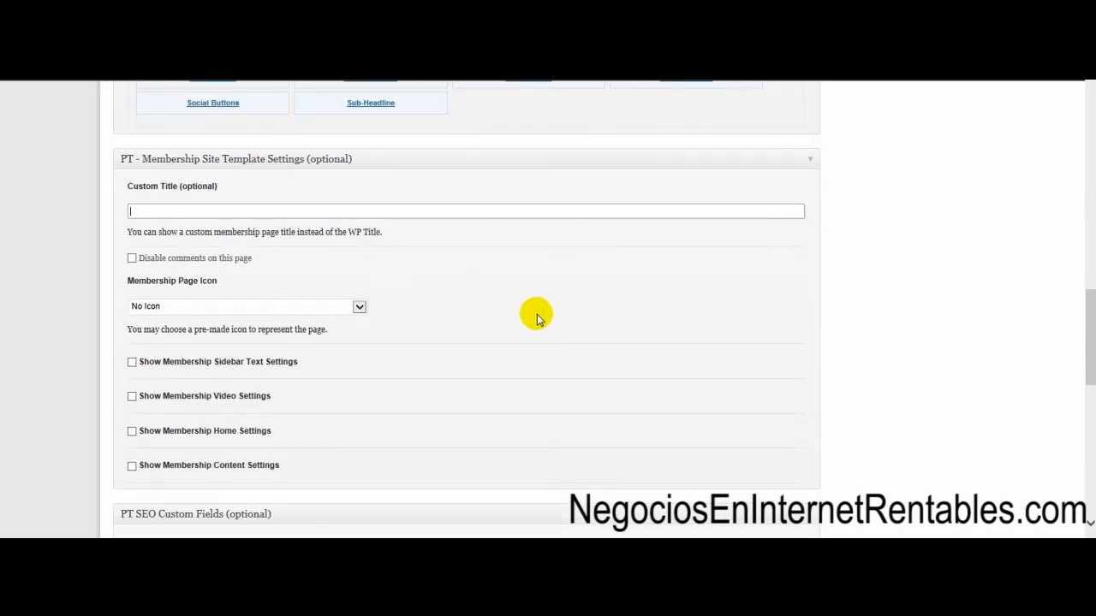
{"action": "left_click", "coordinate": [355, 210]}
{"action": "scroll", "coordinate": [599, 333], "scroll_direction": "up", "scroll_amount": 4}
{"action": "scroll", "coordinate": [619, 343], "scroll_direction": "up", "scroll_amount": 3}
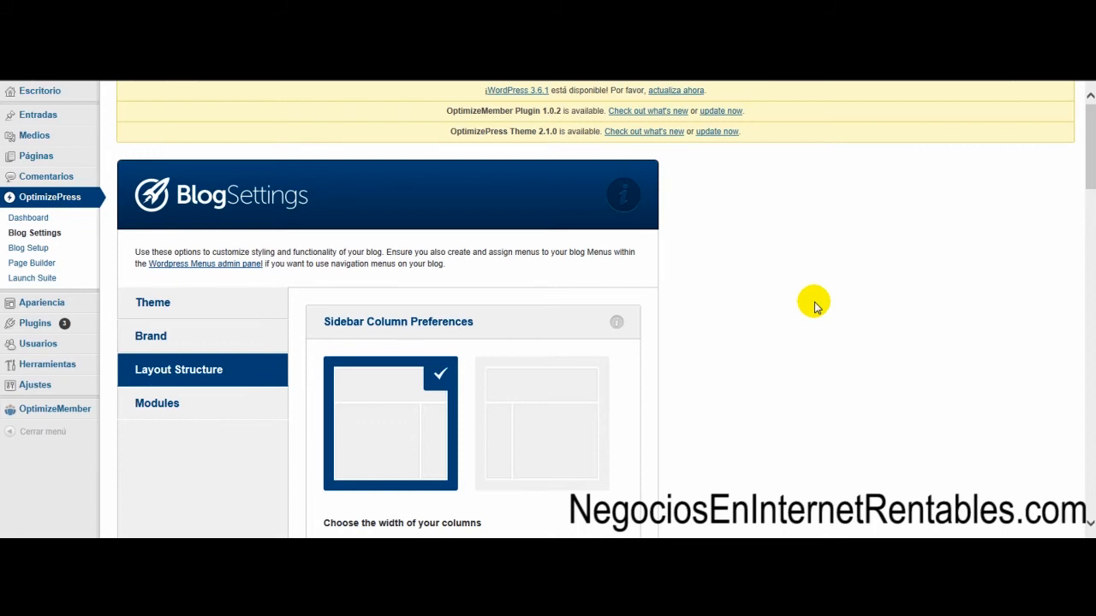
Switch to the OptimizePress site, start a new page in the Page Builder and select the Use a Content Template preset
{"action": "scroll", "coordinate": [813, 304], "scroll_direction": "down", "scroll_amount": 4}
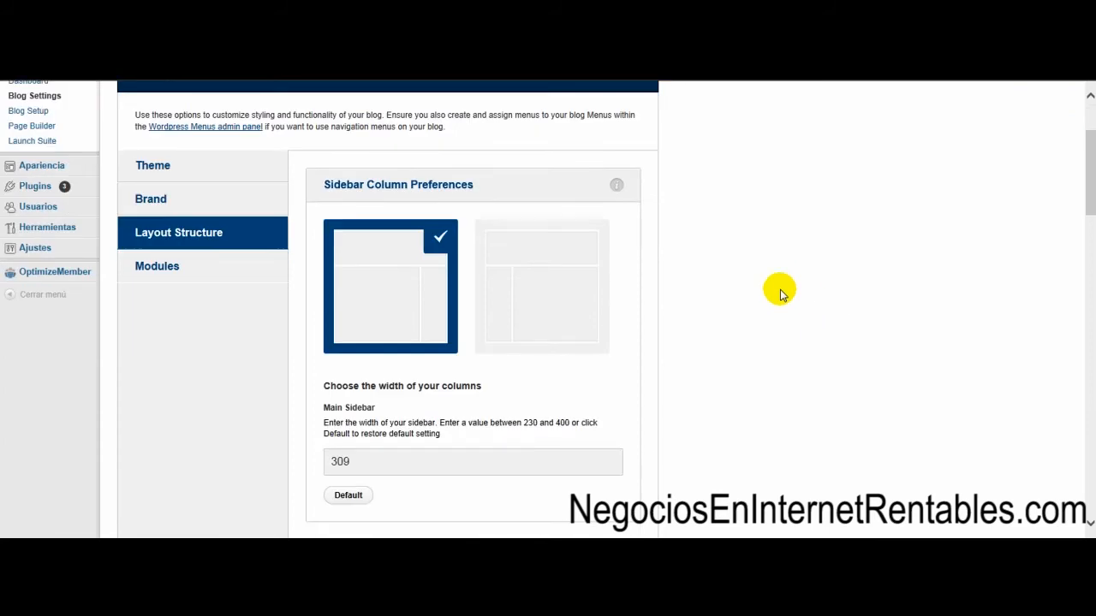
{"action": "scroll", "coordinate": [778, 288], "scroll_direction": "up", "scroll_amount": 3}
{"action": "left_click", "coordinate": [41, 195]}
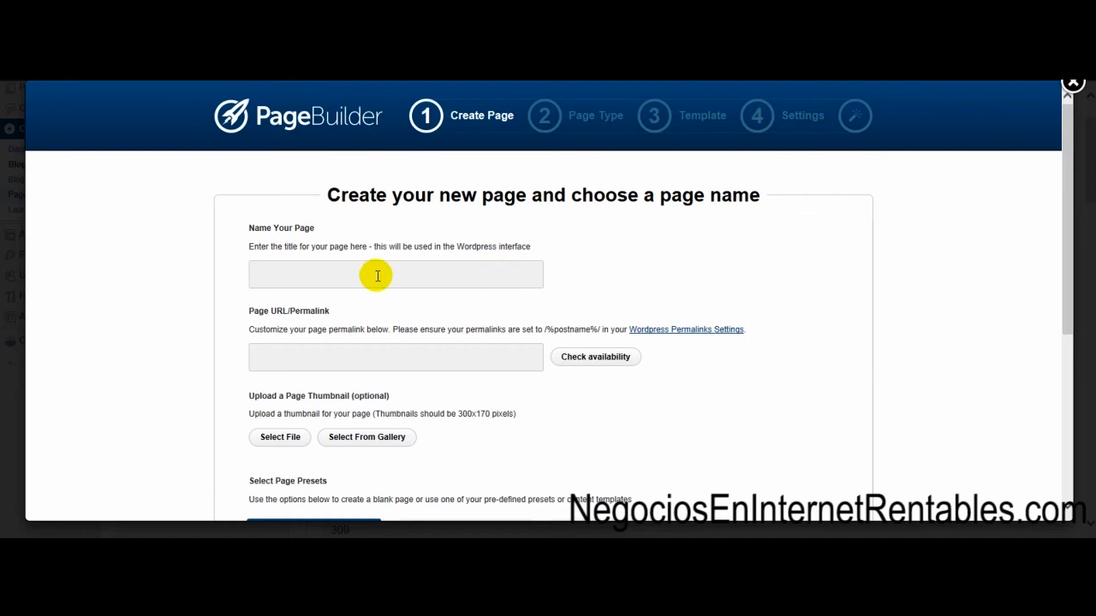
{"action": "scroll", "coordinate": [511, 306], "scroll_direction": "down", "scroll_amount": 5}
{"action": "left_click", "coordinate": [481, 273]}
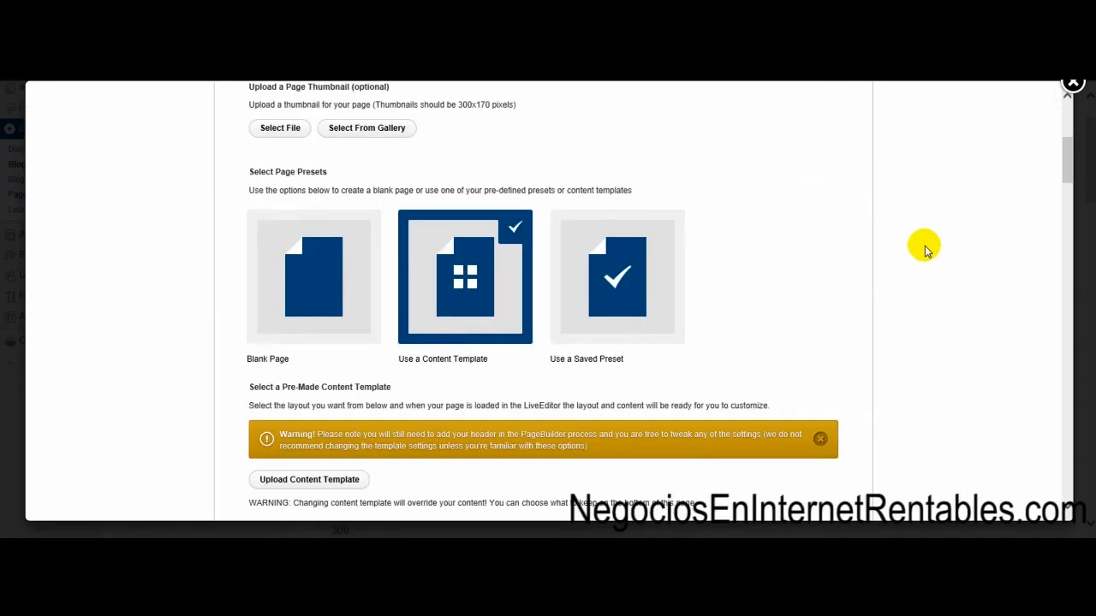
Choose the Membership Home Page Clean Style template among the membership pages
{"action": "scroll", "coordinate": [924, 248], "scroll_direction": "down", "scroll_amount": 7}
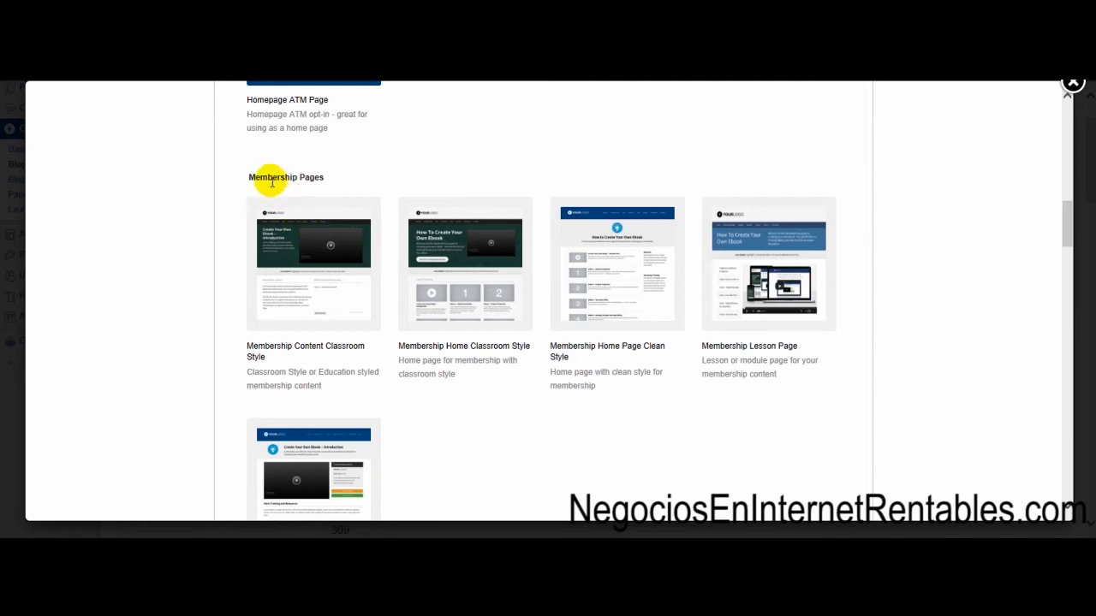
{"action": "left_click_drag", "start_coordinate": [244, 178], "coordinate": [328, 180]}
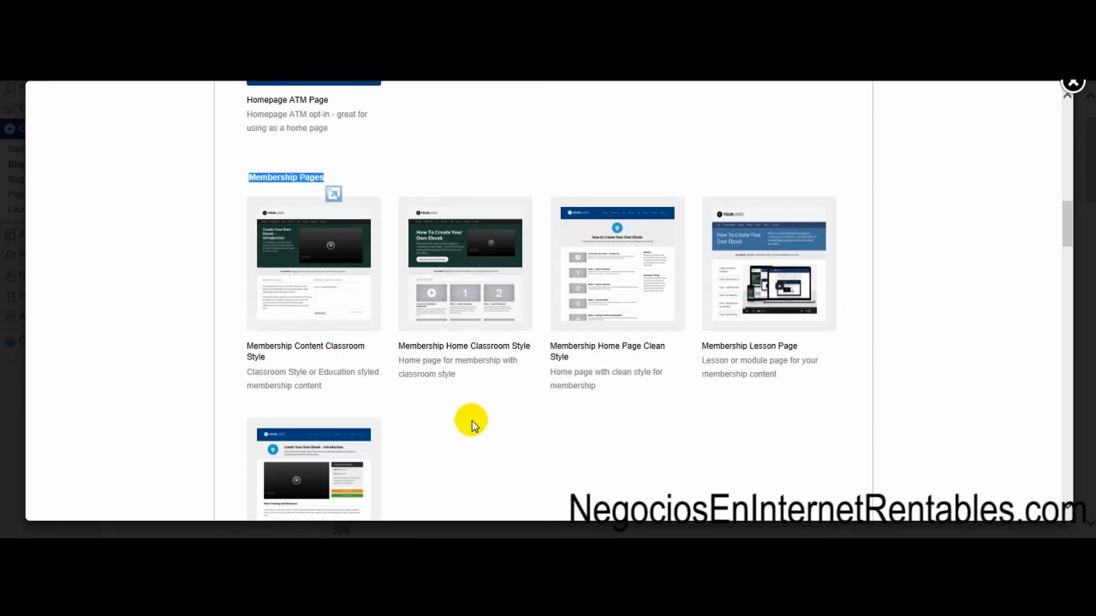
{"action": "left_click", "coordinate": [628, 301]}
Browse the remaining content templates, including the landing, download, sales and webinar pages
{"action": "scroll", "coordinate": [619, 445], "scroll_direction": "down", "scroll_amount": 20}
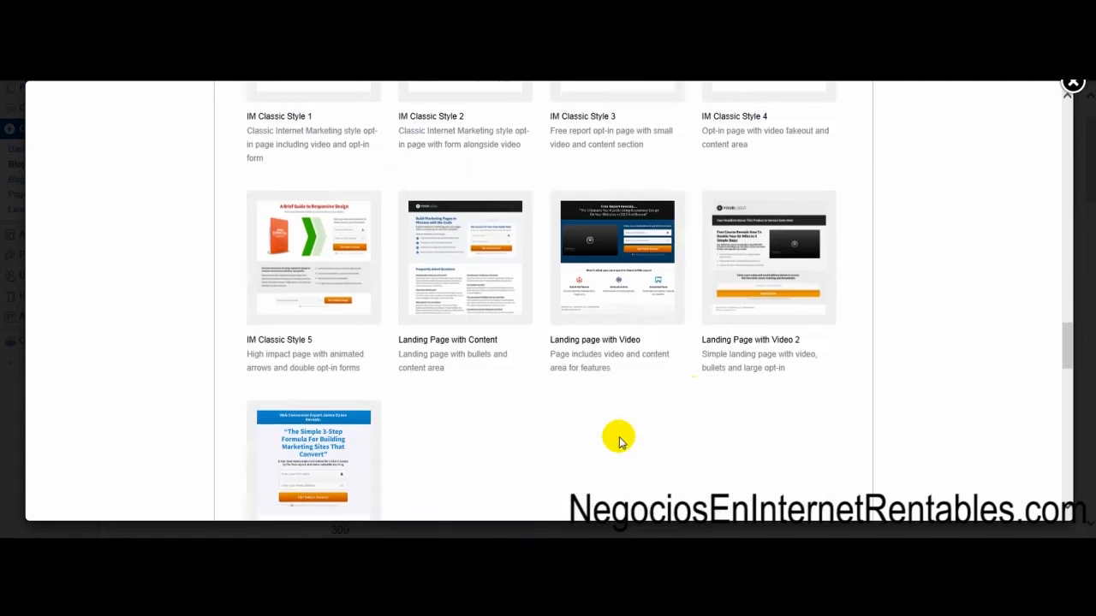
{"action": "scroll", "coordinate": [753, 471], "scroll_direction": "down", "scroll_amount": 5}
{"action": "scroll", "coordinate": [777, 443], "scroll_direction": "up", "scroll_amount": 10}
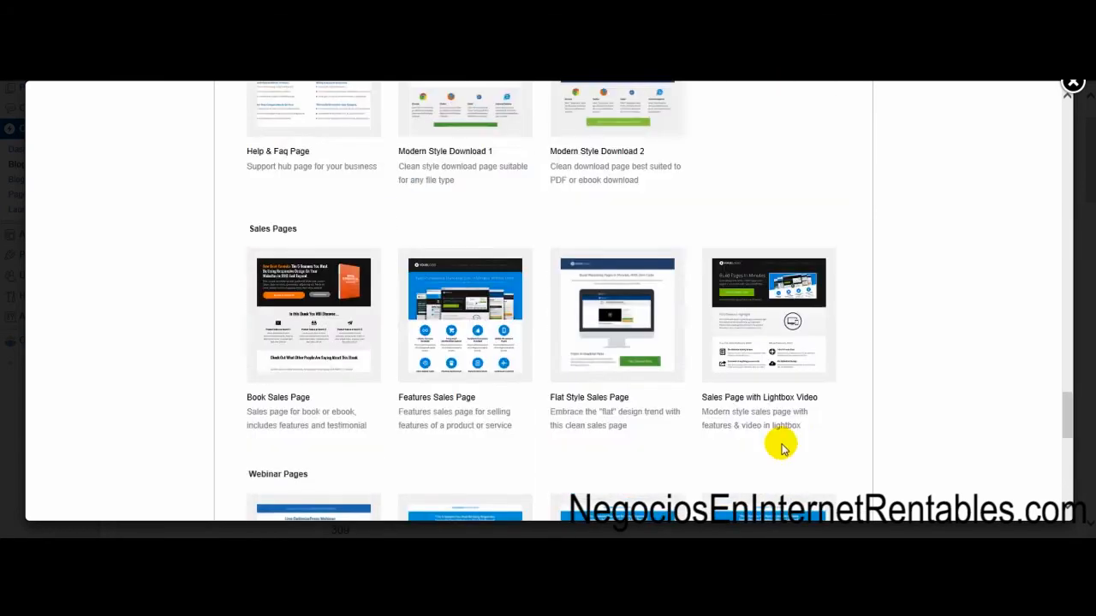
Name the new page PRUEBA 0 and review the content templates down to the end of the list
{"action": "scroll", "coordinate": [781, 449], "scroll_direction": "up", "scroll_amount": 15}
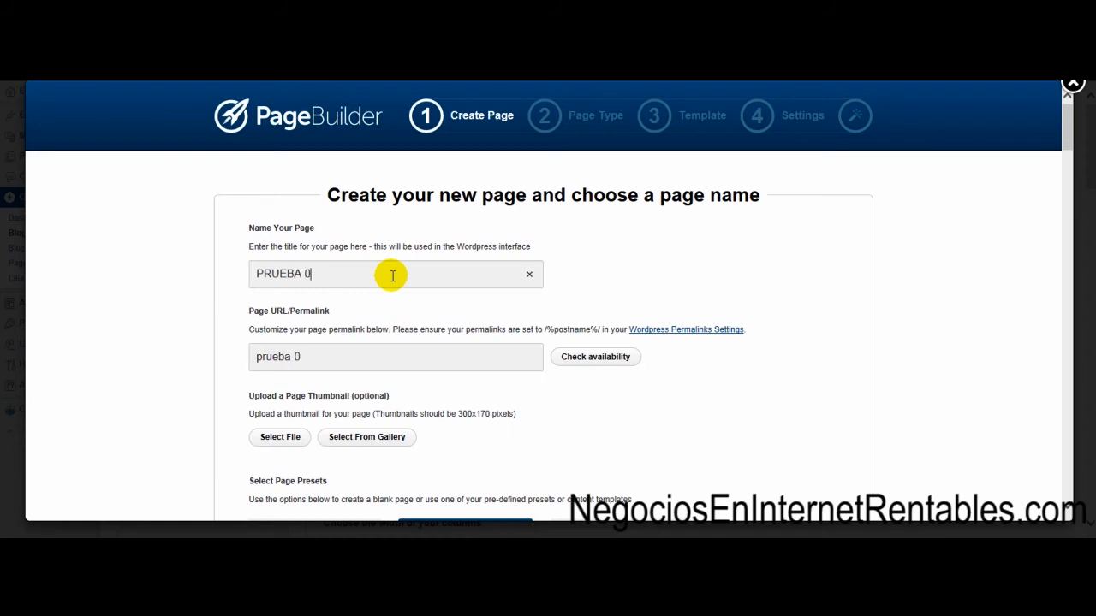
{"action": "scroll", "coordinate": [673, 348], "scroll_direction": "down", "scroll_amount": 18}
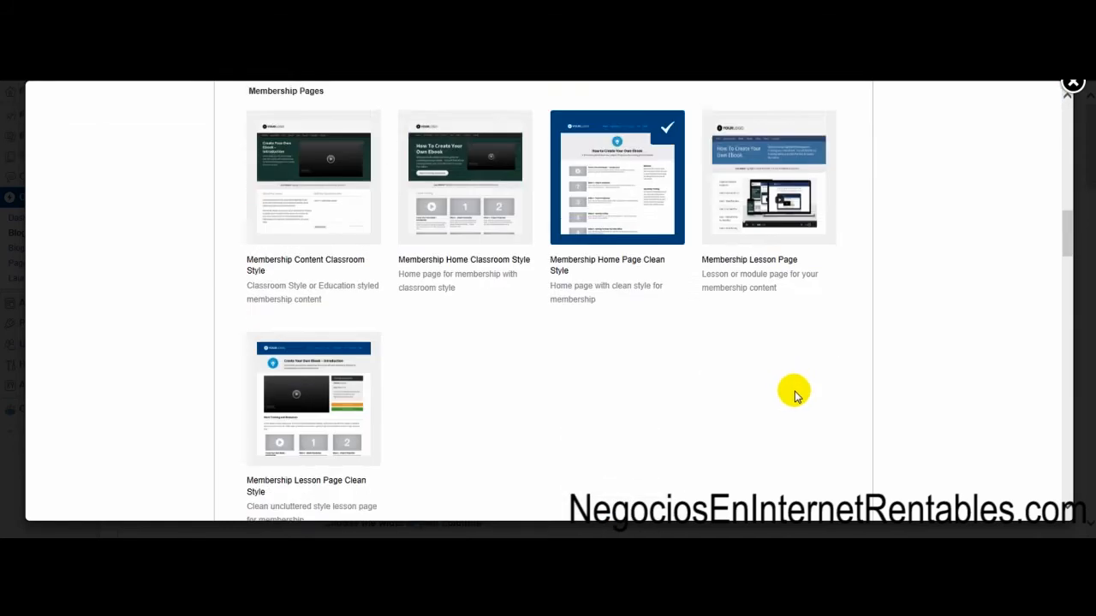
{"action": "scroll", "coordinate": [805, 469], "scroll_direction": "down", "scroll_amount": 5}
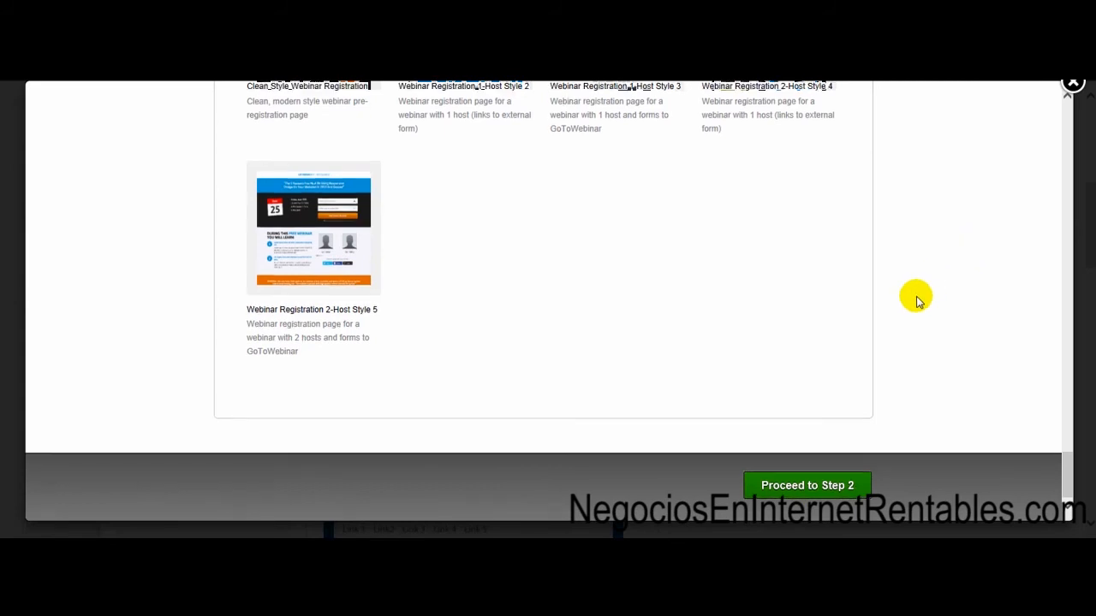
{"action": "scroll", "coordinate": [873, 325], "scroll_direction": "down", "scroll_amount": 3}
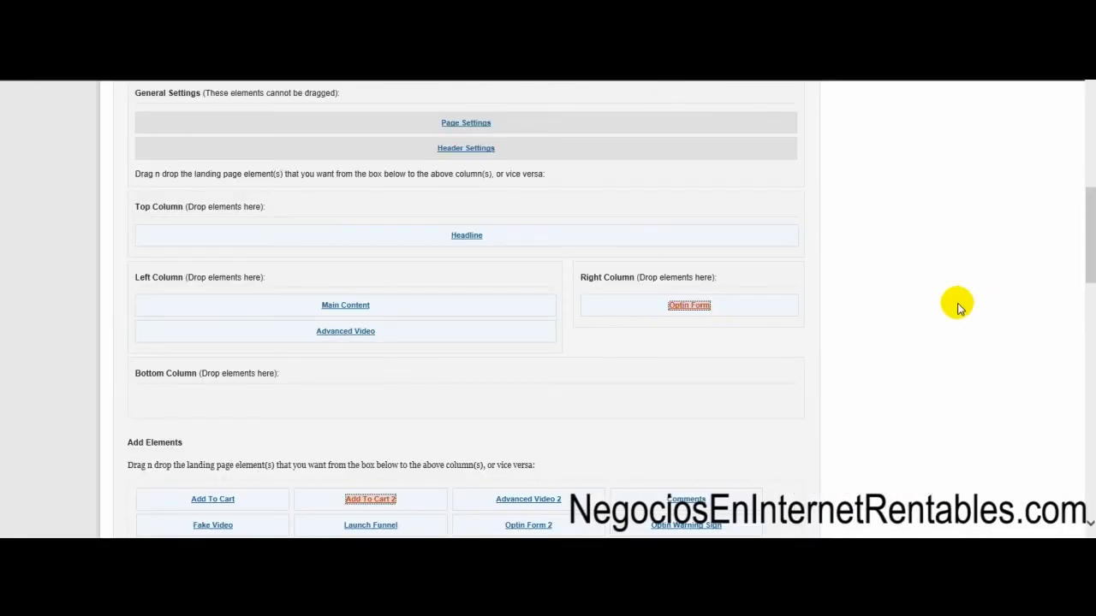
Return to the new Profits Theme page and review the membership options in its page template list
{"action": "scroll", "coordinate": [957, 308], "scroll_direction": "up", "scroll_amount": 2}
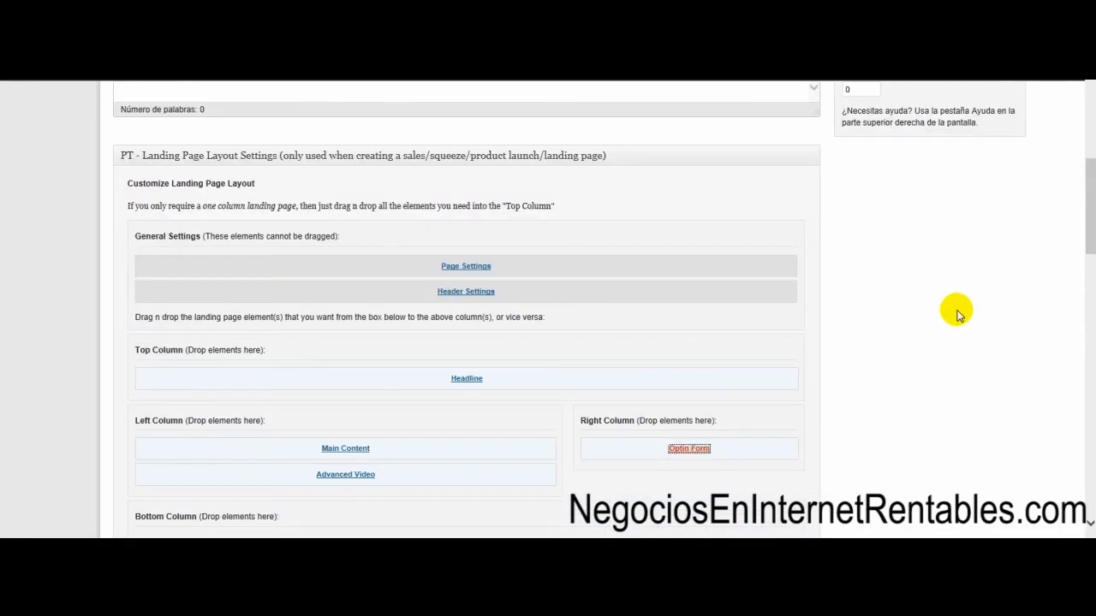
{"action": "scroll", "coordinate": [941, 360], "scroll_direction": "up", "scroll_amount": 3}
{"action": "scroll", "coordinate": [602, 266], "scroll_direction": "up", "scroll_amount": 2}
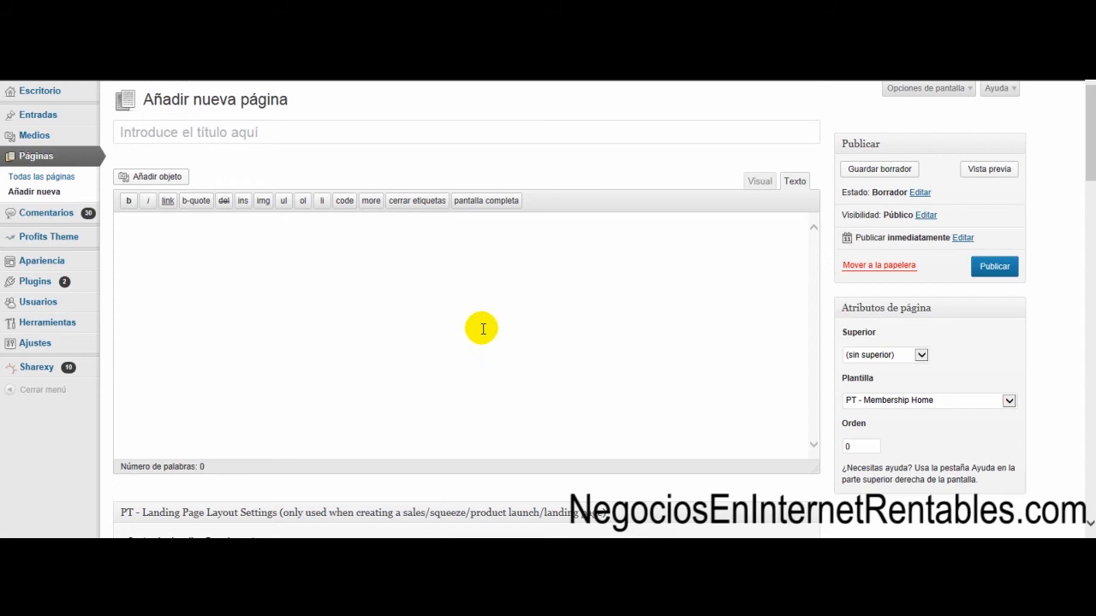
{"action": "scroll", "coordinate": [824, 340], "scroll_direction": "down", "scroll_amount": 2}
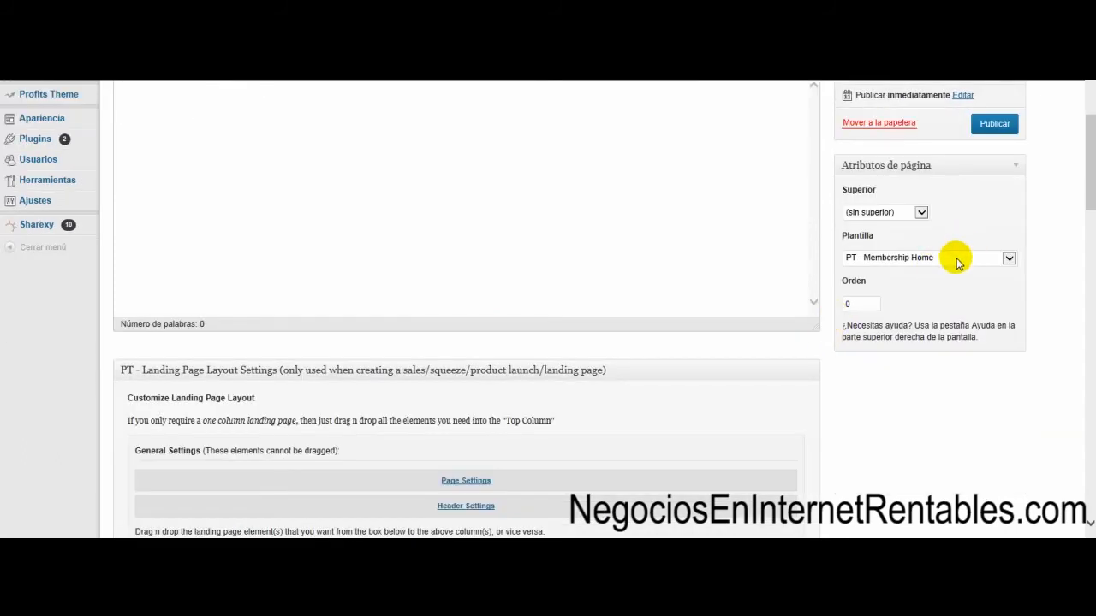
{"action": "left_click", "coordinate": [952, 258]}
{"action": "left_click", "coordinate": [931, 257]}
{"action": "left_click", "coordinate": [930, 254]}
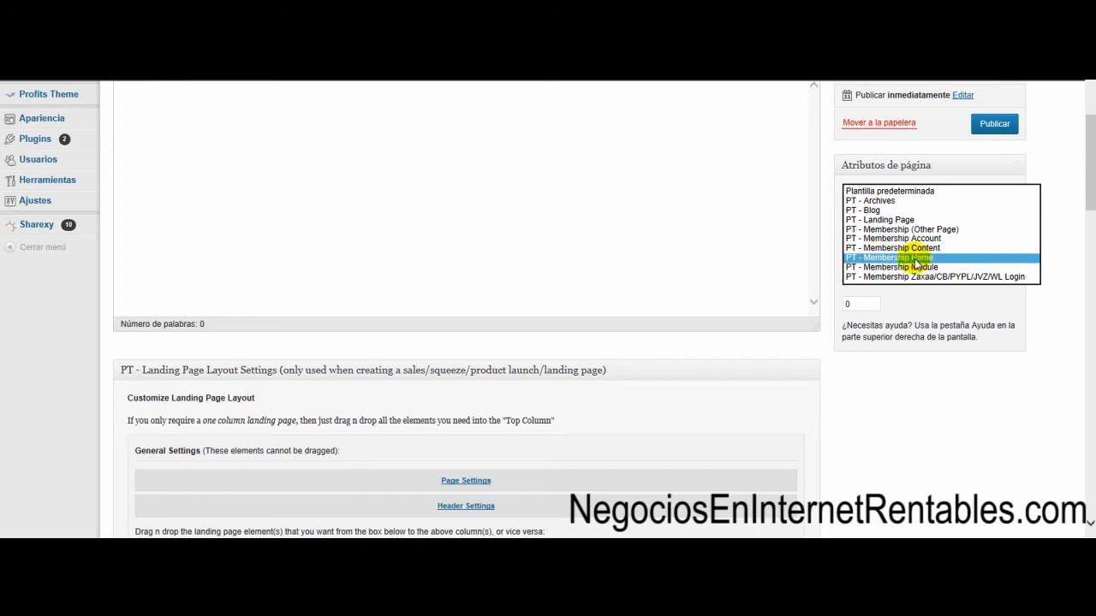
{"action": "left_click", "coordinate": [759, 267]}
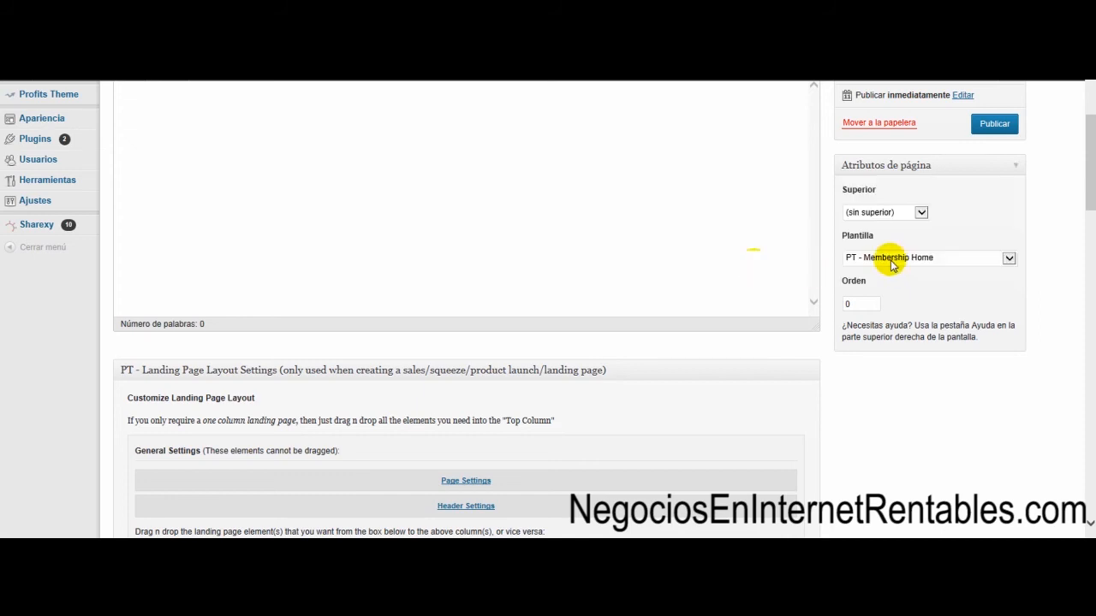
{"action": "left_click", "coordinate": [899, 262]}
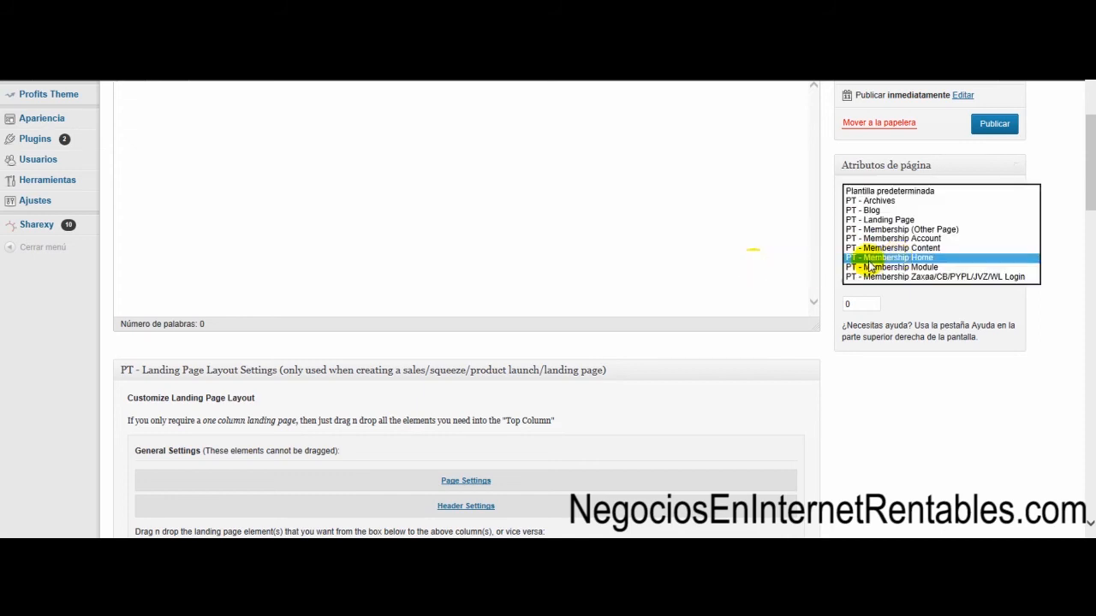
{"action": "left_click", "coordinate": [762, 259]}
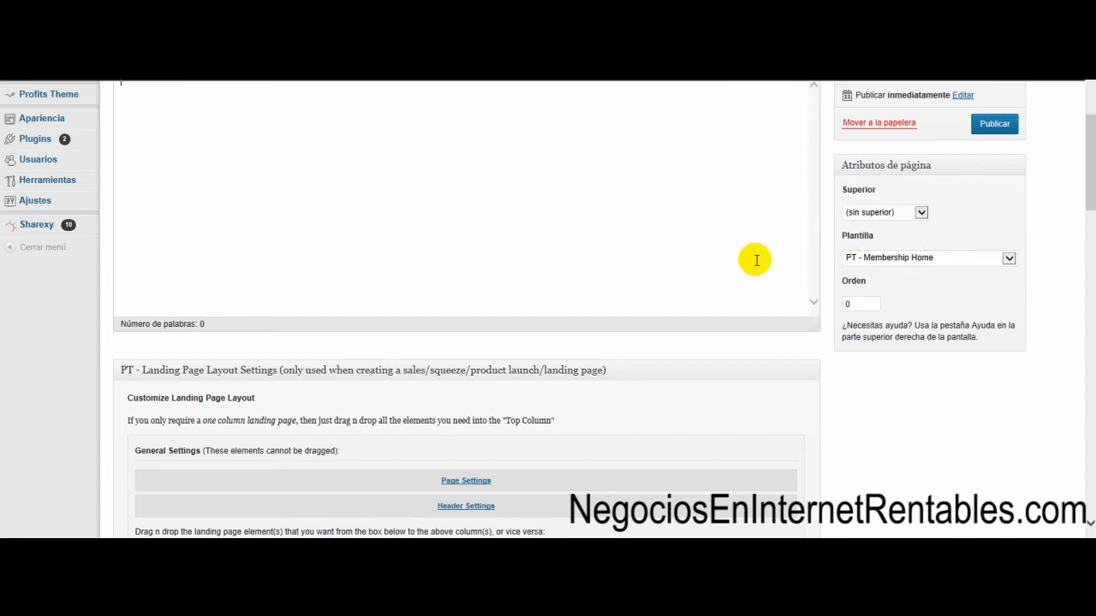
{"action": "left_click", "coordinate": [885, 263]}
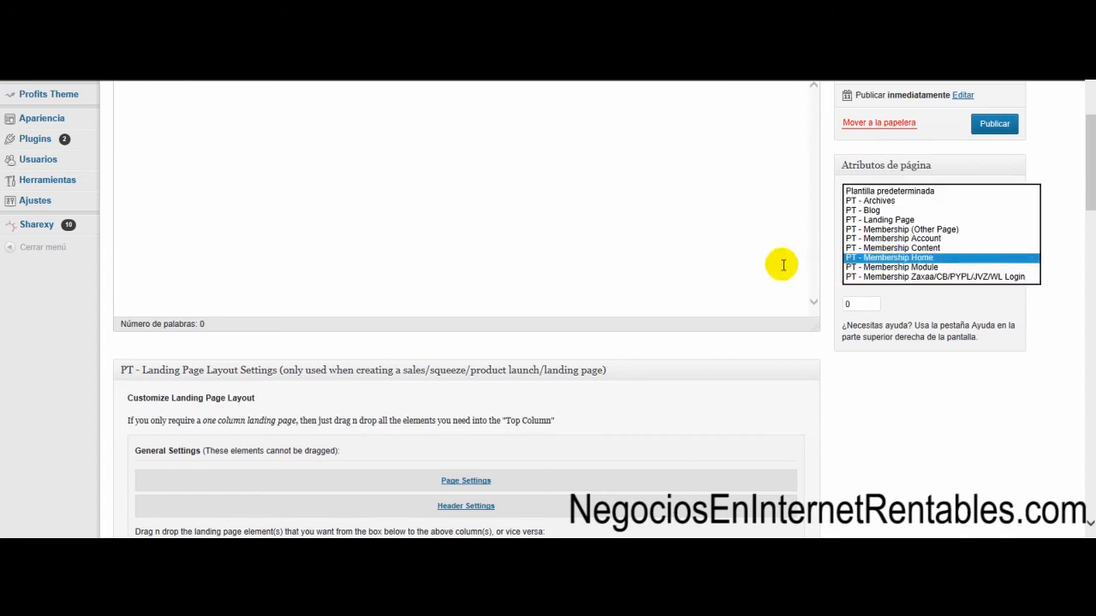
{"action": "left_click", "coordinate": [782, 266]}
{"action": "left_click", "coordinate": [880, 260]}
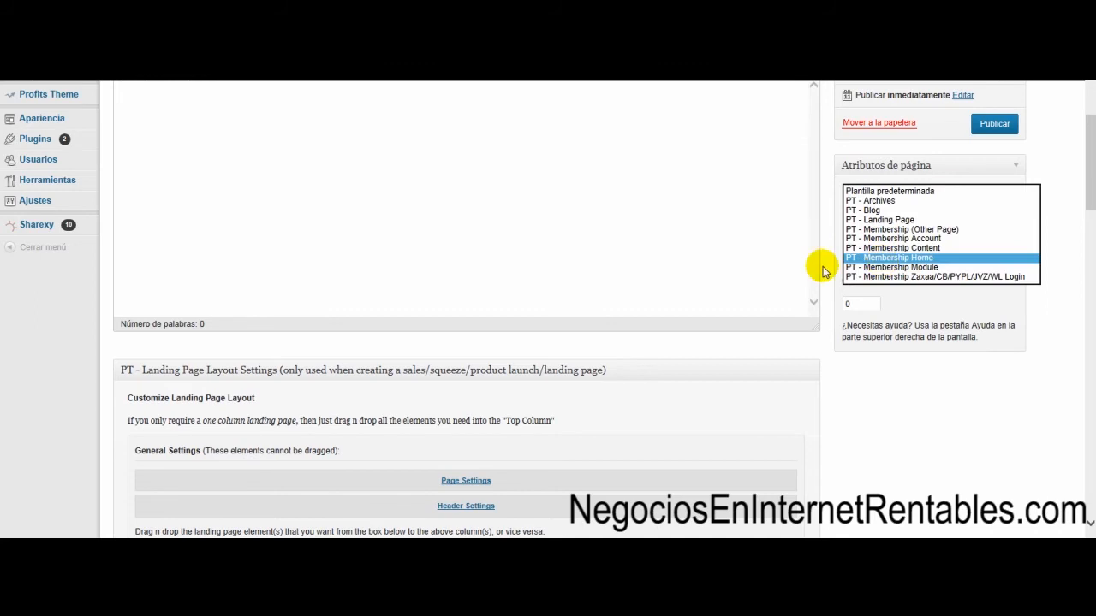
{"action": "left_click", "coordinate": [779, 270]}
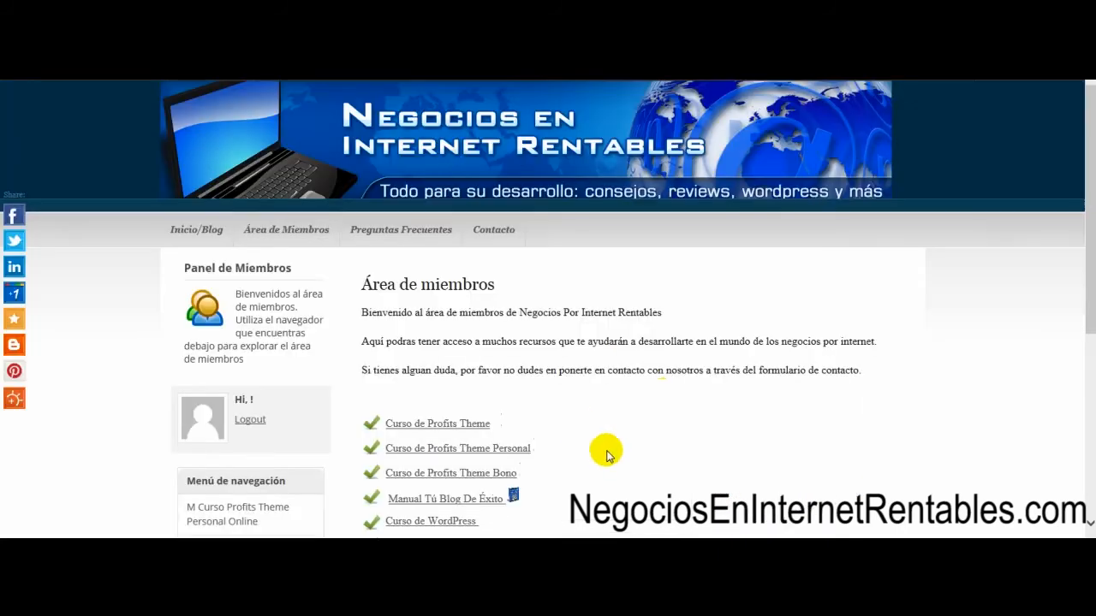
Switch to the Profits Theme members area home page and examine its header, course links and navigation menu
{"action": "scroll", "coordinate": [397, 355], "scroll_direction": "down", "scroll_amount": 1}
{"action": "scroll", "coordinate": [479, 274], "scroll_direction": "up", "scroll_amount": 1}
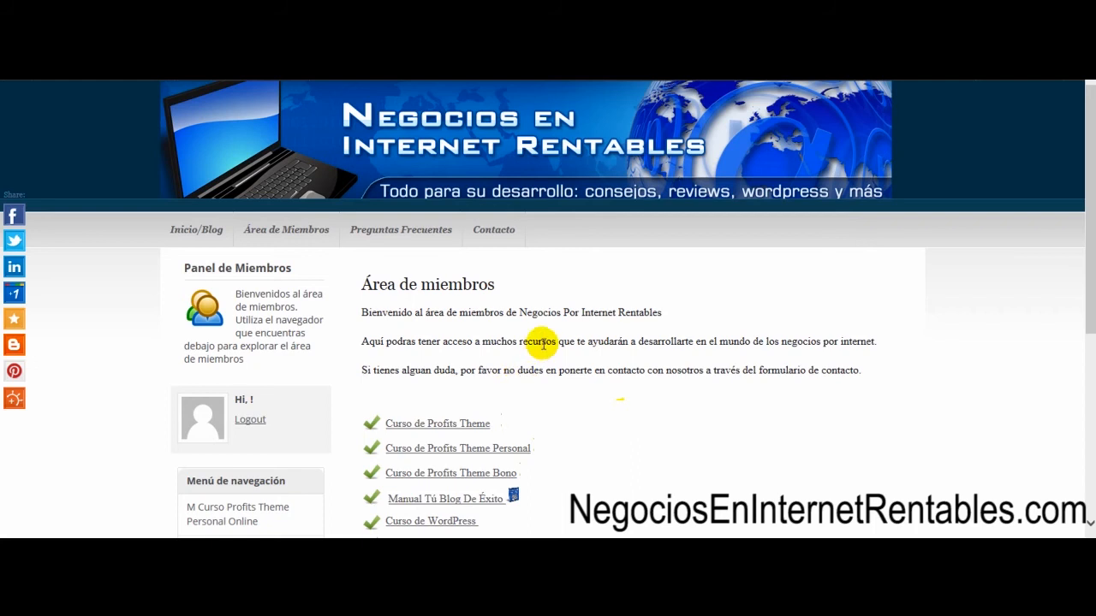
{"action": "scroll", "coordinate": [509, 328], "scroll_direction": "down", "scroll_amount": 3}
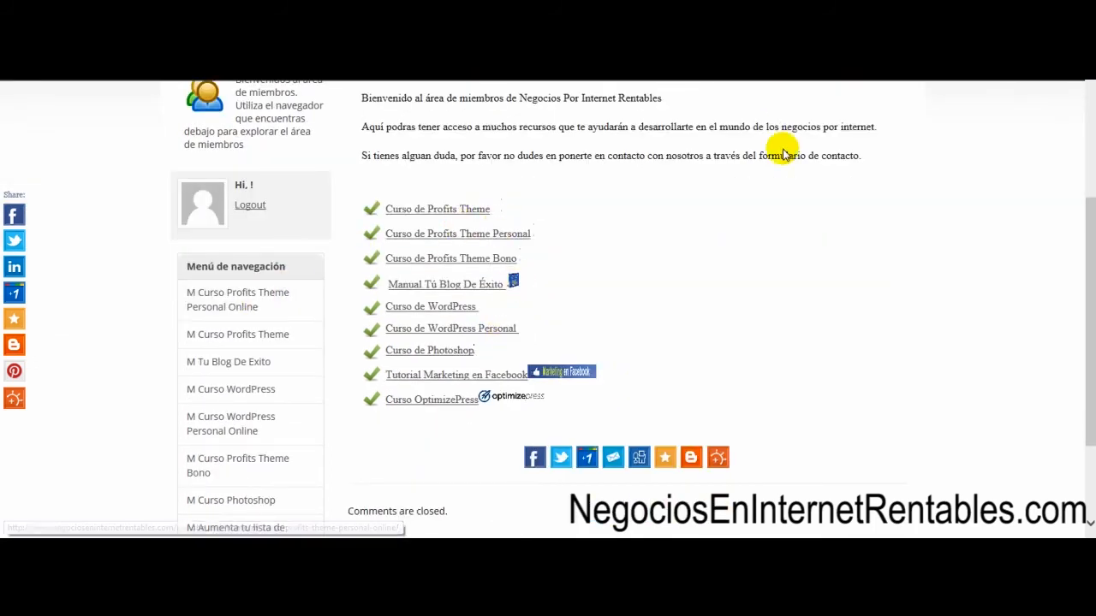
{"action": "scroll", "coordinate": [476, 284], "scroll_direction": "up", "scroll_amount": 3}
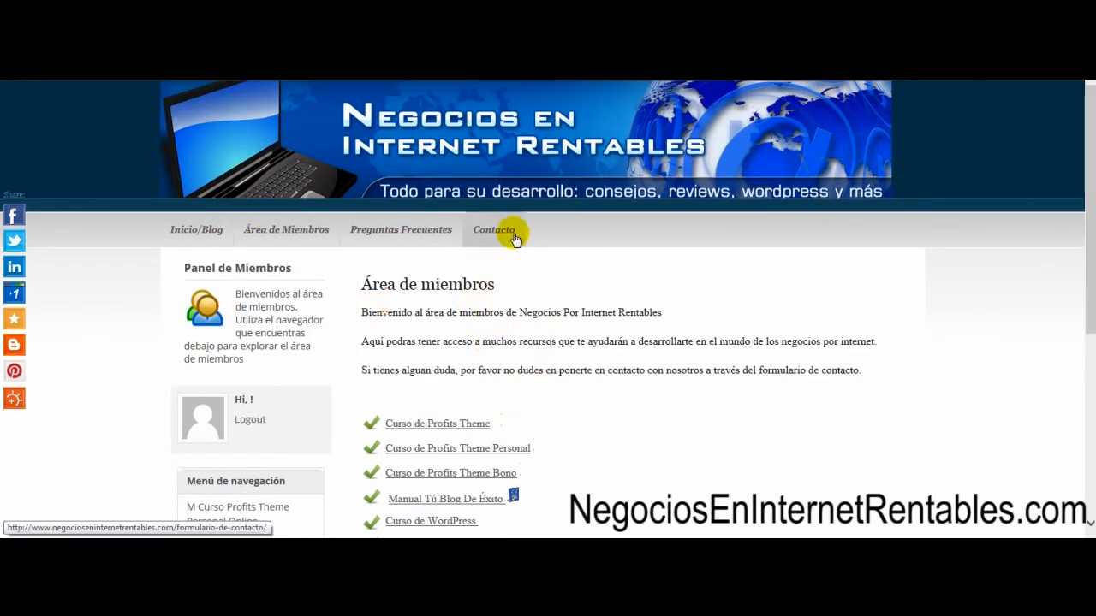
{"action": "scroll", "coordinate": [531, 291], "scroll_direction": "down", "scroll_amount": 1}
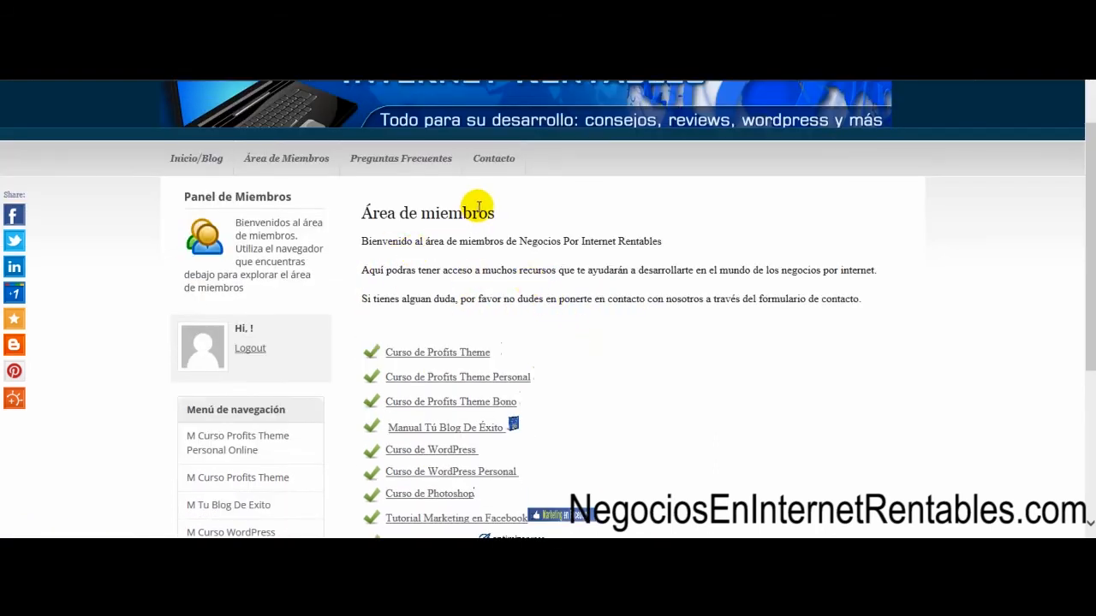
{"action": "scroll", "coordinate": [465, 207], "scroll_direction": "down", "scroll_amount": 2}
{"action": "scroll", "coordinate": [617, 229], "scroll_direction": "down", "scroll_amount": 2}
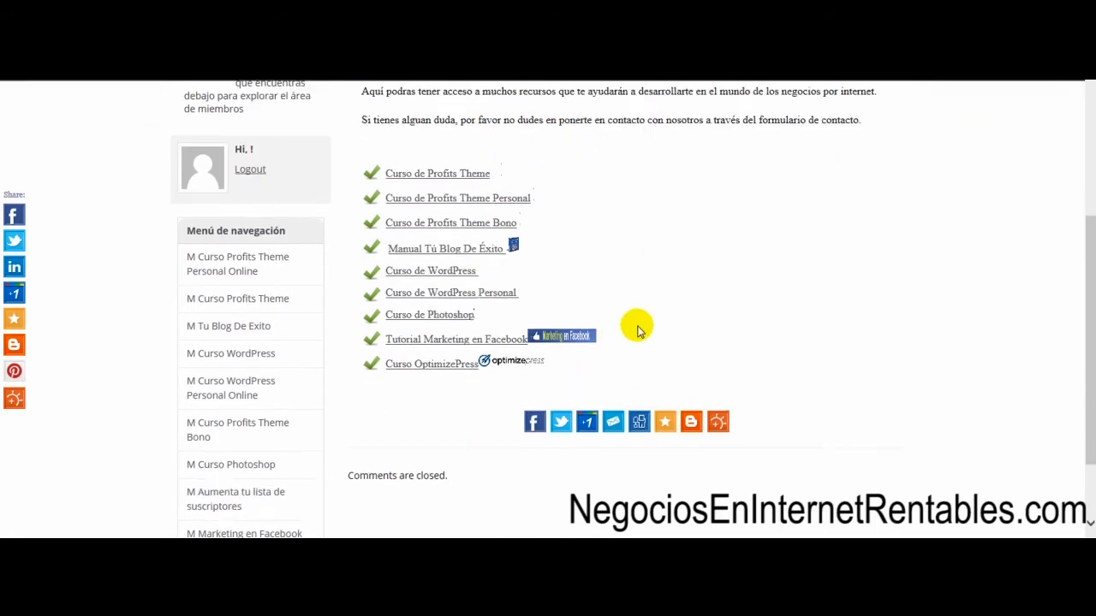
{"action": "scroll", "coordinate": [661, 278], "scroll_direction": "up", "scroll_amount": 3}
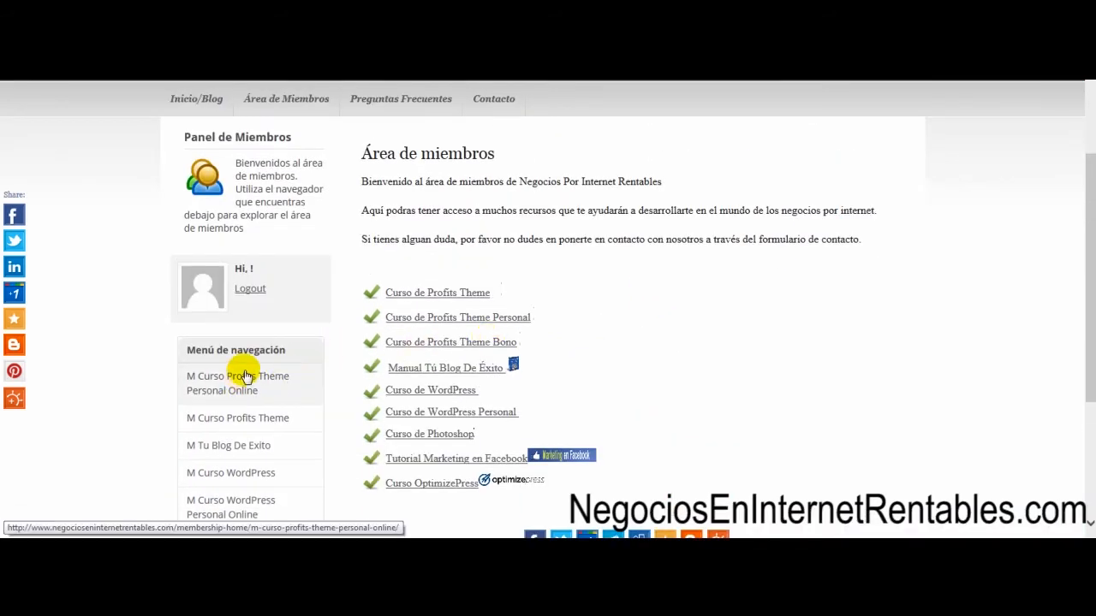
Open the M Curso Profits Theme module page and look through its course contents and module folder list
{"action": "scroll", "coordinate": [239, 385], "scroll_direction": "down", "scroll_amount": 1}
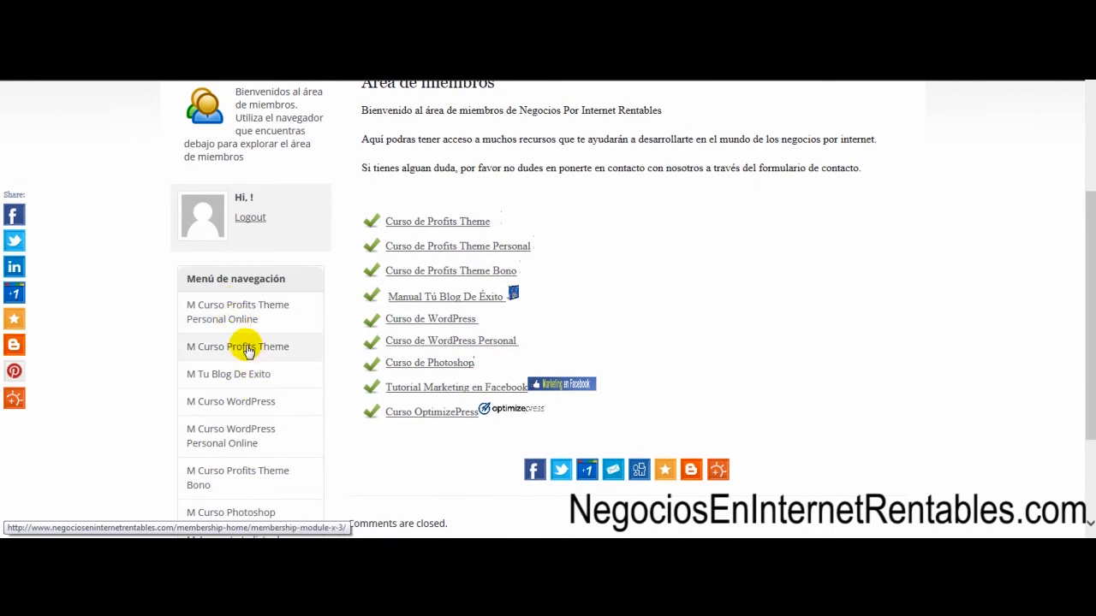
{"action": "scroll", "coordinate": [606, 324], "scroll_direction": "down", "scroll_amount": 6}
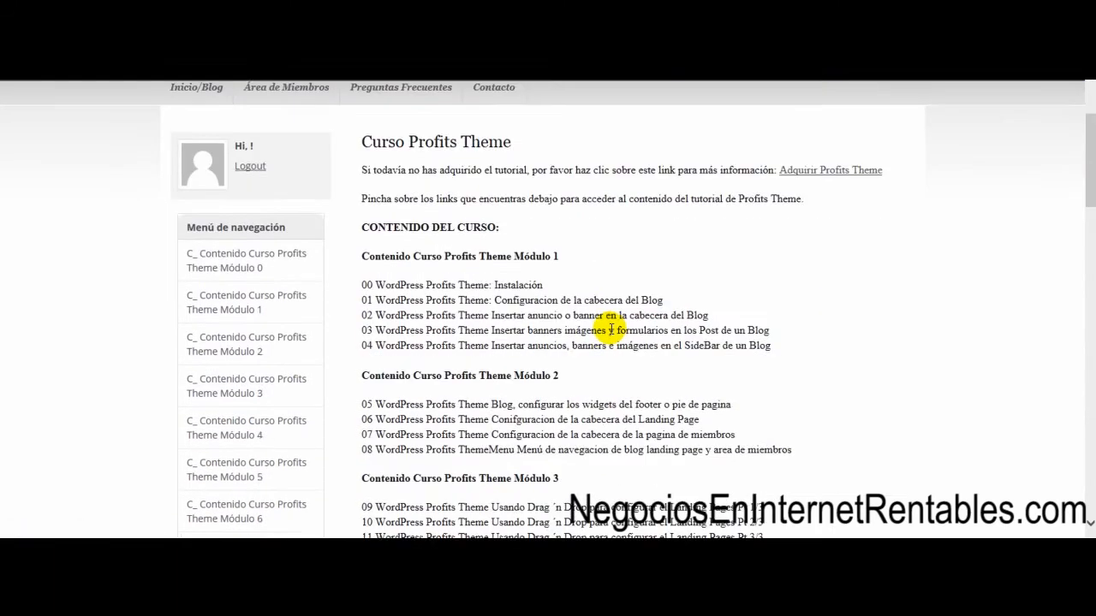
{"action": "scroll", "coordinate": [467, 359], "scroll_direction": "up", "scroll_amount": 3}
{"action": "scroll", "coordinate": [392, 122], "scroll_direction": "down", "scroll_amount": 6}
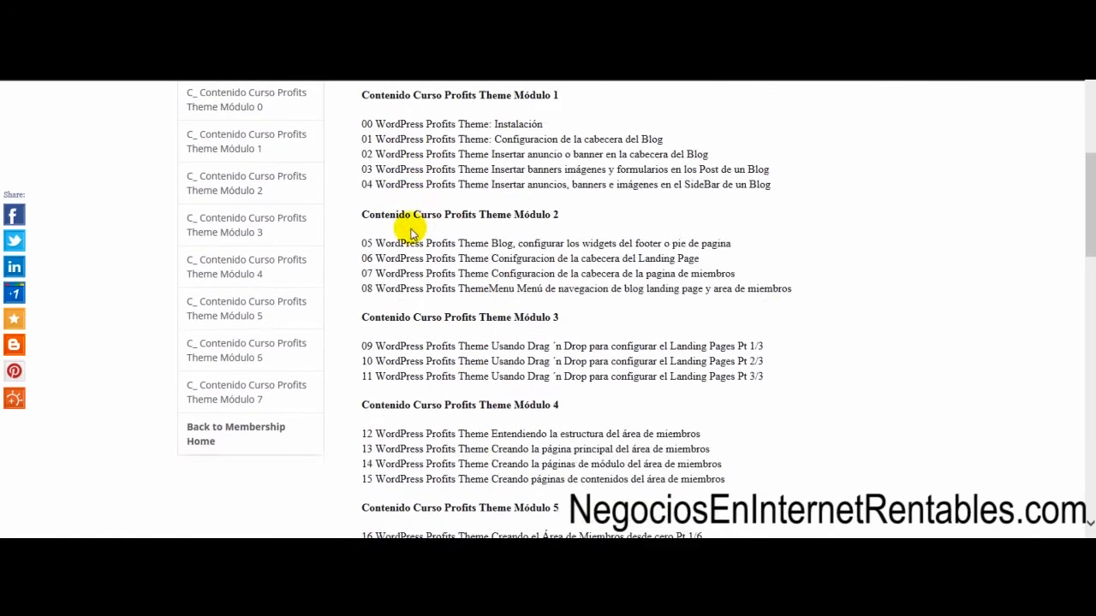
{"action": "scroll", "coordinate": [502, 247], "scroll_direction": "down", "scroll_amount": 8}
{"action": "scroll", "coordinate": [728, 379], "scroll_direction": "up", "scroll_amount": 3}
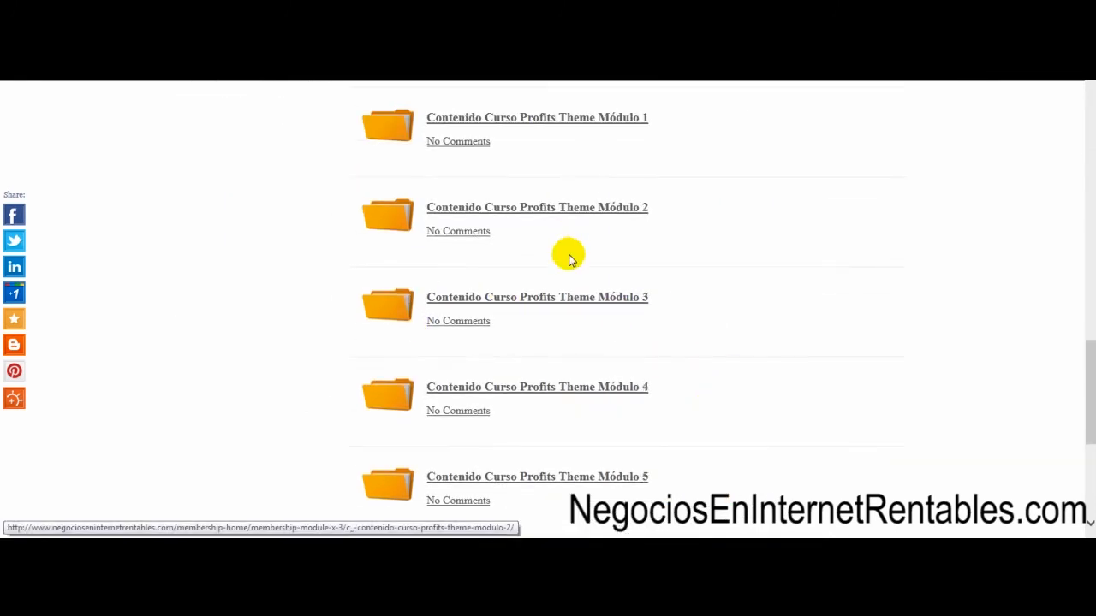
{"action": "scroll", "coordinate": [737, 314], "scroll_direction": "up", "scroll_amount": 2}
{"action": "scroll", "coordinate": [736, 315], "scroll_direction": "up", "scroll_amount": 1}
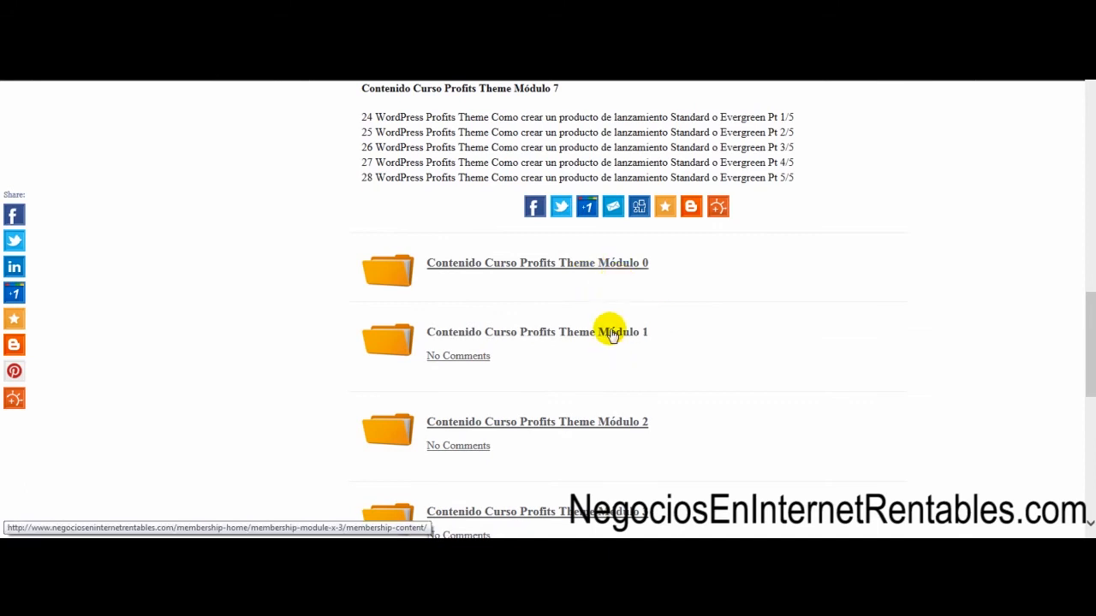
Open Contenido Curso Profits Theme Módulo 1 and examine its lesson videos and text
{"action": "scroll", "coordinate": [608, 328], "scroll_direction": "down", "scroll_amount": 1}
{"action": "scroll", "coordinate": [618, 346], "scroll_direction": "down", "scroll_amount": 2}
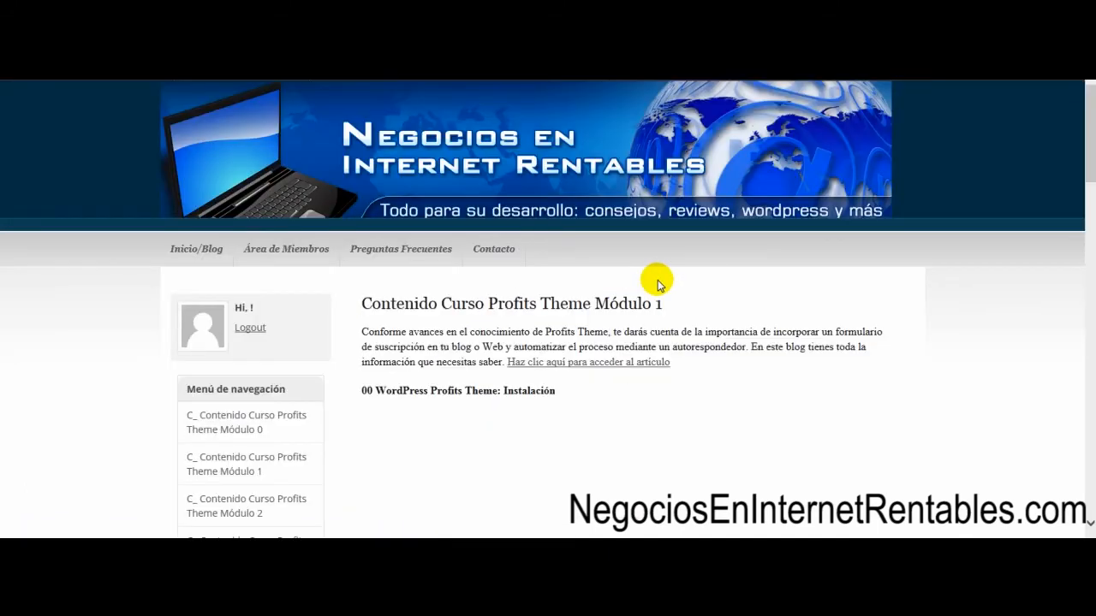
{"action": "scroll", "coordinate": [711, 354], "scroll_direction": "down", "scroll_amount": 3}
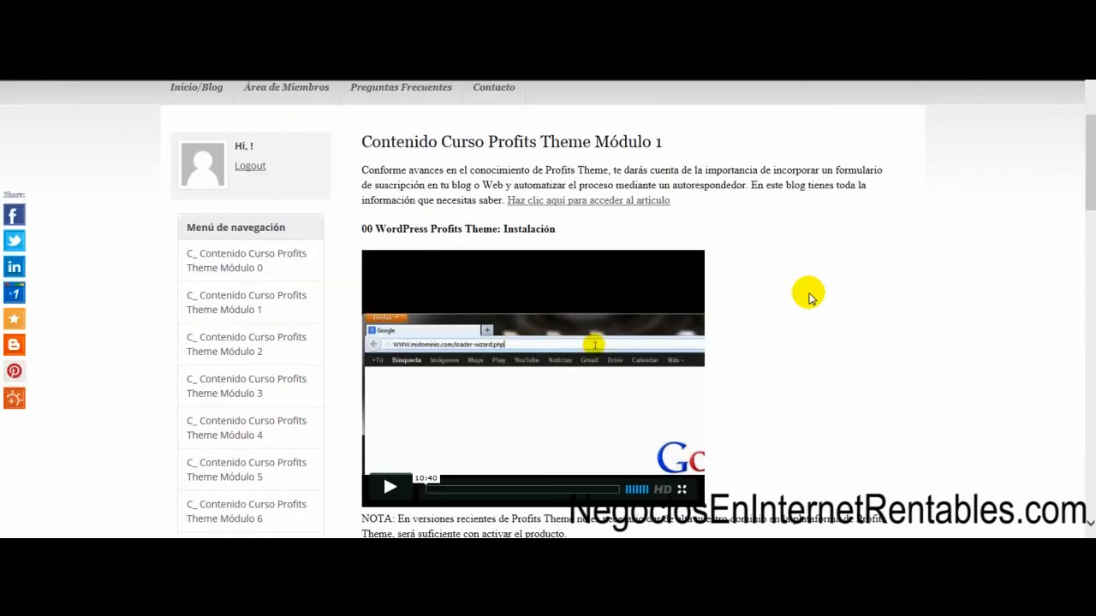
{"action": "scroll", "coordinate": [807, 299], "scroll_direction": "down", "scroll_amount": 5}
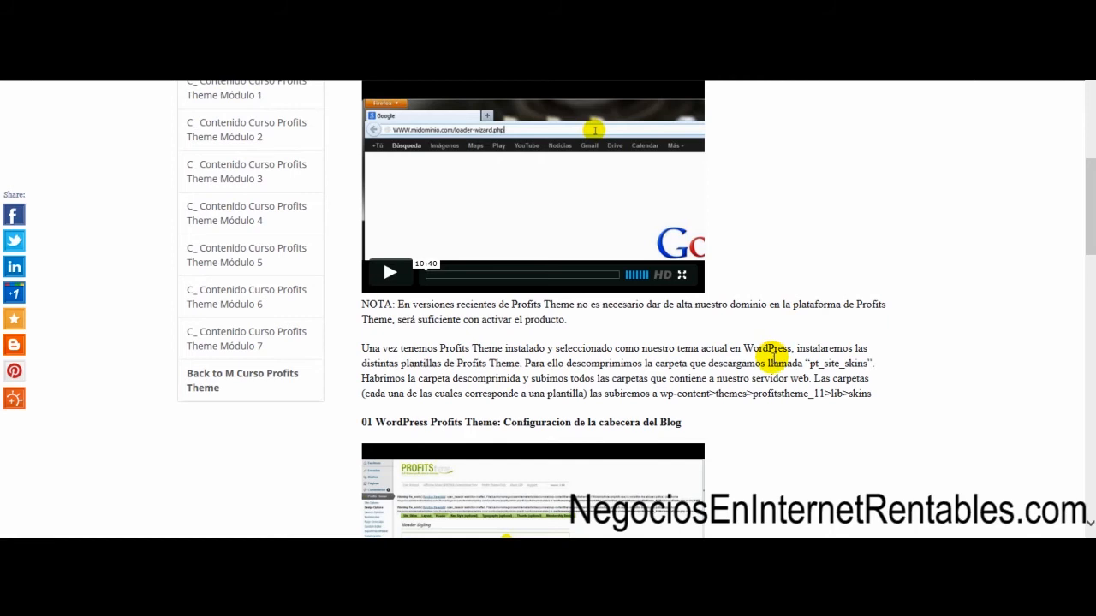
{"action": "scroll", "coordinate": [772, 359], "scroll_direction": "up", "scroll_amount": 3}
{"action": "scroll", "coordinate": [772, 360], "scroll_direction": "up", "scroll_amount": 2}
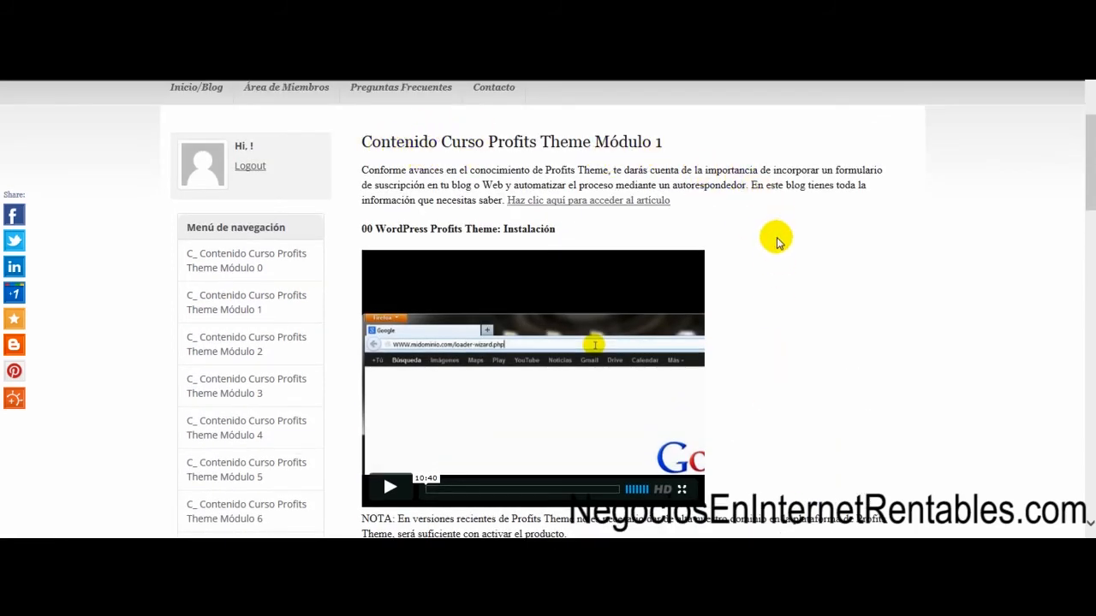
{"action": "scroll", "coordinate": [770, 257], "scroll_direction": "up", "scroll_amount": 3}
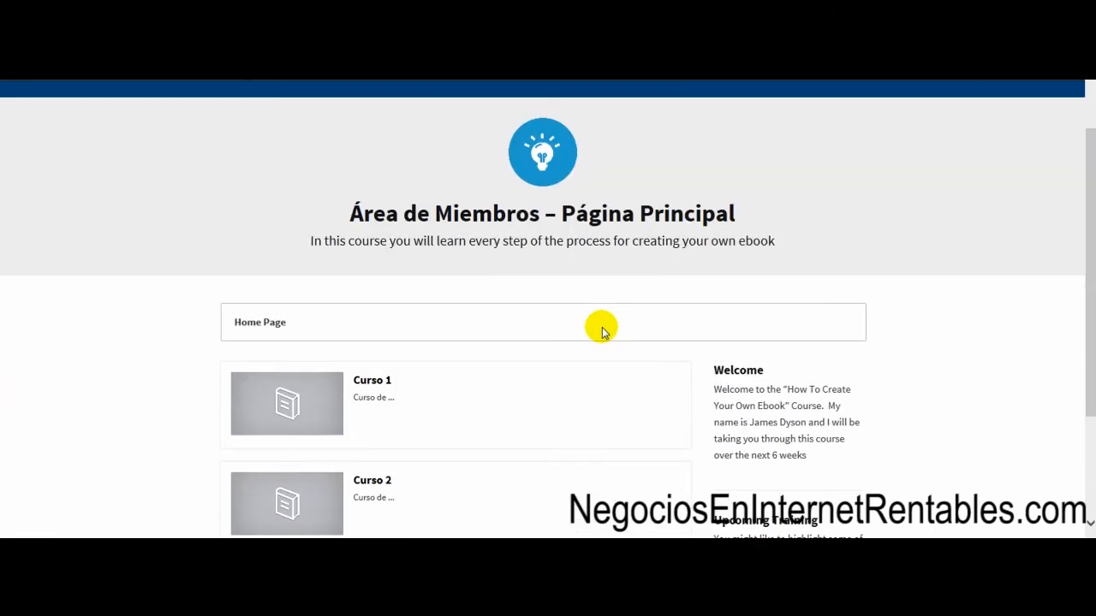
Switch to the OptimizePress members area home page, Área de Miembros – Página Principal, and examine its layout
{"action": "scroll", "coordinate": [602, 330], "scroll_direction": "down", "scroll_amount": 2}
{"action": "scroll", "coordinate": [601, 329], "scroll_direction": "up", "scroll_amount": 3}
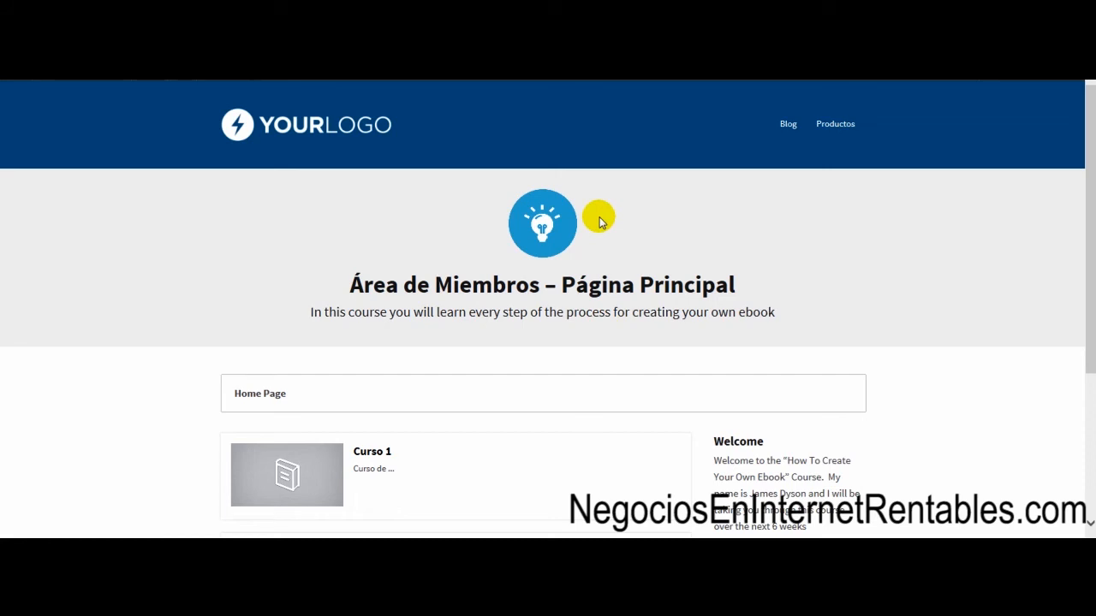
{"action": "mouse_move", "coordinate": [595, 284]}
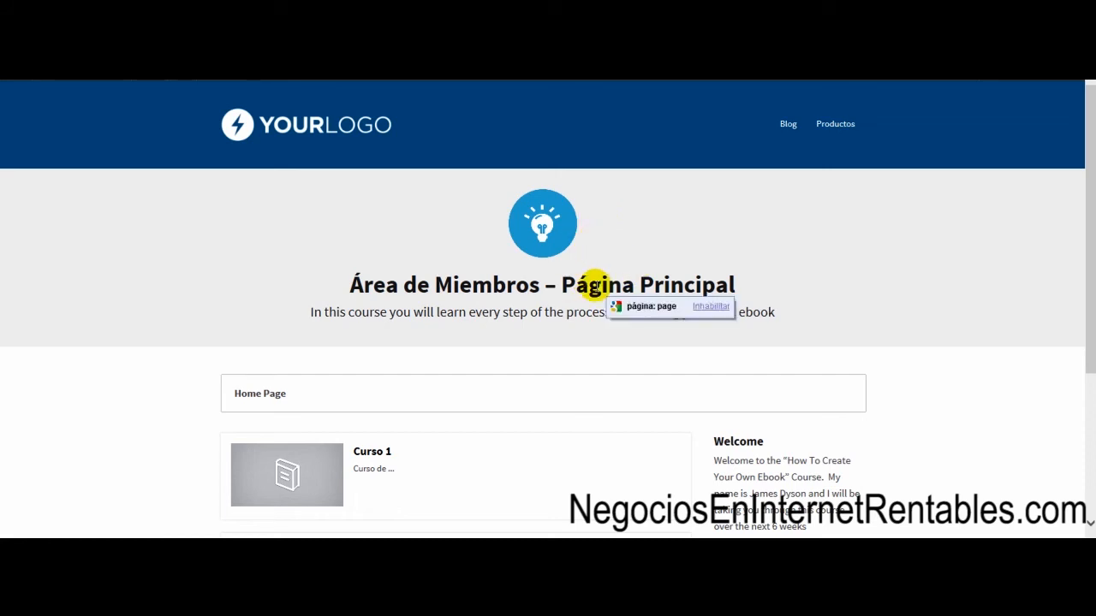
{"action": "scroll", "coordinate": [595, 284], "scroll_direction": "down", "scroll_amount": 2}
{"action": "scroll", "coordinate": [587, 282], "scroll_direction": "up", "scroll_amount": 2}
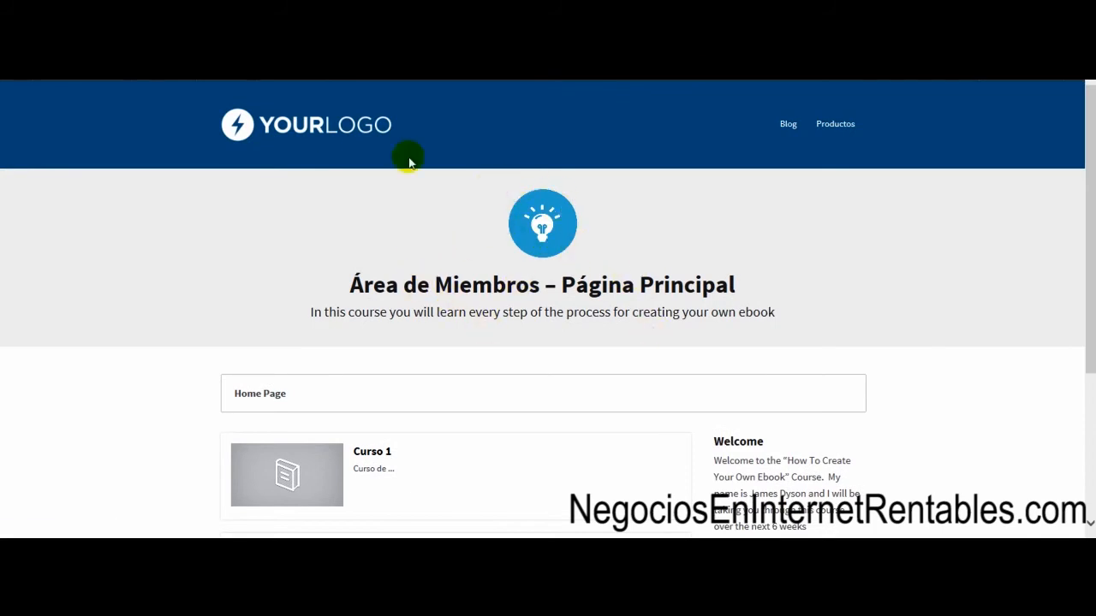
Open Curso 1 in the OptimizePress members area and examine its lesson entries, Welcome text and Upcoming Training section
{"action": "scroll", "coordinate": [504, 317], "scroll_direction": "down", "scroll_amount": 2}
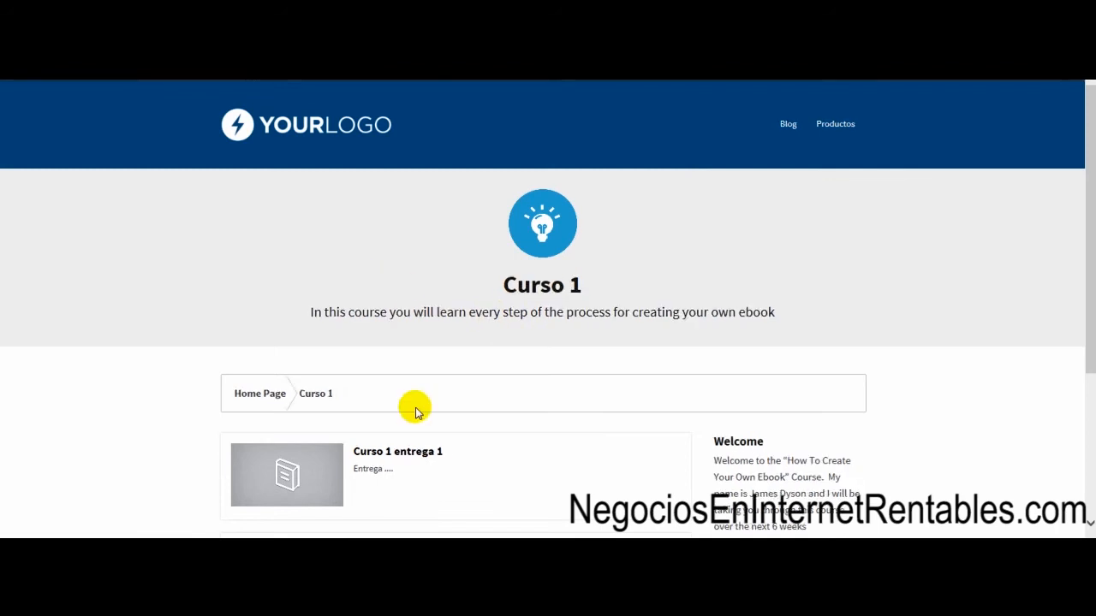
{"action": "scroll", "coordinate": [416, 408], "scroll_direction": "down", "scroll_amount": 2}
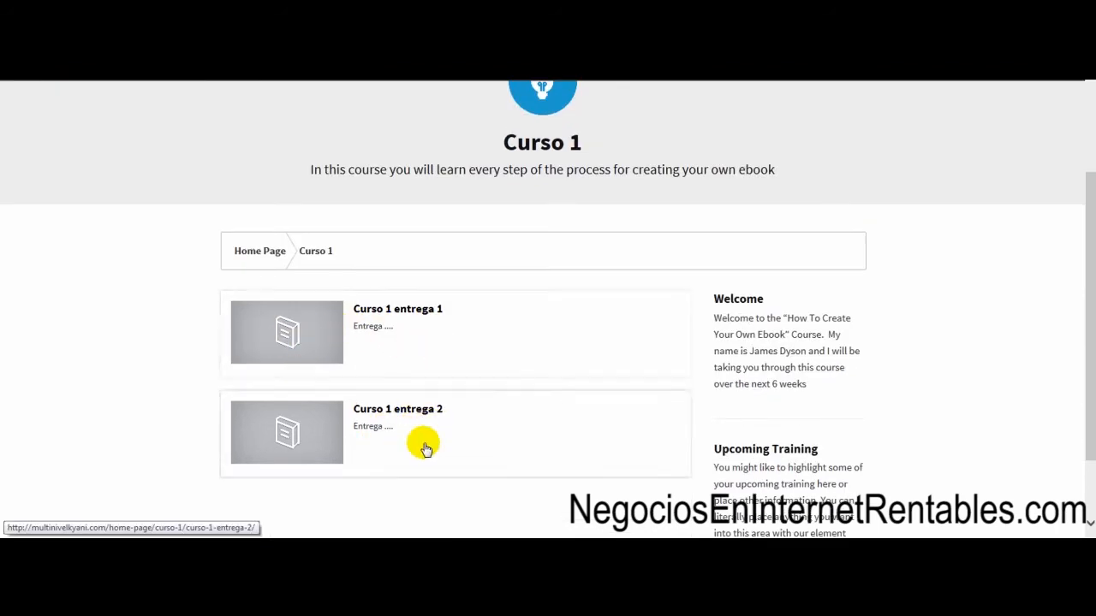
{"action": "scroll", "coordinate": [428, 364], "scroll_direction": "up", "scroll_amount": 2}
{"action": "scroll", "coordinate": [907, 402], "scroll_direction": "down", "scroll_amount": 1}
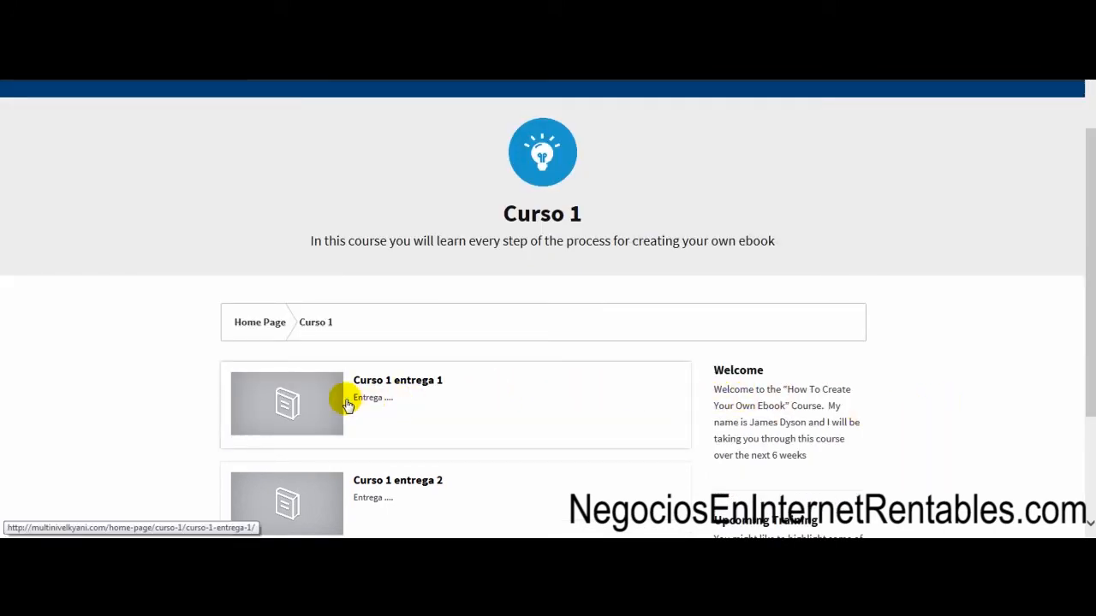
{"action": "mouse_move", "coordinate": [347, 404]}
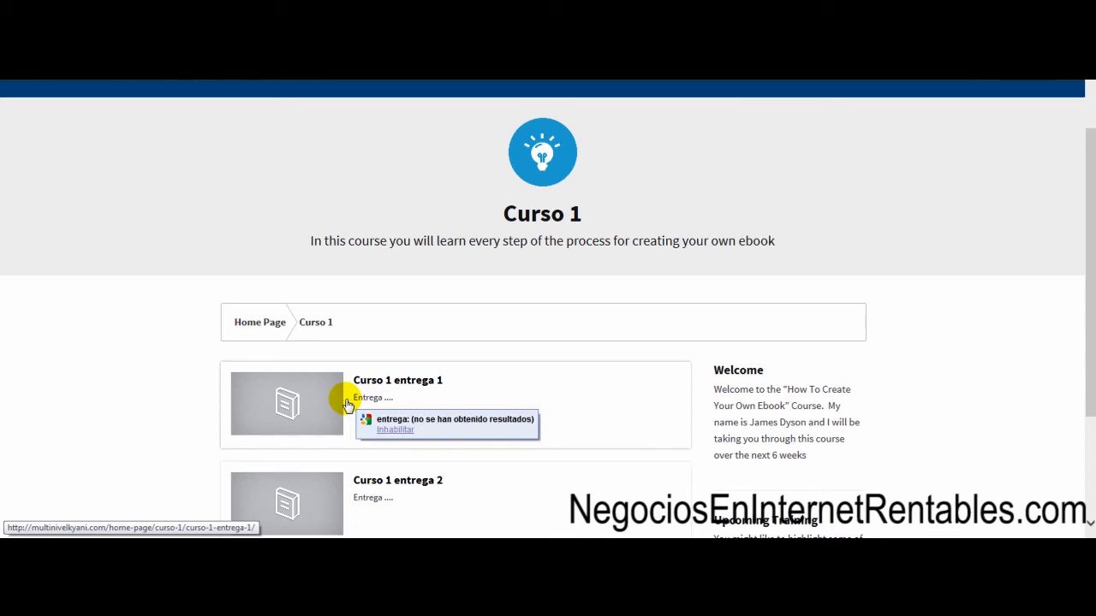
{"action": "mouse_move", "coordinate": [783, 404]}
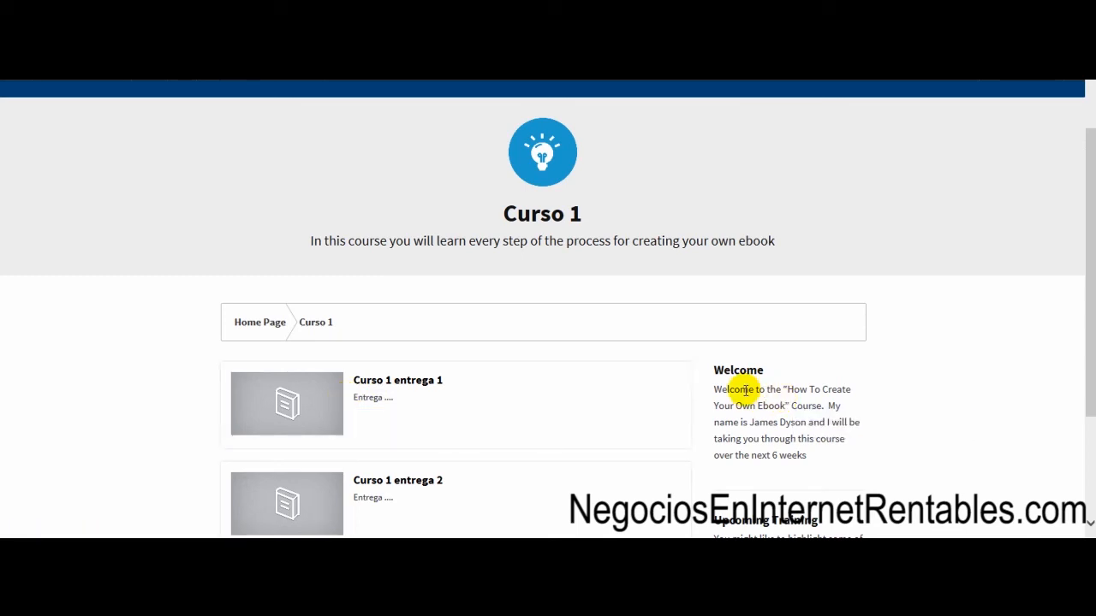
{"action": "mouse_move", "coordinate": [745, 390]}
{"action": "scroll", "coordinate": [745, 390], "scroll_direction": "down", "scroll_amount": 2}
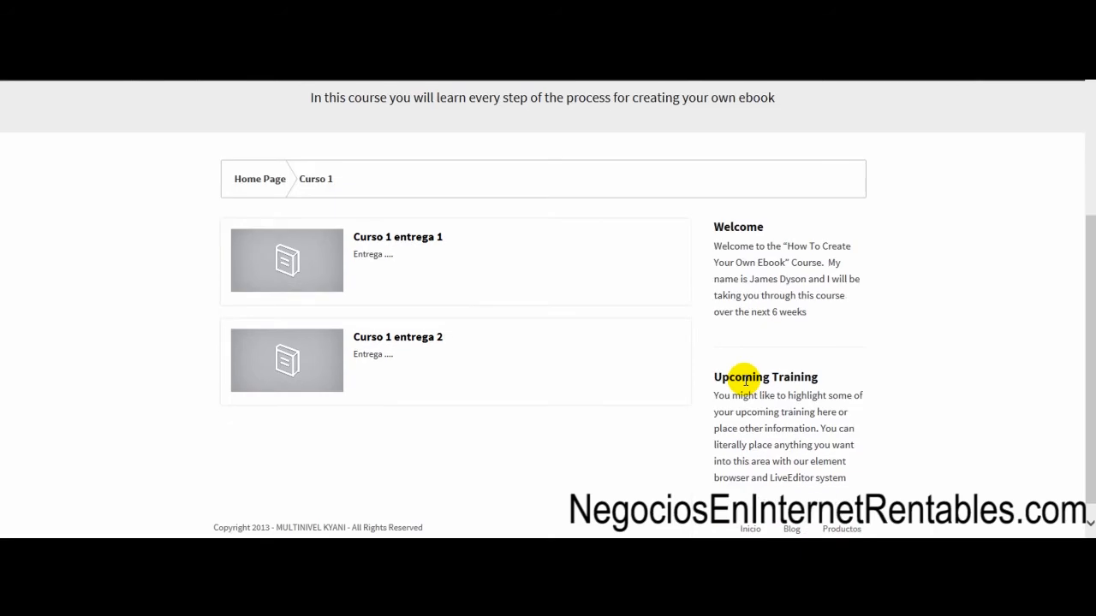
Review the Curso 1 page from its header to the lesson entries and the Welcome and Upcoming Training texts
{"action": "scroll", "coordinate": [745, 383], "scroll_direction": "up", "scroll_amount": 3}
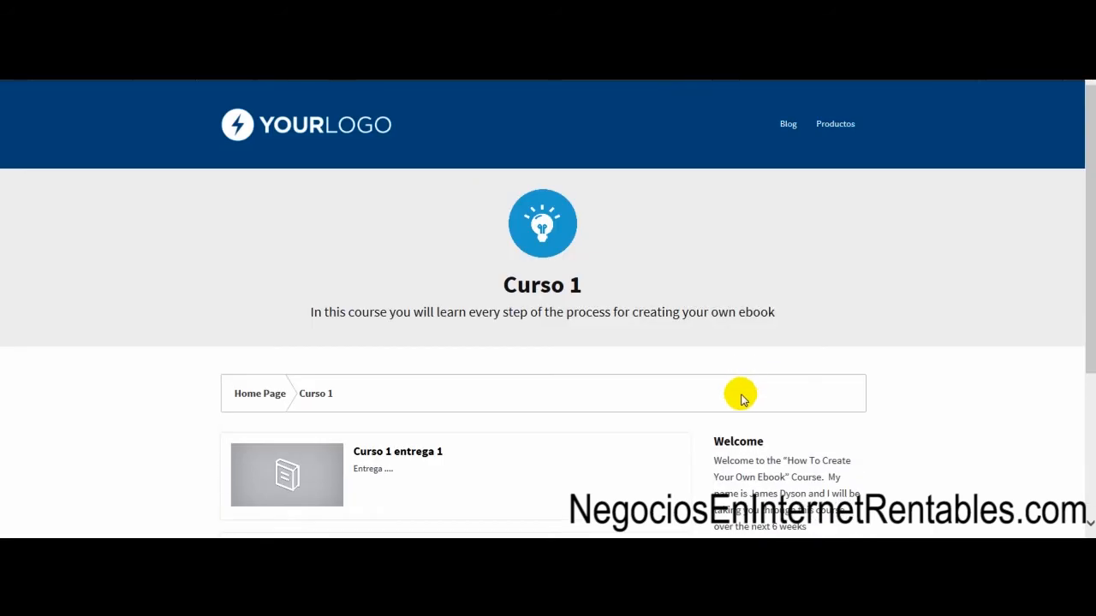
{"action": "scroll", "coordinate": [741, 403], "scroll_direction": "down", "scroll_amount": 2}
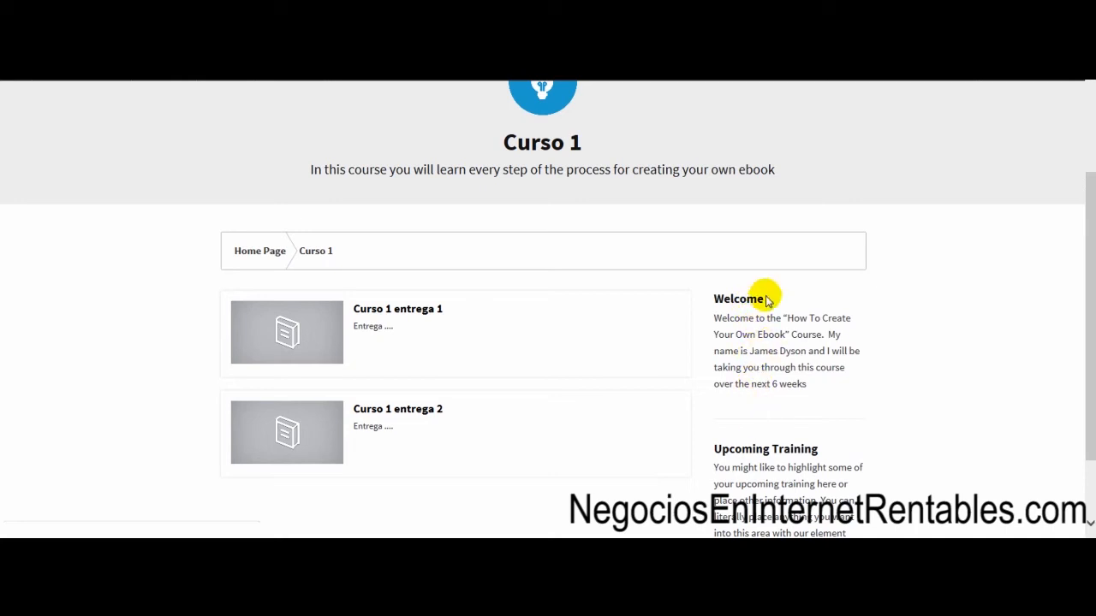
{"action": "scroll", "coordinate": [757, 343], "scroll_direction": "down", "scroll_amount": 1}
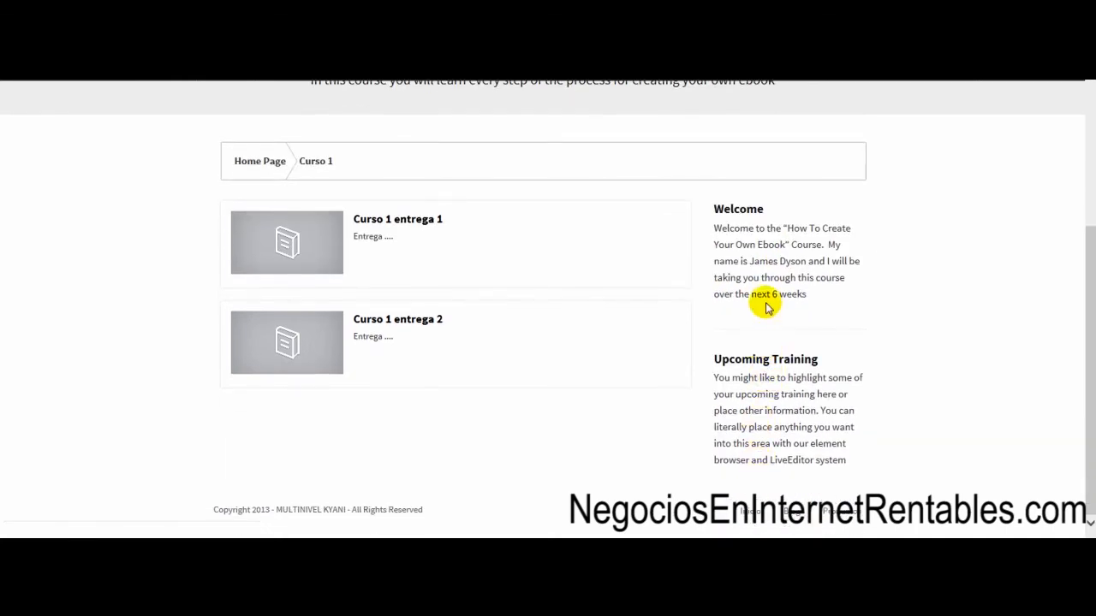
{"action": "scroll", "coordinate": [768, 309], "scroll_direction": "up", "scroll_amount": 1}
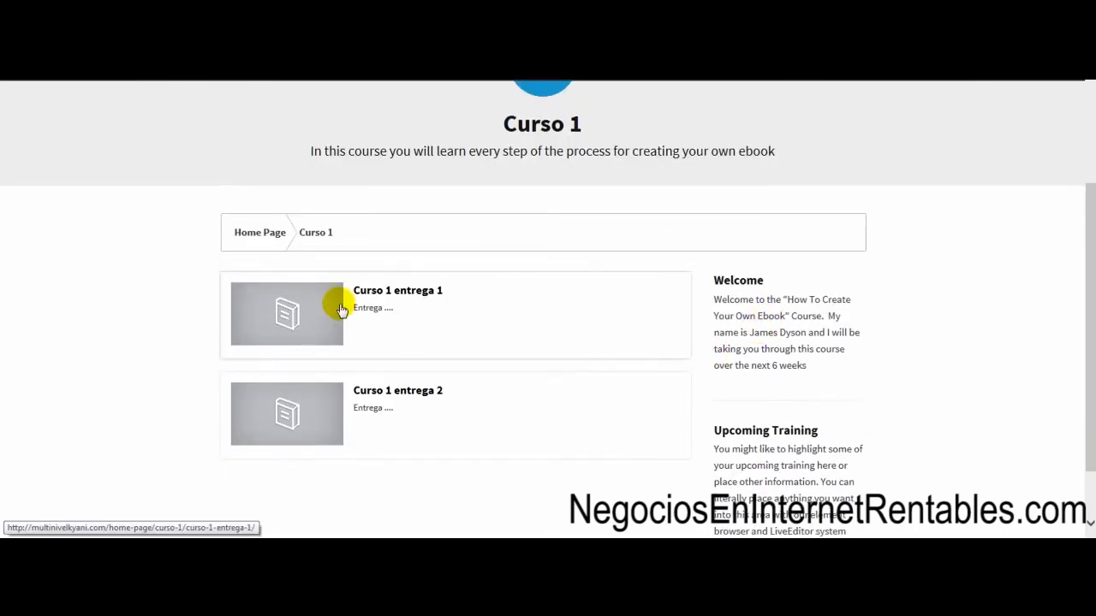
Reload Curso 1 through its breadcrumb link and examine the breadcrumb navigation, lesson list and side text
{"action": "left_click", "coordinate": [318, 233]}
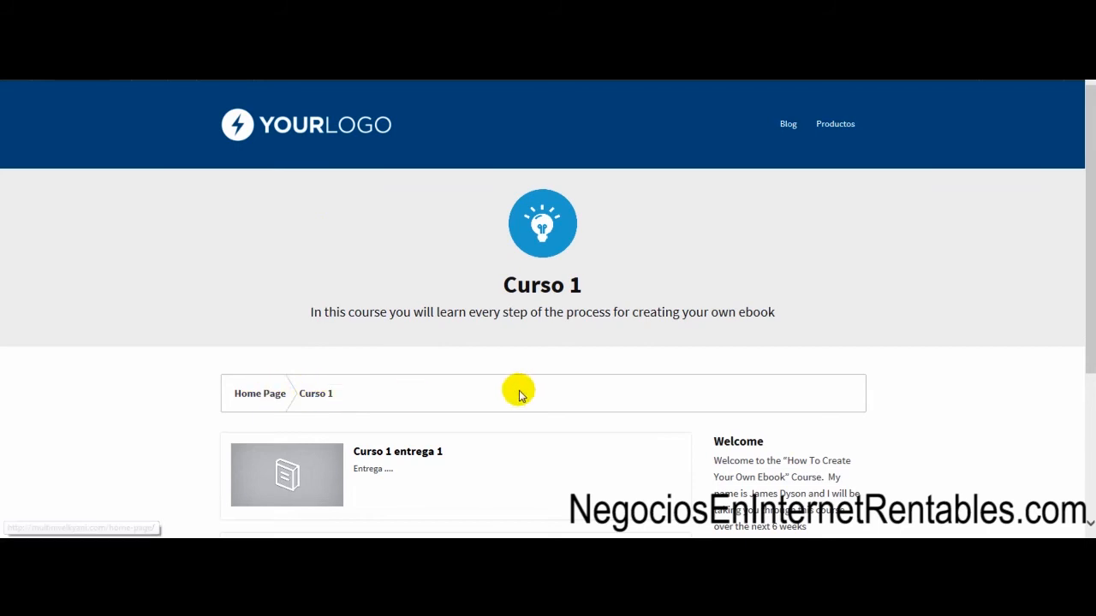
{"action": "scroll", "coordinate": [522, 402], "scroll_direction": "down", "scroll_amount": 1}
{"action": "scroll", "coordinate": [524, 405], "scroll_direction": "down", "scroll_amount": 2}
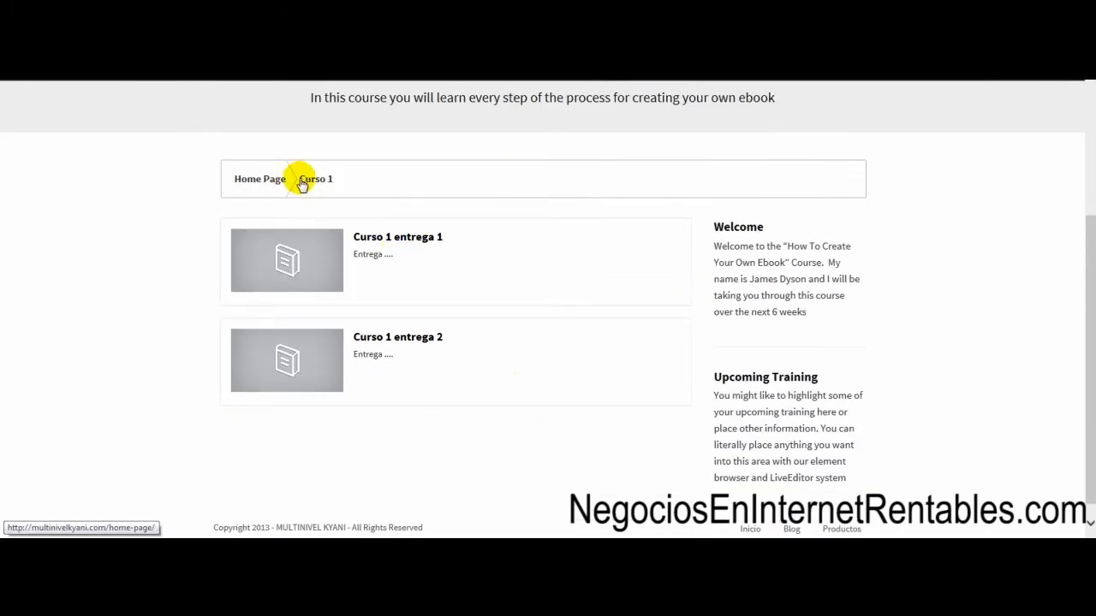
{"action": "scroll", "coordinate": [766, 360], "scroll_direction": "down", "scroll_amount": 1}
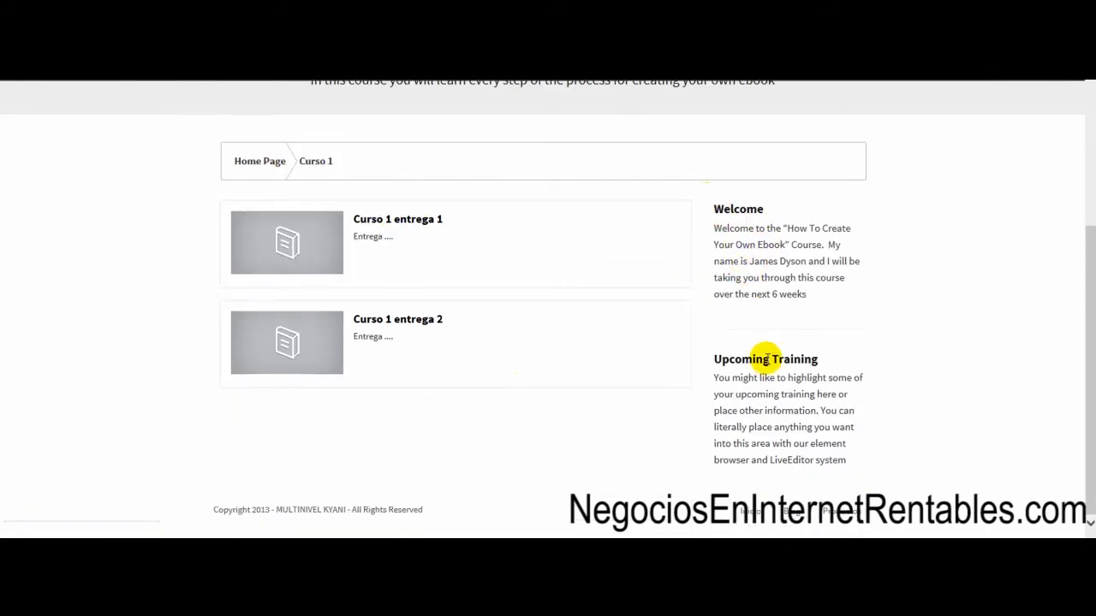
{"action": "scroll", "coordinate": [753, 426], "scroll_direction": "up", "scroll_amount": 2}
{"action": "scroll", "coordinate": [751, 360], "scroll_direction": "down", "scroll_amount": 2}
{"action": "scroll", "coordinate": [746, 385], "scroll_direction": "up", "scroll_amount": 2}
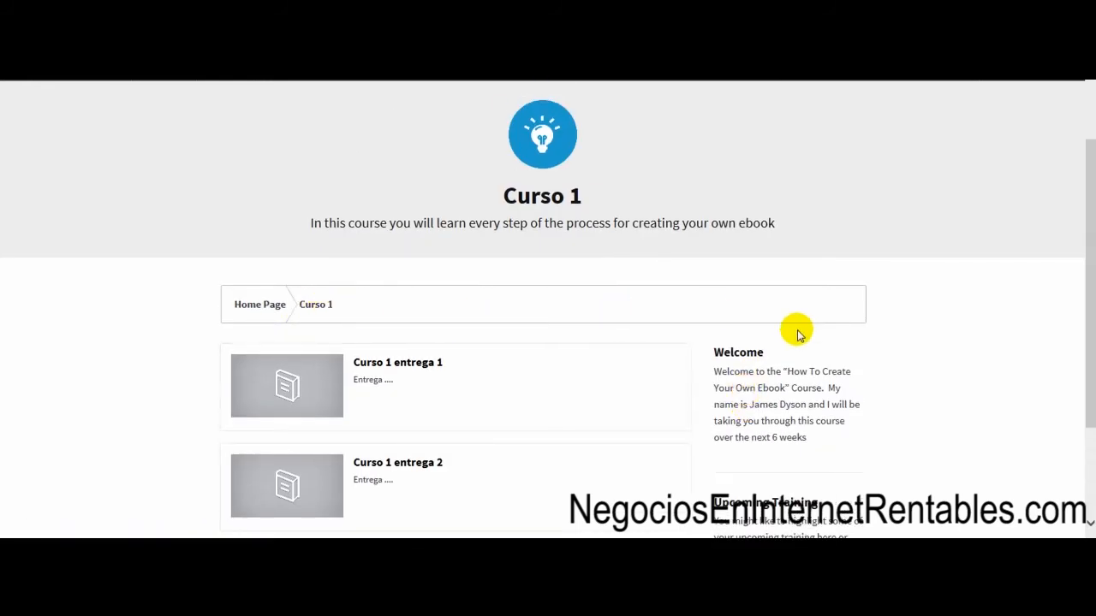
{"action": "mouse_move", "coordinate": [327, 313]}
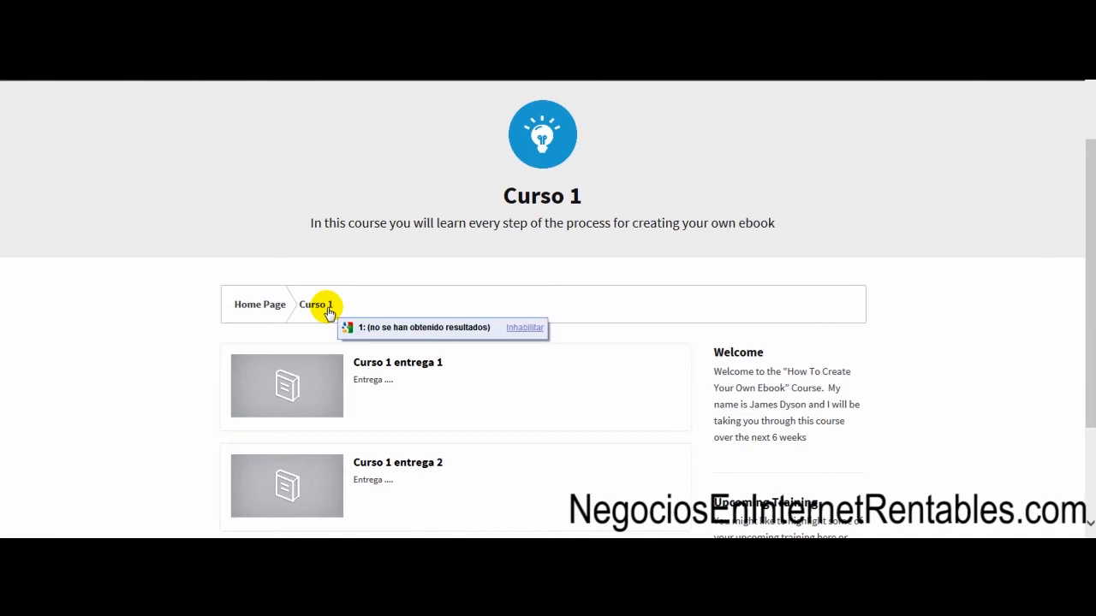
{"action": "scroll", "coordinate": [710, 370], "scroll_direction": "down", "scroll_amount": 2}
{"action": "scroll", "coordinate": [709, 373], "scroll_direction": "up", "scroll_amount": 3}
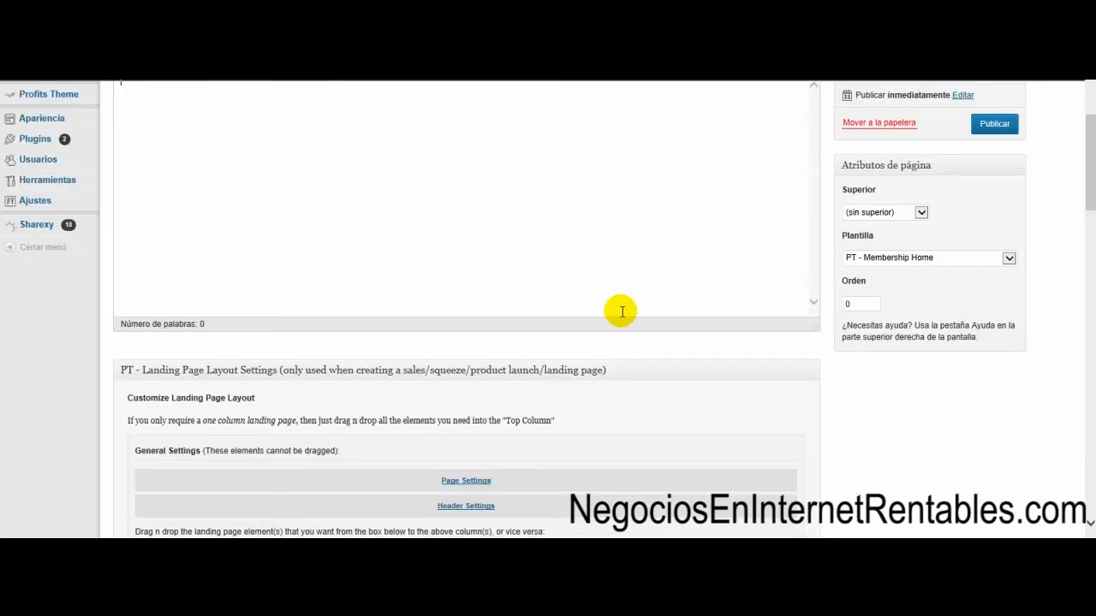
Switch to the Profits Theme new page editor and examine the PT - Membership Home template choice and Membership Site Template Settings
{"action": "scroll", "coordinate": [428, 249], "scroll_direction": "up", "scroll_amount": 2}
{"action": "scroll", "coordinate": [428, 314], "scroll_direction": "down", "scroll_amount": 1}
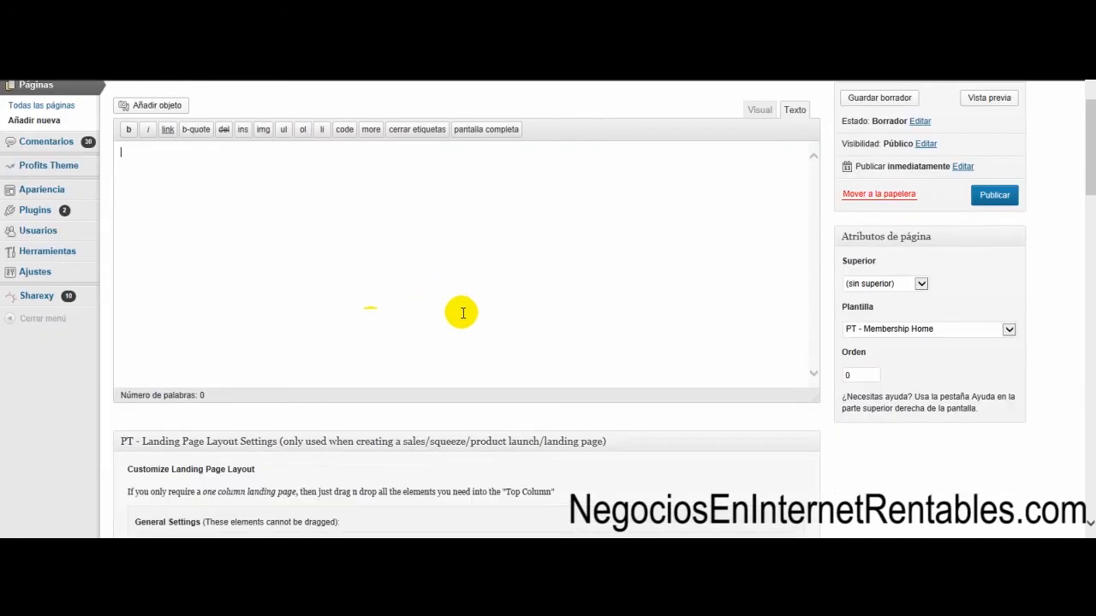
{"action": "left_click", "coordinate": [946, 332]}
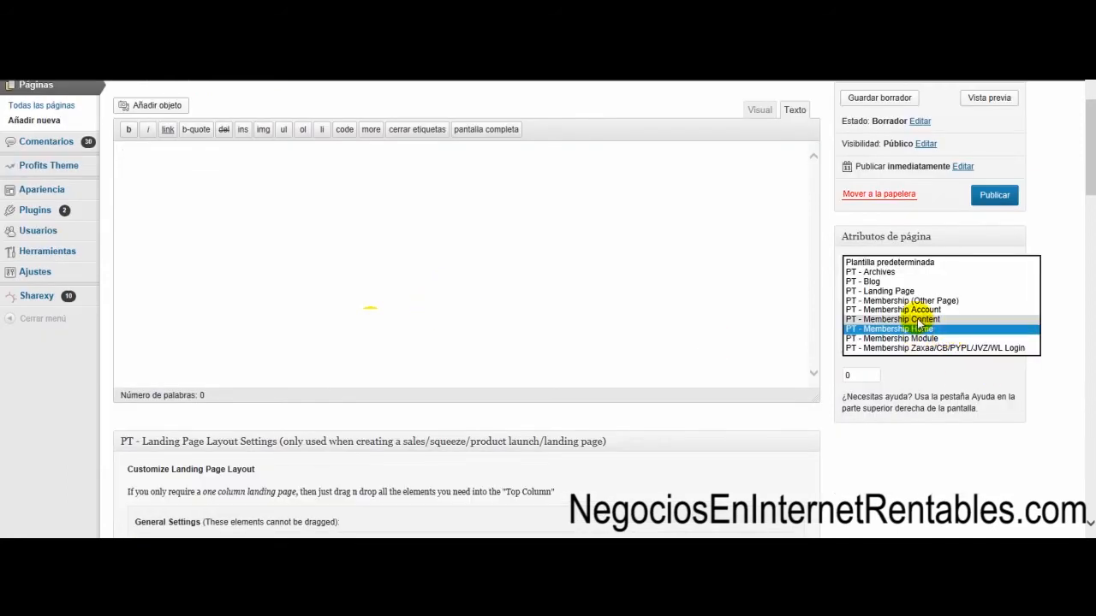
{"action": "left_click", "coordinate": [916, 328]}
{"action": "scroll", "coordinate": [600, 231], "scroll_direction": "down", "scroll_amount": 3}
{"action": "scroll", "coordinate": [514, 222], "scroll_direction": "up", "scroll_amount": 3}
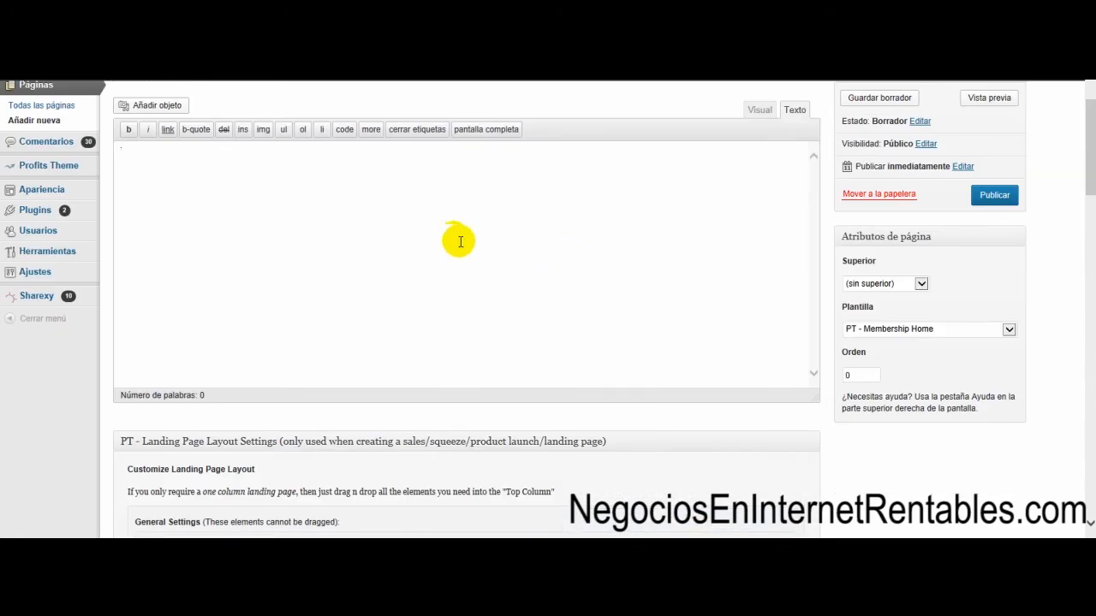
{"action": "scroll", "coordinate": [460, 242], "scroll_direction": "down", "scroll_amount": 10}
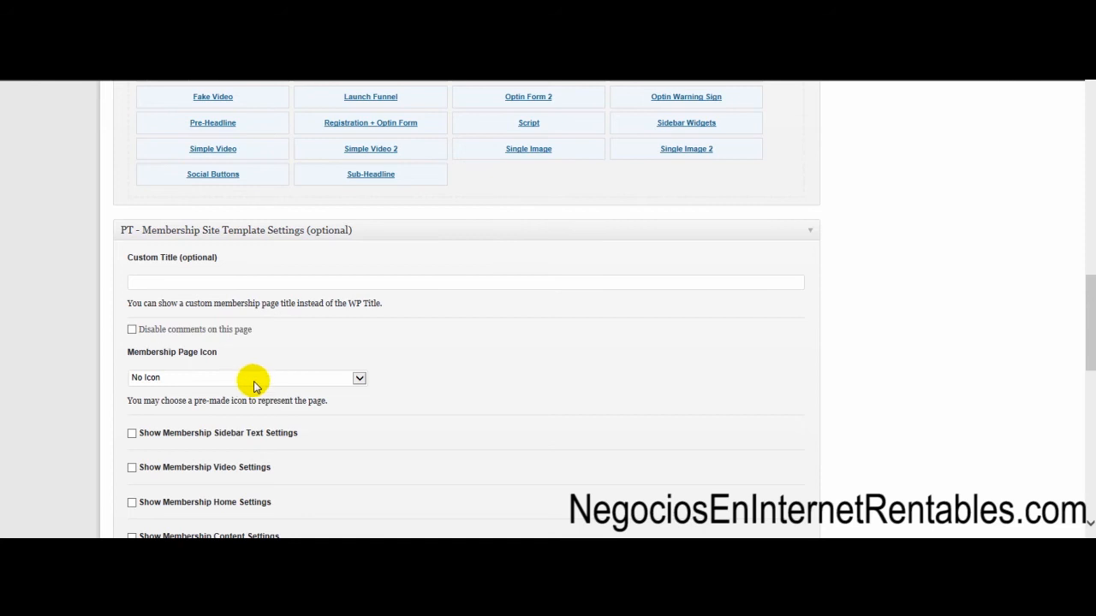
{"action": "scroll", "coordinate": [614, 390], "scroll_direction": "up", "scroll_amount": 1}
{"action": "scroll", "coordinate": [614, 389], "scroll_direction": "up", "scroll_amount": 3}
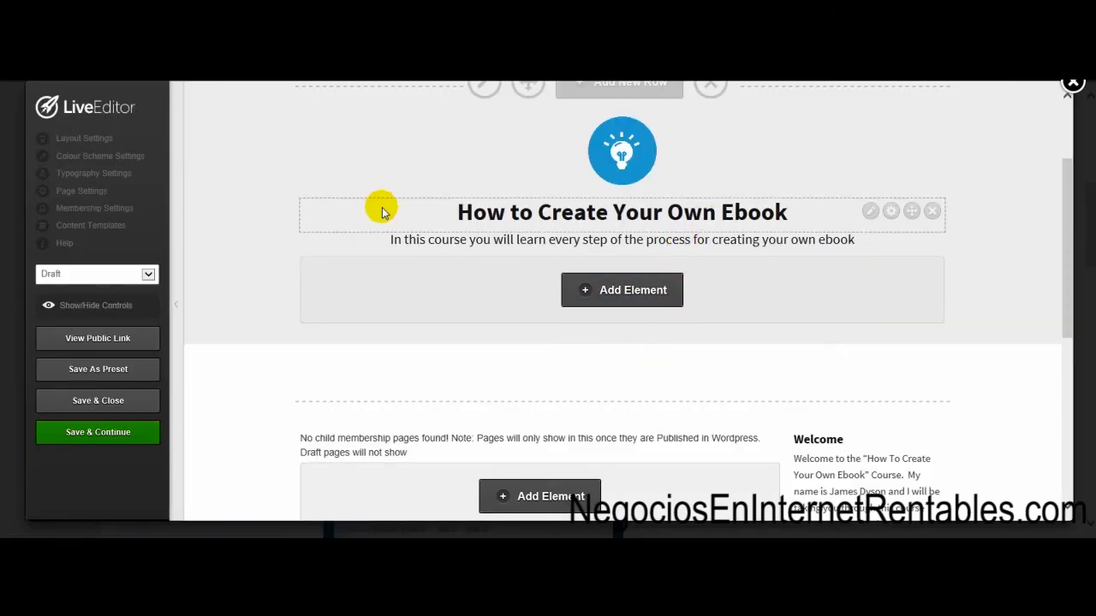
Switch to the OptimizePress LiveEditor and examine the How to Create Your Own Ebook membership template's header, child page area and side text
{"action": "scroll", "coordinate": [300, 197], "scroll_direction": "down", "scroll_amount": 1}
{"action": "scroll", "coordinate": [300, 197], "scroll_direction": "down", "scroll_amount": 1}
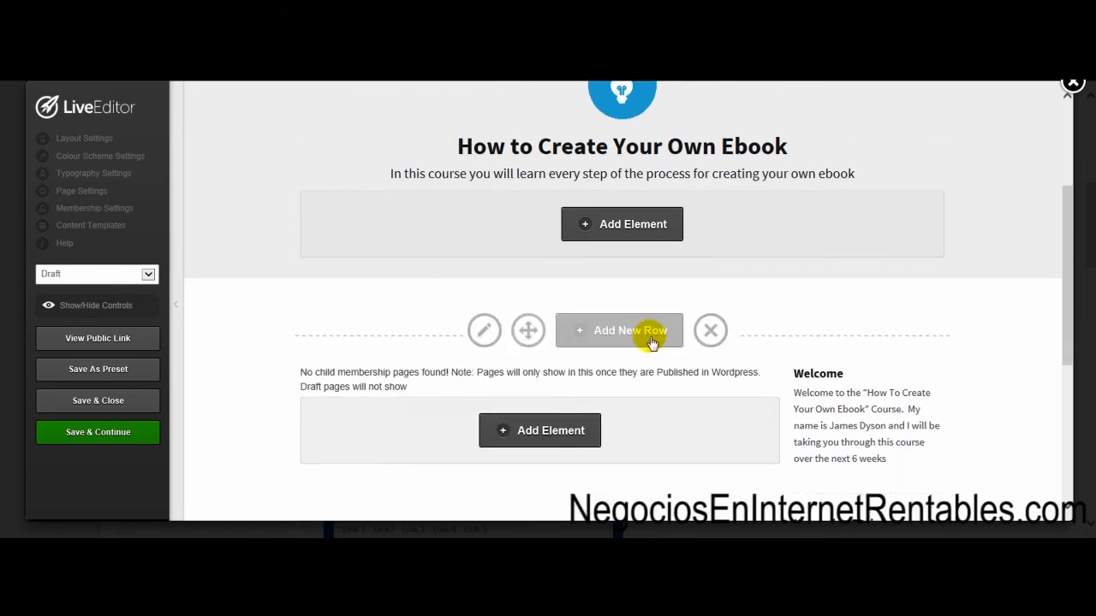
{"action": "scroll", "coordinate": [508, 243], "scroll_direction": "up", "scroll_amount": 3}
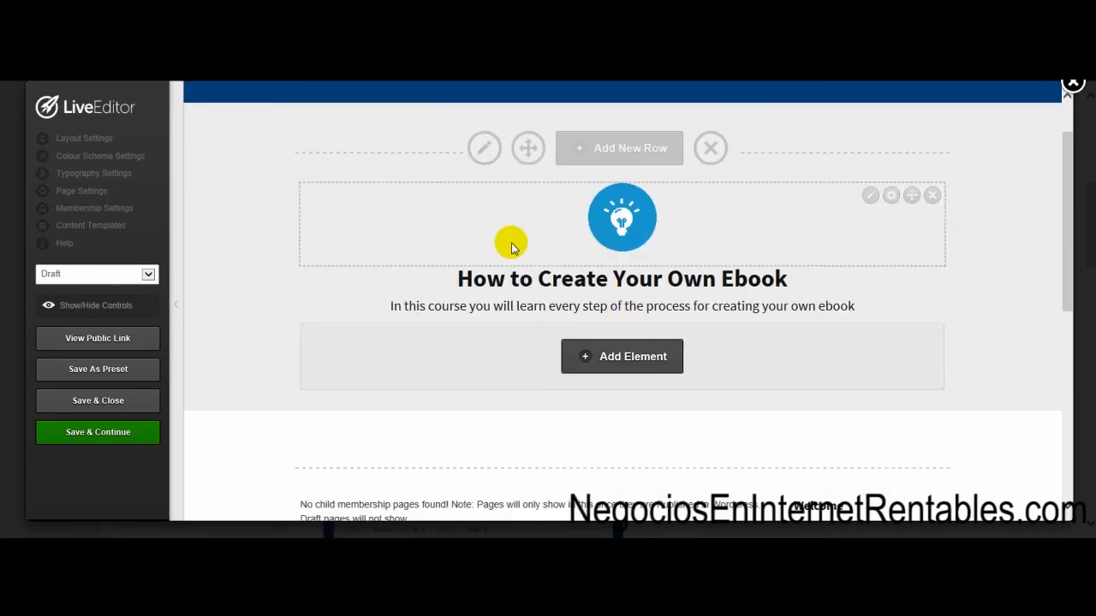
{"action": "scroll", "coordinate": [673, 301], "scroll_direction": "down", "scroll_amount": 3}
{"action": "scroll", "coordinate": [602, 389], "scroll_direction": "down", "scroll_amount": 3}
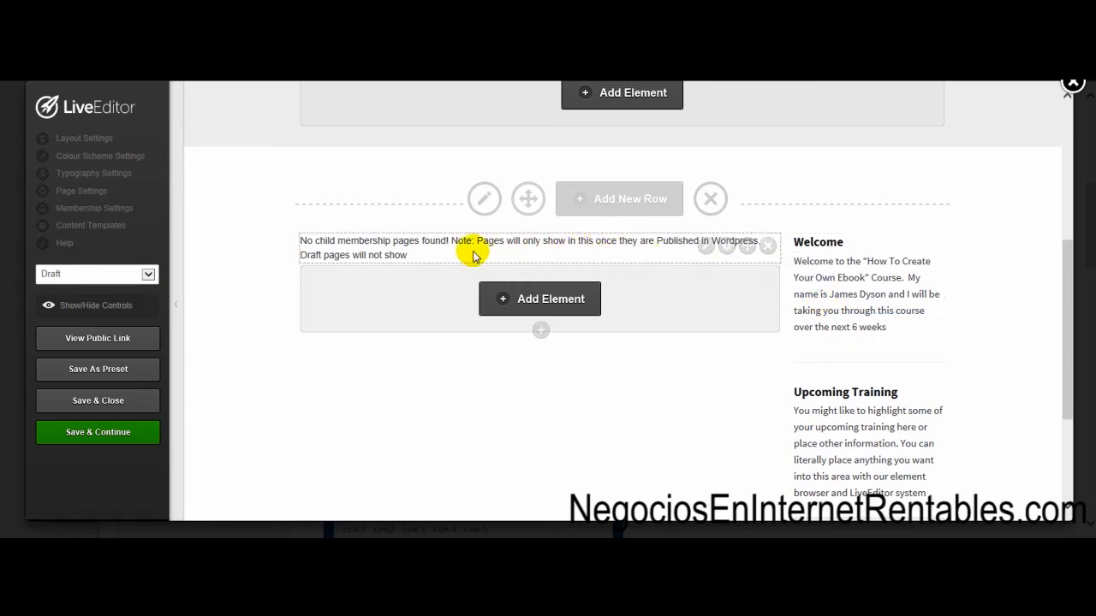
{"action": "scroll", "coordinate": [736, 342], "scroll_direction": "up", "scroll_amount": 3}
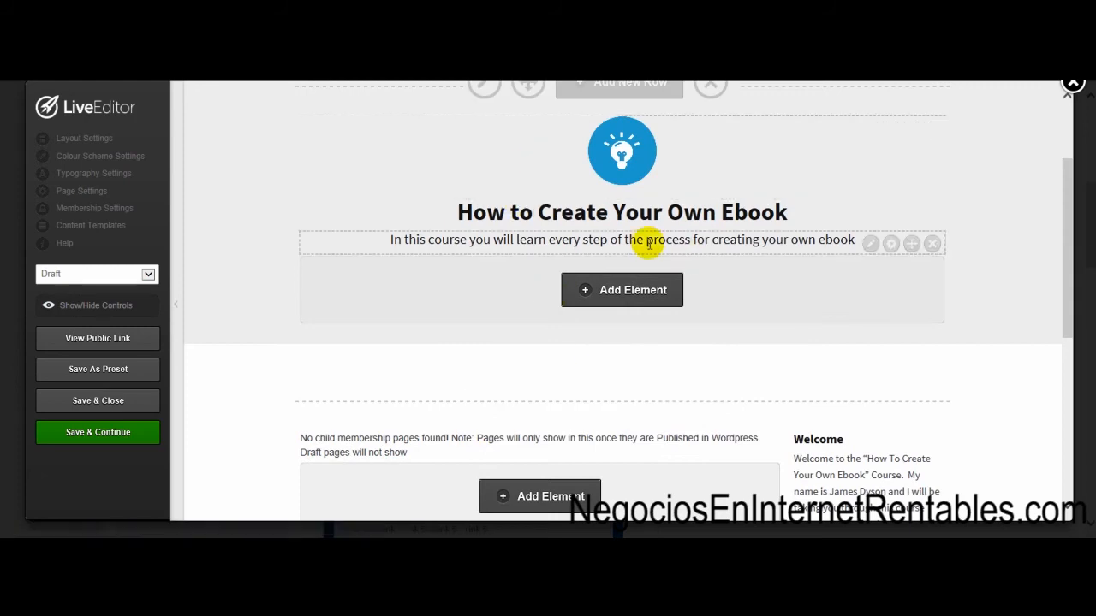
{"action": "scroll", "coordinate": [654, 274], "scroll_direction": "down", "scroll_amount": 1}
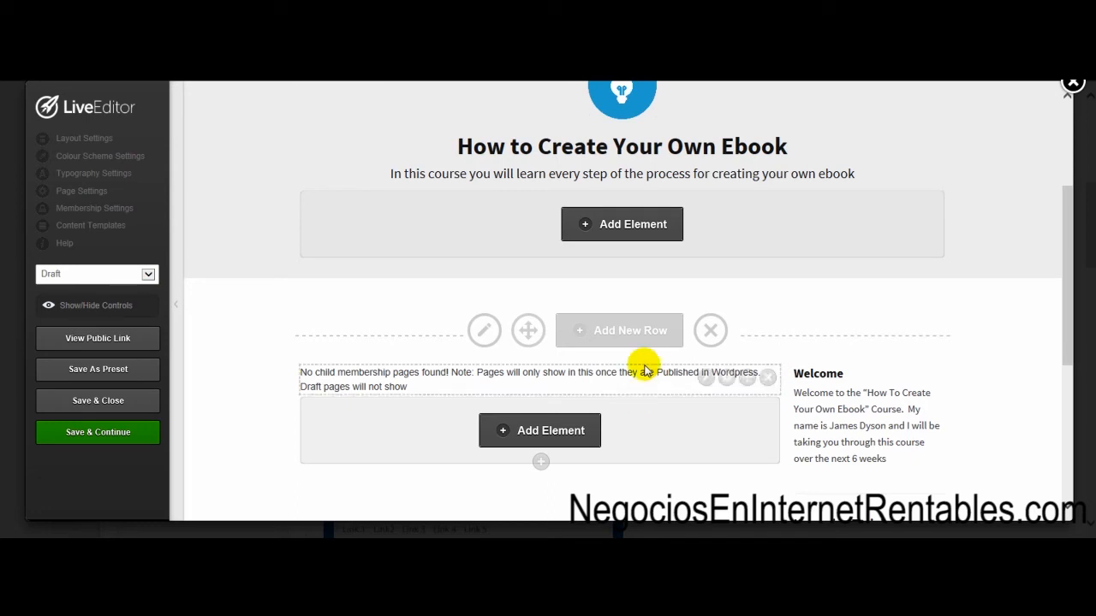
{"action": "scroll", "coordinate": [628, 368], "scroll_direction": "up", "scroll_amount": 1}
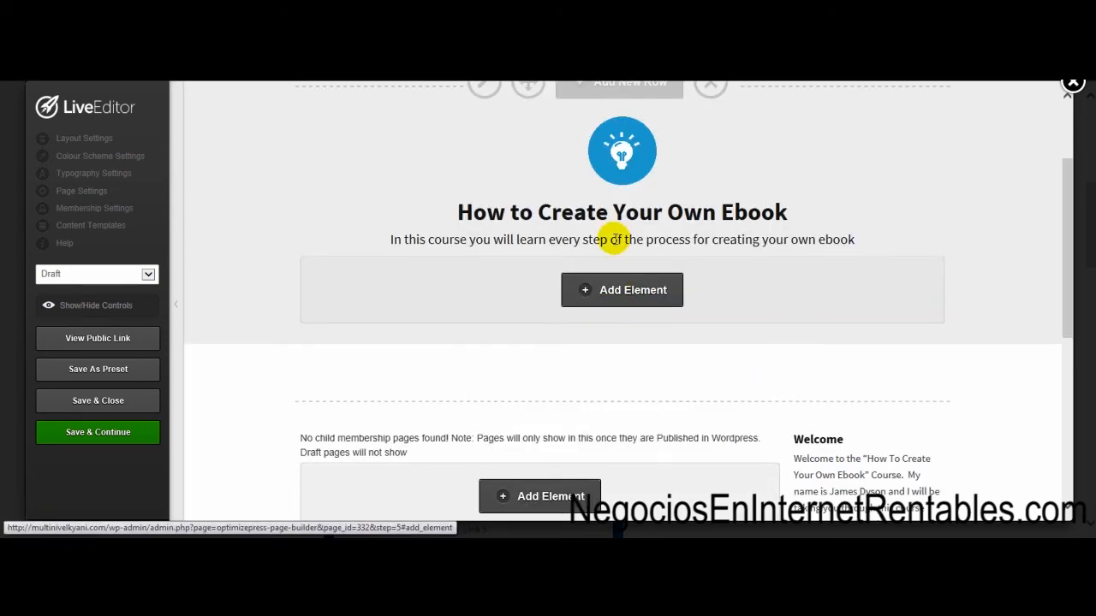
{"action": "scroll", "coordinate": [691, 366], "scroll_direction": "down", "scroll_amount": 1}
{"action": "scroll", "coordinate": [692, 365], "scroll_direction": "down", "scroll_amount": 3}
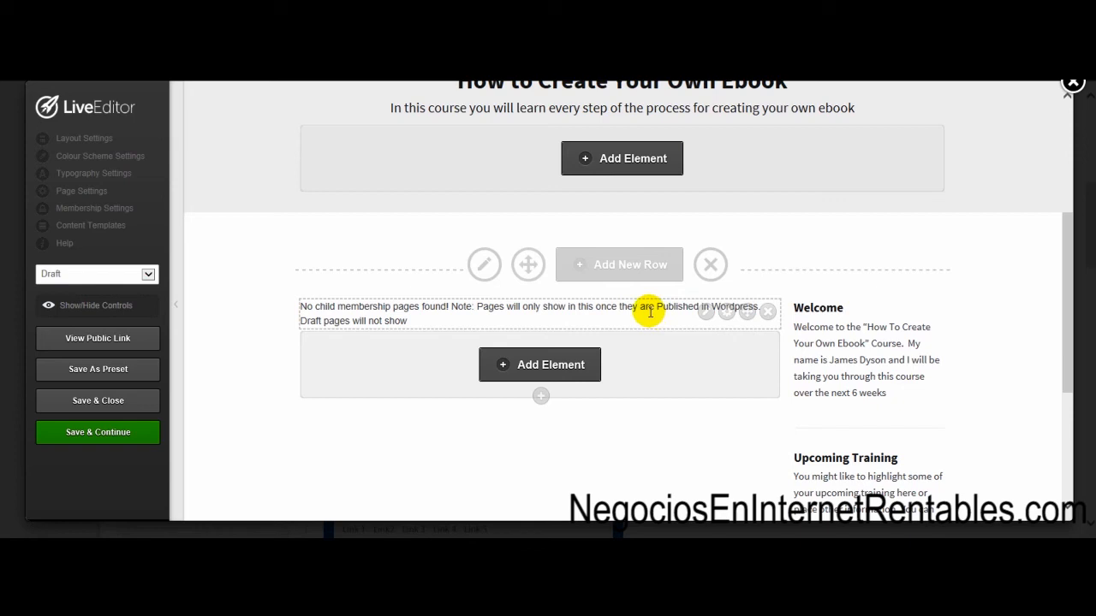
{"action": "scroll", "coordinate": [682, 345], "scroll_direction": "up", "scroll_amount": 1}
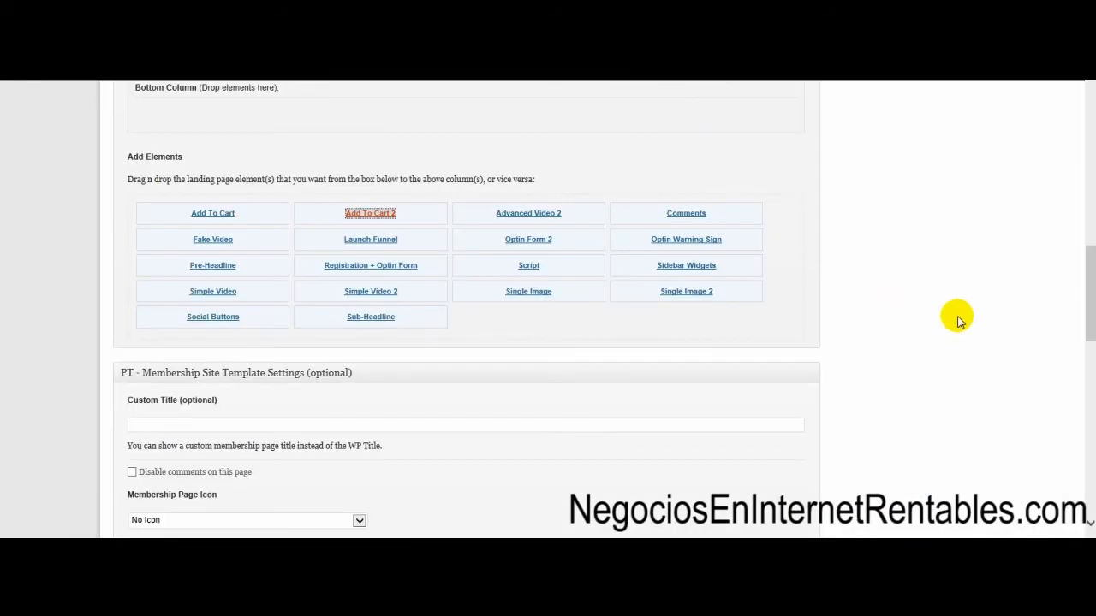
Return to the Profits Theme new page editor and review the available PT page templates, keeping PT - Membership Home selected
{"action": "scroll", "coordinate": [957, 315], "scroll_direction": "up", "scroll_amount": 3}
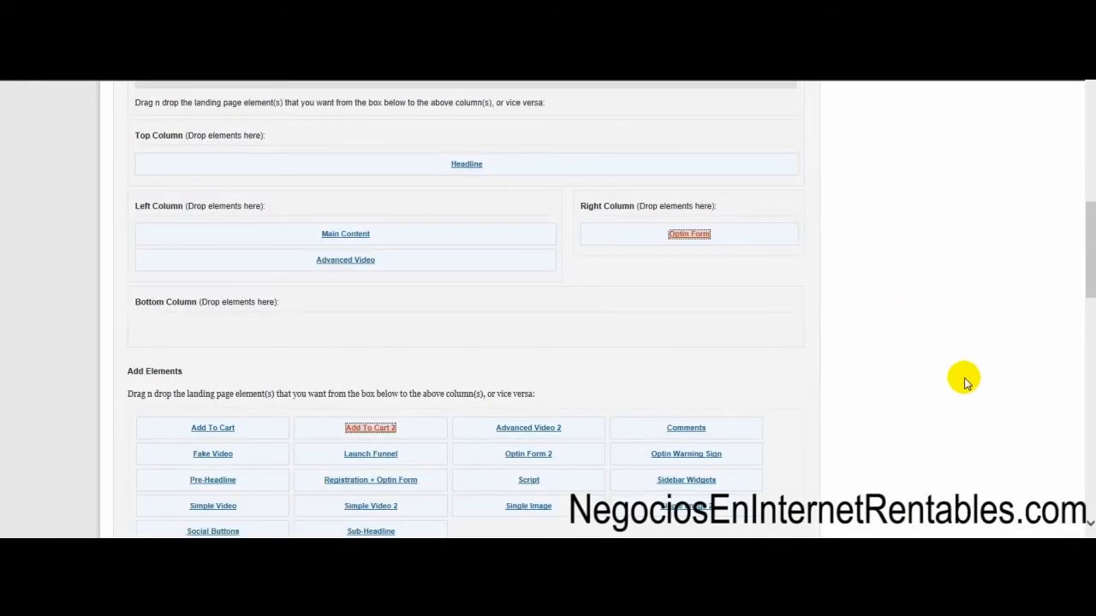
{"action": "scroll", "coordinate": [963, 381], "scroll_direction": "up", "scroll_amount": 10}
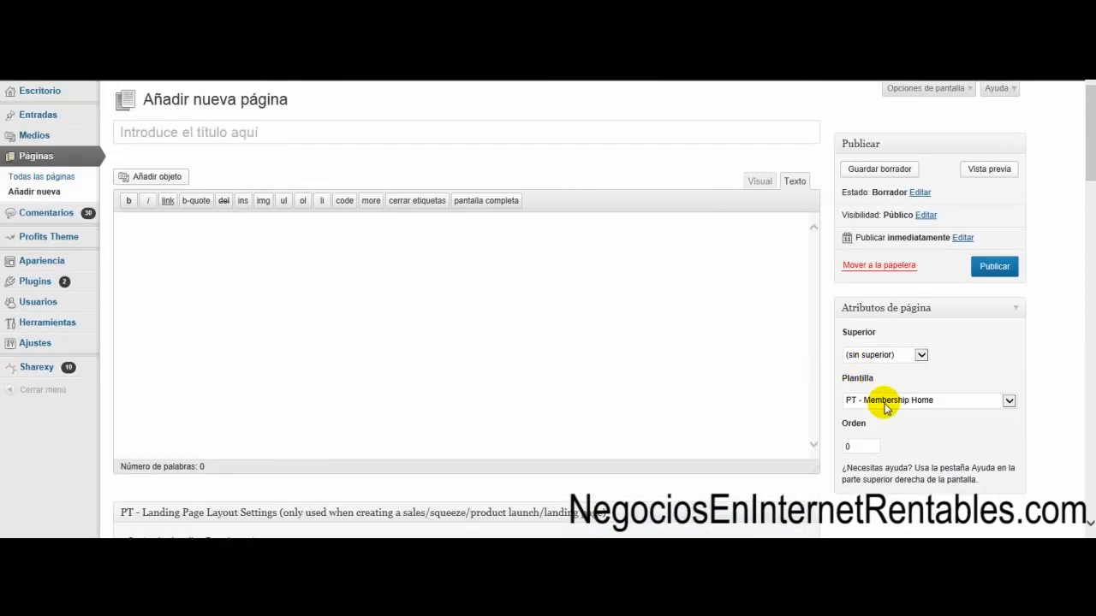
{"action": "left_click", "coordinate": [886, 408]}
{"action": "left_click", "coordinate": [891, 402]}
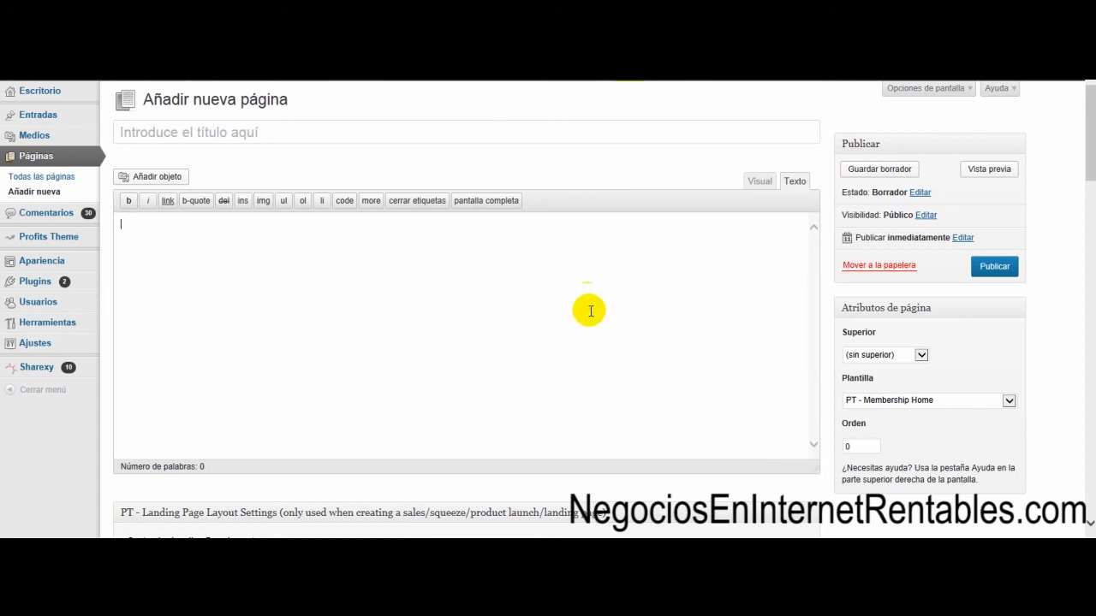
{"action": "scroll", "coordinate": [587, 311], "scroll_direction": "down", "scroll_amount": 1}
{"action": "left_click", "coordinate": [950, 334]}
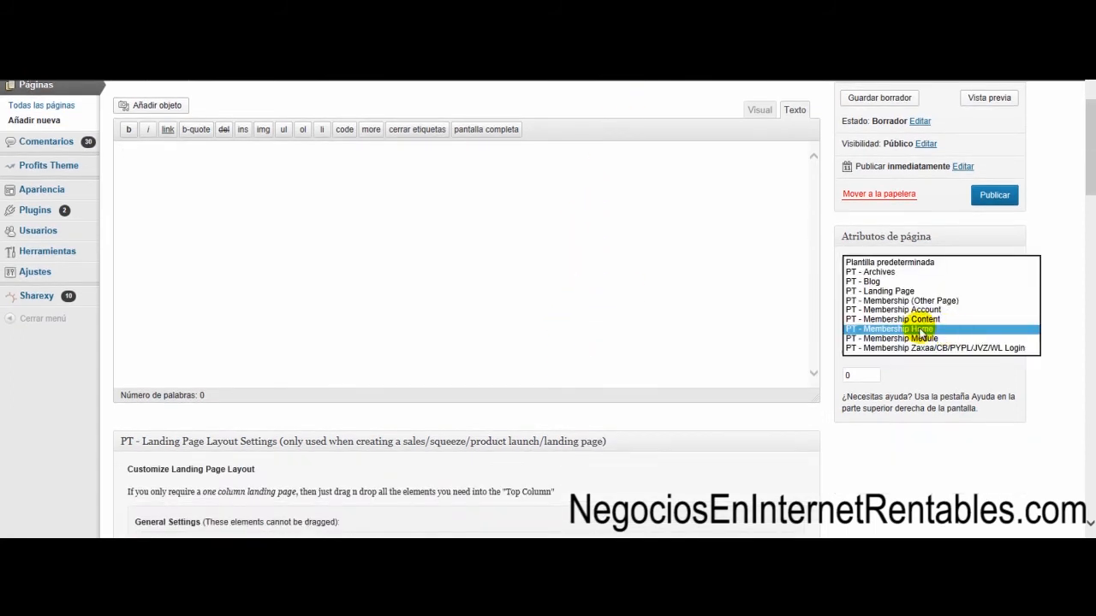
{"action": "left_click", "coordinate": [921, 332]}
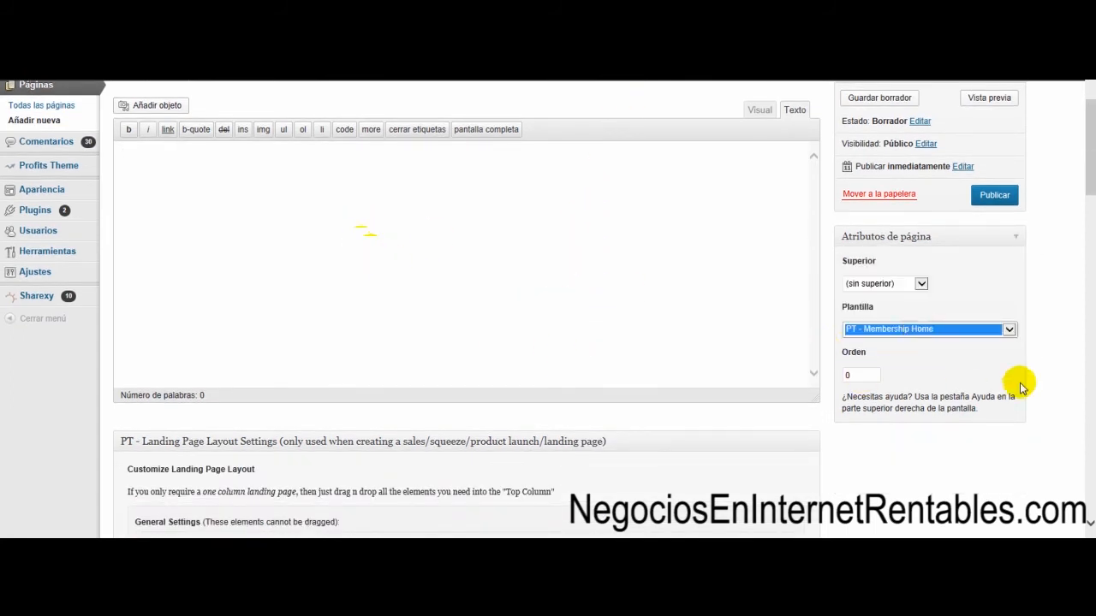
{"action": "left_click", "coordinate": [900, 334]}
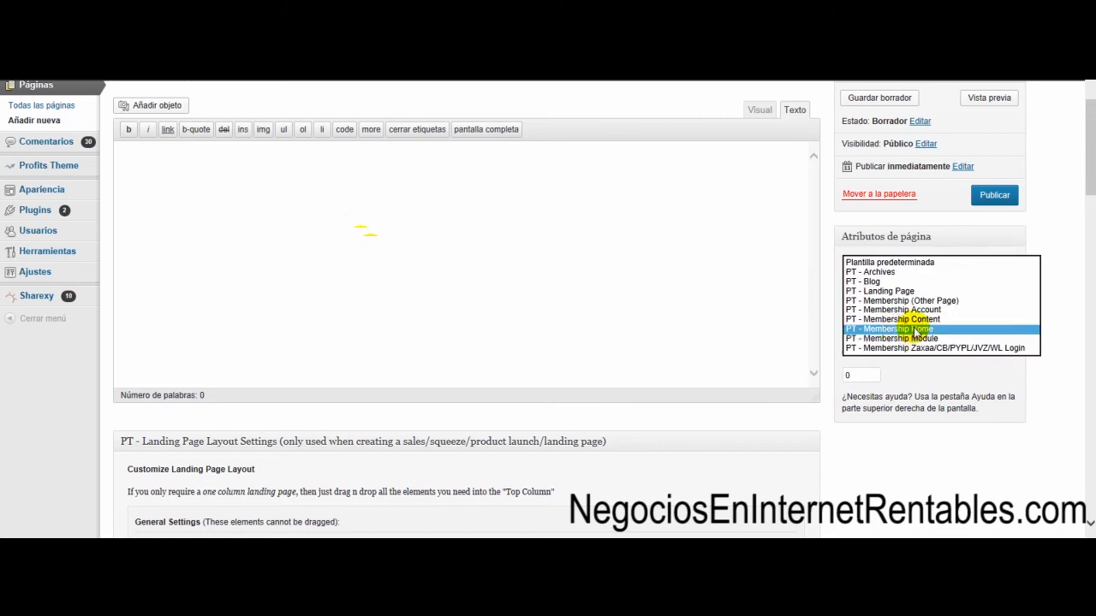
{"action": "left_click", "coordinate": [924, 332]}
Set the new page's template to PT - Membership Module and look over the page editor's layout settings
{"action": "left_click", "coordinate": [875, 325]}
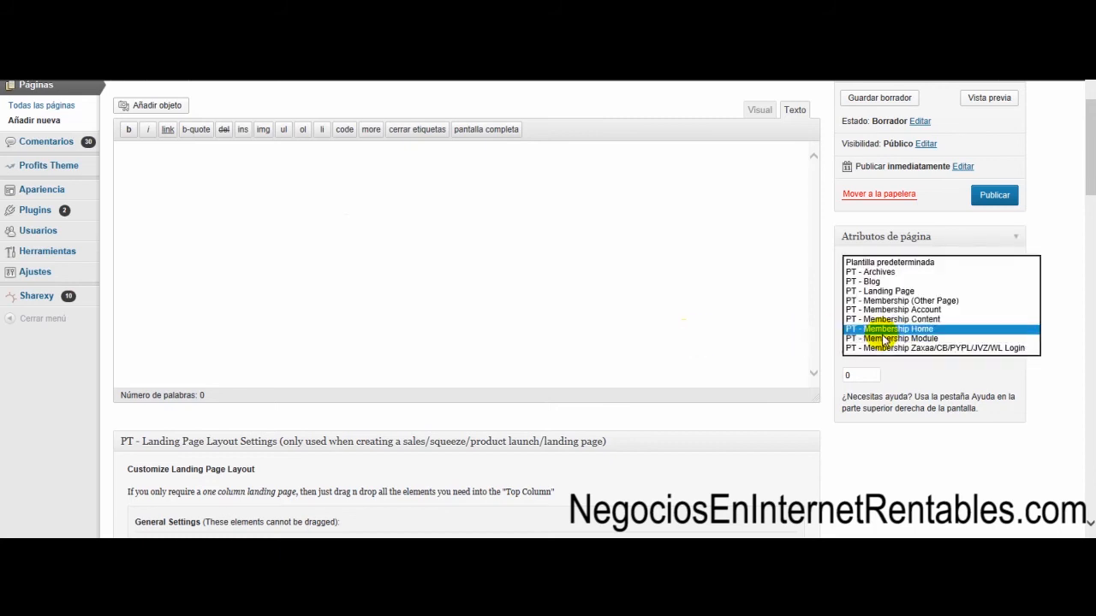
{"action": "left_click", "coordinate": [920, 339]}
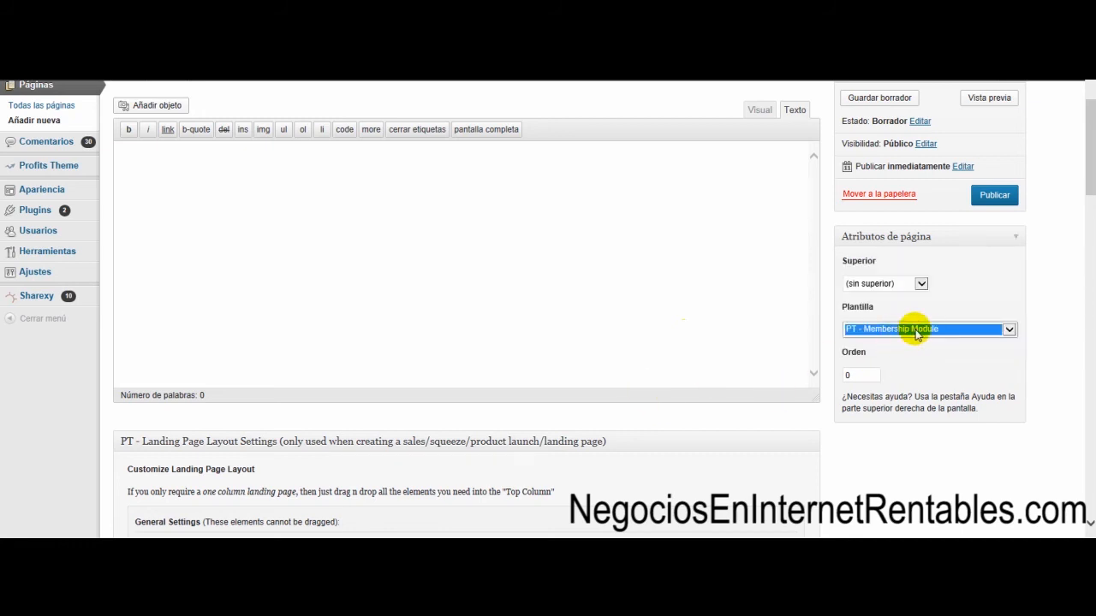
{"action": "left_click", "coordinate": [904, 334]}
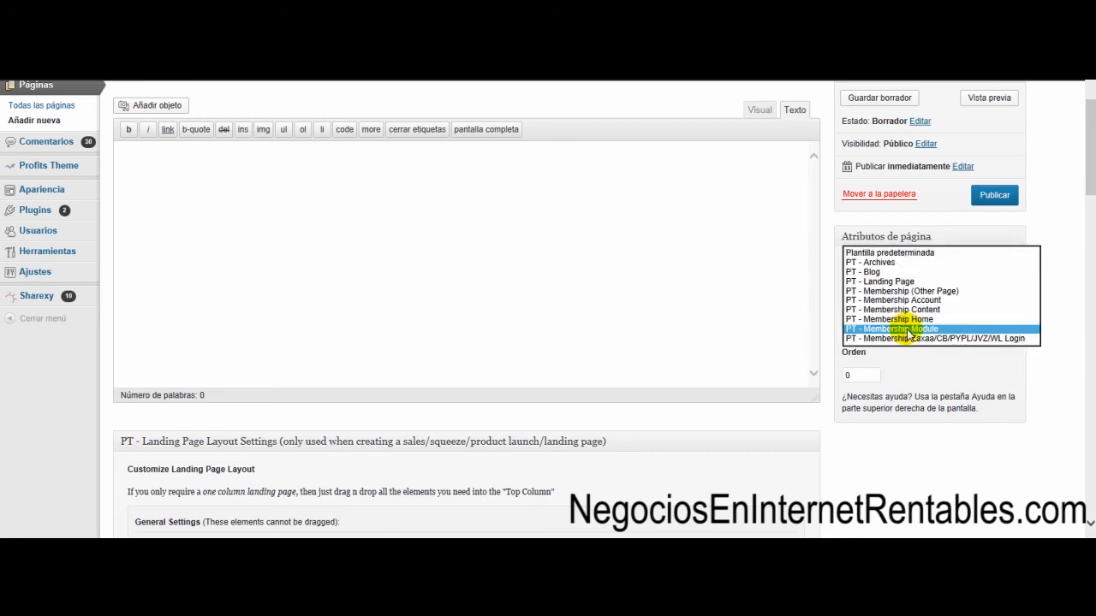
{"action": "left_click", "coordinate": [653, 288]}
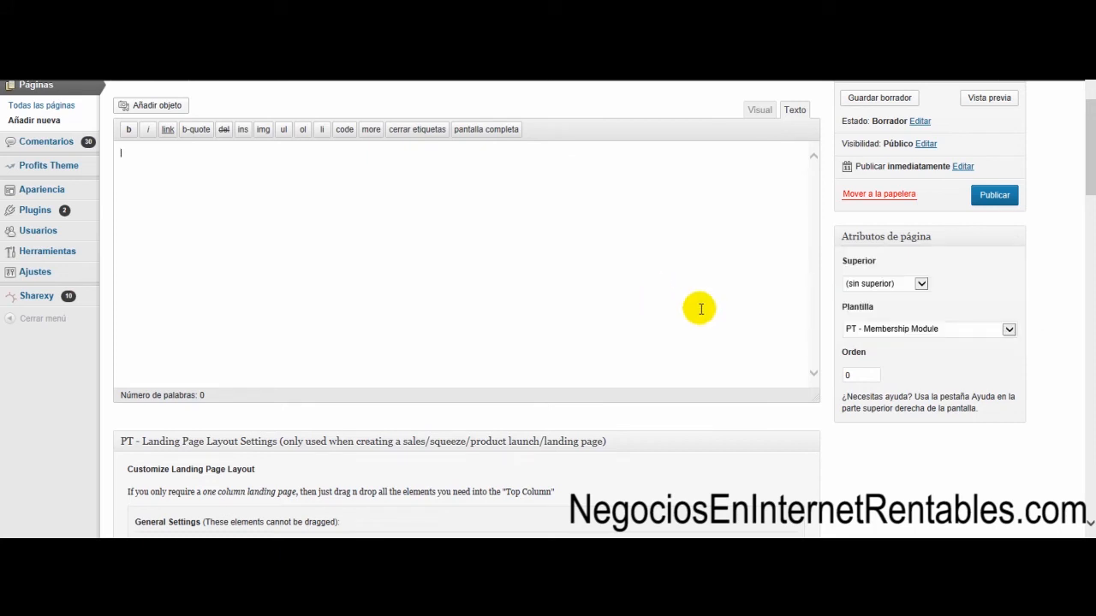
{"action": "scroll", "coordinate": [596, 271], "scroll_direction": "down", "scroll_amount": 3}
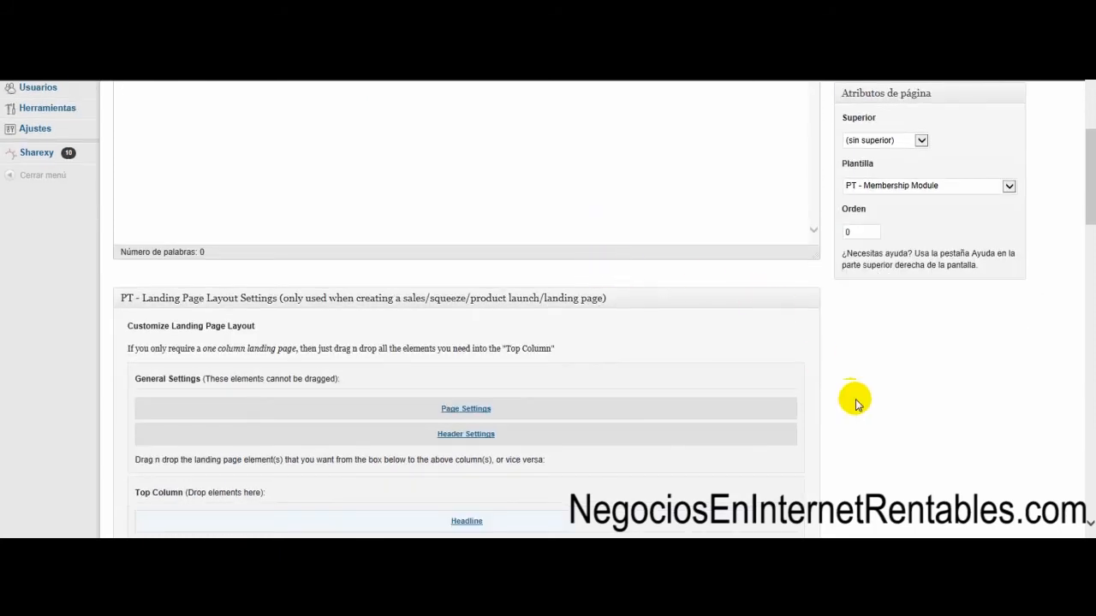
{"action": "scroll", "coordinate": [656, 203], "scroll_direction": "up", "scroll_amount": 3}
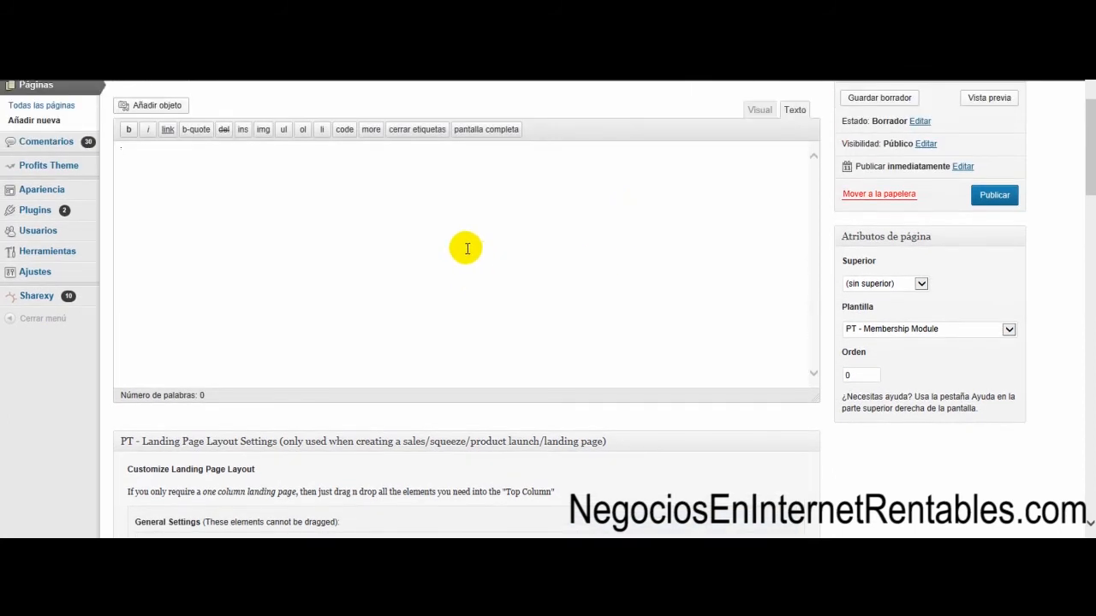
Set the new page's template to PT - Membership Home and look over the finished members area's Módulo 1 and Área de miembros pages
{"action": "left_click", "coordinate": [914, 332]}
{"action": "left_click", "coordinate": [909, 321]}
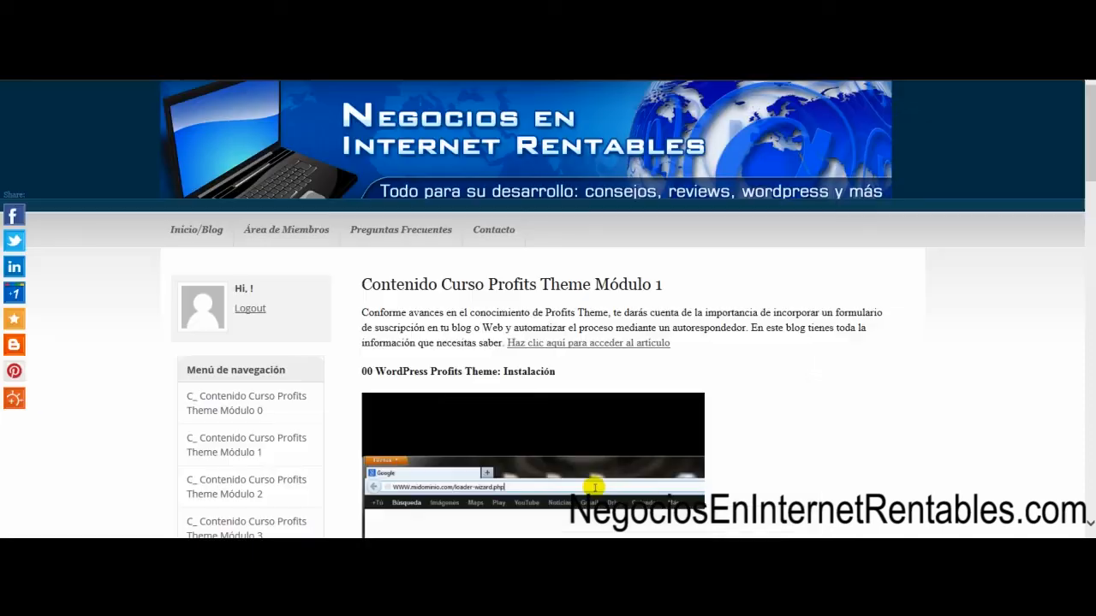
{"action": "scroll", "coordinate": [541, 331], "scroll_direction": "down", "scroll_amount": 3}
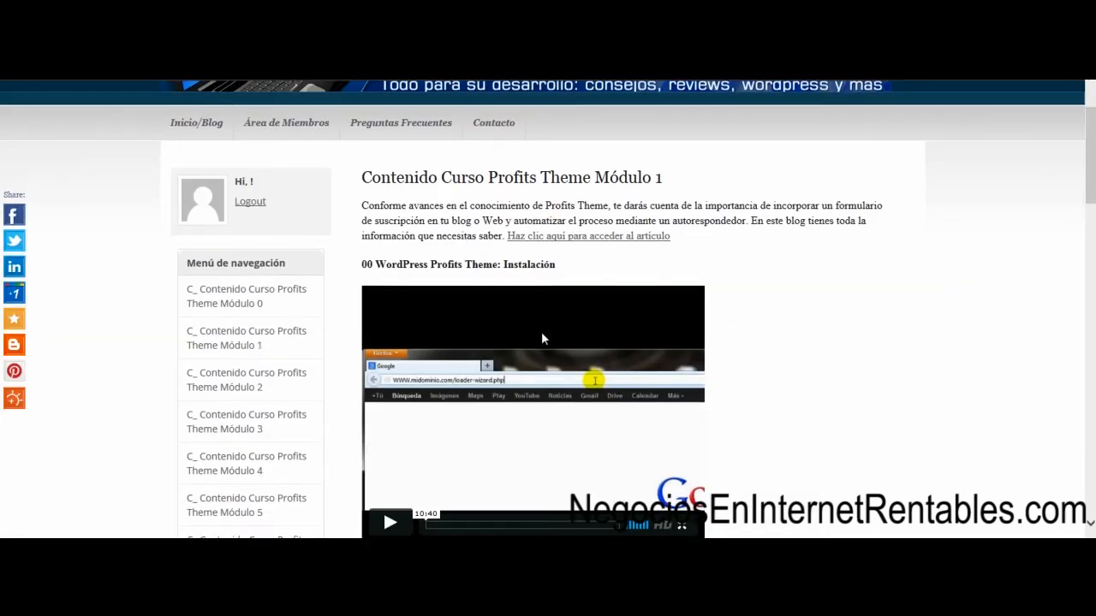
{"action": "scroll", "coordinate": [287, 319], "scroll_direction": "up", "scroll_amount": 1}
{"action": "scroll", "coordinate": [287, 319], "scroll_direction": "up", "scroll_amount": 2}
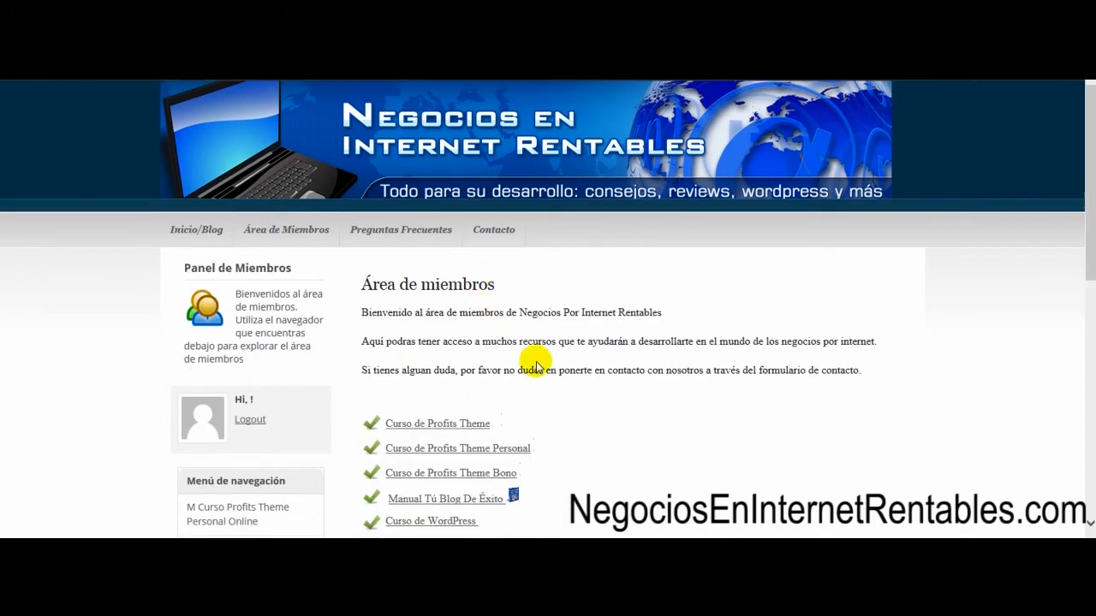
{"action": "scroll", "coordinate": [533, 362], "scroll_direction": "down", "scroll_amount": 3}
{"action": "scroll", "coordinate": [343, 391], "scroll_direction": "down", "scroll_amount": 2}
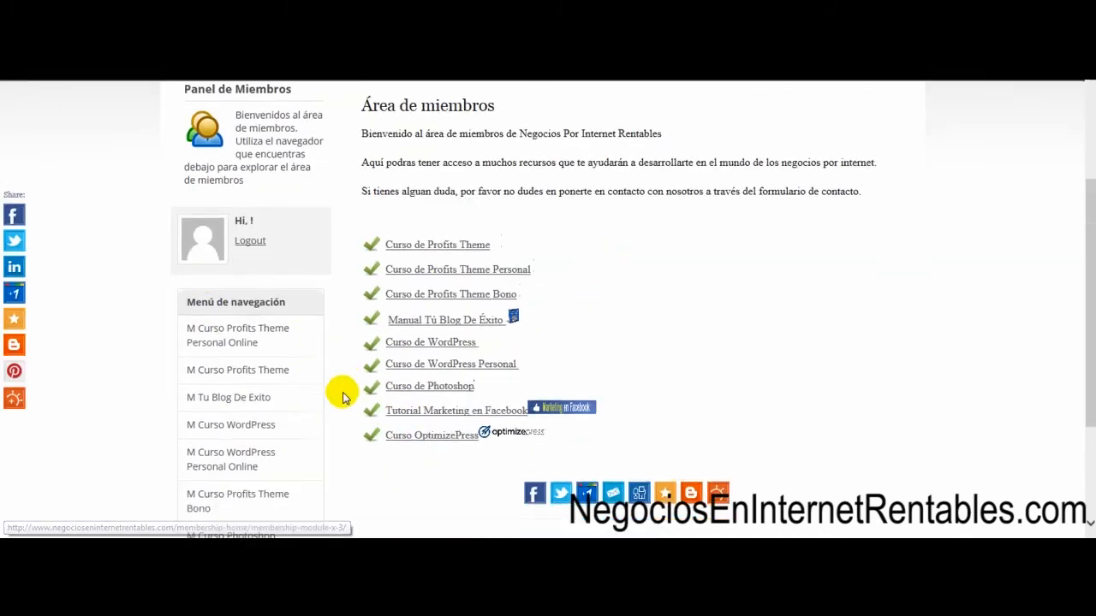
{"action": "scroll", "coordinate": [330, 409], "scroll_direction": "up", "scroll_amount": 3}
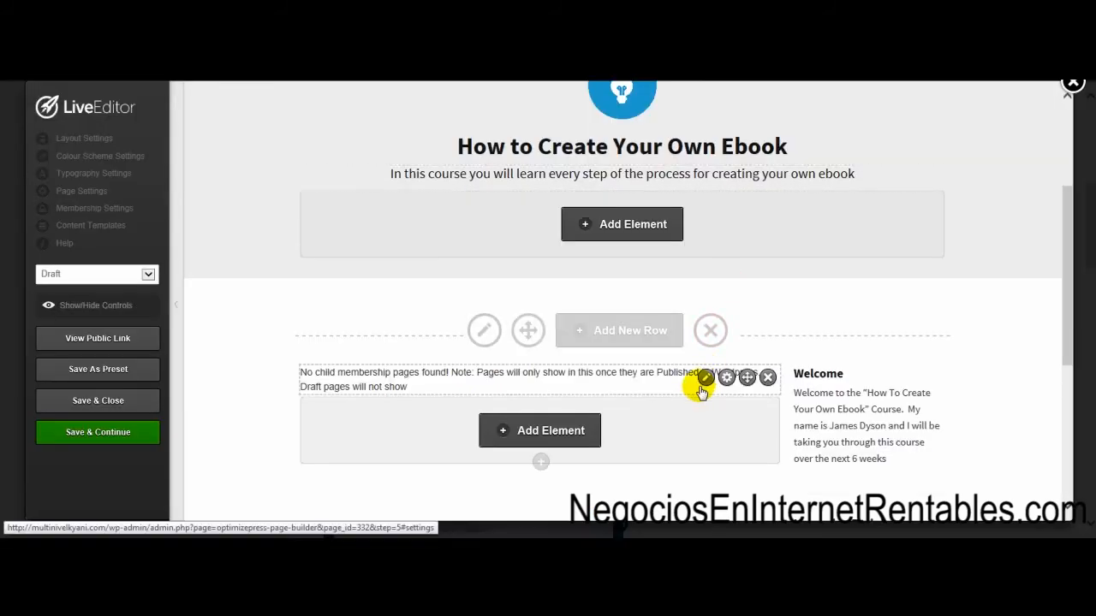
Switch to the OptimizePress LiveEditor and examine the Membership Page Restrictions, including the page level, product package and content dripping options
{"action": "scroll", "coordinate": [555, 323], "scroll_direction": "up", "scroll_amount": 3}
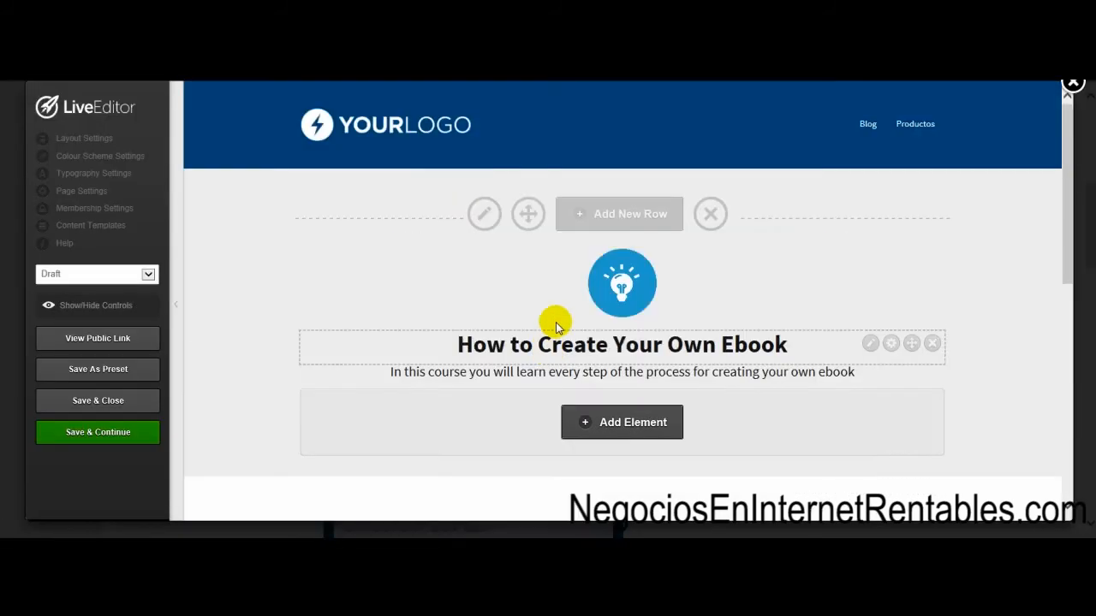
{"action": "left_click", "coordinate": [95, 214]}
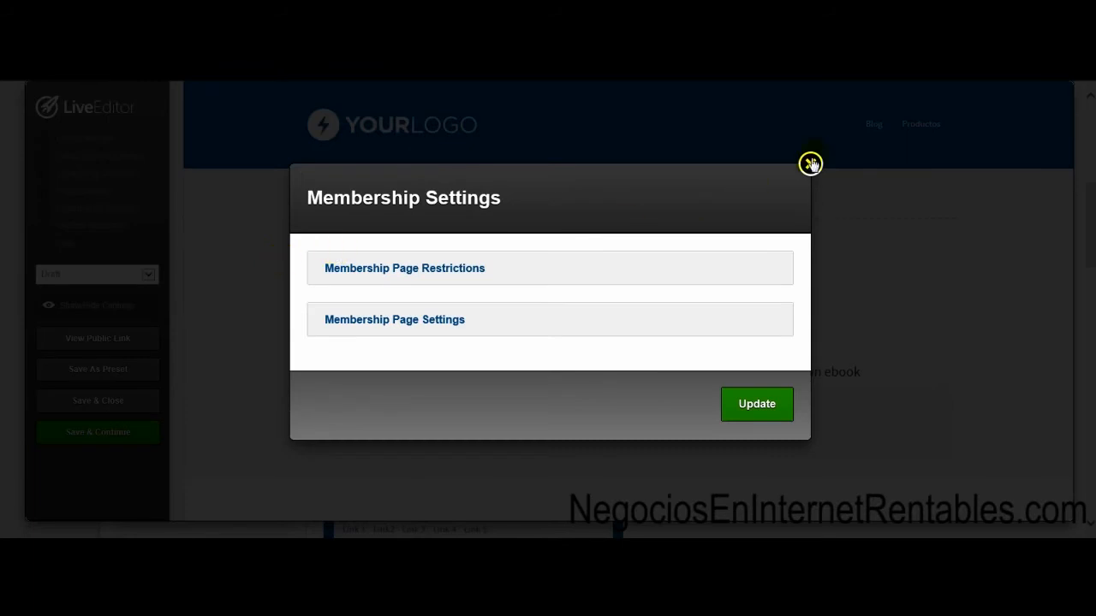
{"action": "left_click", "coordinate": [810, 163]}
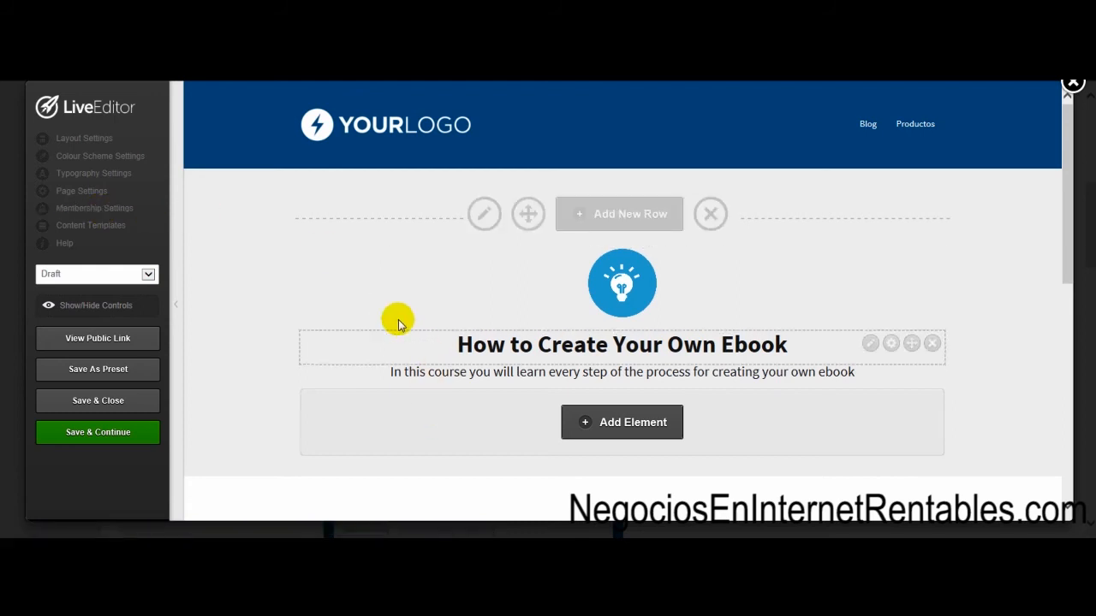
{"action": "left_click", "coordinate": [117, 214]}
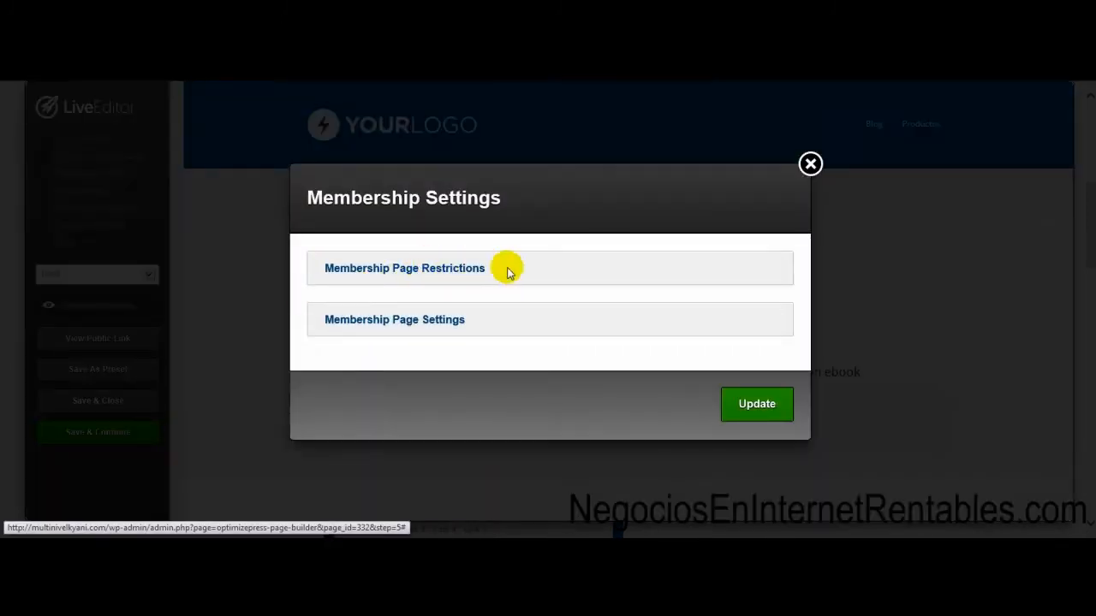
{"action": "left_click", "coordinate": [447, 272]}
{"action": "left_click", "coordinate": [484, 282]}
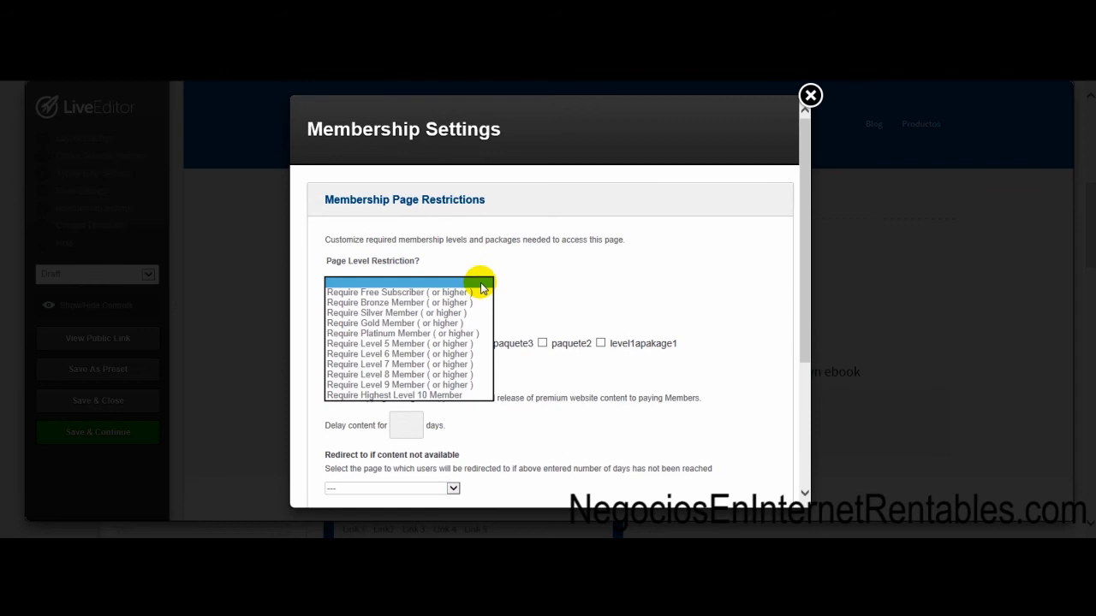
{"action": "left_click", "coordinate": [489, 285]}
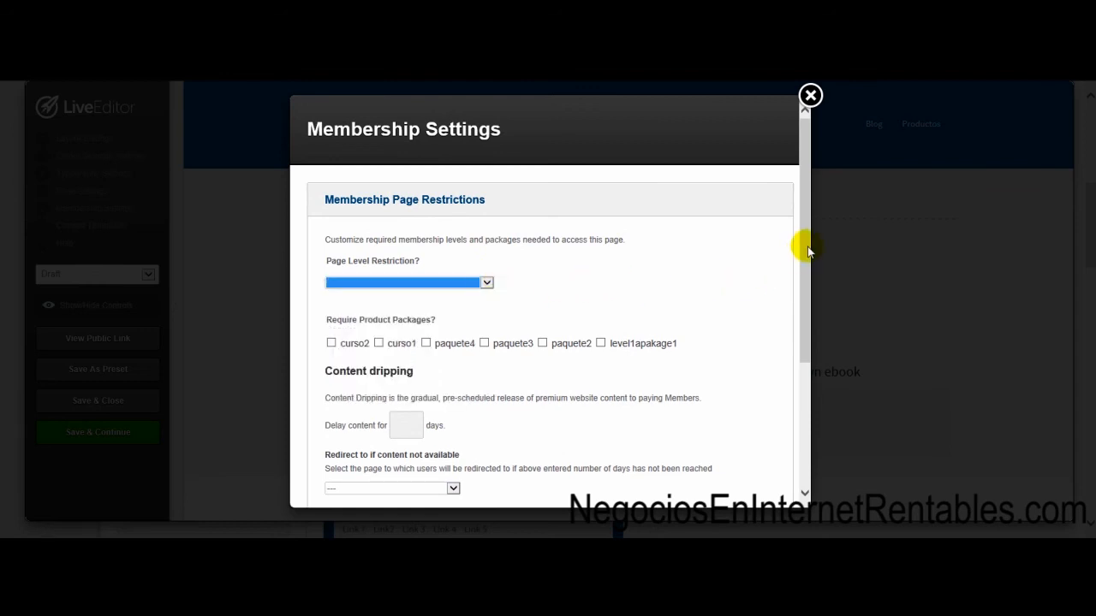
{"action": "left_click_drag", "start_coordinate": [805, 248], "coordinate": [808, 289]}
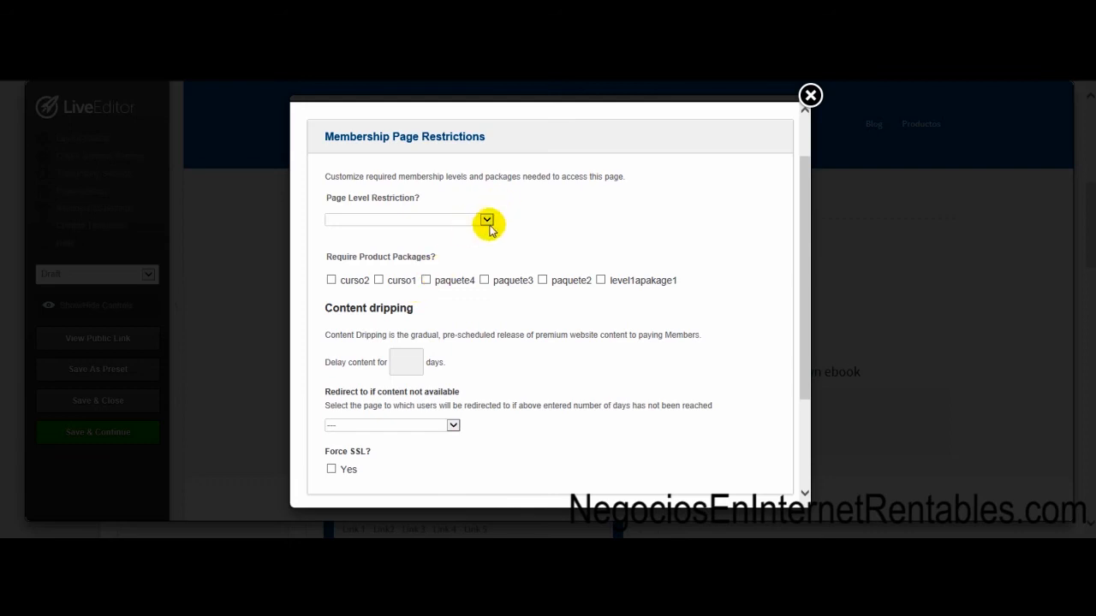
{"action": "left_click", "coordinate": [810, 95]}
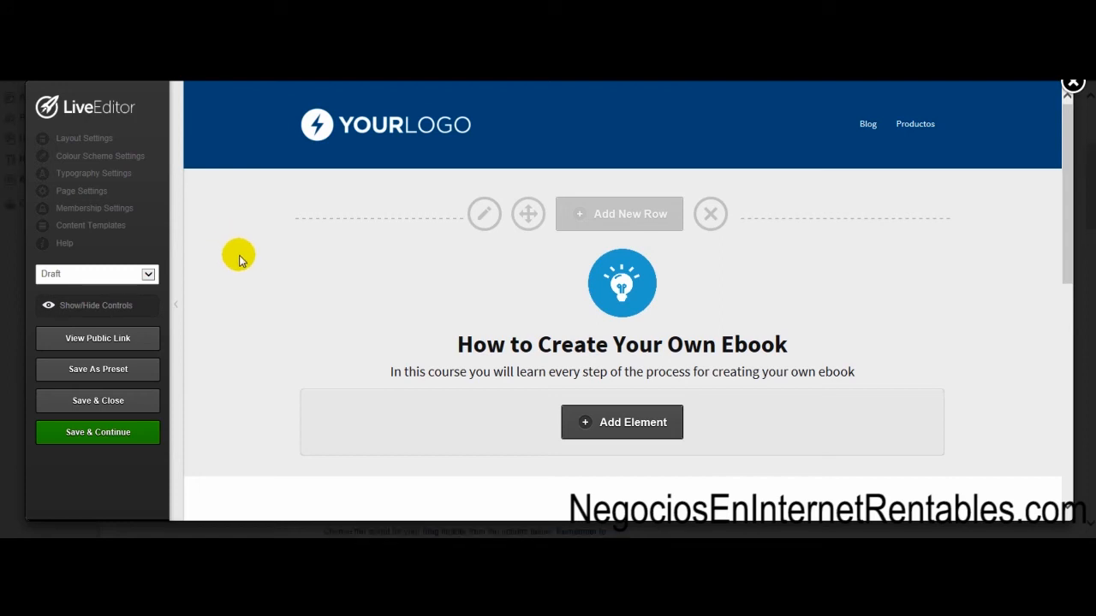
{"action": "scroll", "coordinate": [239, 259], "scroll_direction": "down", "scroll_amount": 1}
{"action": "scroll", "coordinate": [239, 259], "scroll_direction": "up", "scroll_amount": 1}
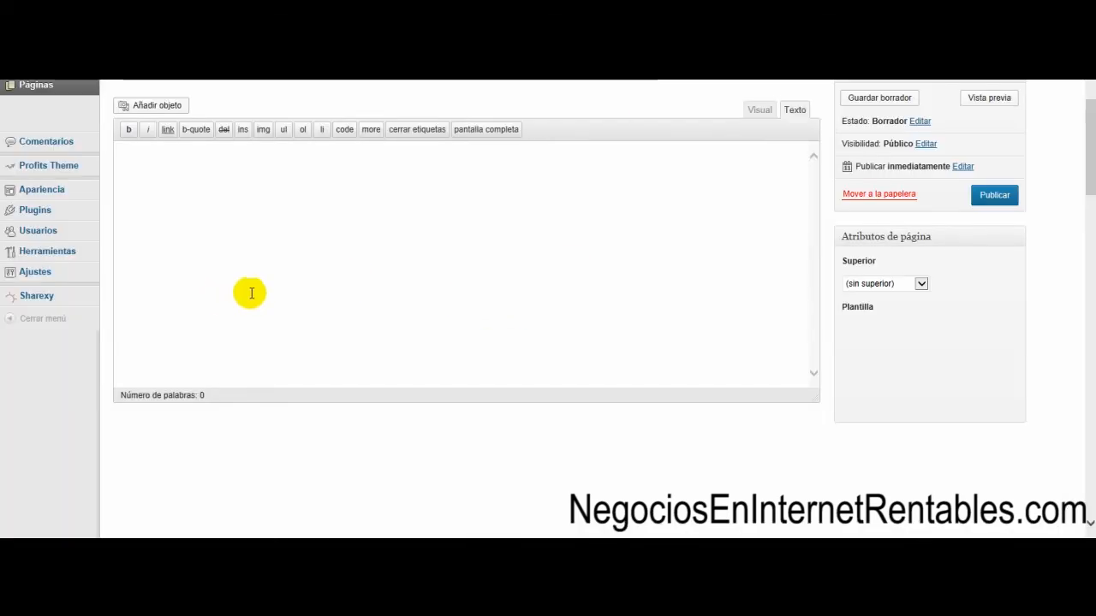
Switch back to the Profits Theme site and view the Products / Levels section of its Membership settings
{"action": "scroll", "coordinate": [249, 294], "scroll_direction": "up", "scroll_amount": 2}
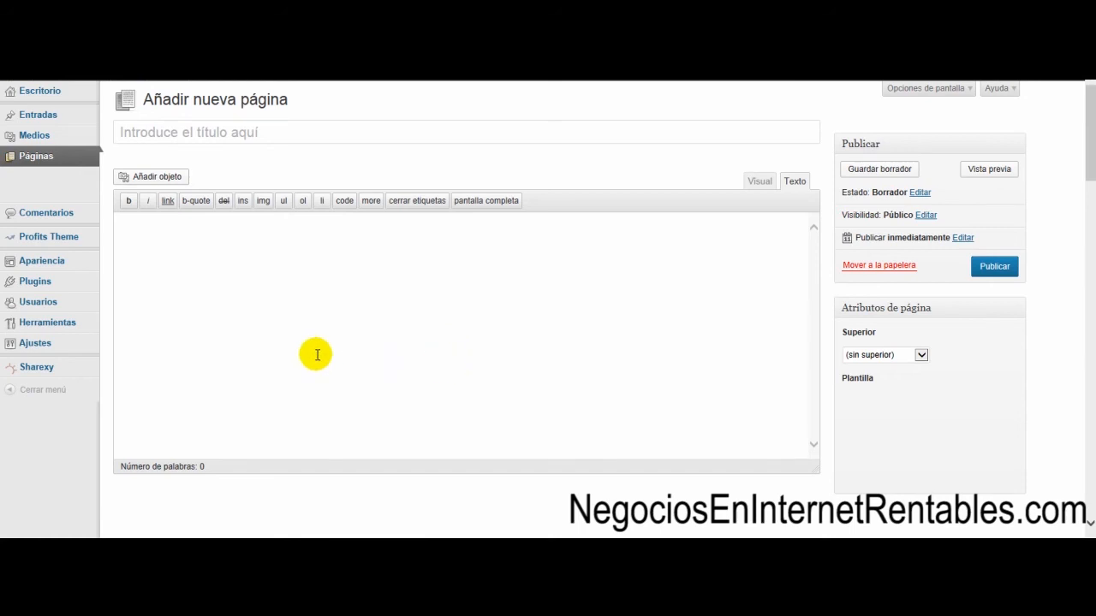
{"action": "left_click", "coordinate": [289, 132]}
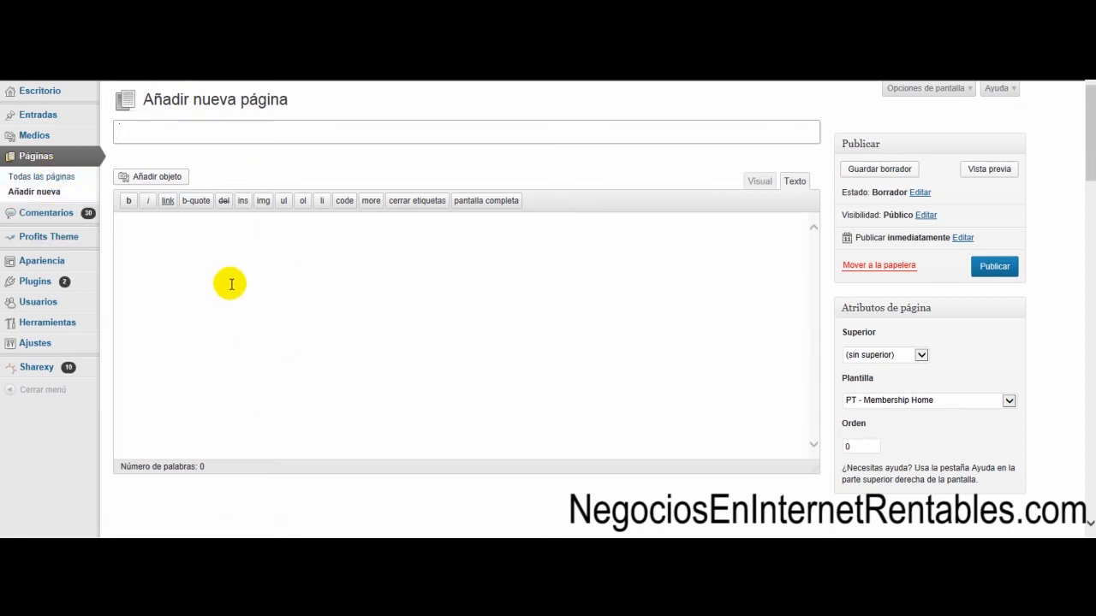
{"action": "mouse_move", "coordinate": [75, 238]}
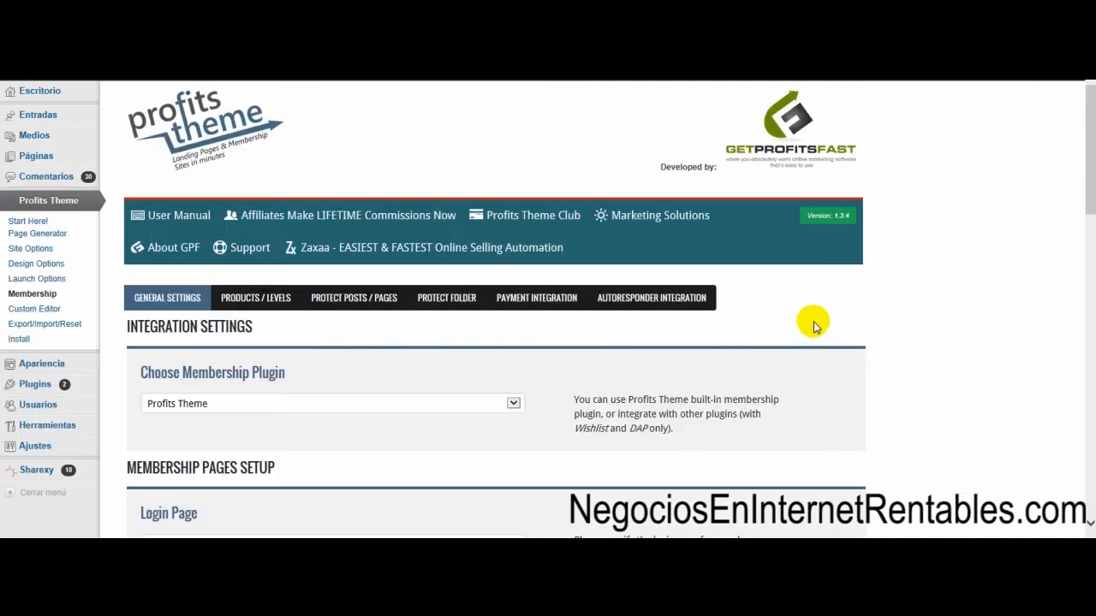
{"action": "left_click", "coordinate": [261, 300]}
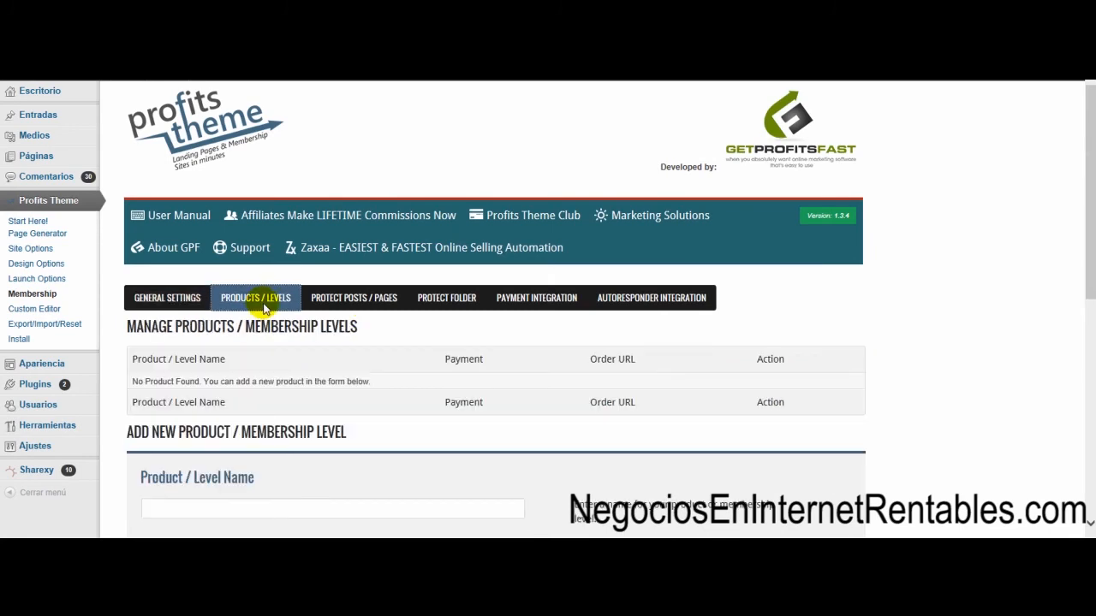
Examine the Protect Posts / Pages settings and their product / level choices without changing the selection
{"action": "left_click", "coordinate": [346, 300]}
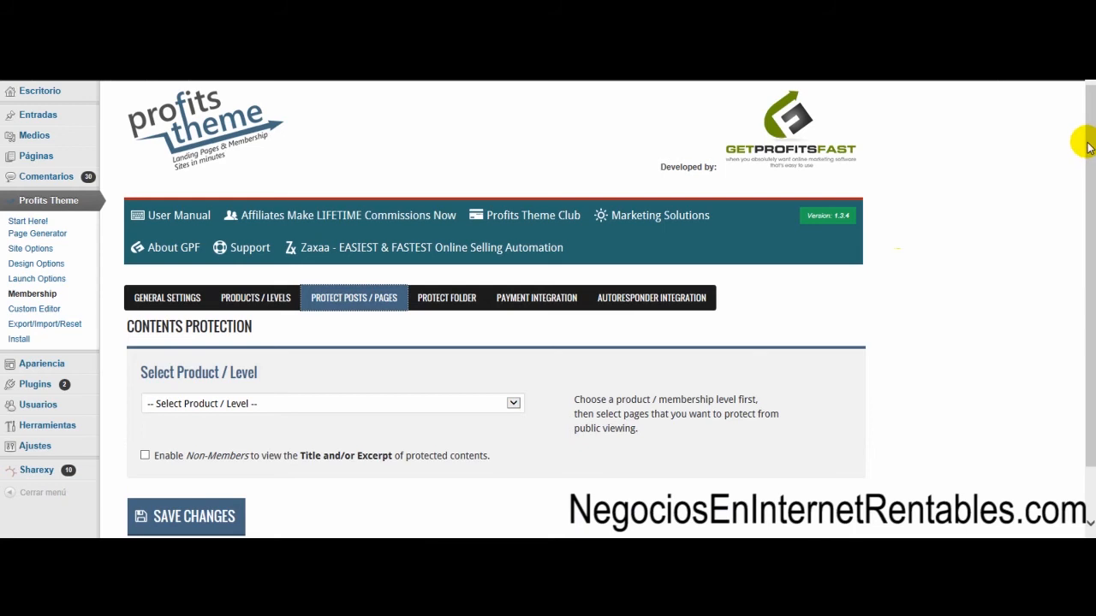
{"action": "left_click_drag", "start_coordinate": [1087, 147], "coordinate": [1087, 195]}
{"action": "left_click", "coordinate": [513, 344]}
{"action": "left_click", "coordinate": [457, 313]}
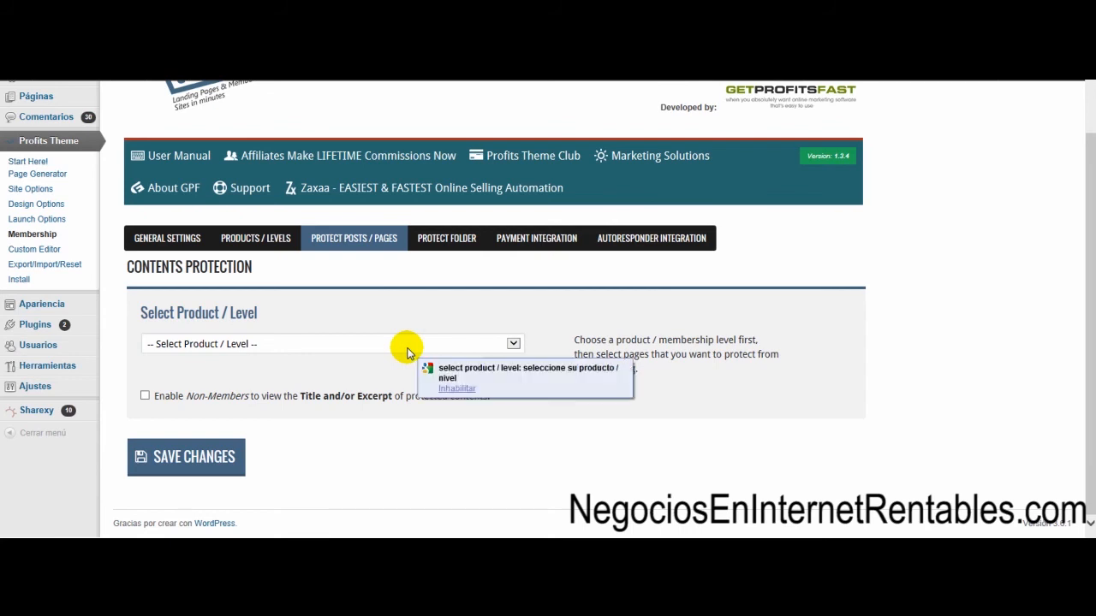
{"action": "left_click", "coordinate": [408, 352]}
{"action": "left_click", "coordinate": [334, 369]}
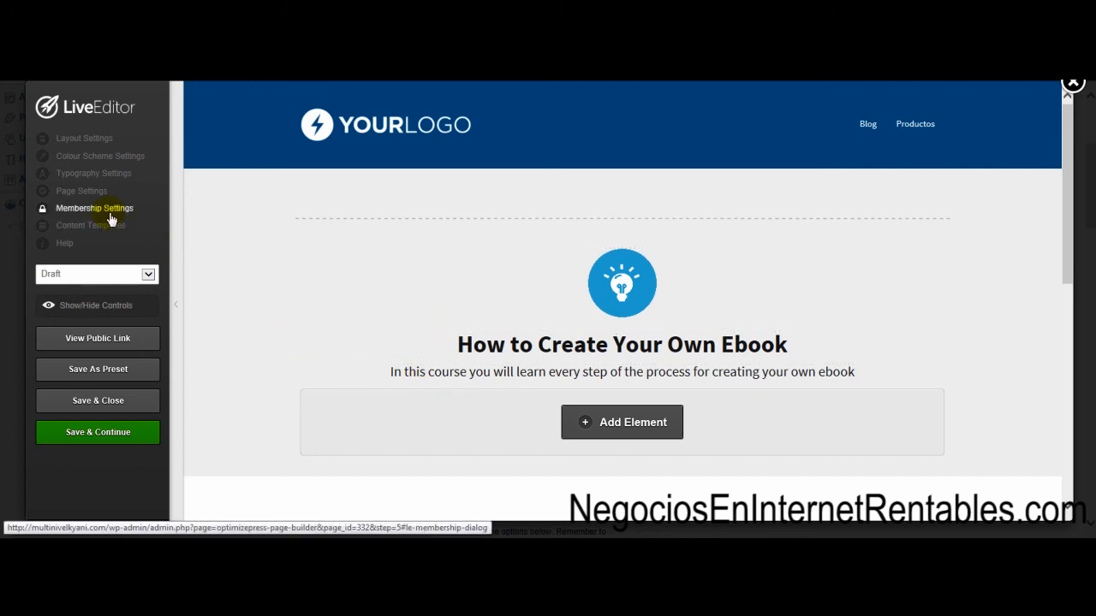
Return to the OptimizePress LiveEditor and review the page level restriction and required product packages in Membership Settings
{"action": "left_click", "coordinate": [110, 214]}
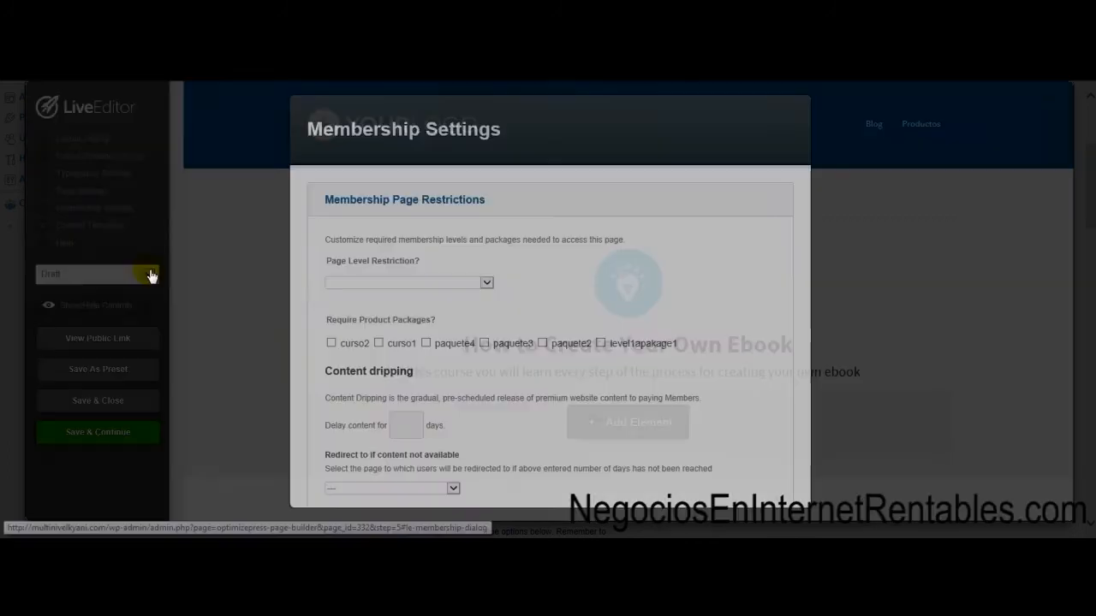
{"action": "left_click_drag", "start_coordinate": [805, 199], "coordinate": [802, 239]}
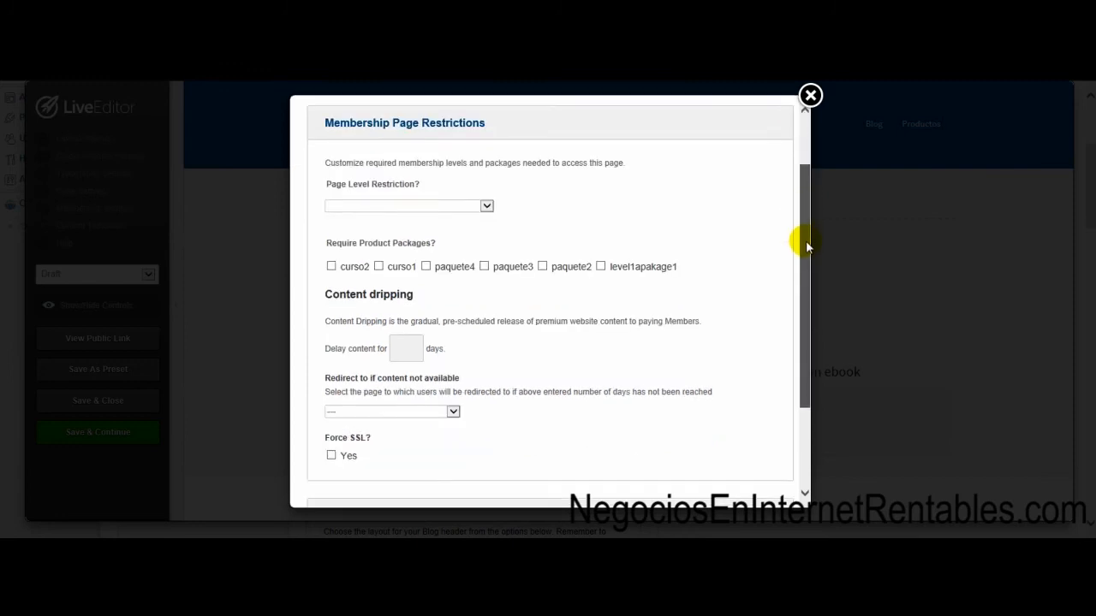
{"action": "left_click", "coordinate": [484, 205]}
{"action": "left_click", "coordinate": [486, 209]}
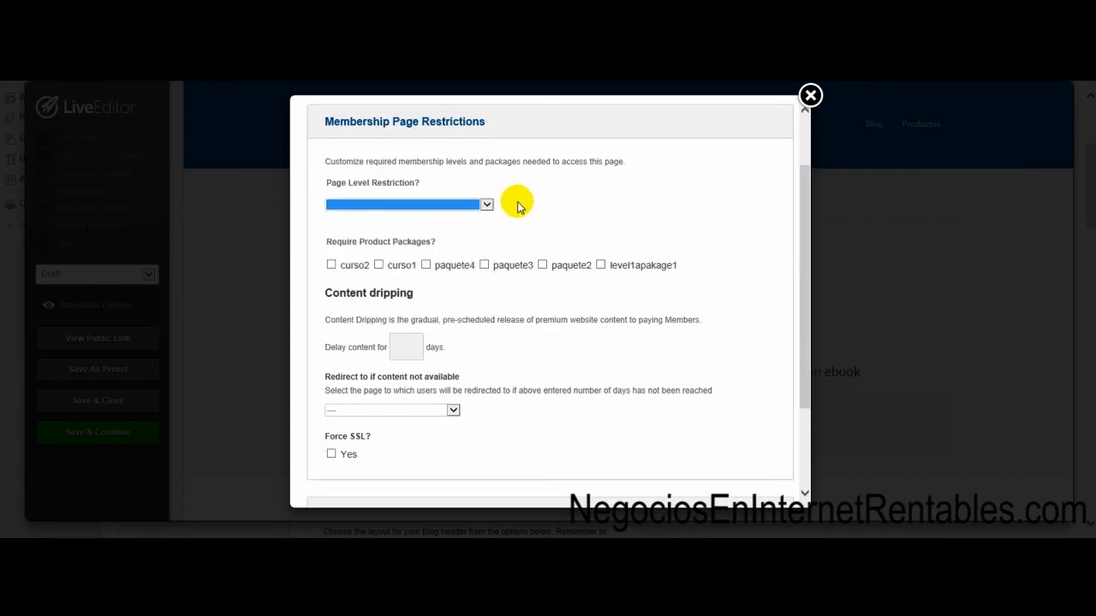
{"action": "left_click", "coordinate": [637, 193]}
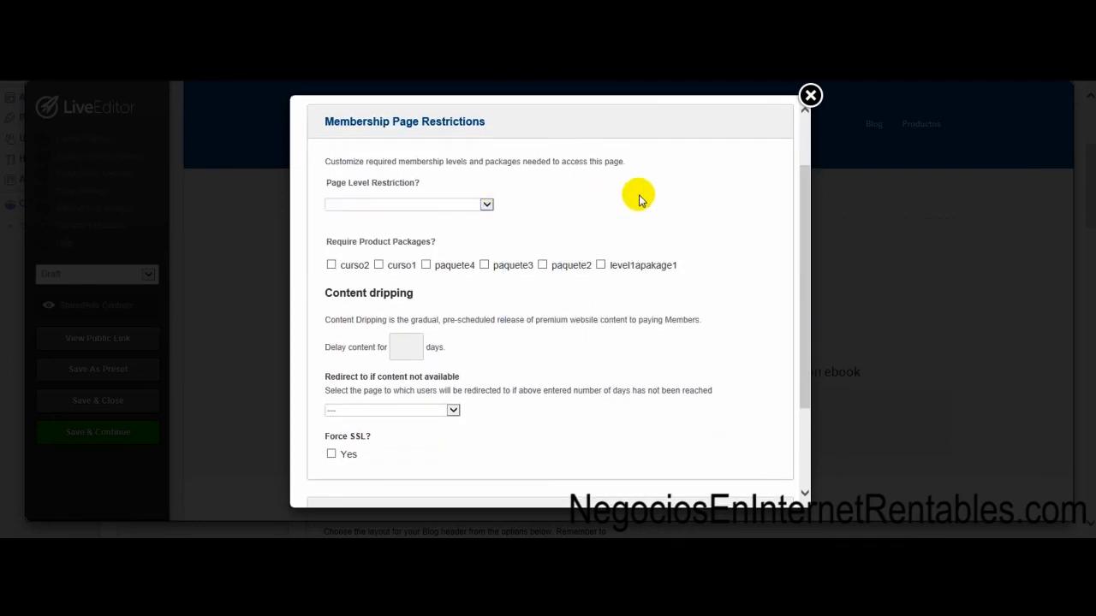
{"action": "left_click_drag", "start_coordinate": [799, 243], "coordinate": [802, 203]}
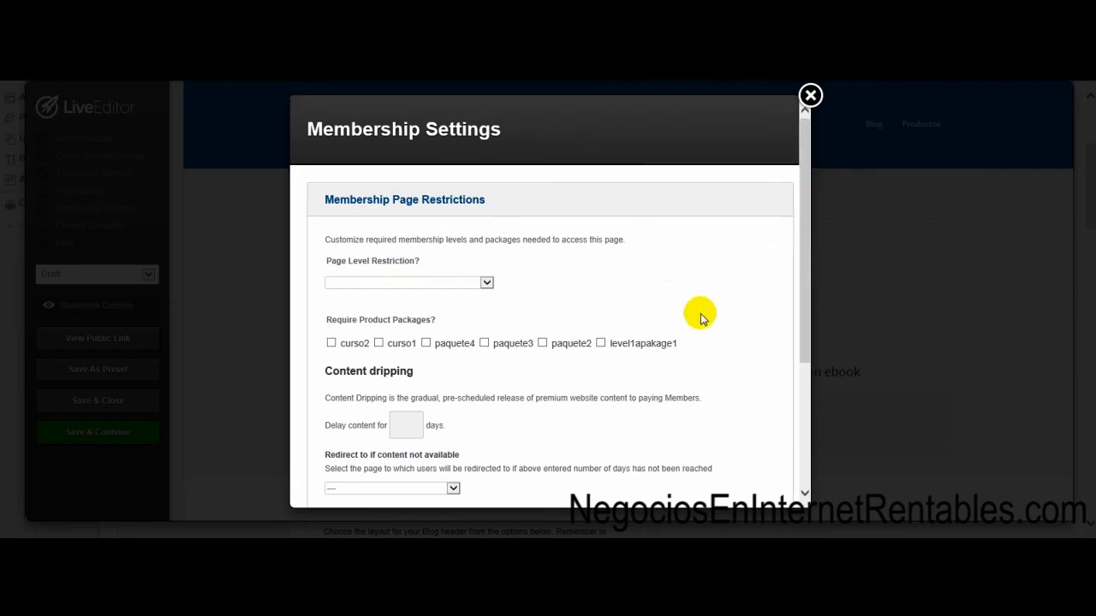
{"action": "left_click", "coordinate": [810, 99]}
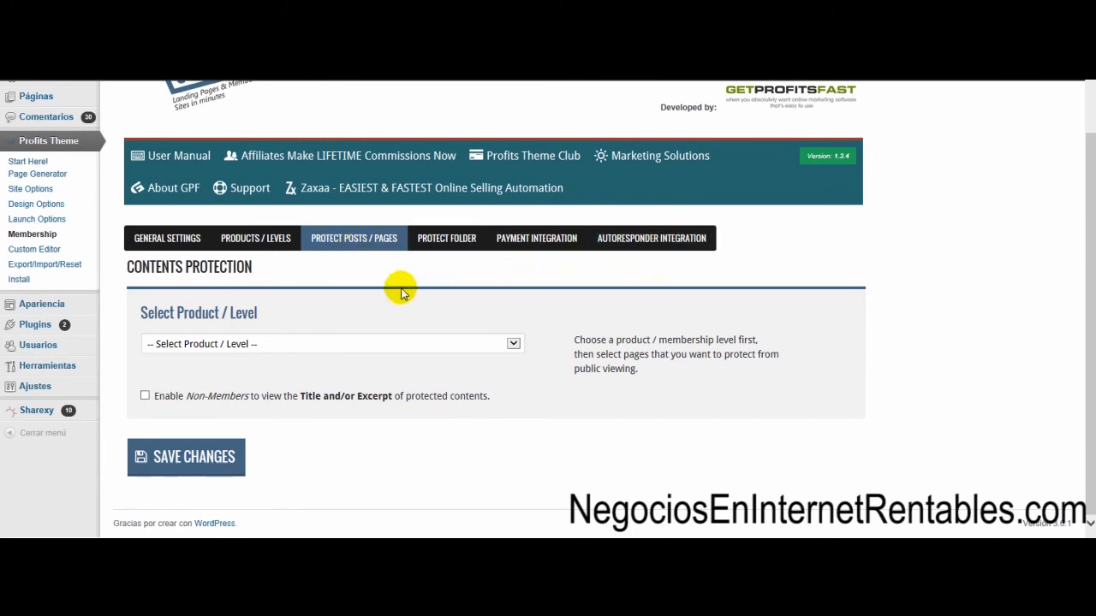
In the Profits Theme form for a new product / membership level, set the payment processor to Paypal
{"action": "left_click", "coordinate": [253, 240]}
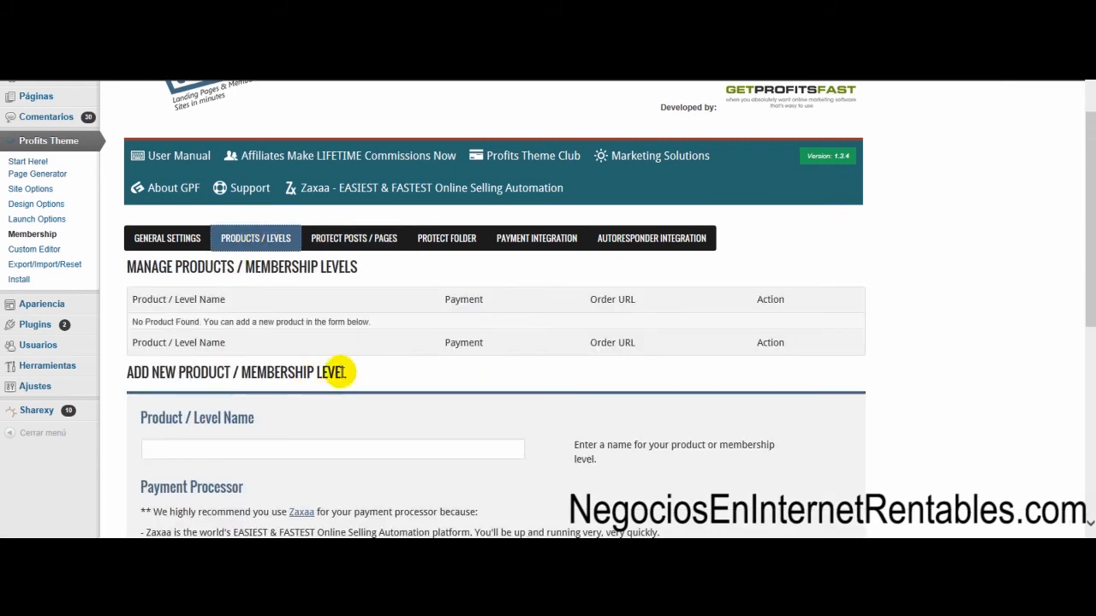
{"action": "scroll", "coordinate": [619, 391], "scroll_direction": "down", "scroll_amount": 1}
{"action": "left_click", "coordinate": [348, 378]}
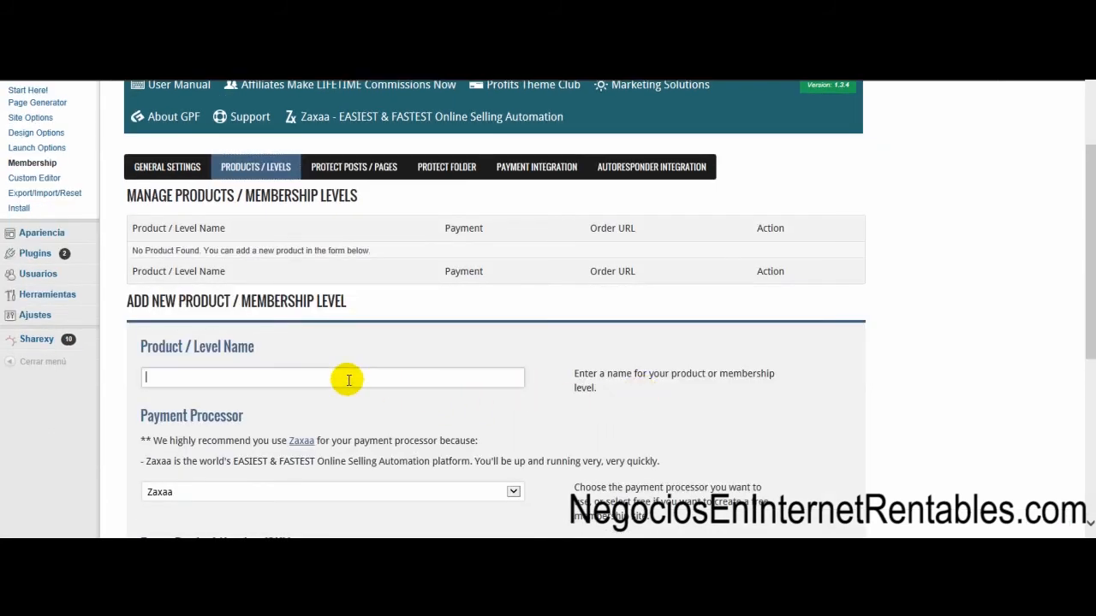
{"action": "scroll", "coordinate": [264, 387], "scroll_direction": "down", "scroll_amount": 1}
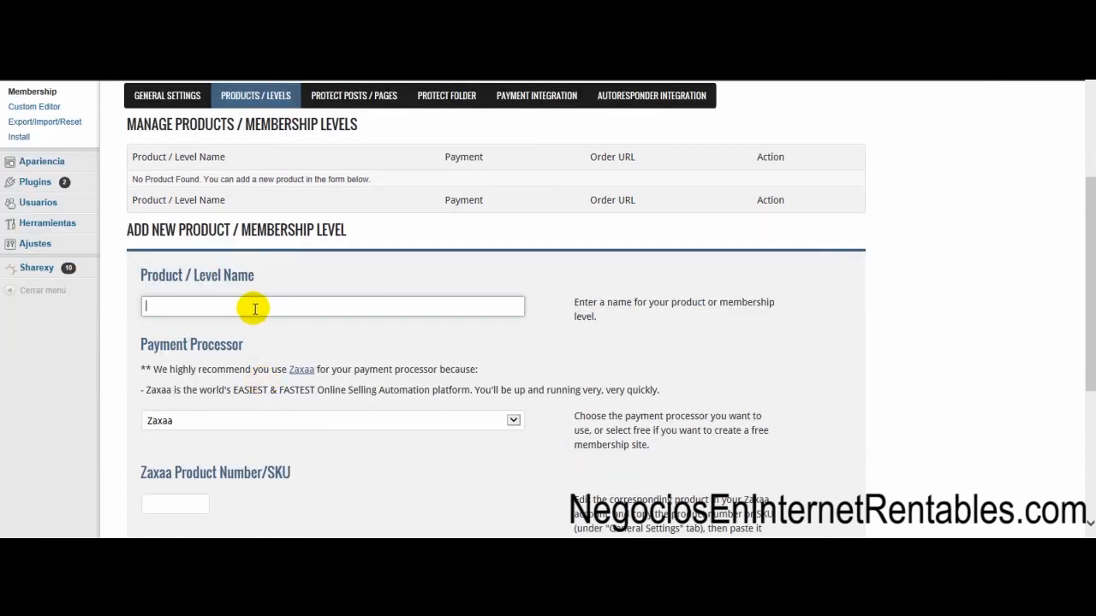
{"action": "scroll", "coordinate": [250, 310], "scroll_direction": "down", "scroll_amount": 2}
{"action": "left_click", "coordinate": [484, 280]}
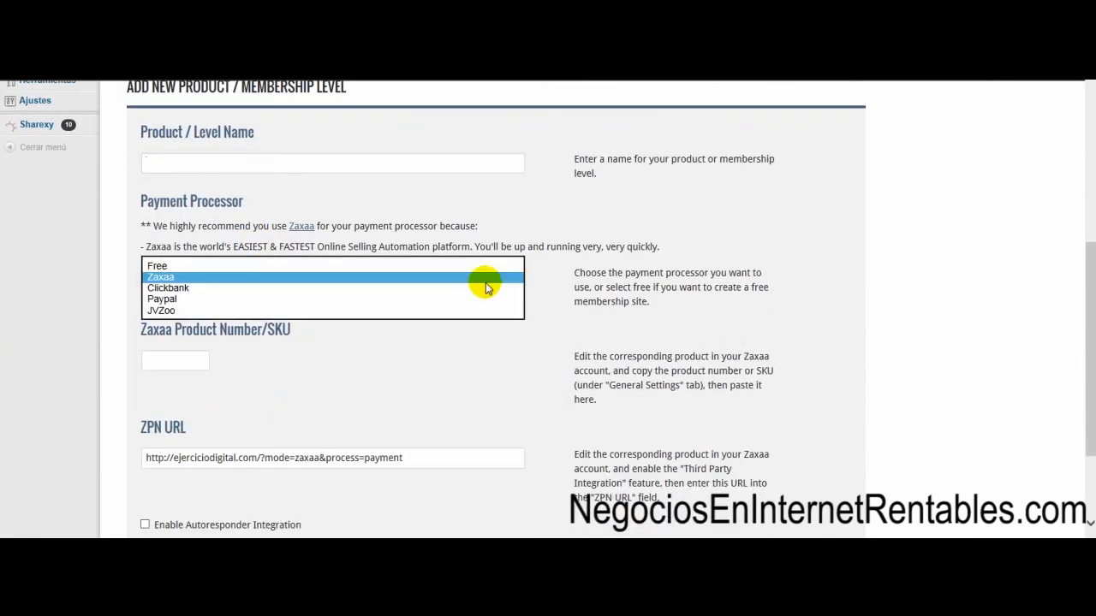
{"action": "left_click", "coordinate": [332, 299]}
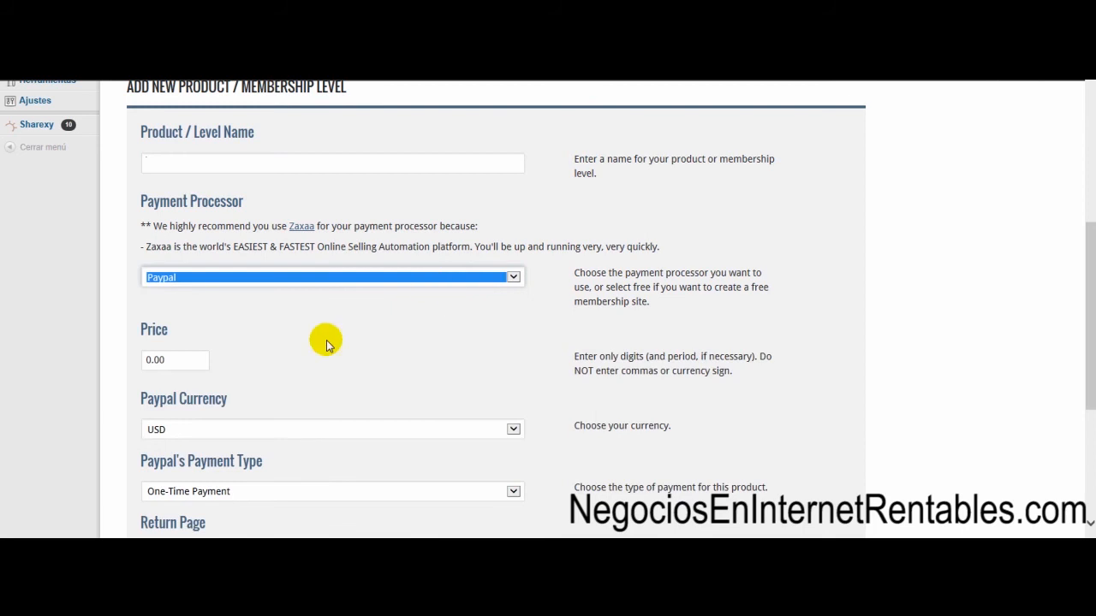
Review the Paypal currency choices and the payment type, return page and cancel page settings, keeping USD selected
{"action": "left_click", "coordinate": [287, 428]}
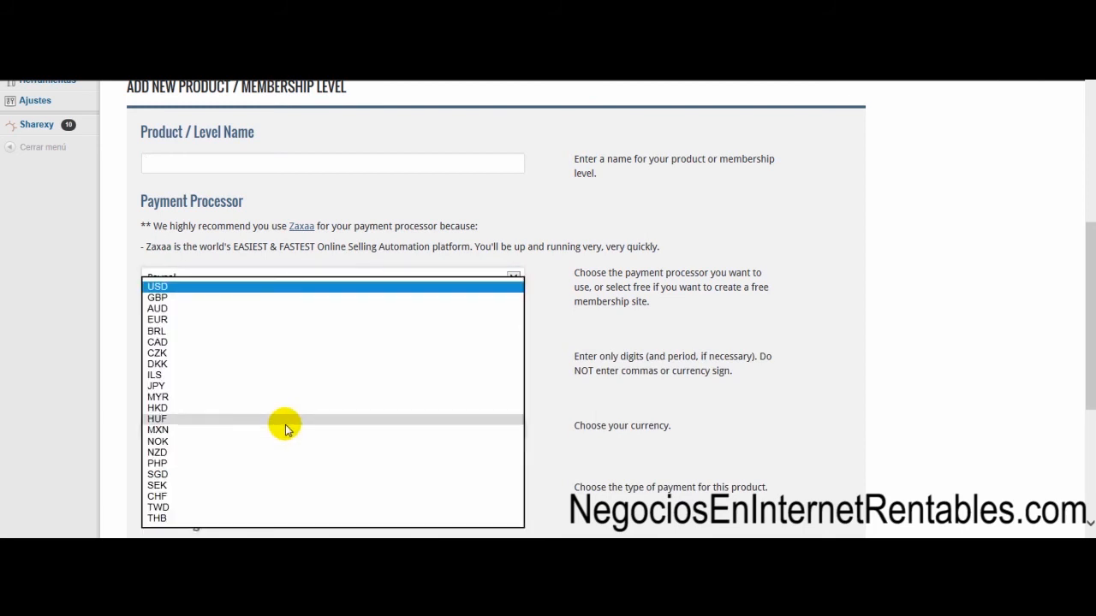
{"action": "left_click", "coordinate": [826, 329]}
{"action": "scroll", "coordinate": [462, 385], "scroll_direction": "down", "scroll_amount": 2}
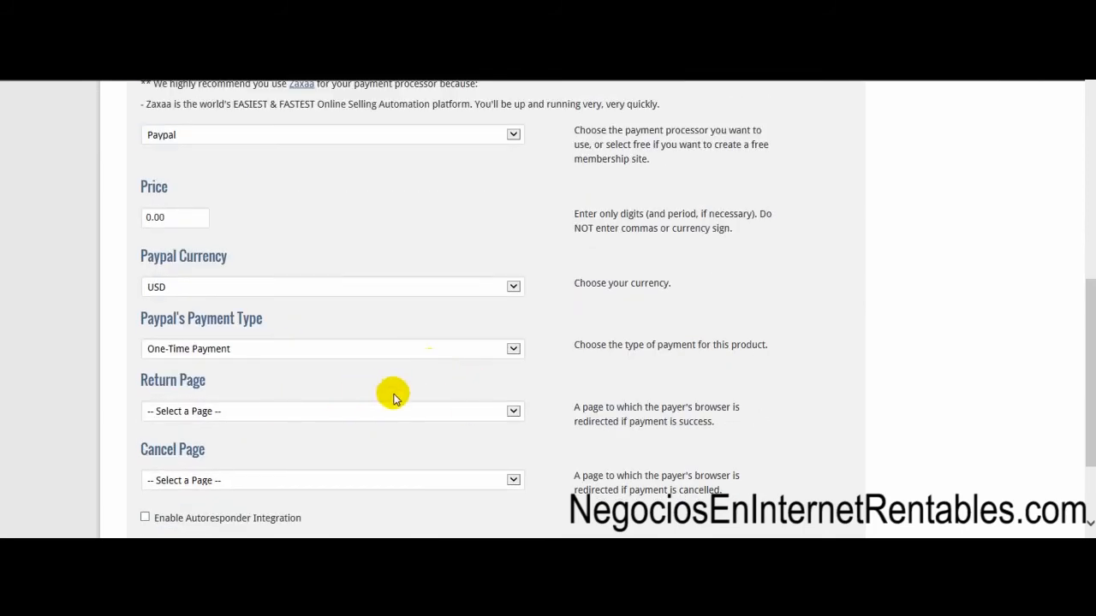
{"action": "scroll", "coordinate": [391, 391], "scroll_direction": "down", "scroll_amount": 1}
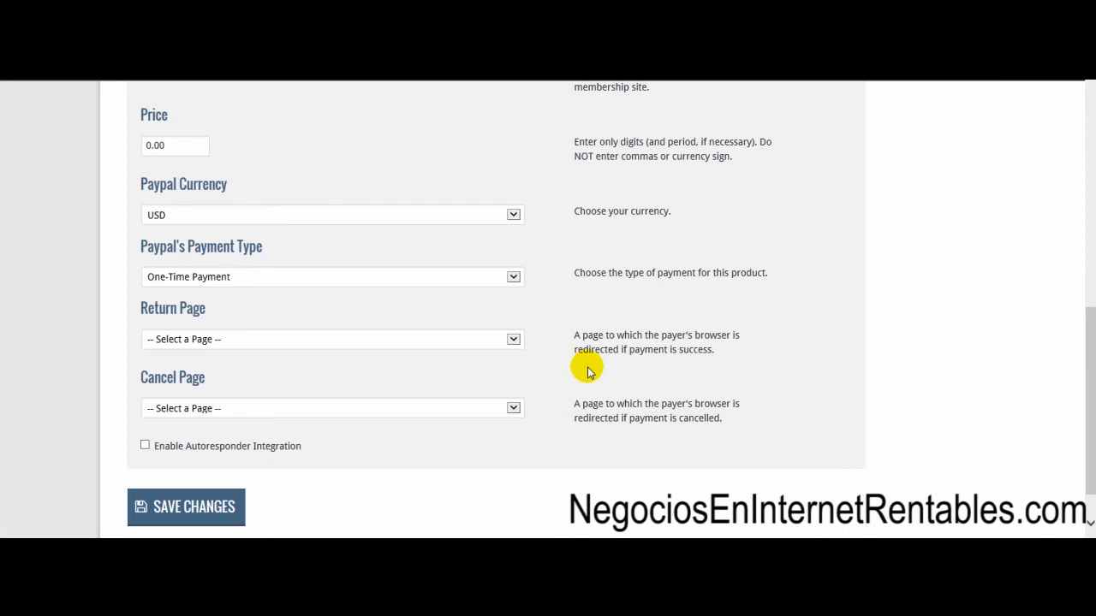
Close the OptimizePress LiveEditor and accept leaving the page without saving, returning to Blog Settings
{"action": "scroll", "coordinate": [584, 364], "scroll_direction": "up", "scroll_amount": 1}
{"action": "scroll", "coordinate": [599, 358], "scroll_direction": "up", "scroll_amount": 2}
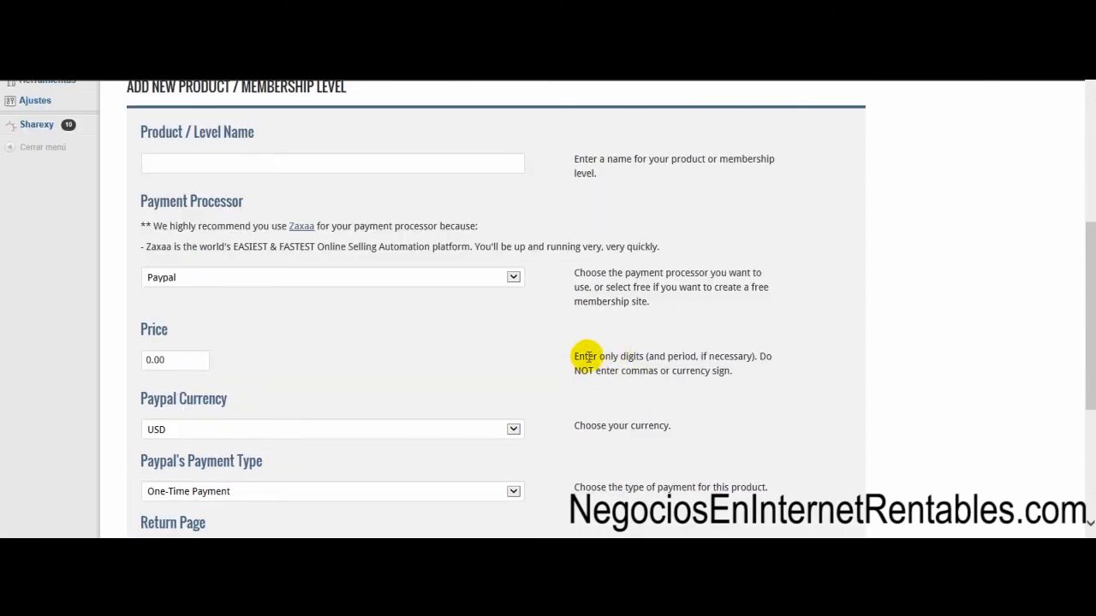
{"action": "scroll", "coordinate": [582, 196], "scroll_direction": "up", "scroll_amount": 2}
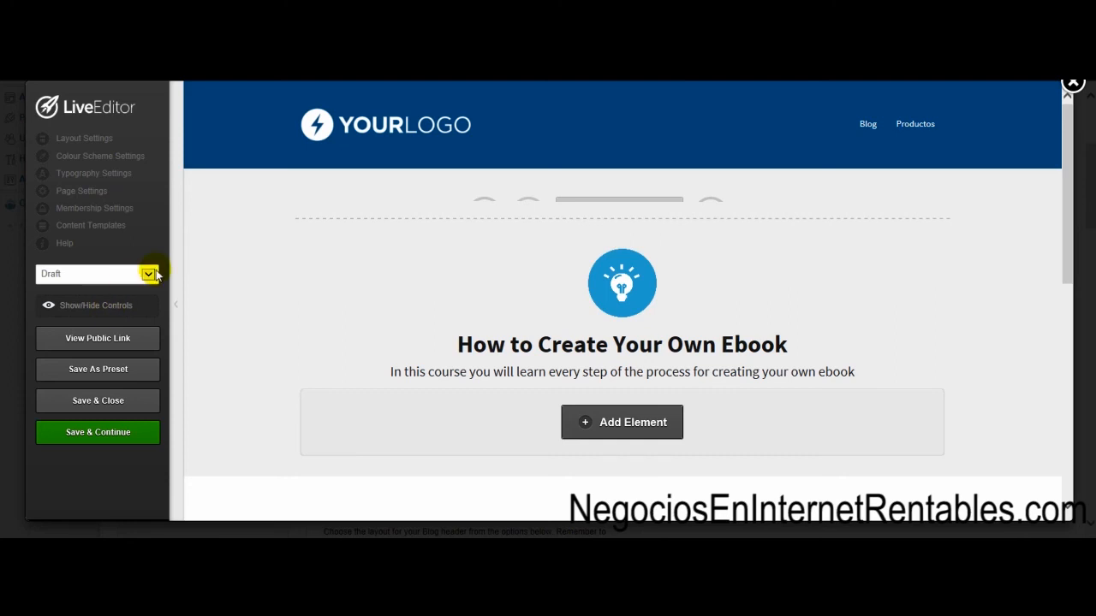
{"action": "left_click", "coordinate": [1074, 85]}
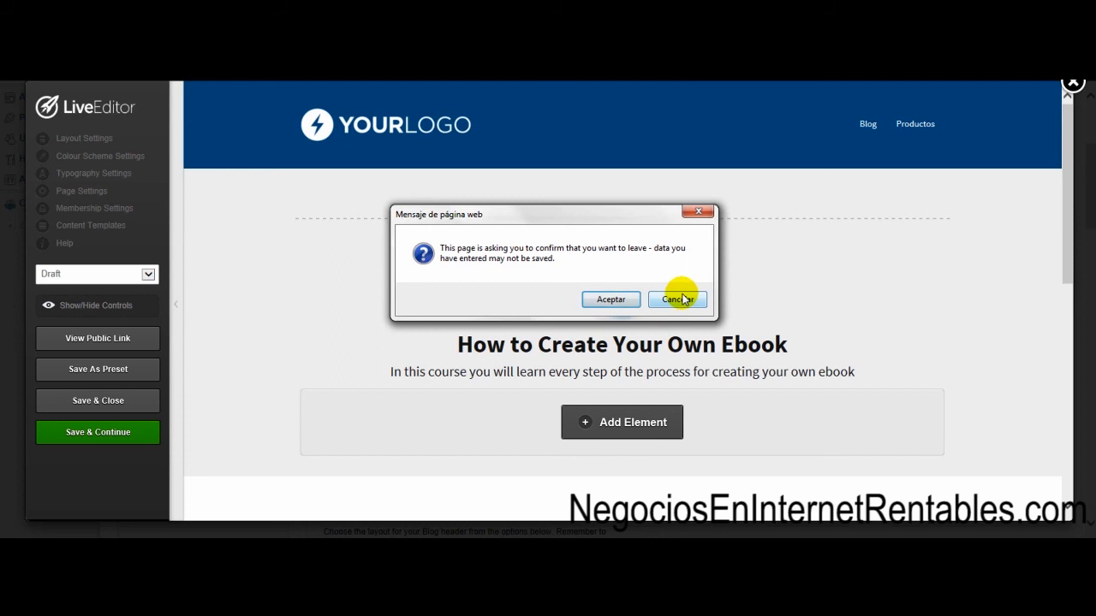
{"action": "left_click", "coordinate": [610, 299]}
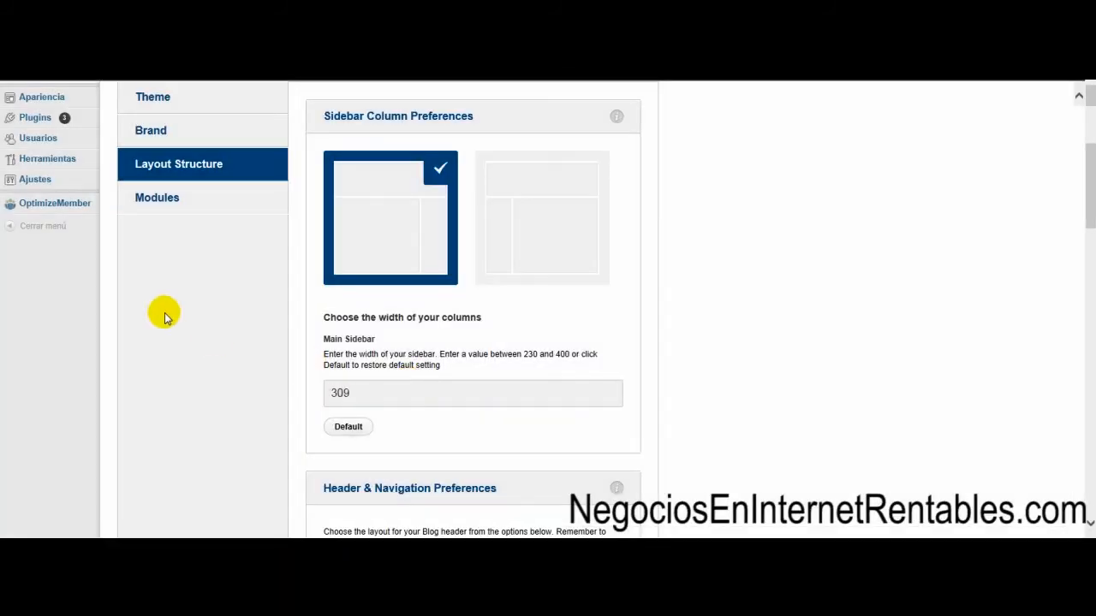
{"action": "scroll", "coordinate": [91, 428], "scroll_direction": "up", "scroll_amount": 2}
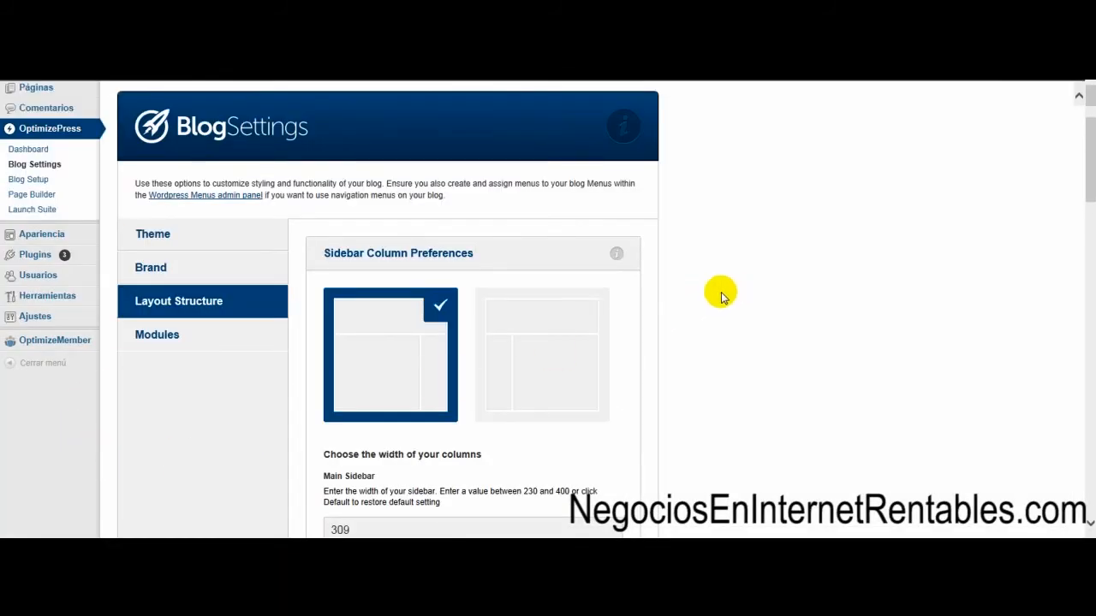
Open OptimizeMember's PayPal Options and expand the PayPal Account Details section to read its requirements
{"action": "mouse_move", "coordinate": [72, 343]}
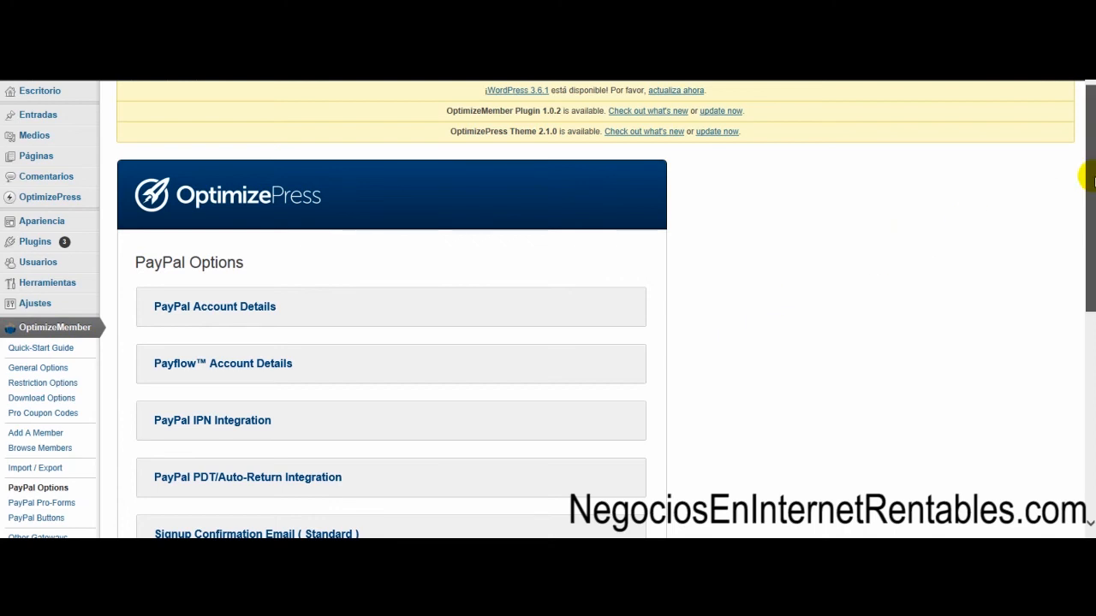
{"action": "scroll", "coordinate": [1089, 179], "scroll_direction": "down", "scroll_amount": 1}
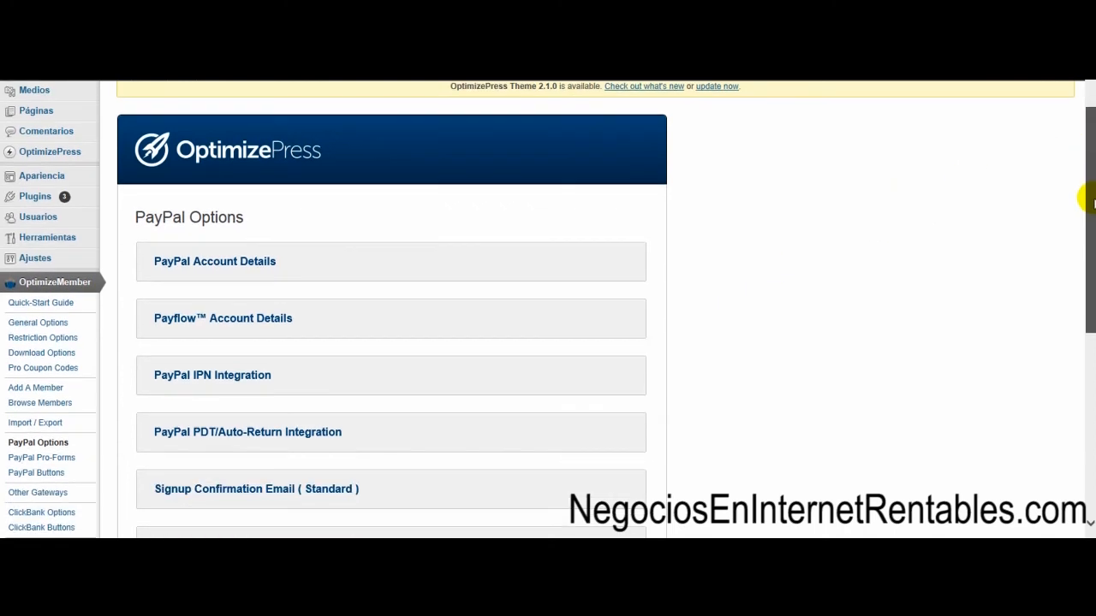
{"action": "left_click", "coordinate": [194, 270]}
{"action": "scroll", "coordinate": [770, 296], "scroll_direction": "down", "scroll_amount": 2}
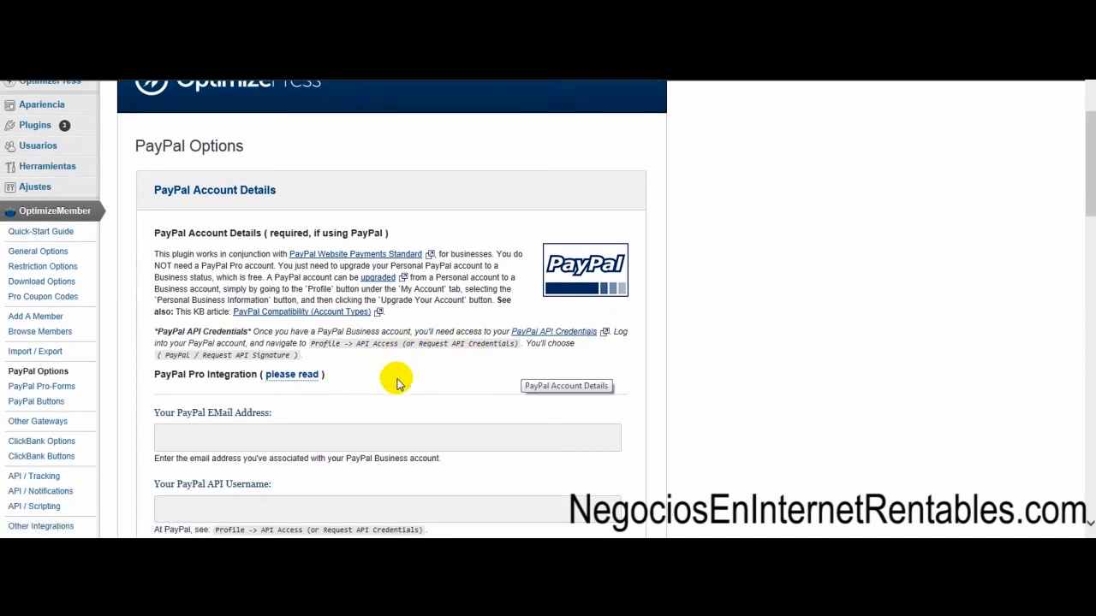
{"action": "scroll", "coordinate": [383, 370], "scroll_direction": "down", "scroll_amount": 4}
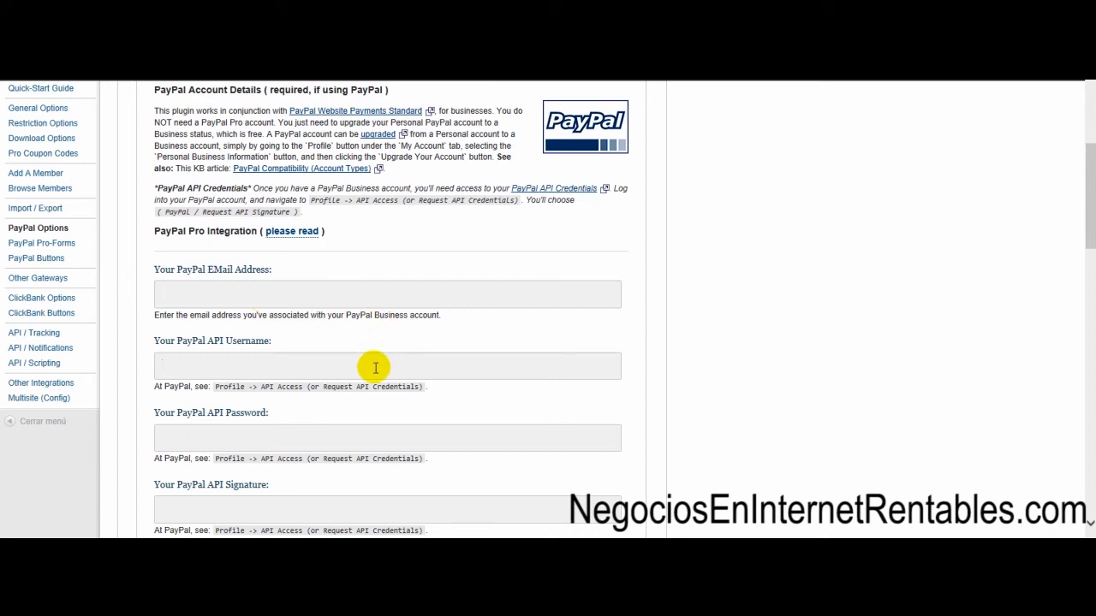
Review the PayPal email address, API username, API password and API signature fields without entering anything
{"action": "left_click", "coordinate": [261, 364]}
{"action": "scroll", "coordinate": [249, 368], "scroll_direction": "down", "scroll_amount": 1}
{"action": "left_click_drag", "start_coordinate": [286, 270], "coordinate": [154, 270]}
{"action": "left_click", "coordinate": [225, 300]}
{"action": "left_click", "coordinate": [225, 367]}
{"action": "left_click", "coordinate": [274, 438]}
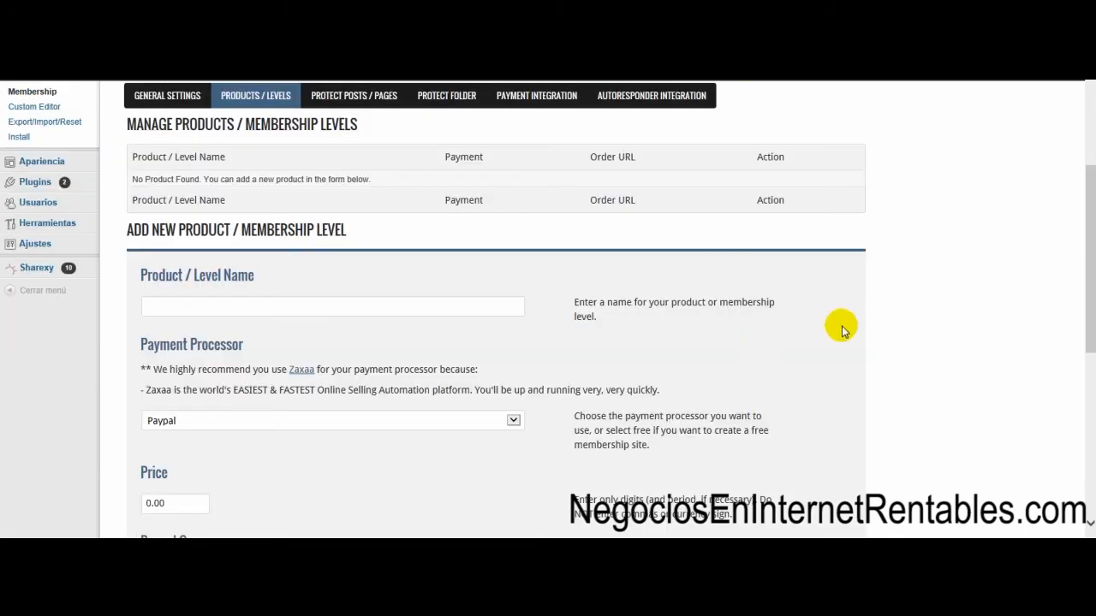
Compare the Profits Theme product / membership level form with OptimizeMember's PayPal Account Details settings
{"action": "scroll", "coordinate": [856, 316], "scroll_direction": "up", "scroll_amount": 3}
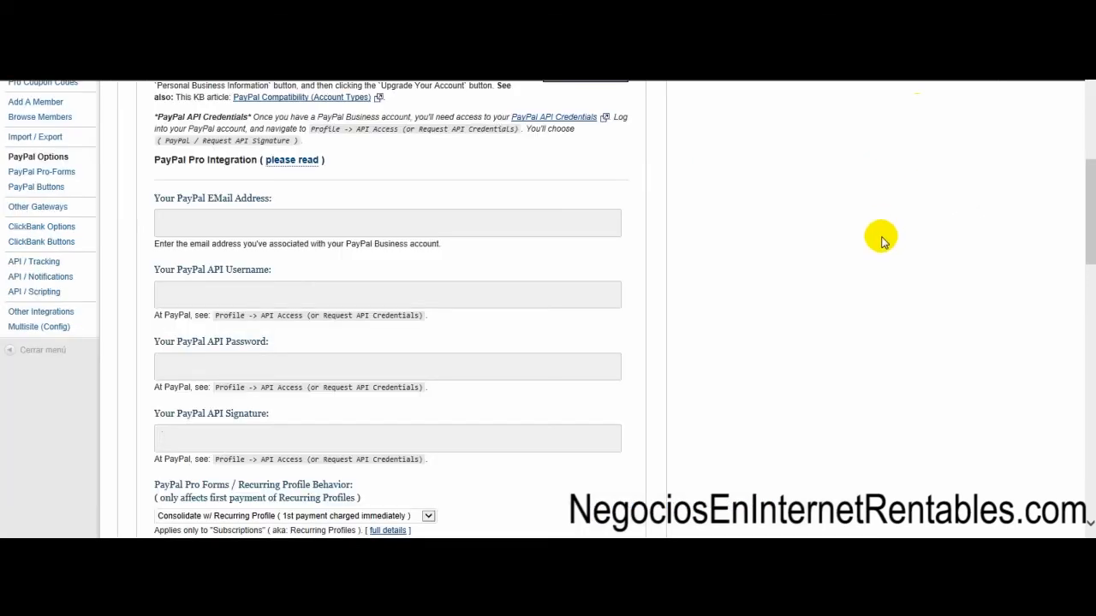
{"action": "scroll", "coordinate": [861, 288], "scroll_direction": "up", "scroll_amount": 3}
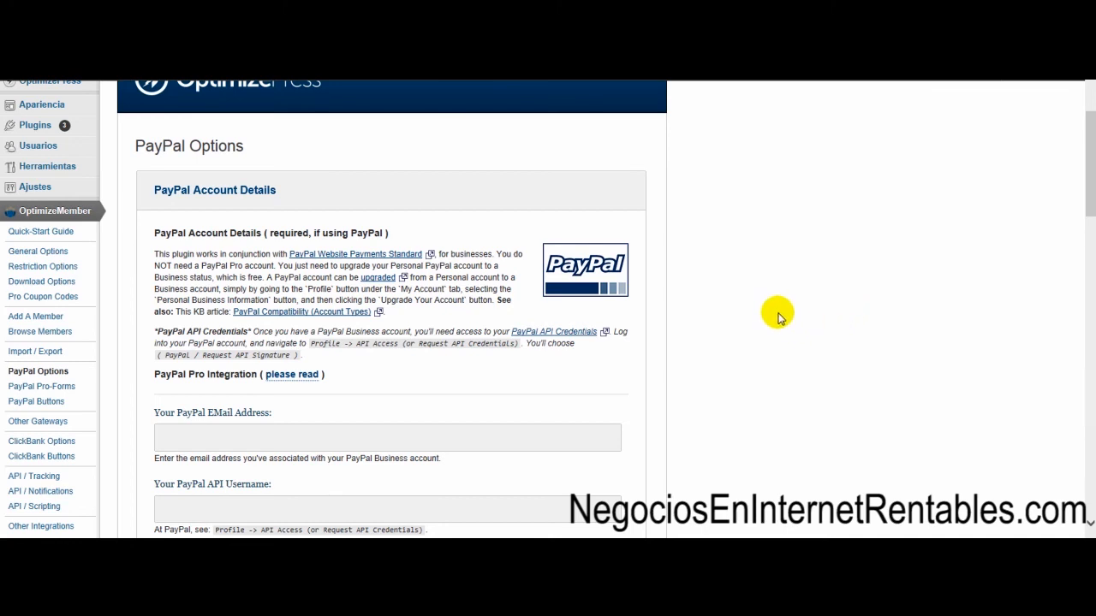
{"action": "scroll", "coordinate": [783, 318], "scroll_direction": "up", "scroll_amount": 2}
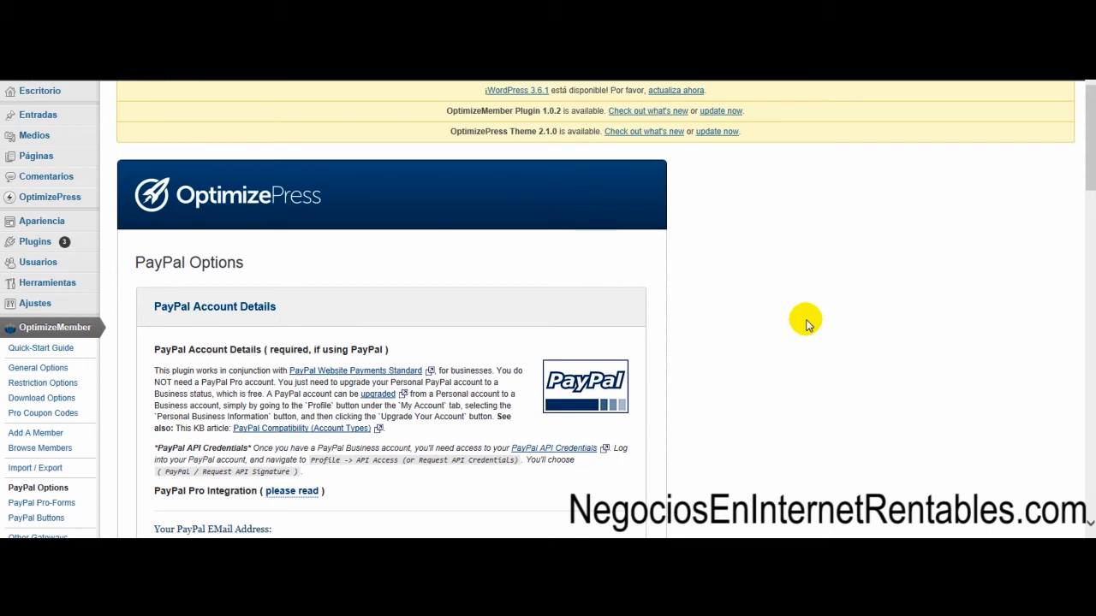
{"action": "scroll", "coordinate": [804, 321], "scroll_direction": "down", "scroll_amount": 5}
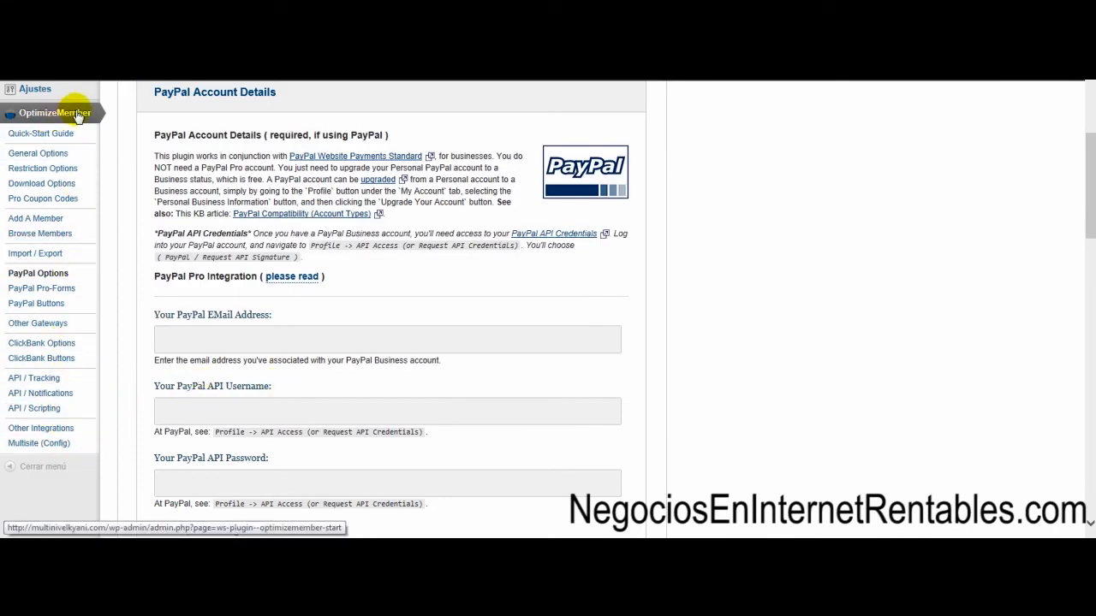
{"action": "scroll", "coordinate": [921, 336], "scroll_direction": "up", "scroll_amount": 3}
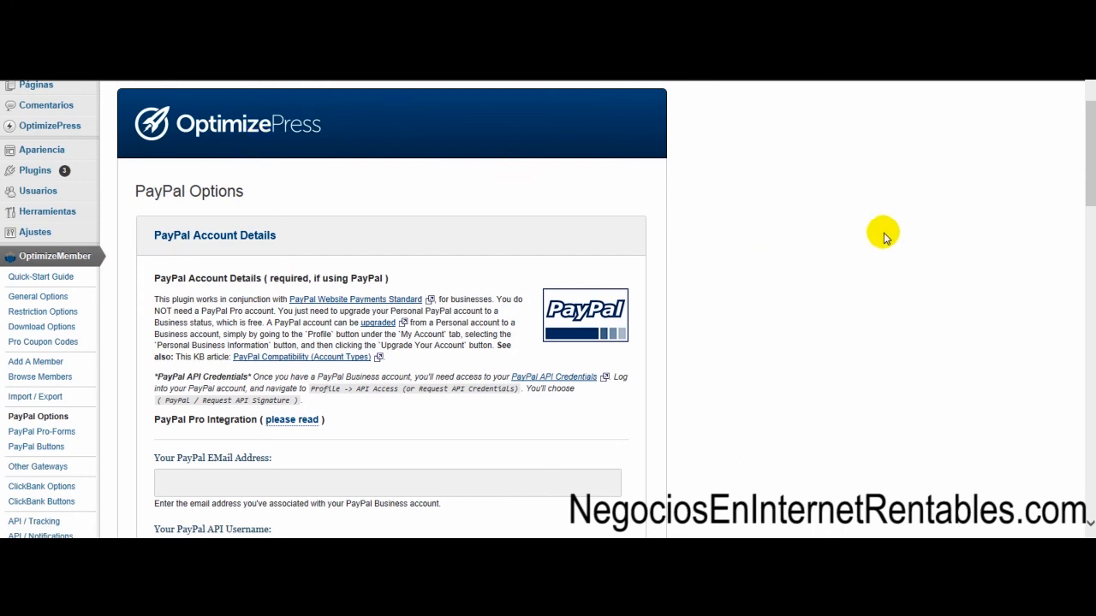
{"action": "scroll", "coordinate": [890, 257], "scroll_direction": "up", "scroll_amount": 2}
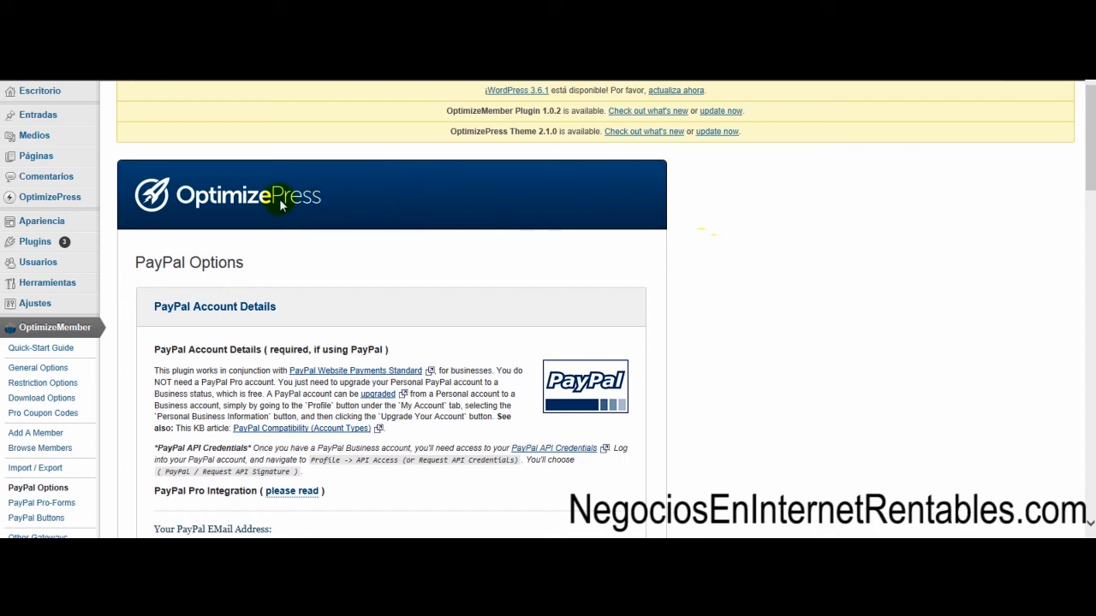
{"action": "scroll", "coordinate": [700, 221], "scroll_direction": "down", "scroll_amount": 1}
{"action": "scroll", "coordinate": [700, 220], "scroll_direction": "up", "scroll_amount": 1}
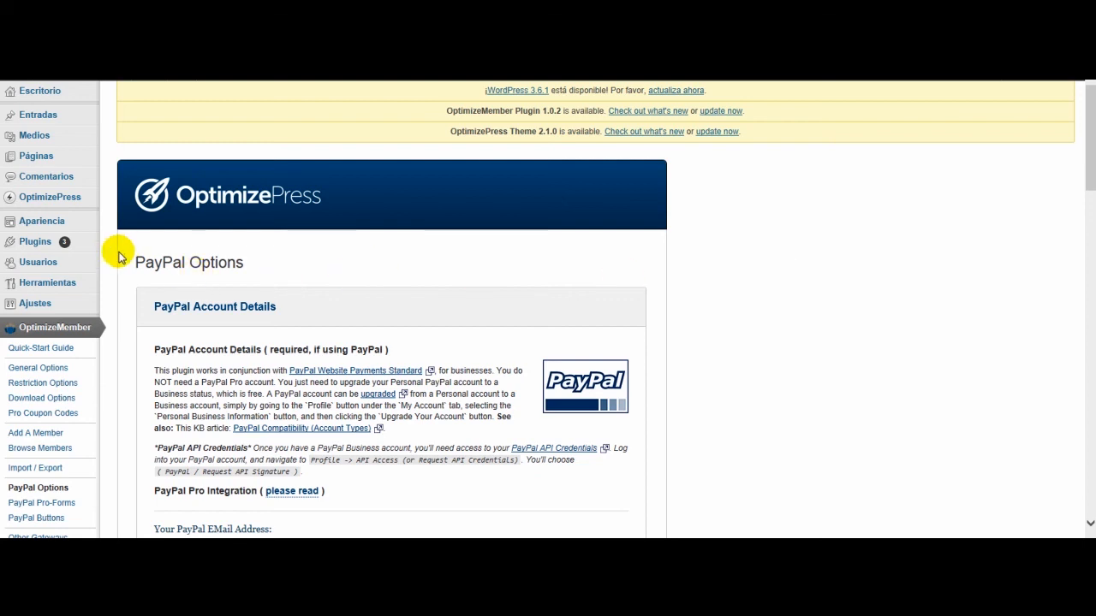
{"action": "left_click_drag", "start_coordinate": [135, 261], "coordinate": [250, 261]}
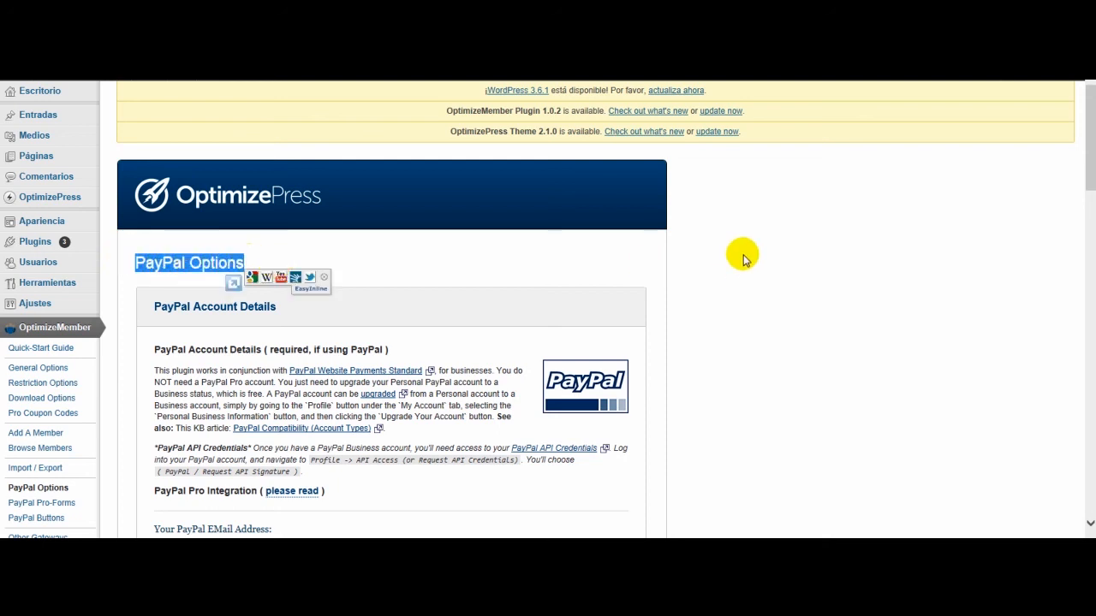
{"action": "left_click", "coordinate": [743, 260]}
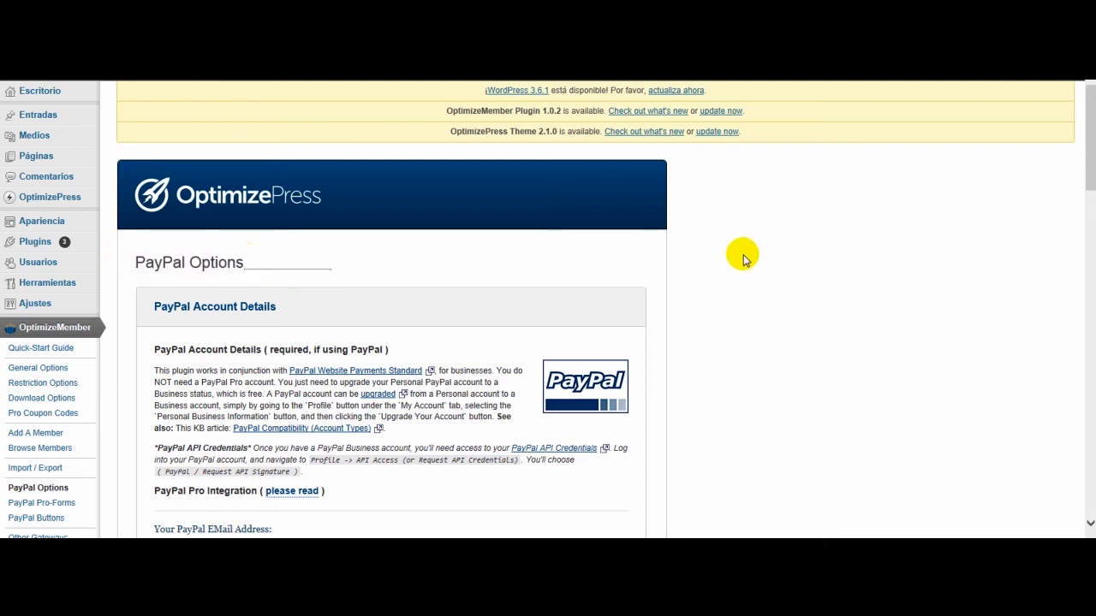